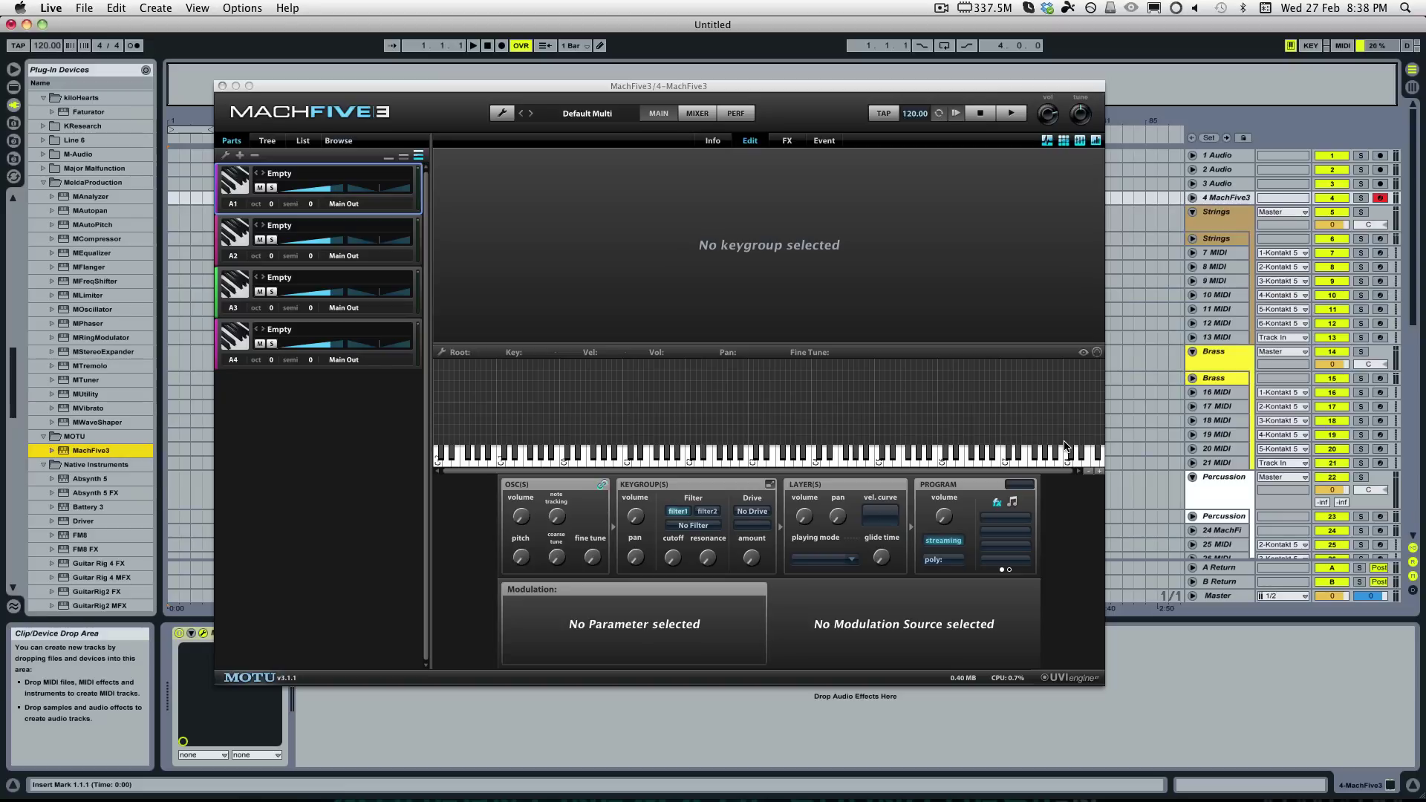
drag(705, 95, 707, 105)
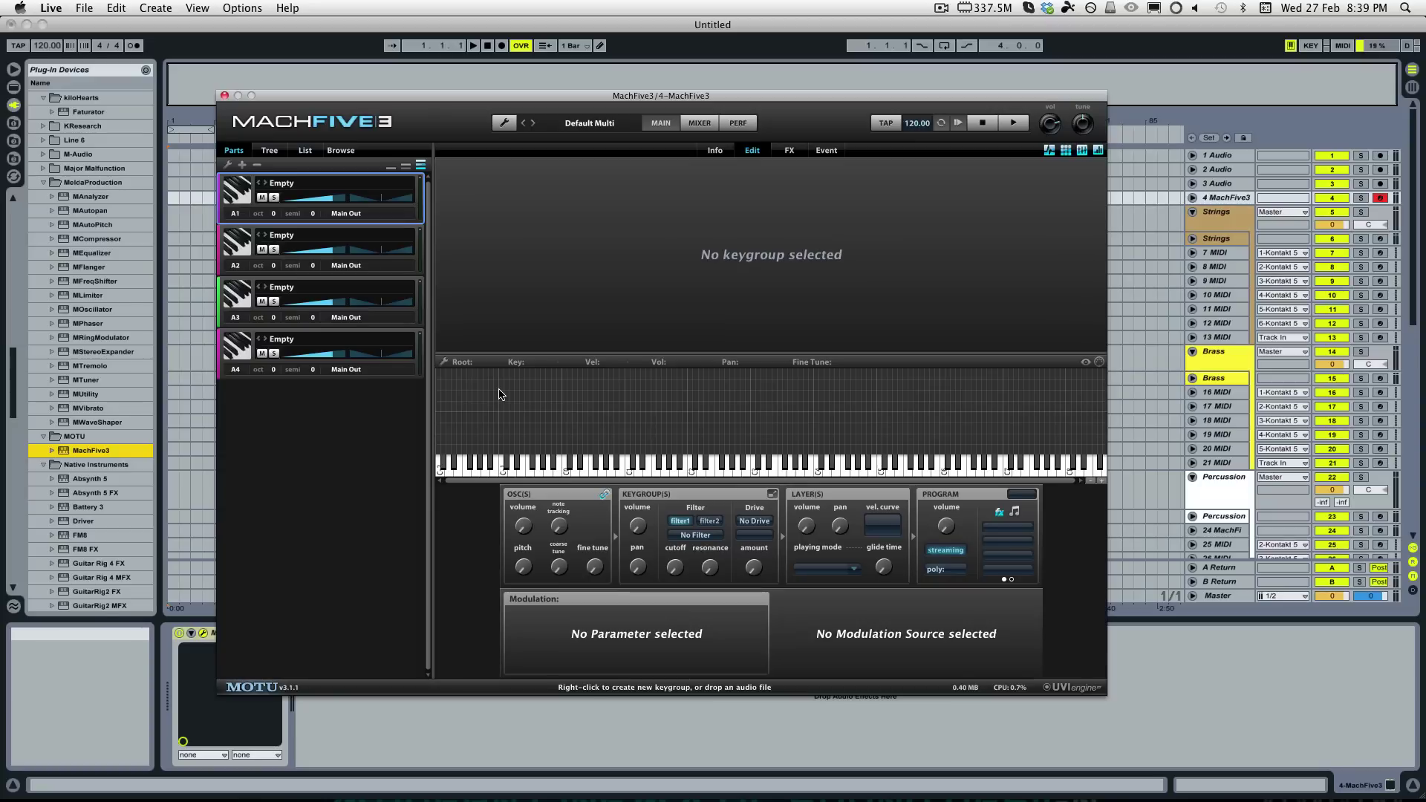
drag(661, 97, 686, 115)
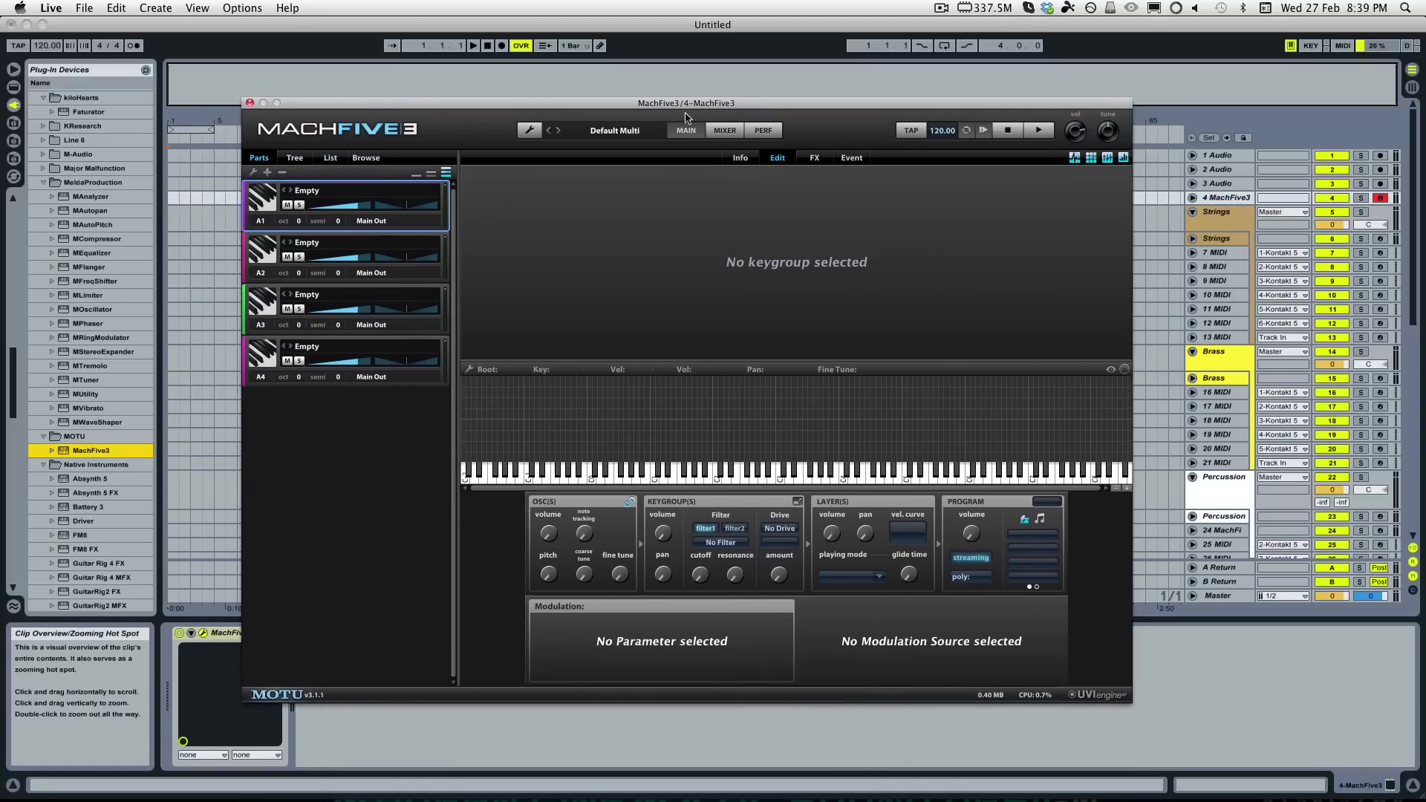
drag(468, 107, 458, 105)
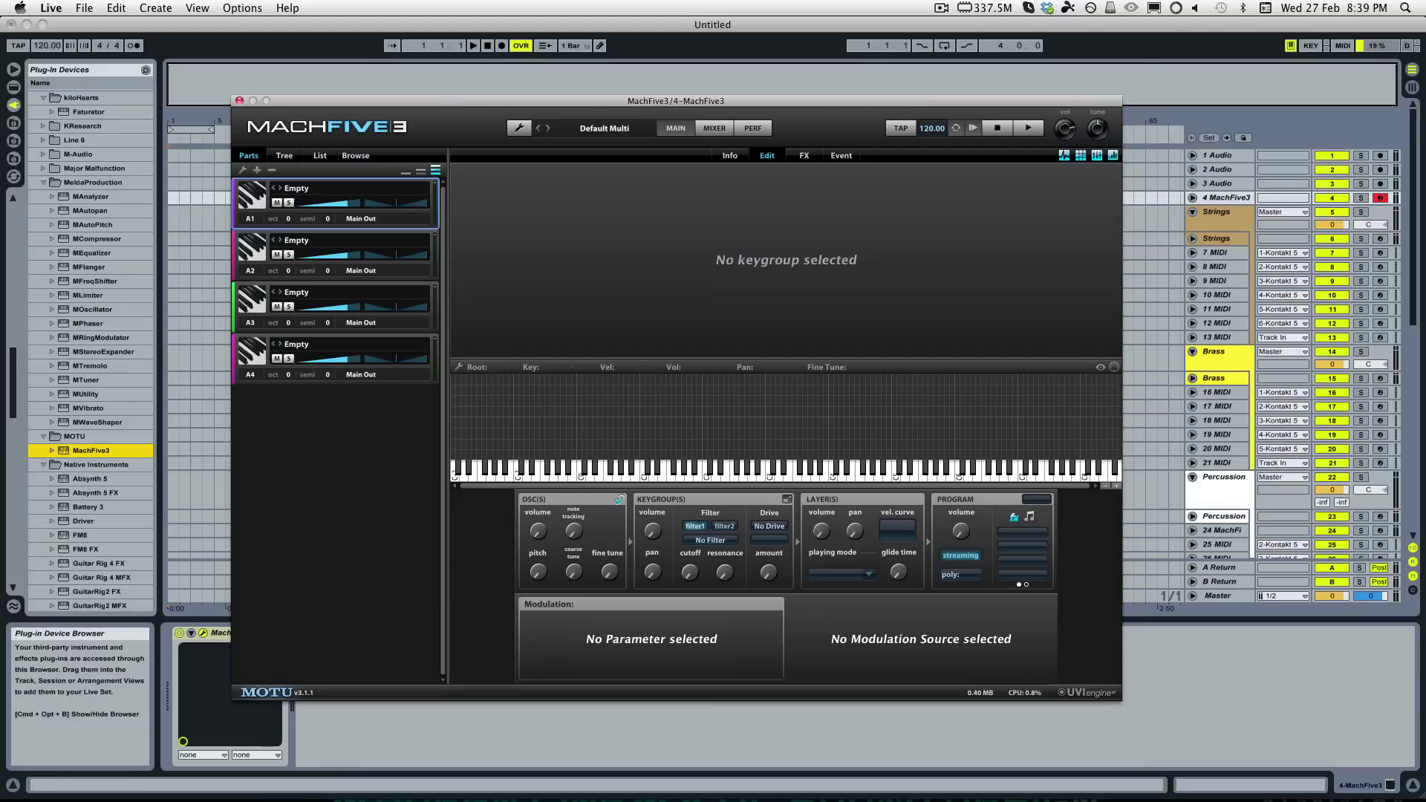
Step: Switch to Finder and preview Sonic Intro Credits v1 - 00000805.mp3, listening to several passages along the track
key(super+Tab)
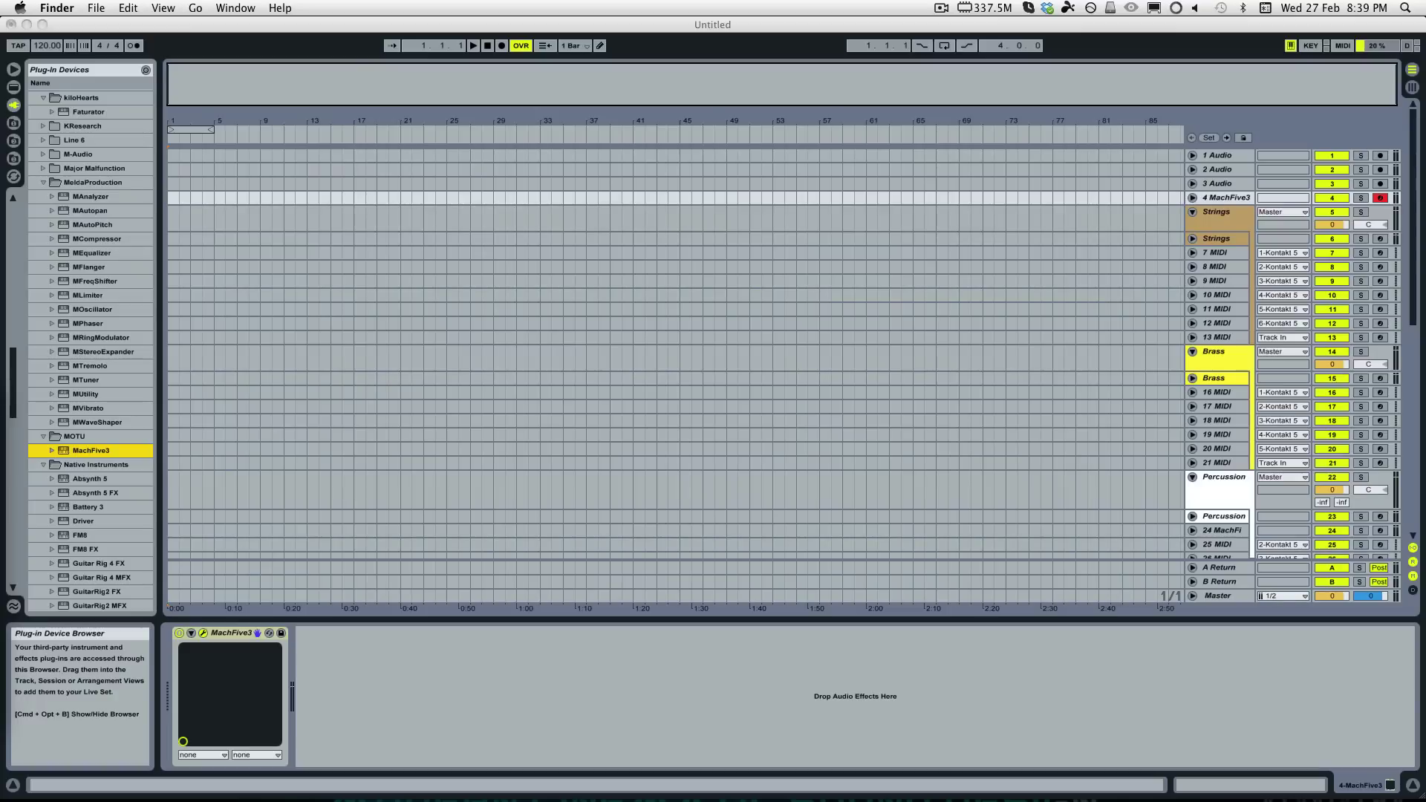
key(space)
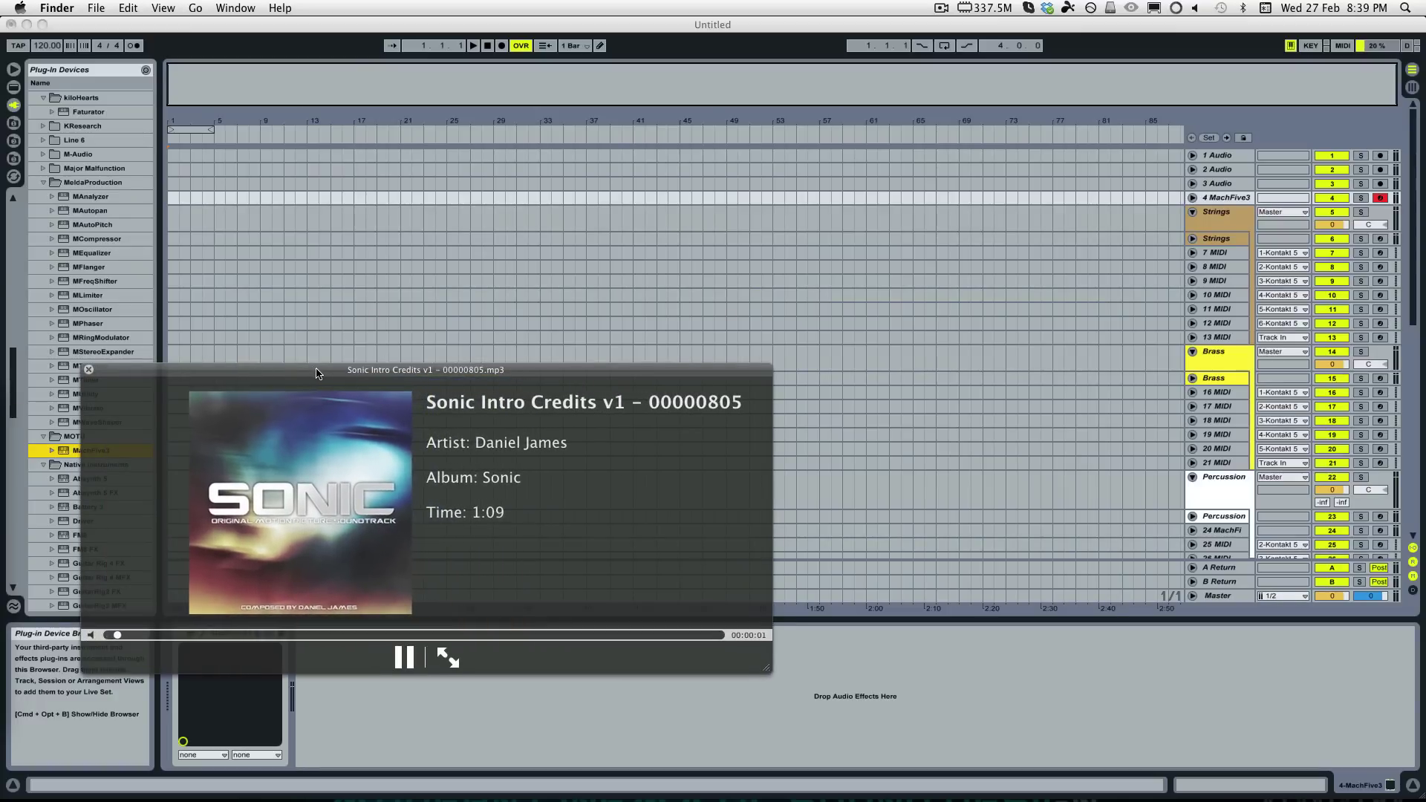
drag(316, 373, 348, 369)
click(435, 660)
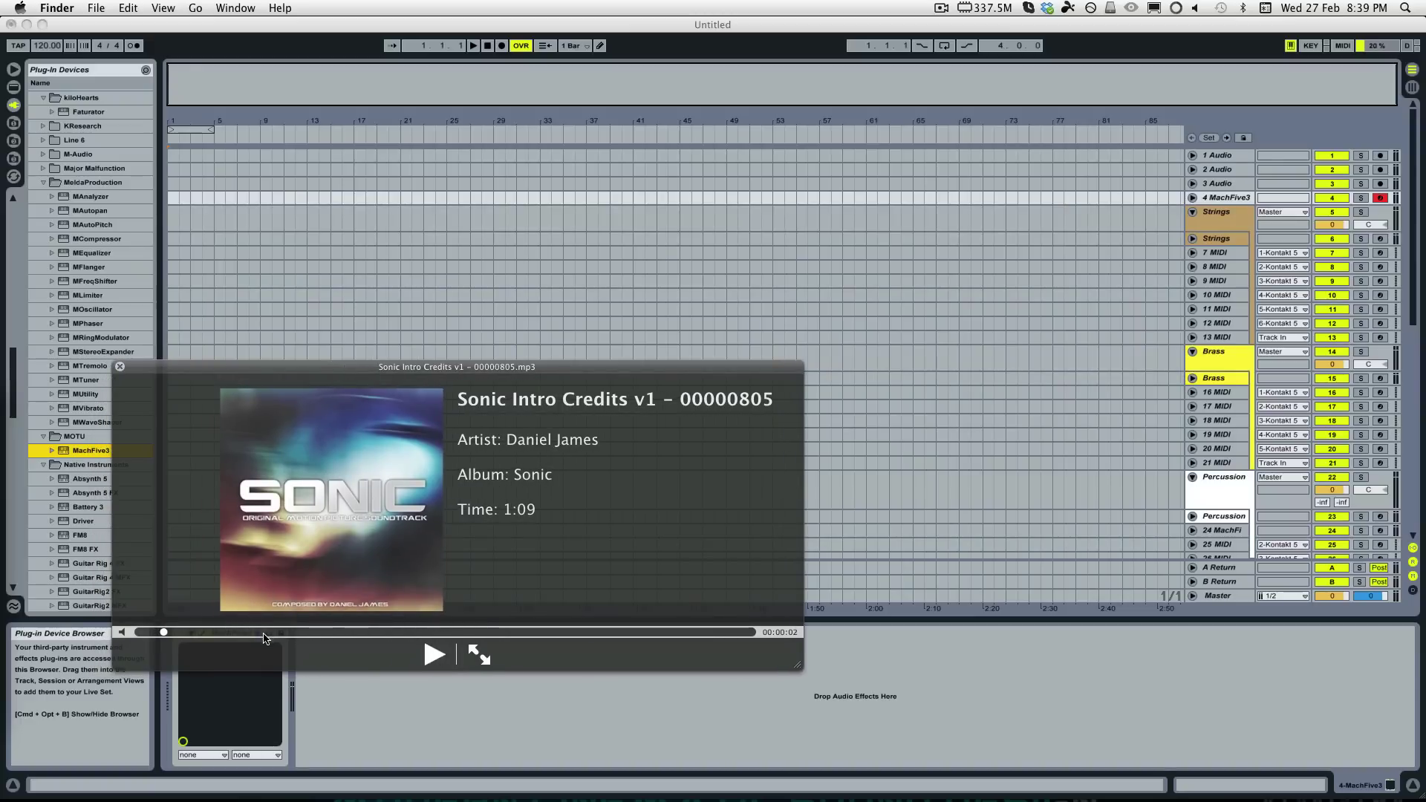
click(431, 656)
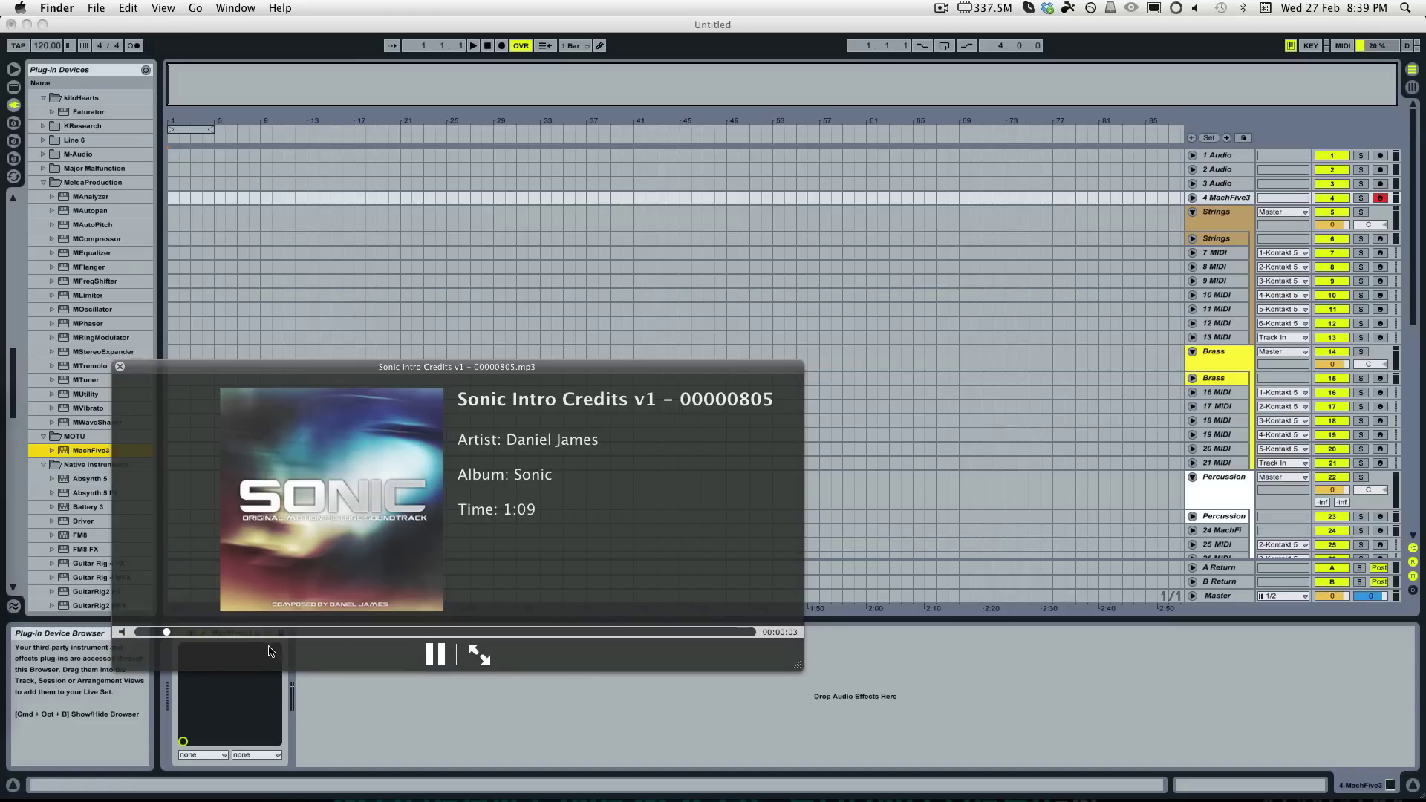
click(288, 632)
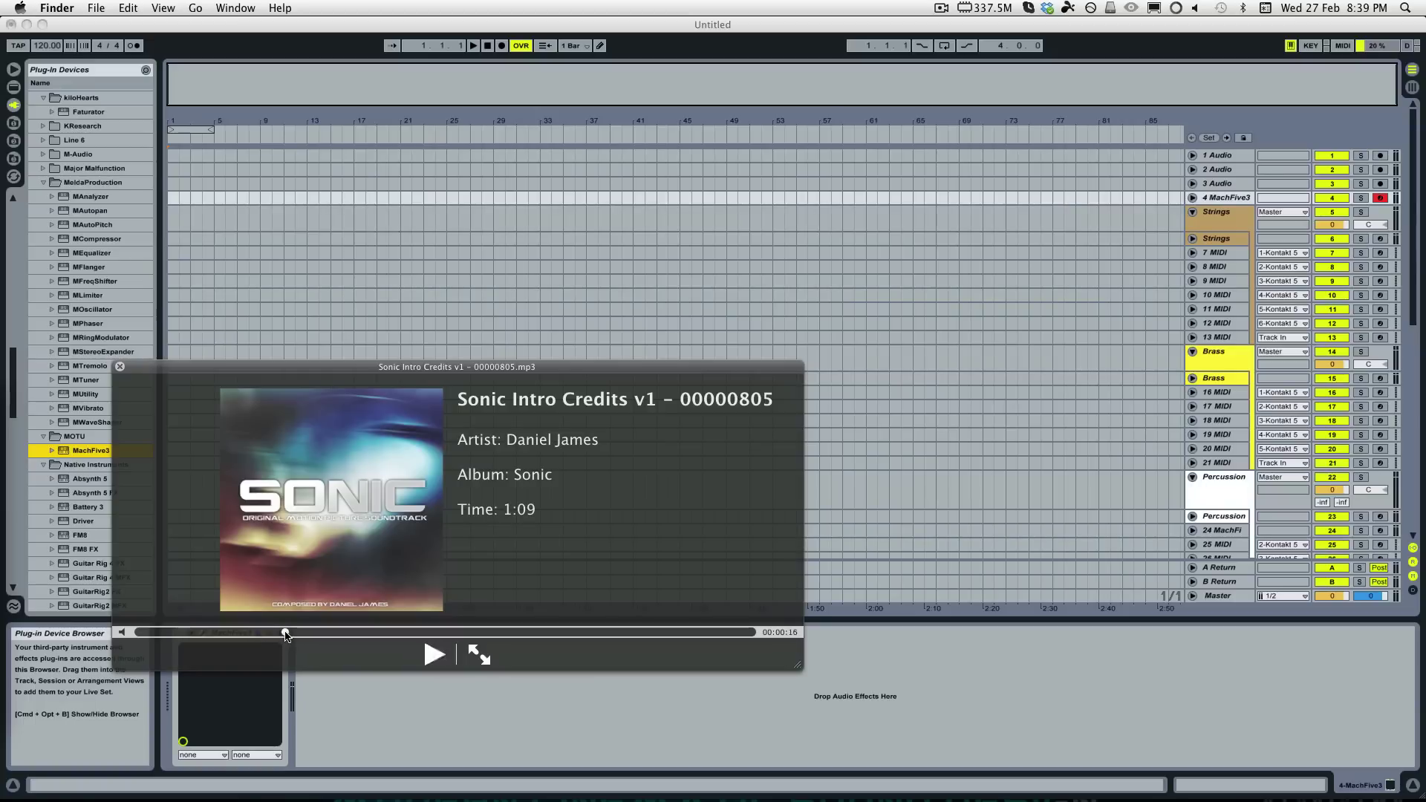
click(359, 632)
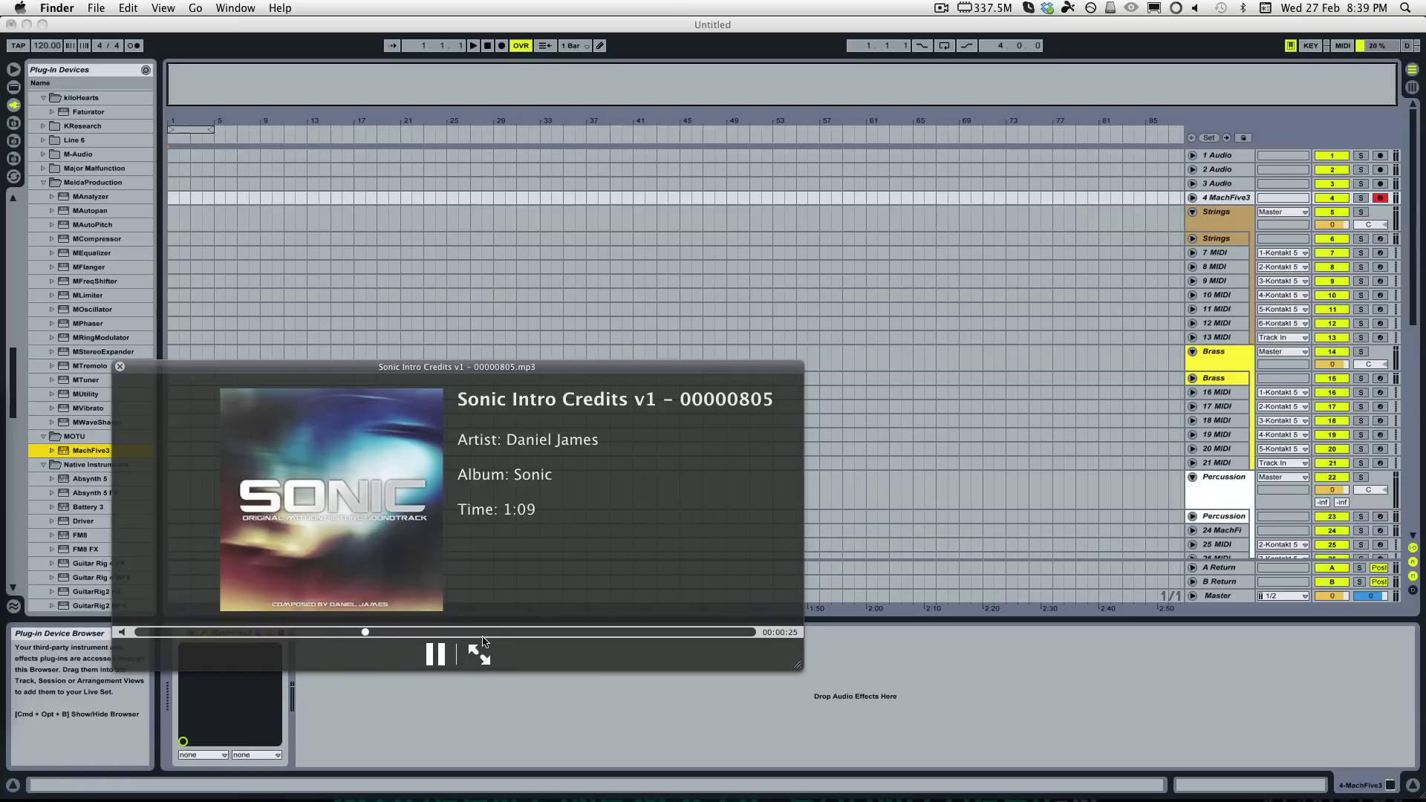
click(483, 632)
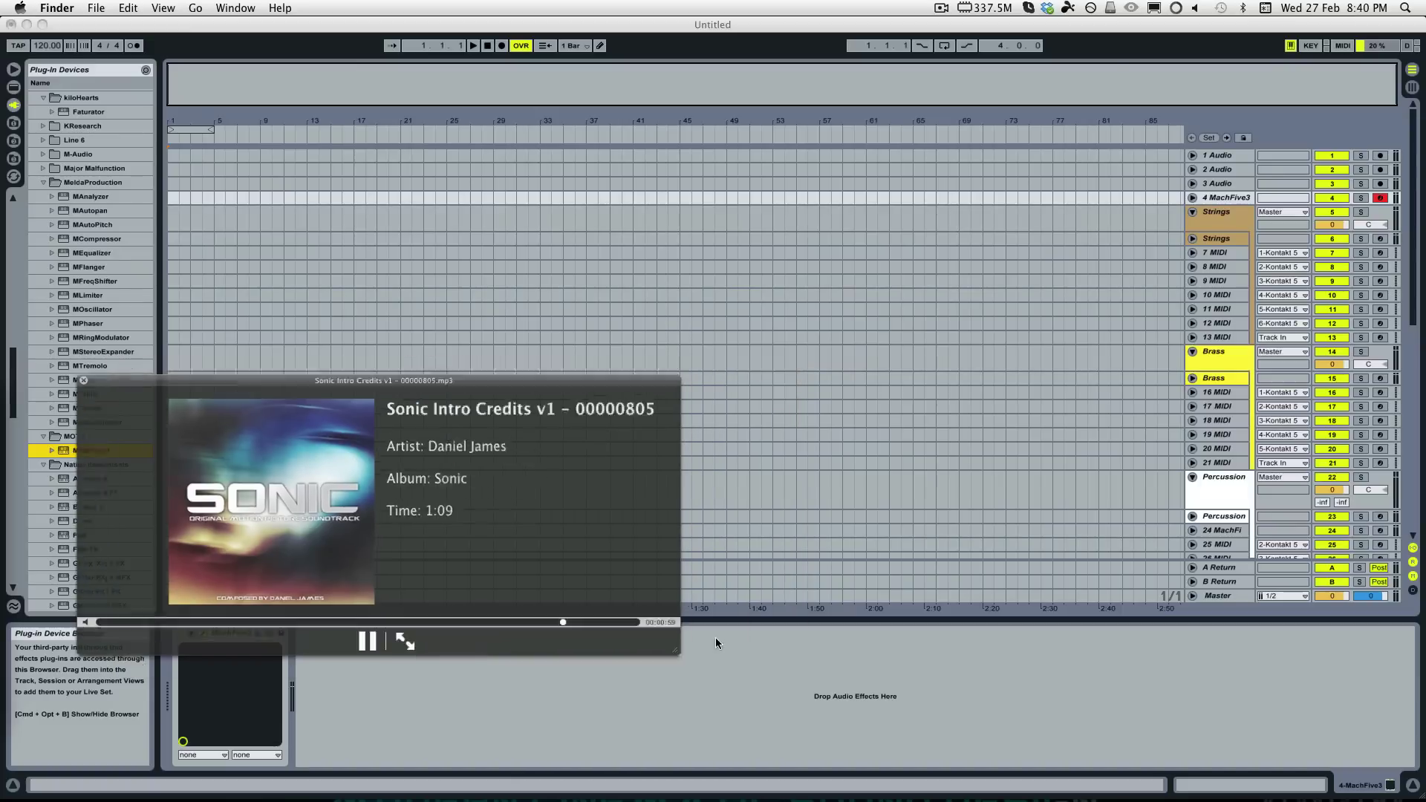
click(716, 643)
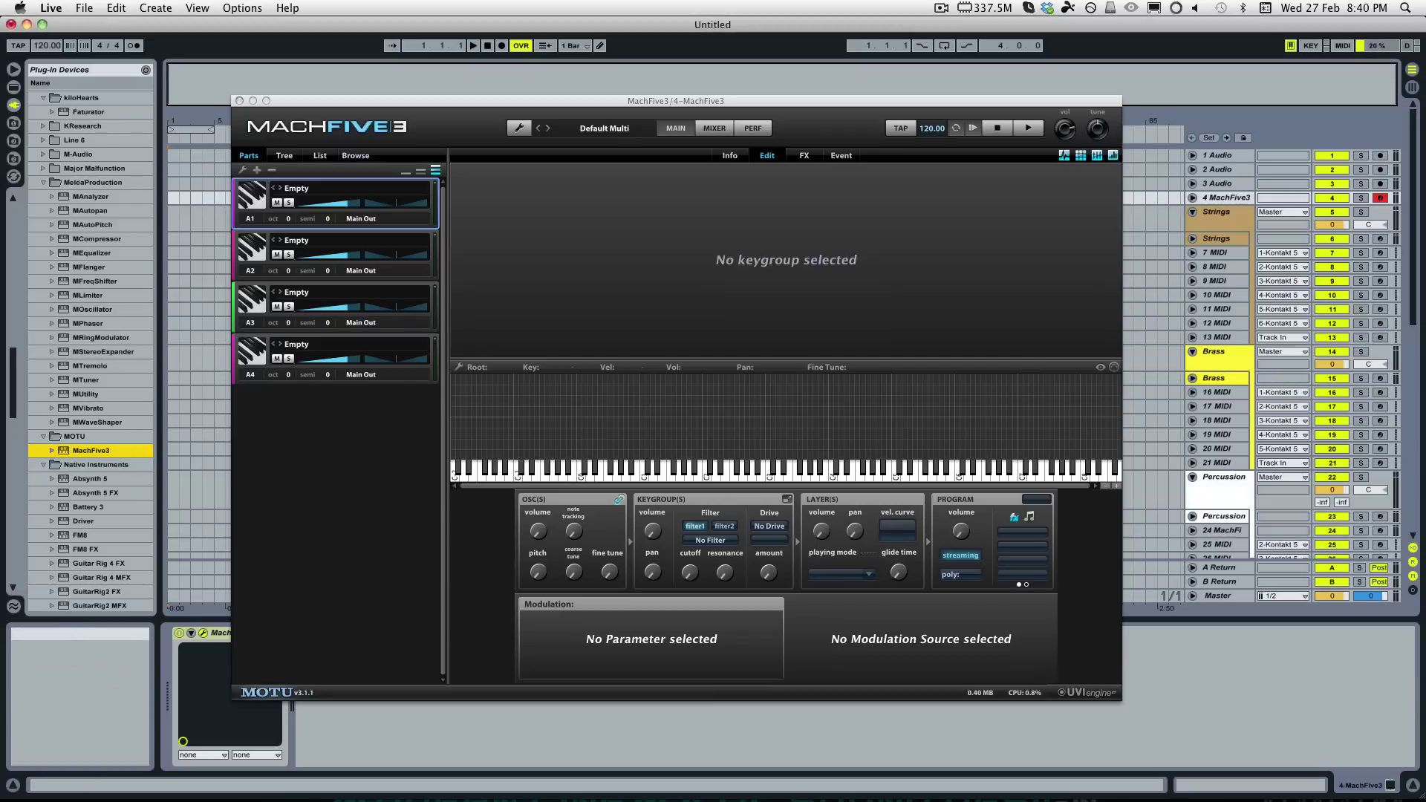
Step: Load Sonic Intro Credits v1 - 00000805.mp3 from Finder into the empty MachFive3 key mapping area as a new keygroup
key(super+w)
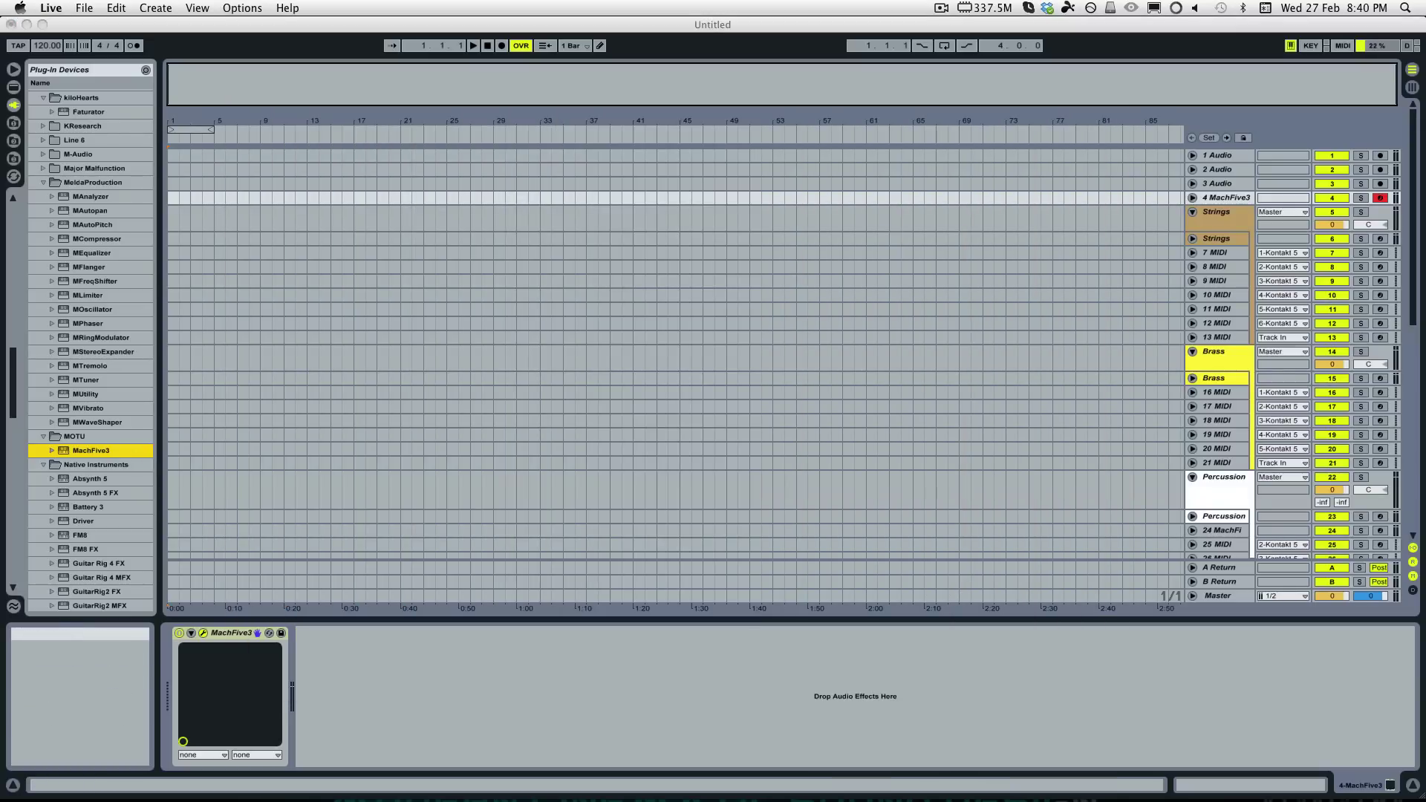
key(super+alt+p)
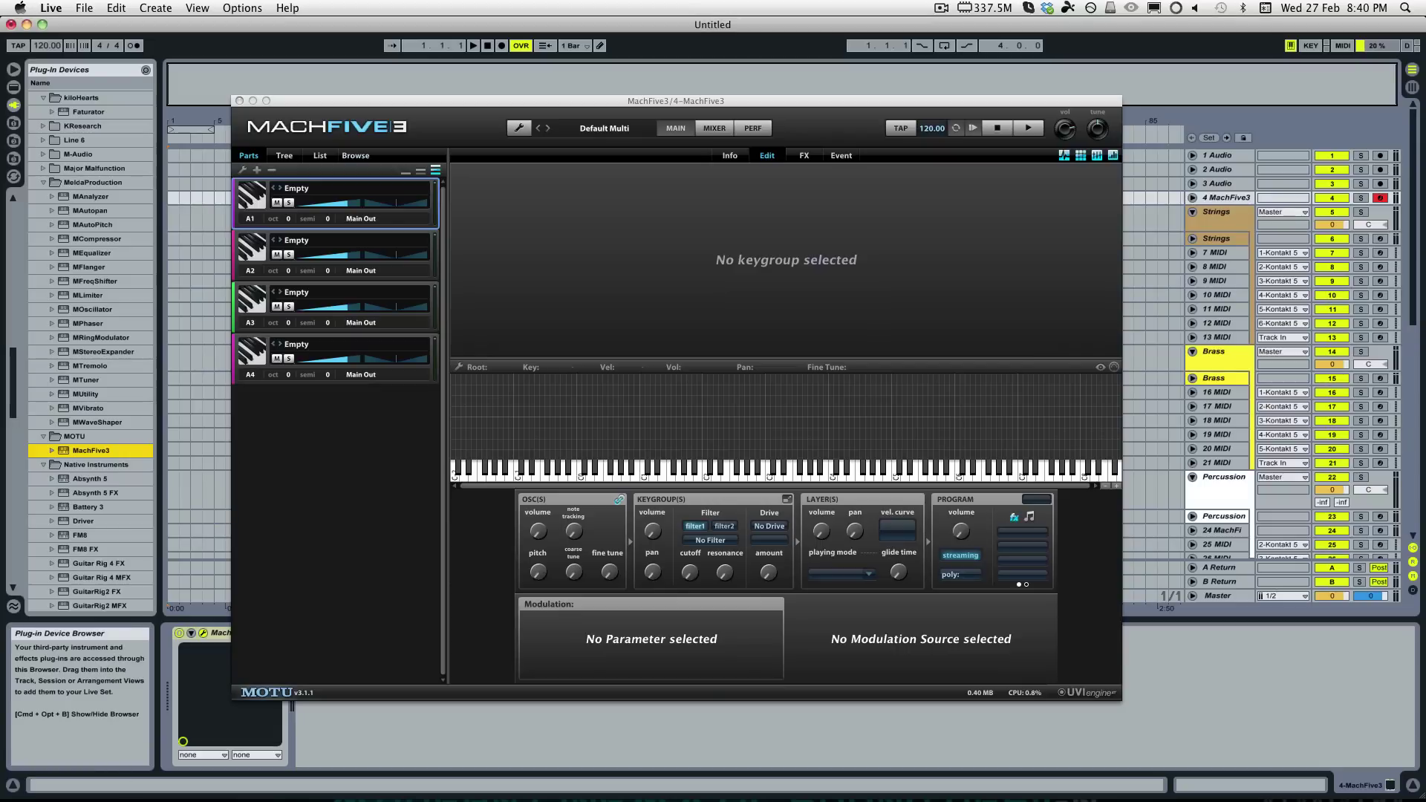
drag(213, 630, 640, 427)
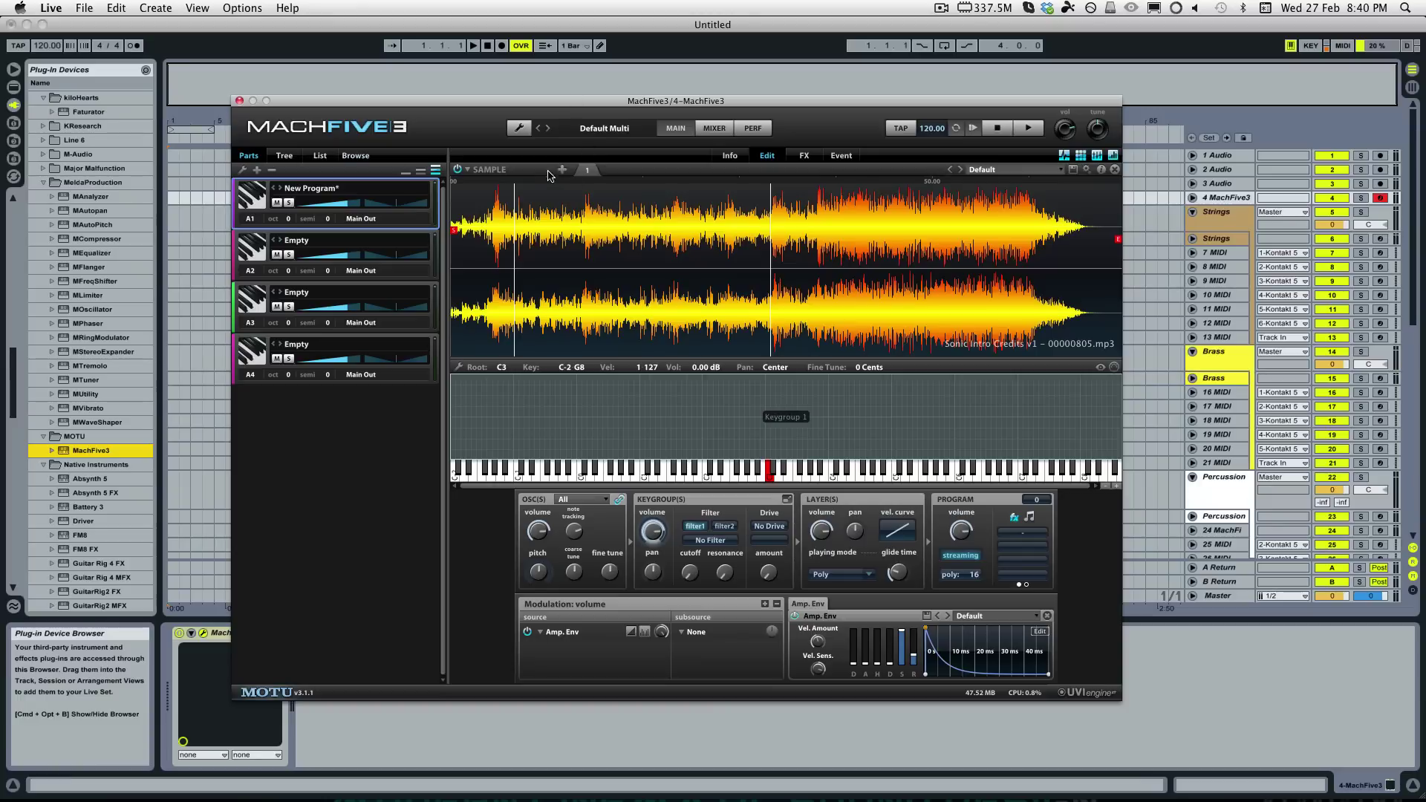
Step: Try the Stretch oscillator on the loaded sample, and switch the oscillator type to IRCAM Granular
click(488, 170)
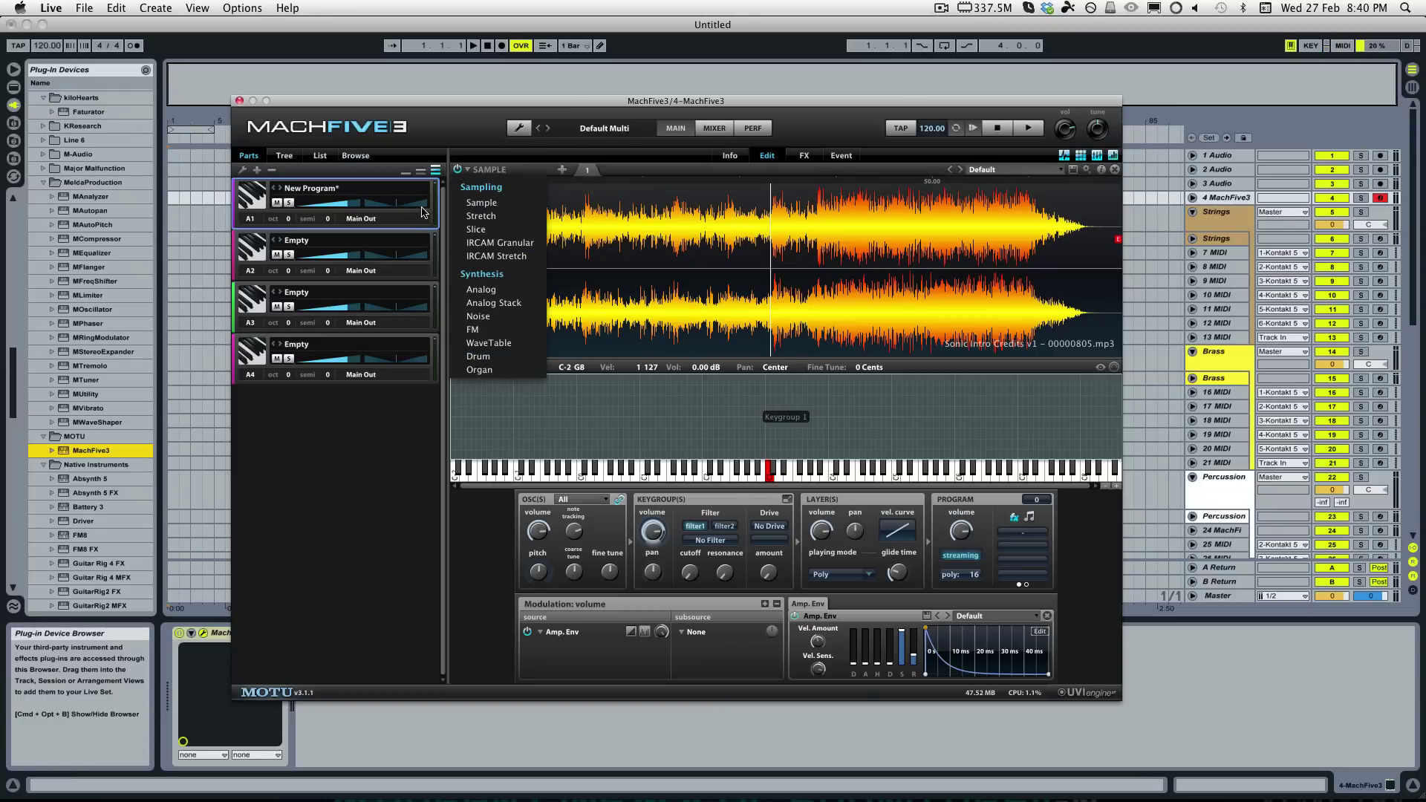
click(510, 221)
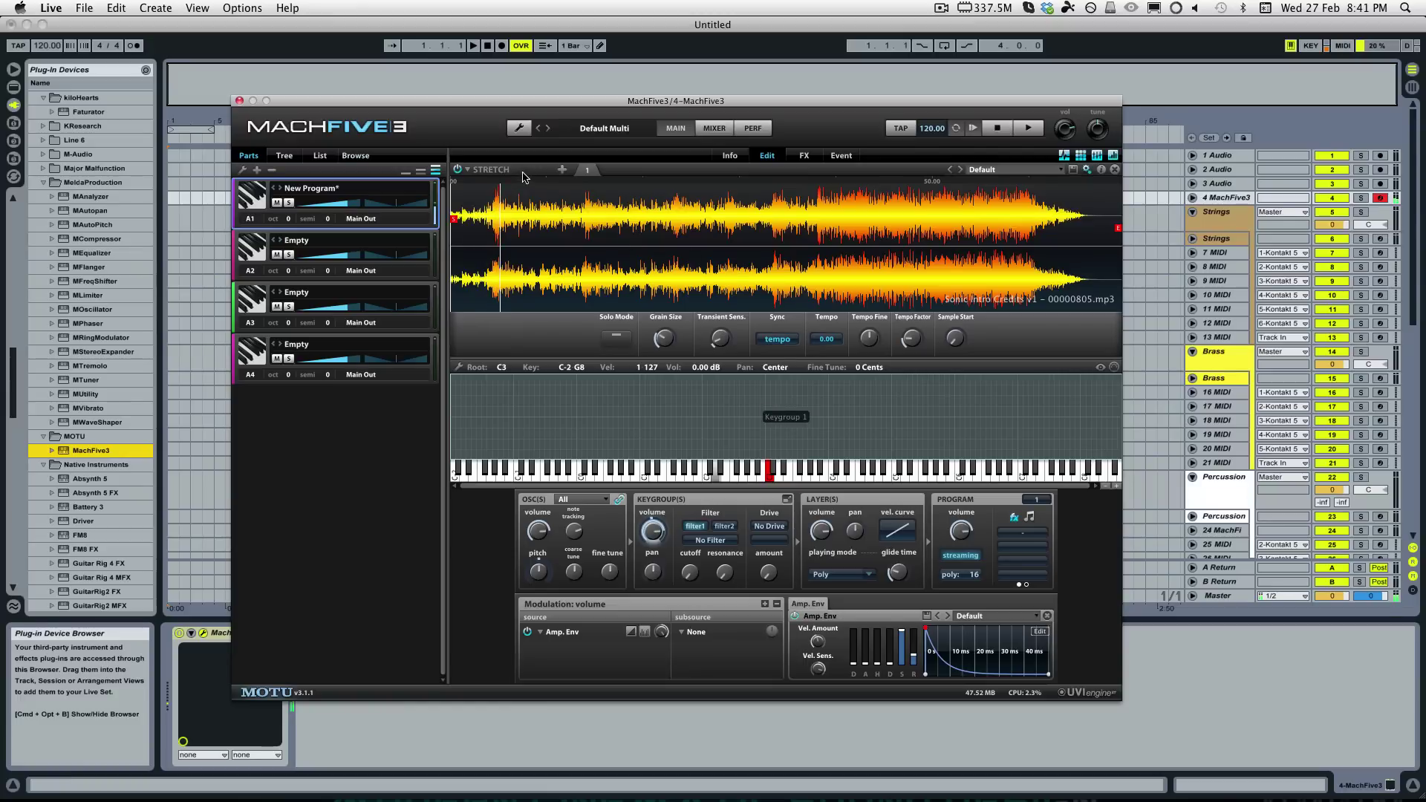
click(497, 170)
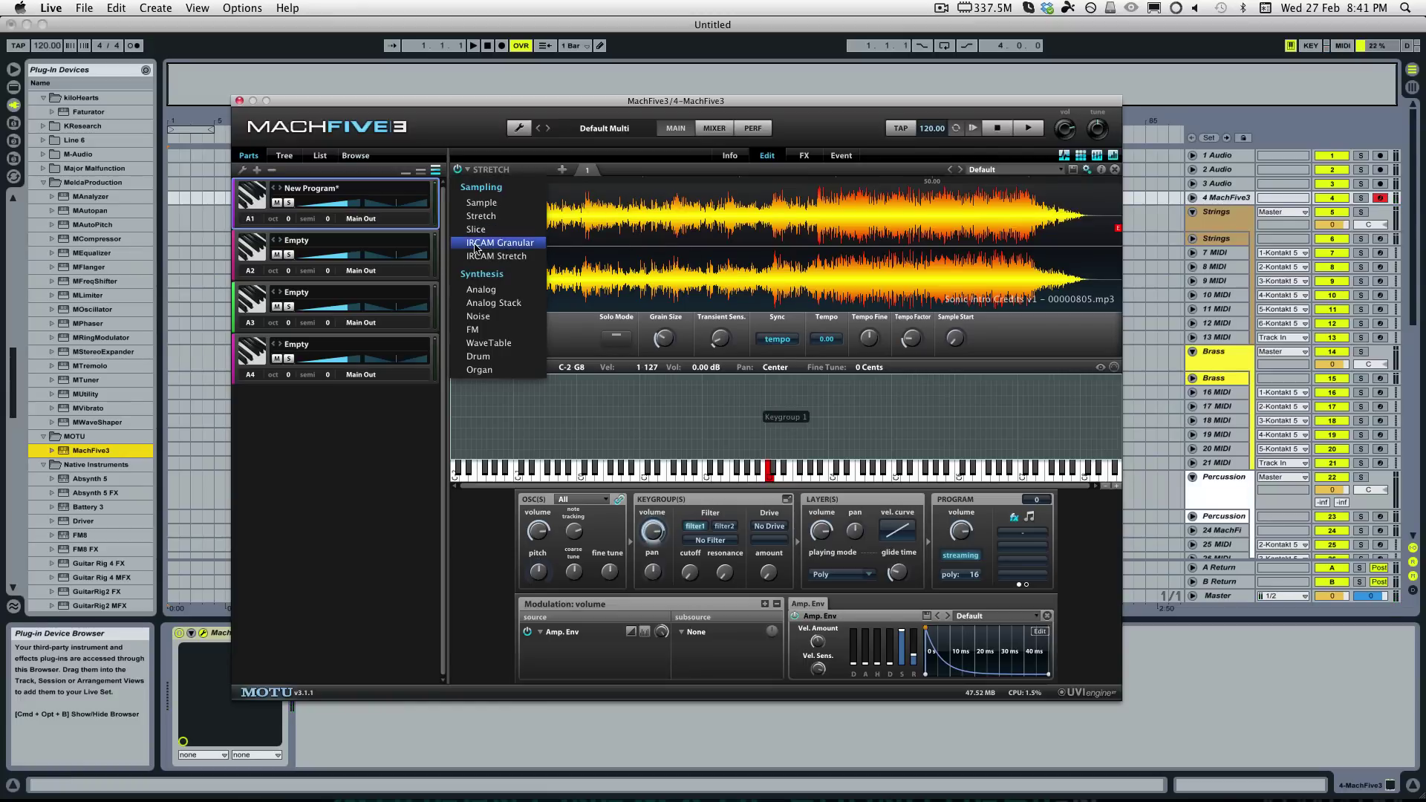
click(537, 245)
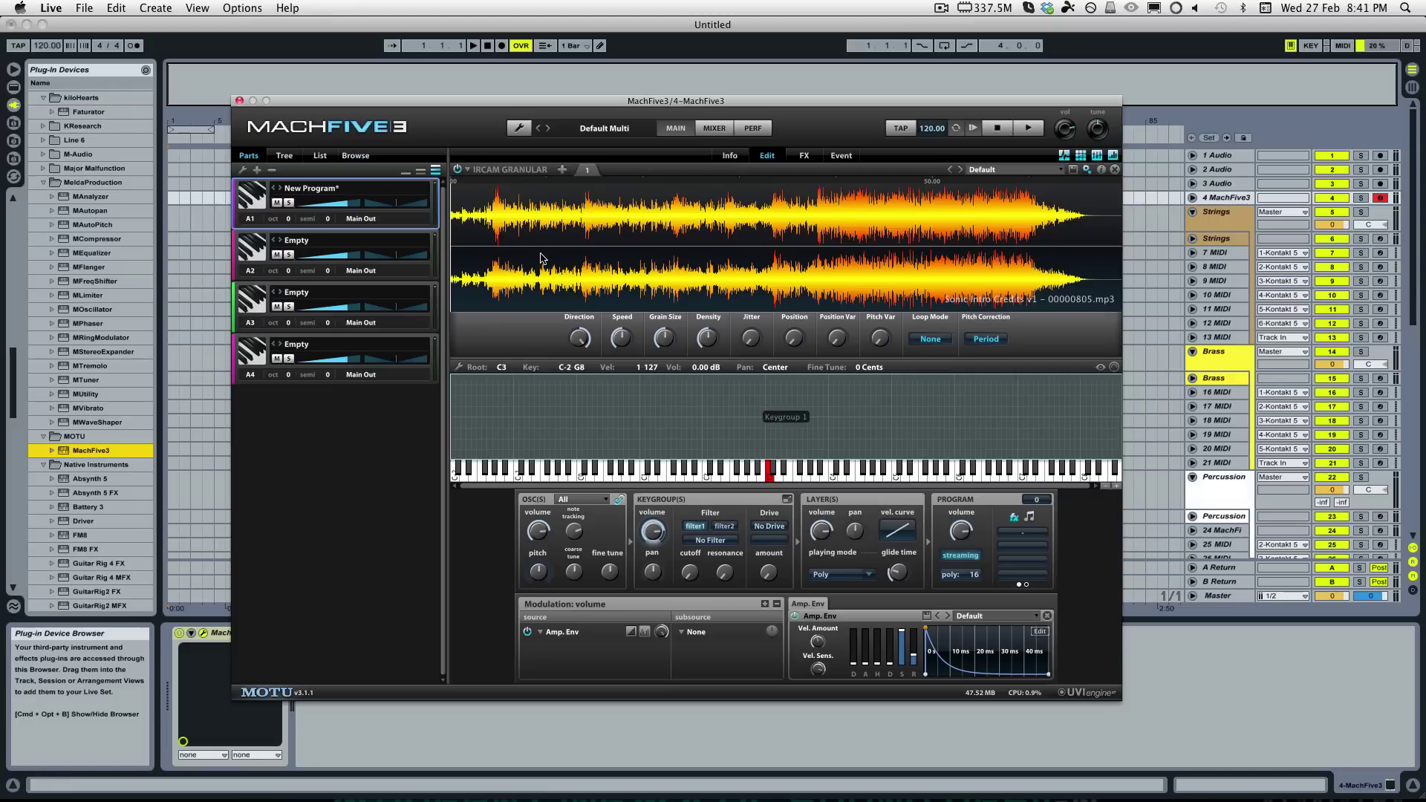
Step: Play a few notes to audition the sample with the IRCAM Granular oscillator
key(a)
key(a)
key(h)
key(l)
key(a)
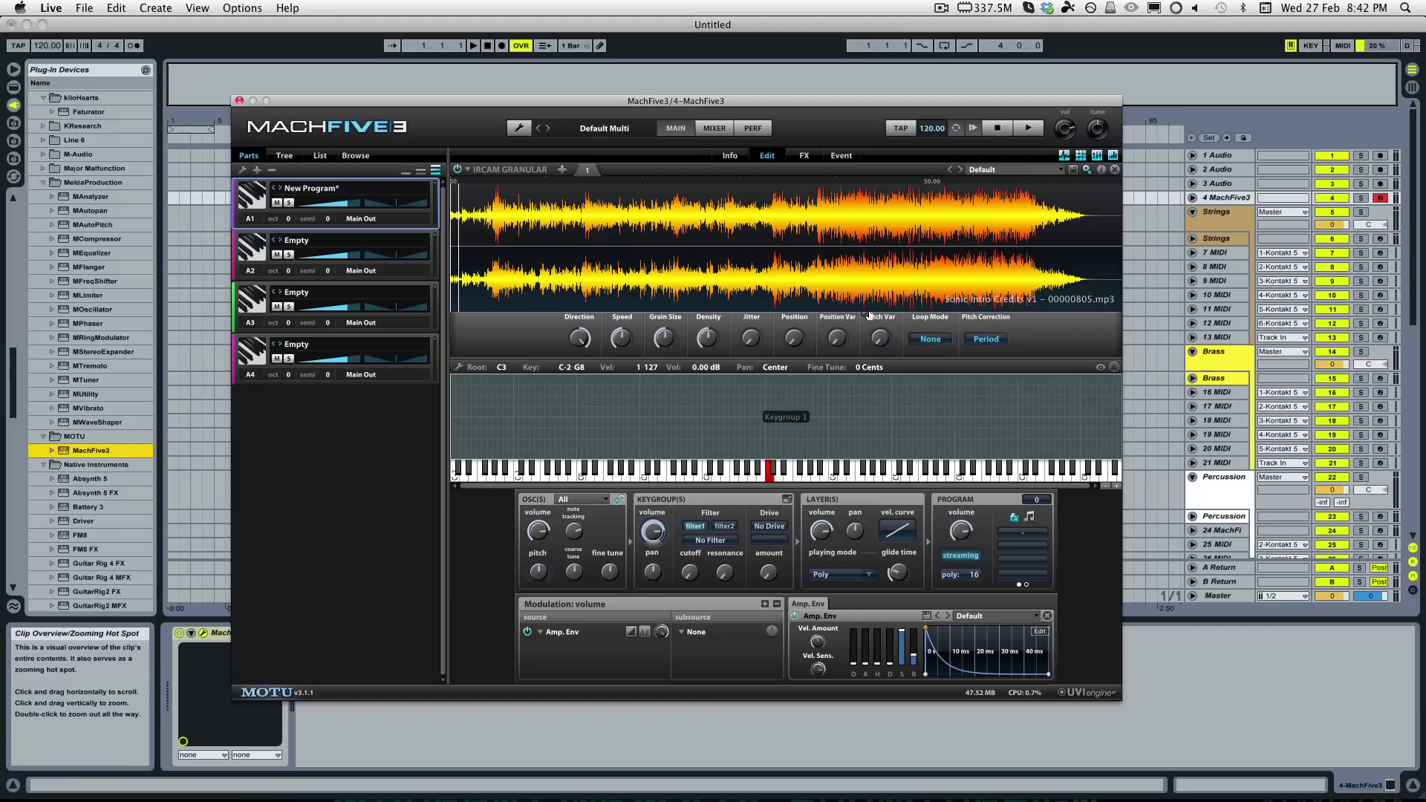
Step: Set the granular Speed to 0.00 and move the Position to about 30% of the sample
mouse_move(594, 344)
click(794, 339)
drag(796, 294, 811, 394)
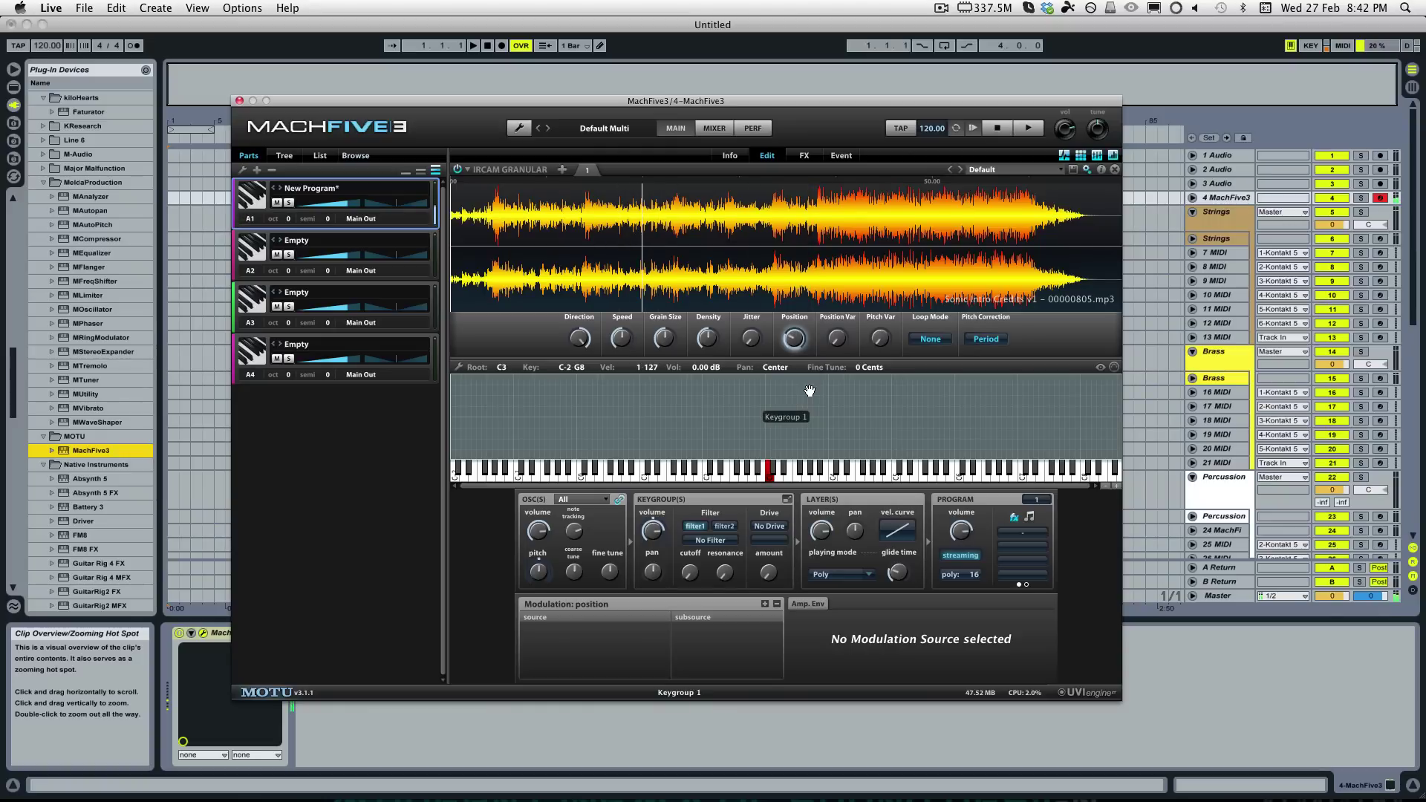
click(623, 340)
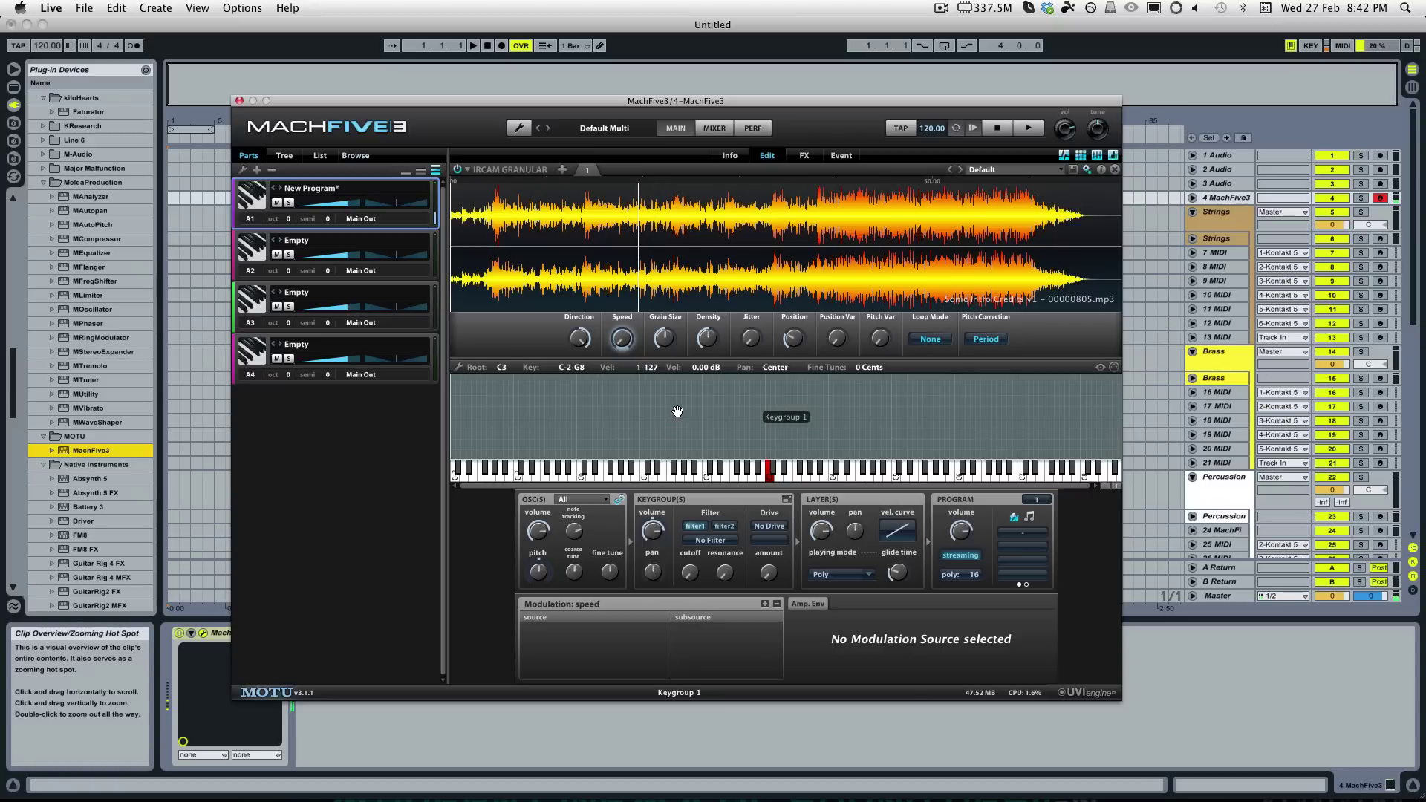
click(794, 338)
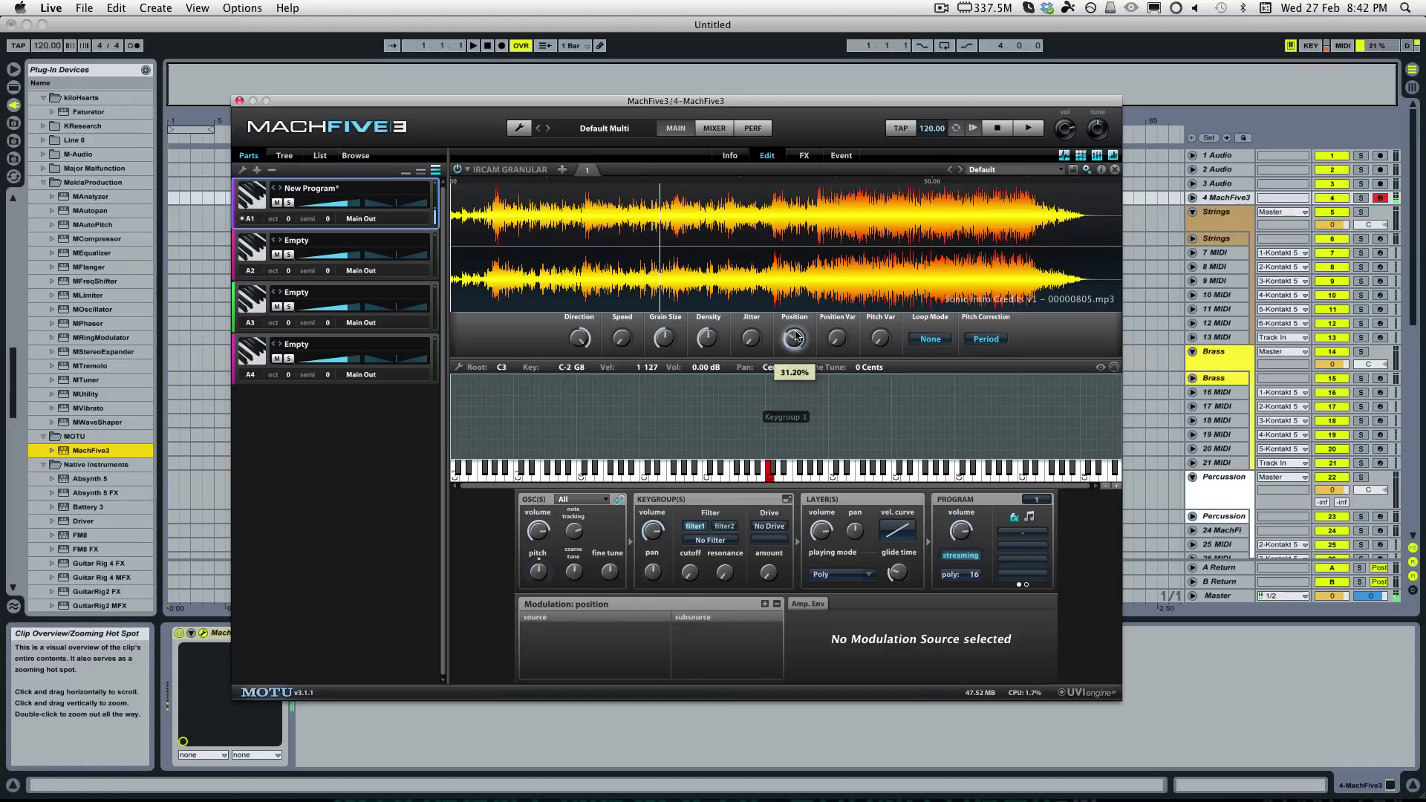
drag(795, 332, 805, 339)
Step: Raise the granular Density and Grain Size to their maximum, and turn Jitter up to about halfway
mouse_move(724, 343)
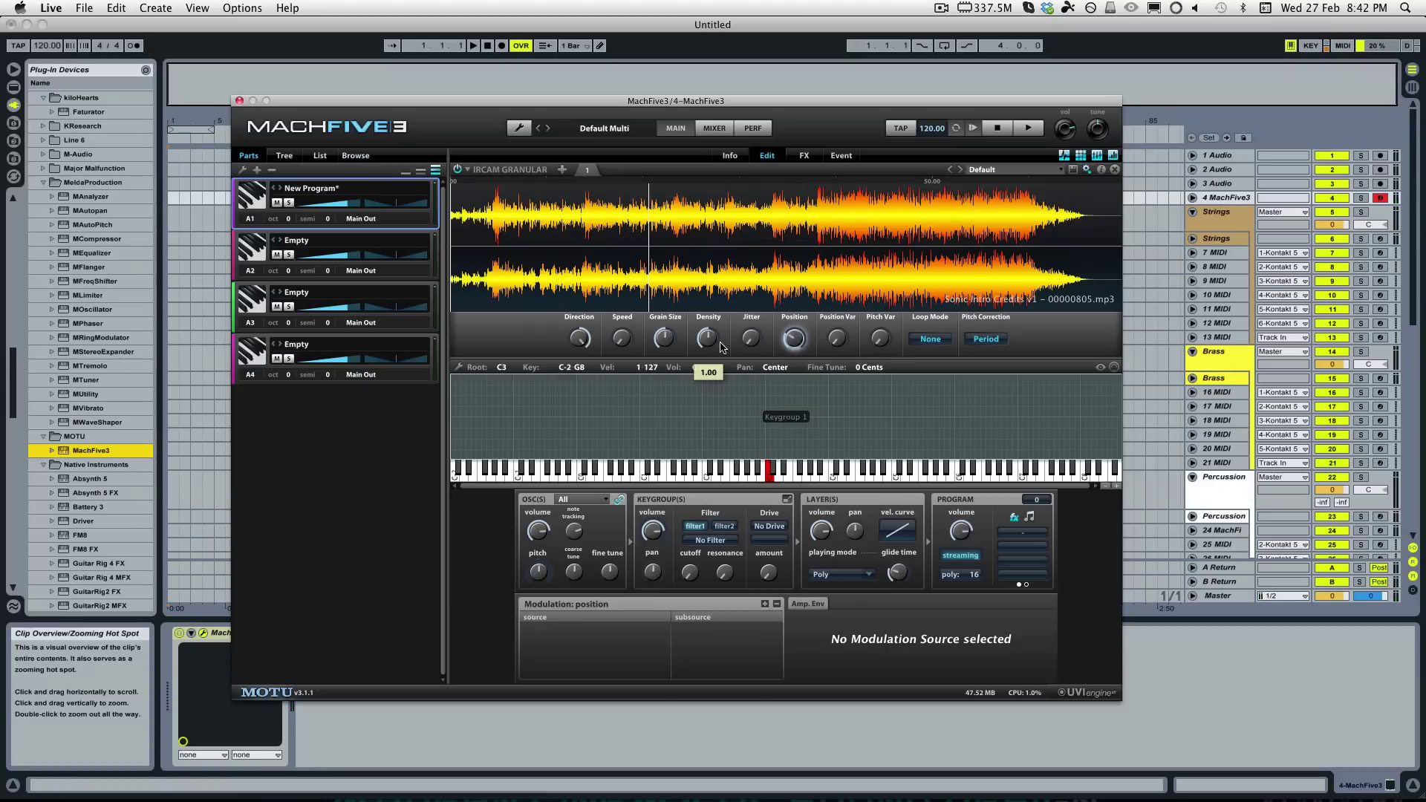
drag(711, 342, 707, 232)
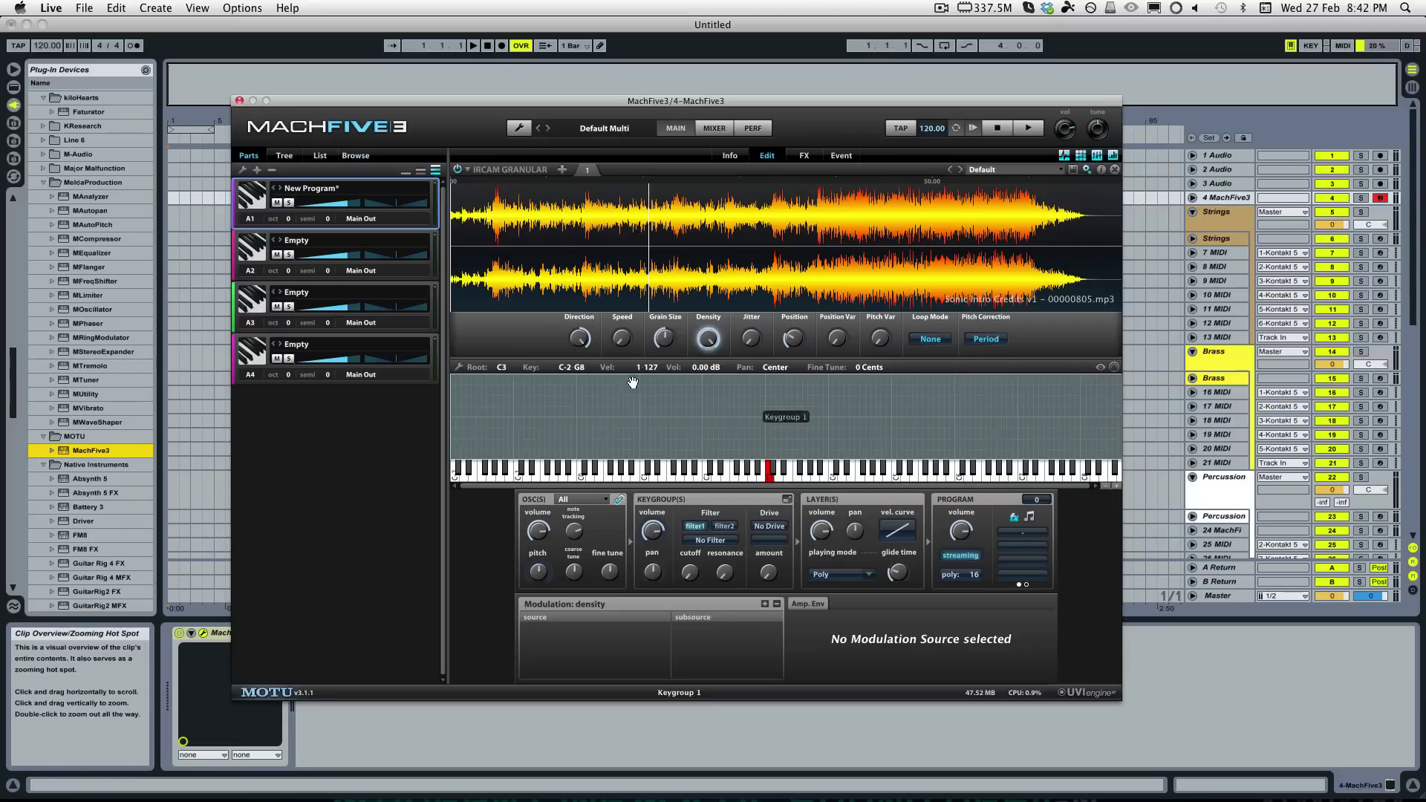
mouse_move(672, 344)
drag(668, 346, 675, 195)
mouse_move(770, 333)
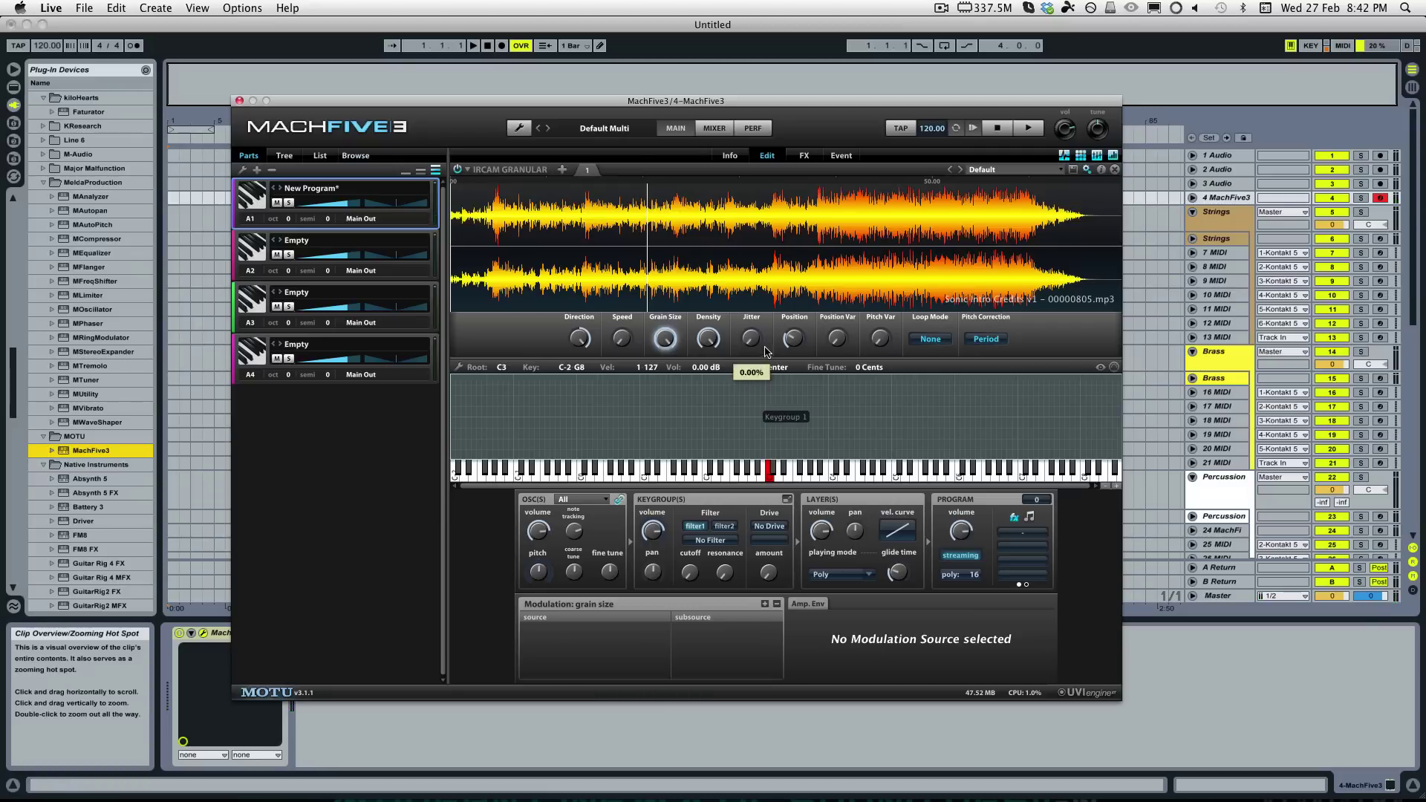
drag(754, 336, 749, 244)
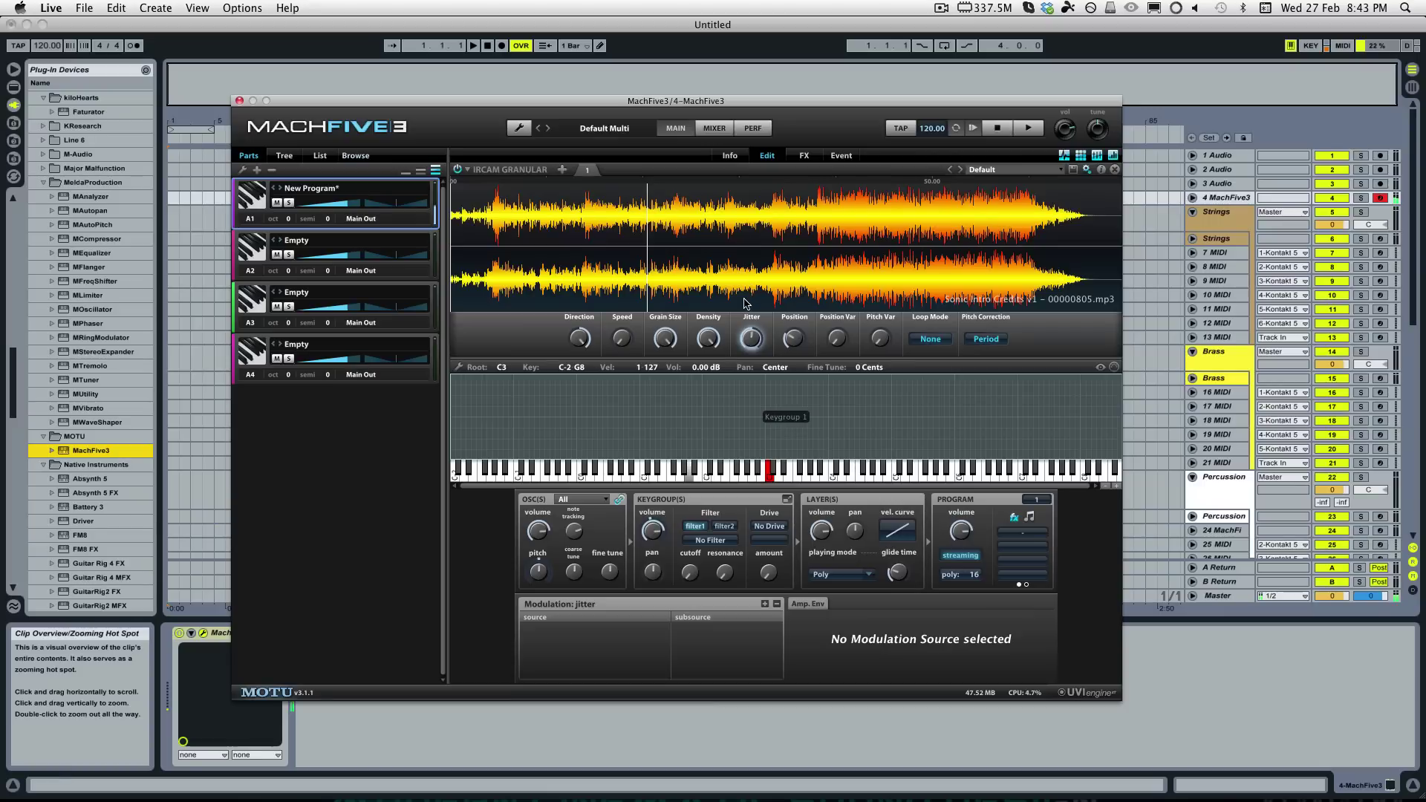
Step: Sweep the grain Position up to about 38% and back to the very start of the sample
mouse_move(796, 348)
drag(798, 347, 788, 330)
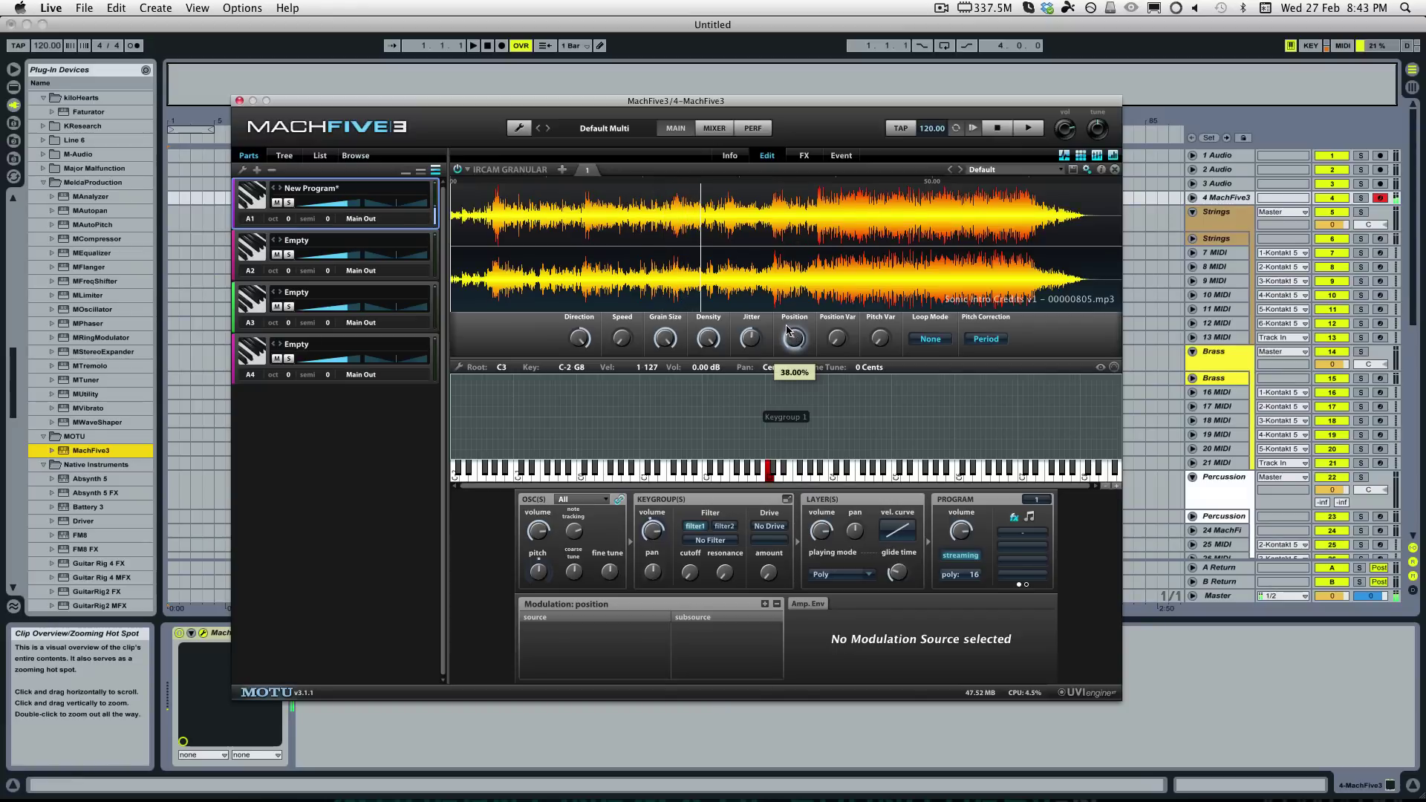
drag(789, 330, 793, 400)
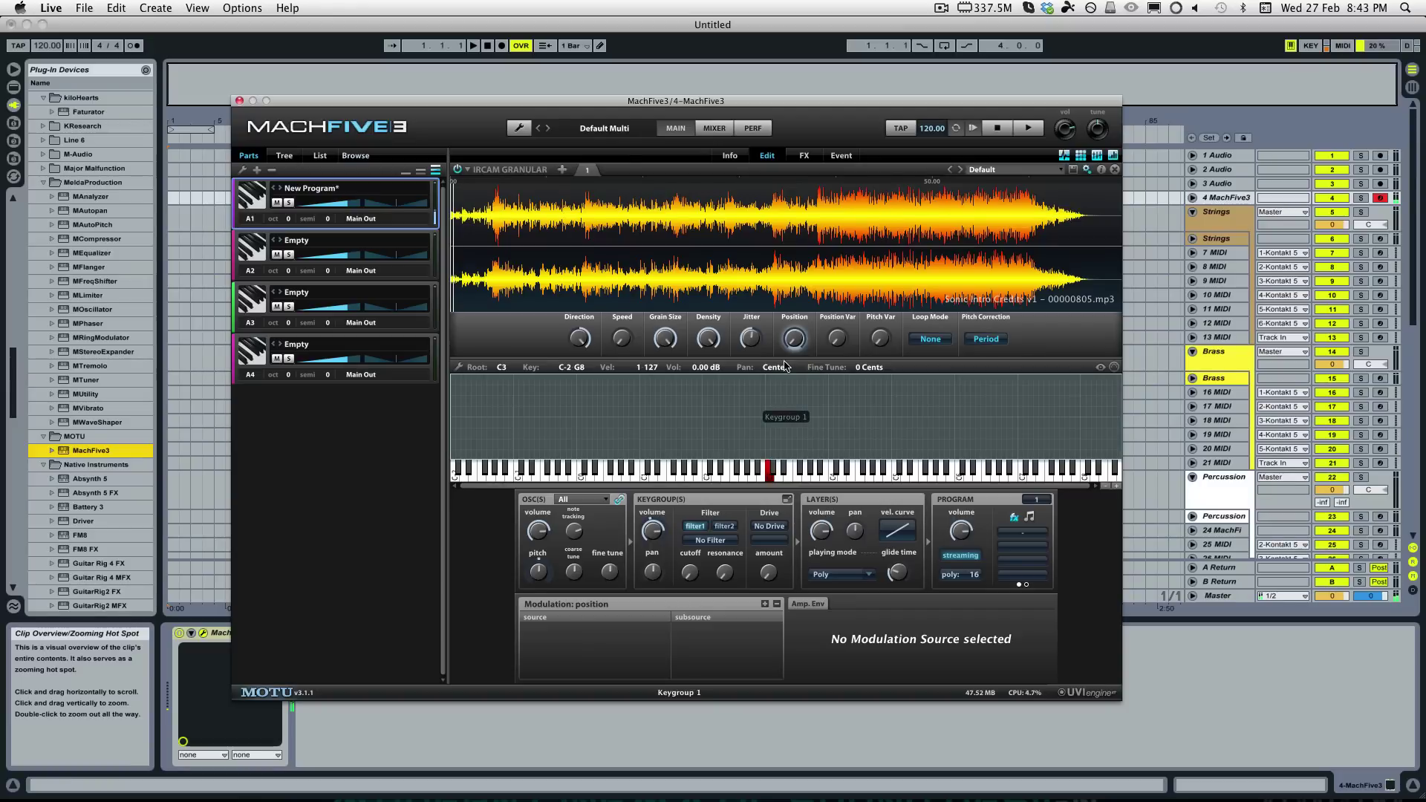
Step: Increase the granular Jitter beyond halfway and turn Direction to the middle of its range
click(752, 338)
mouse_move(837, 344)
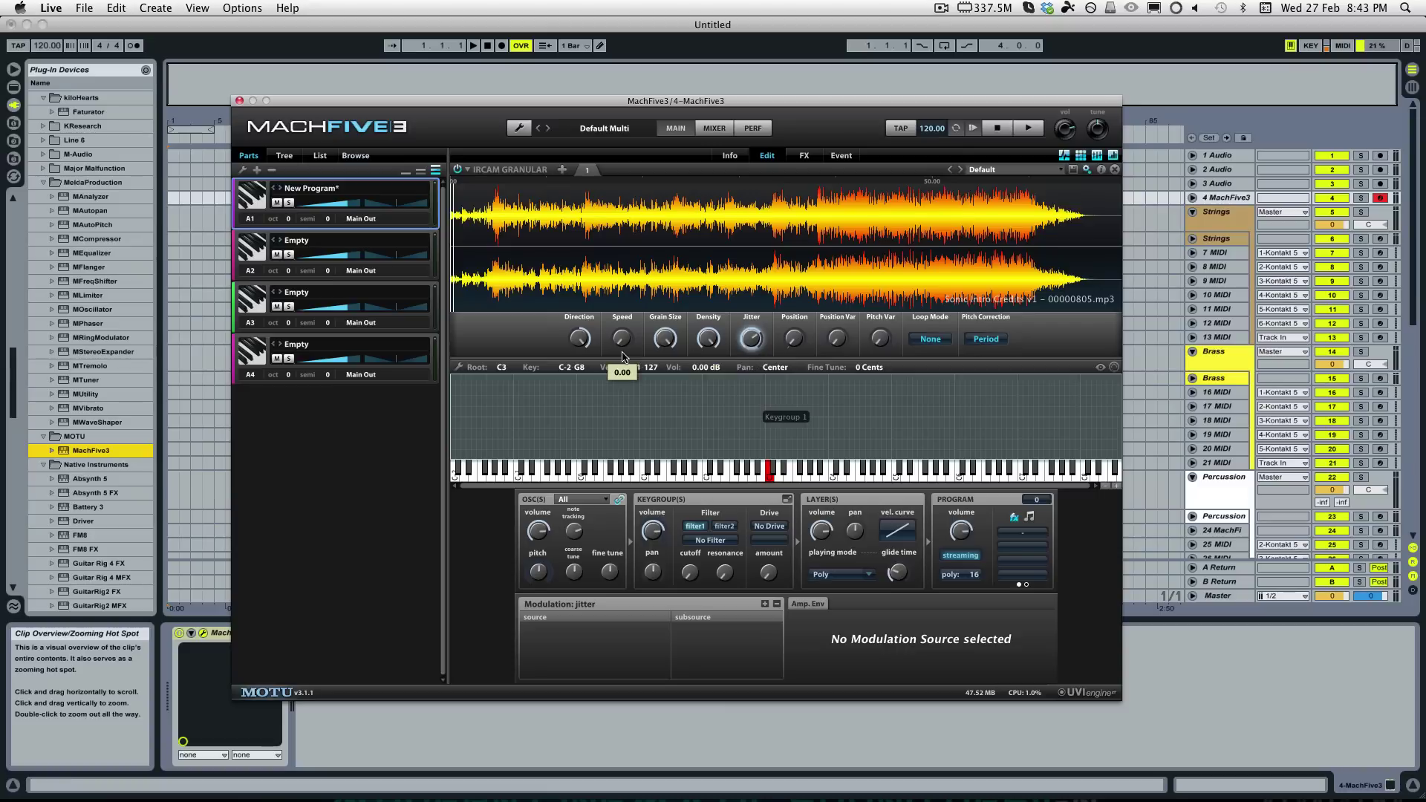
drag(579, 339, 589, 423)
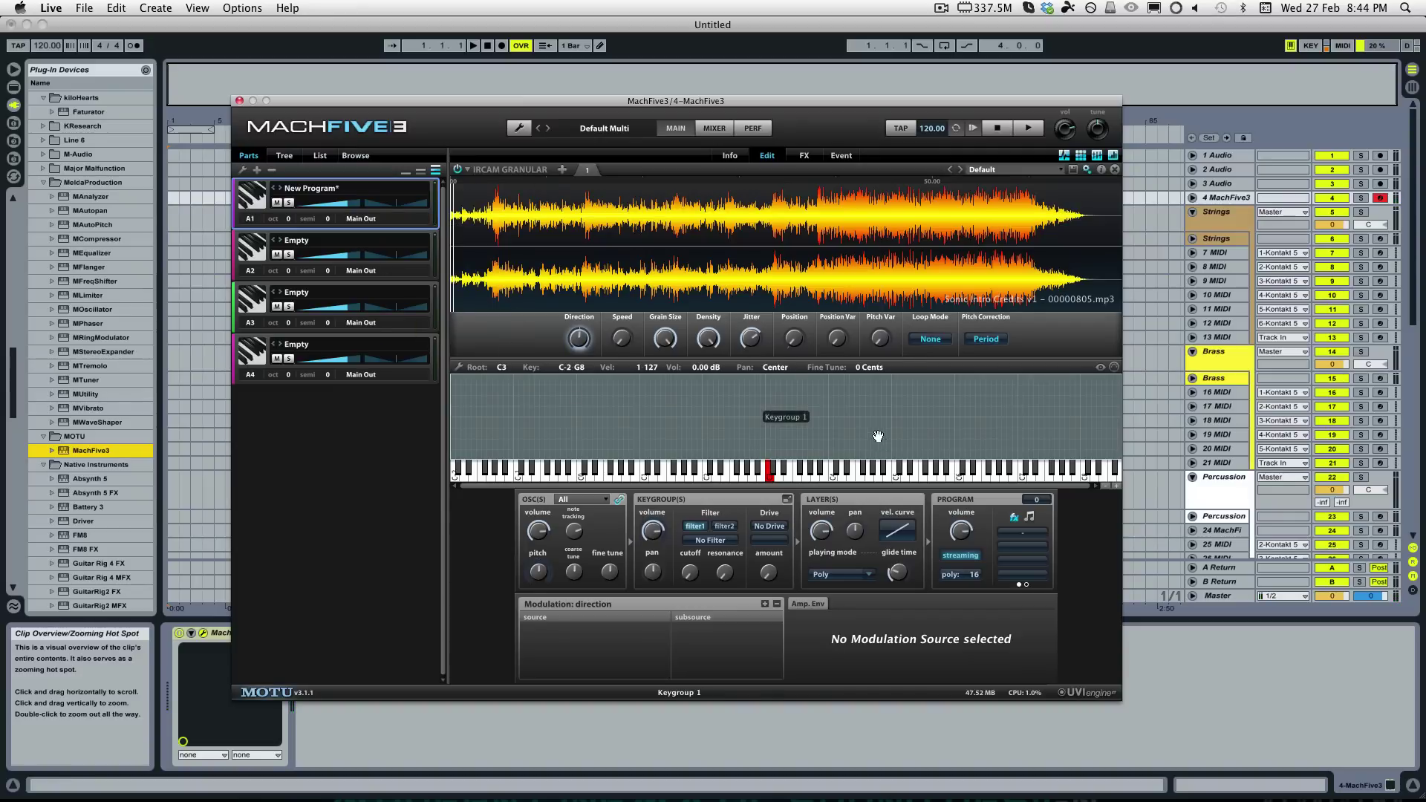
Step: Move the grain Position into the louder later part of the sample, at 71.20%
mouse_move(897, 344)
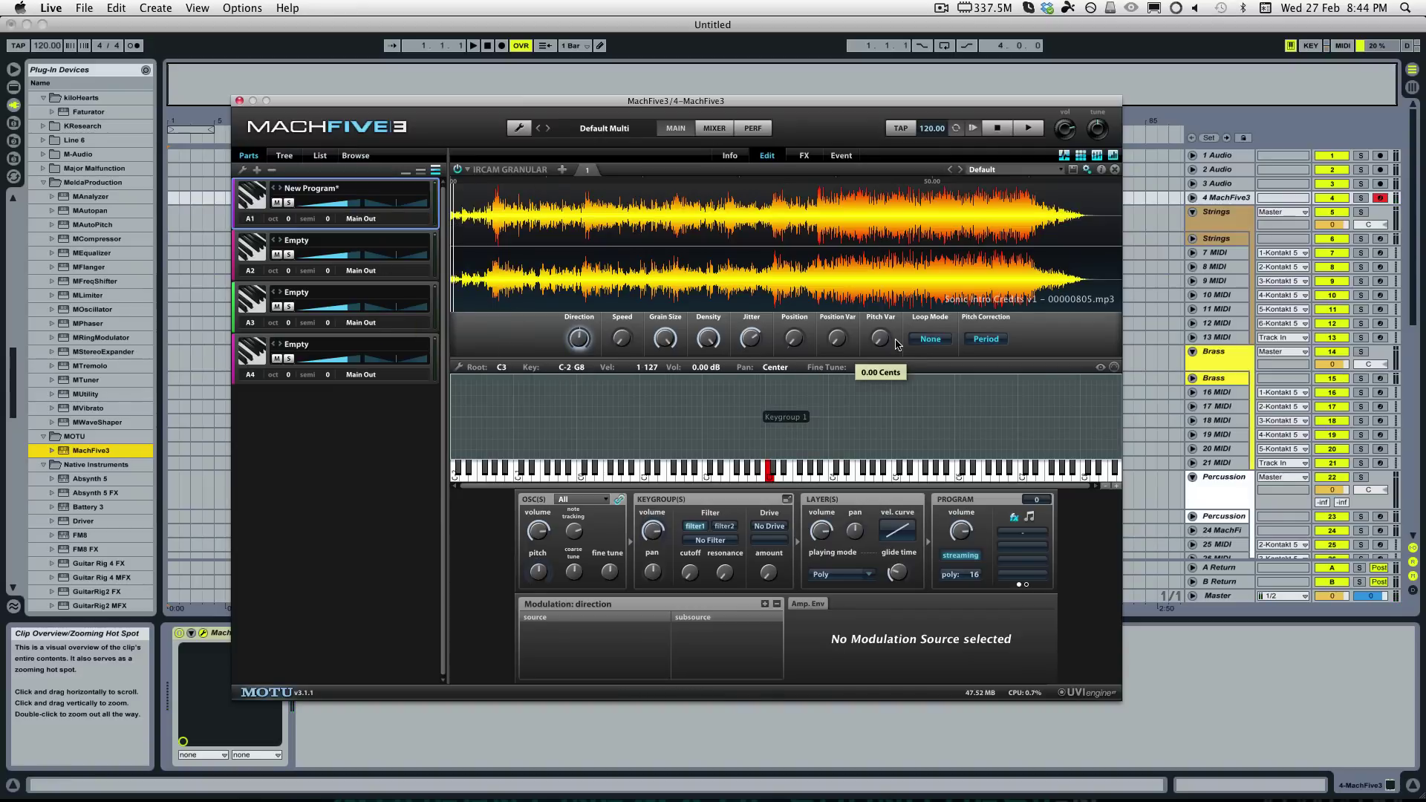
click(794, 338)
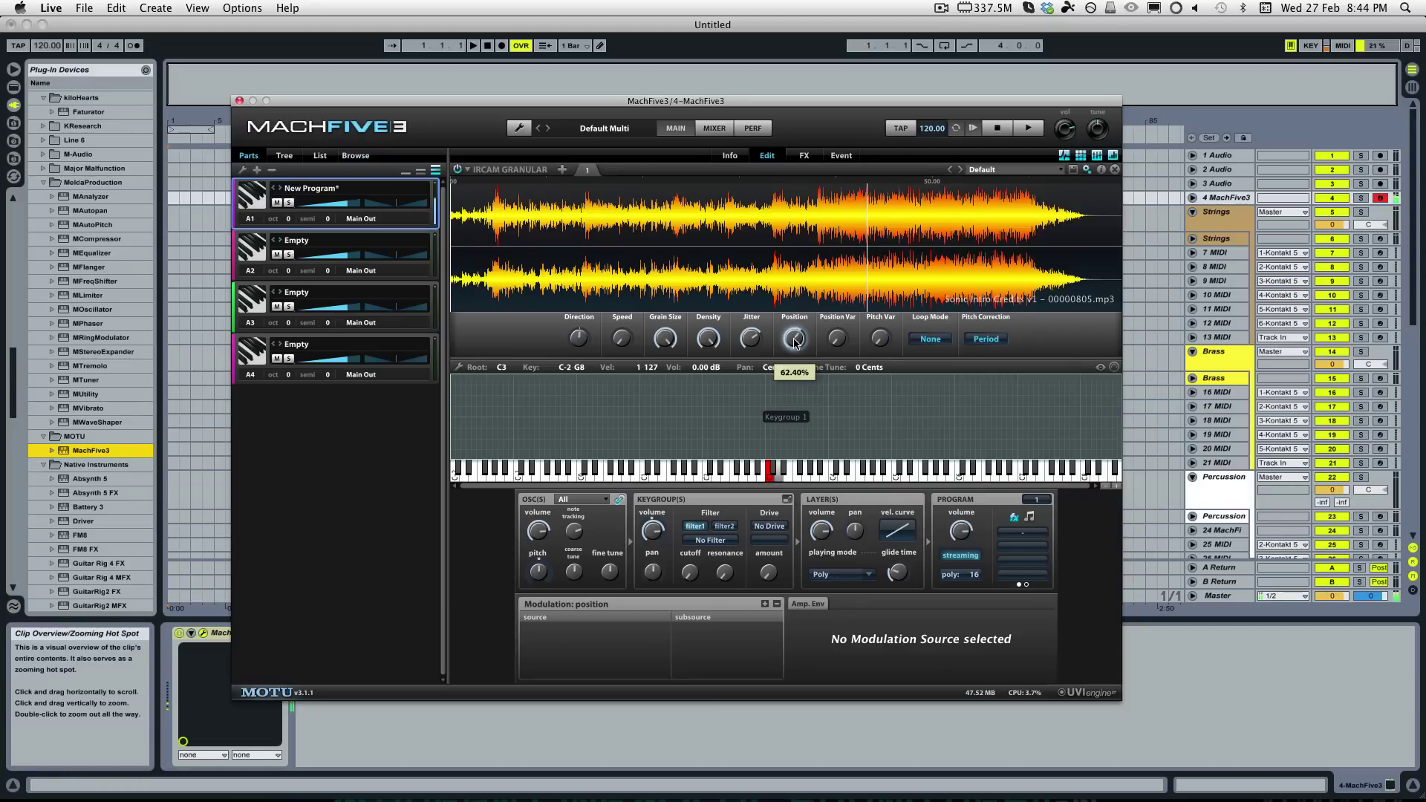
mouse_move(794, 340)
mouse_down()
mouse_move(796, 319)
mouse_move(798, 346)
mouse_up()
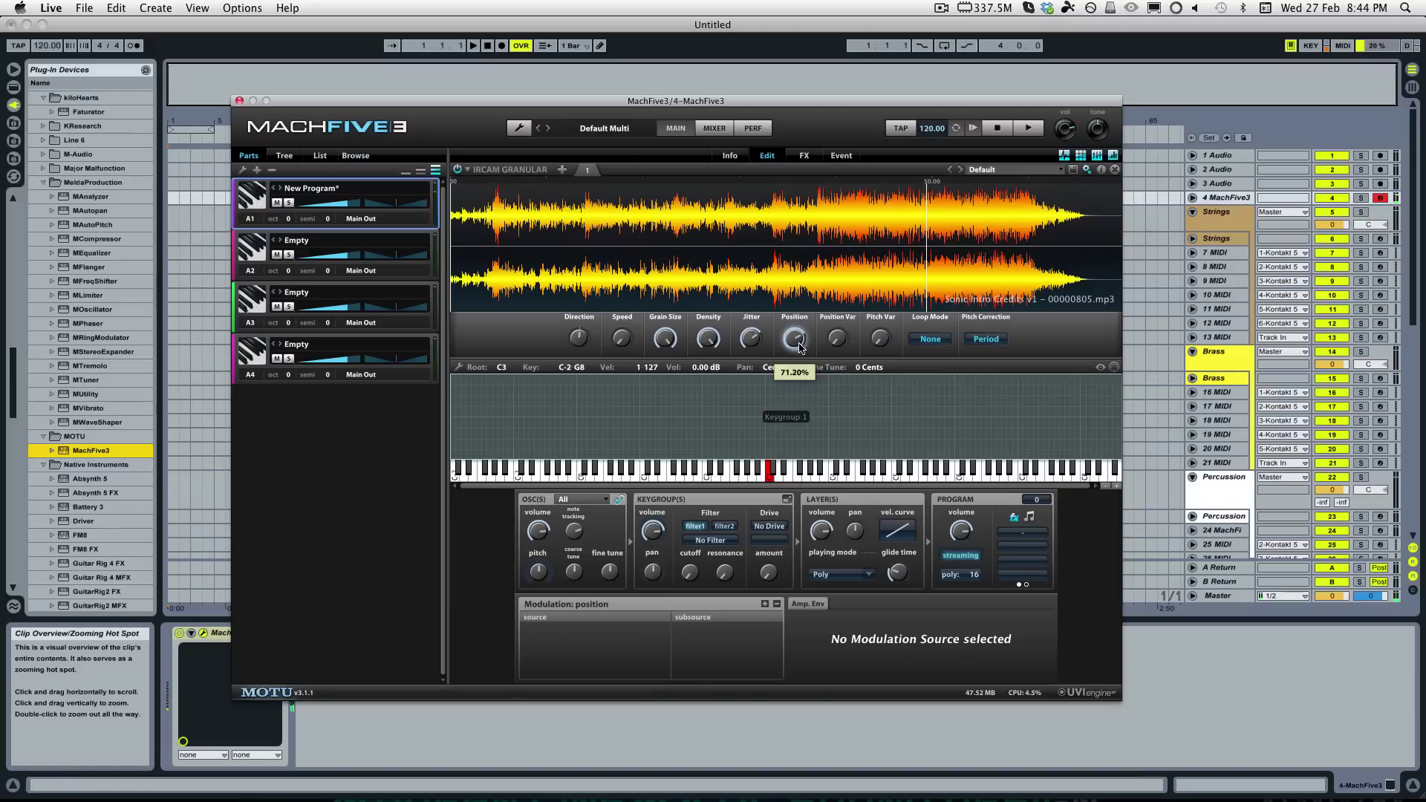
Step: Reshape the Amp. Env with a slower attack of about 2.5 seconds, and move the grain Position to about 47%
click(807, 604)
drag(864, 661, 916, 647)
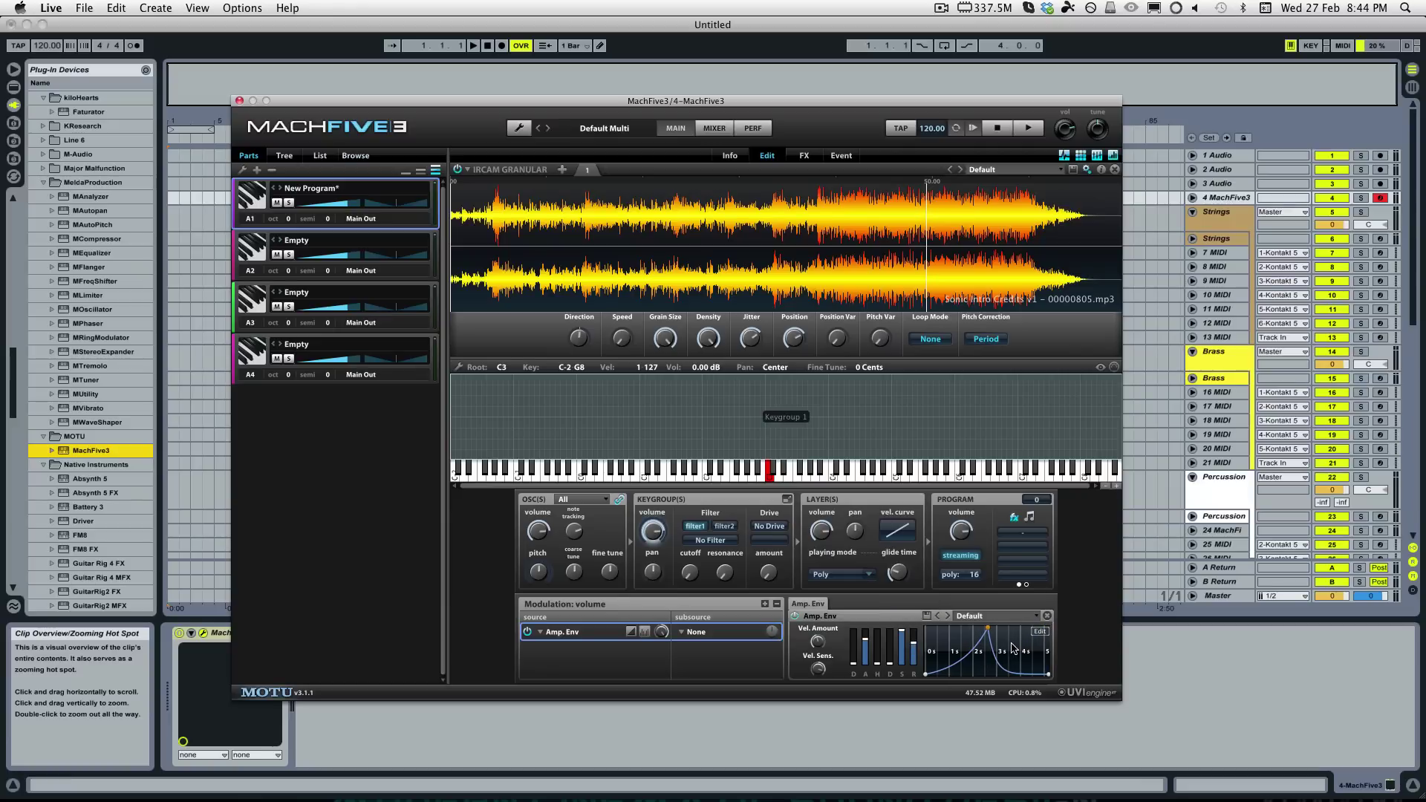
drag(1000, 676, 968, 660)
drag(791, 344, 803, 391)
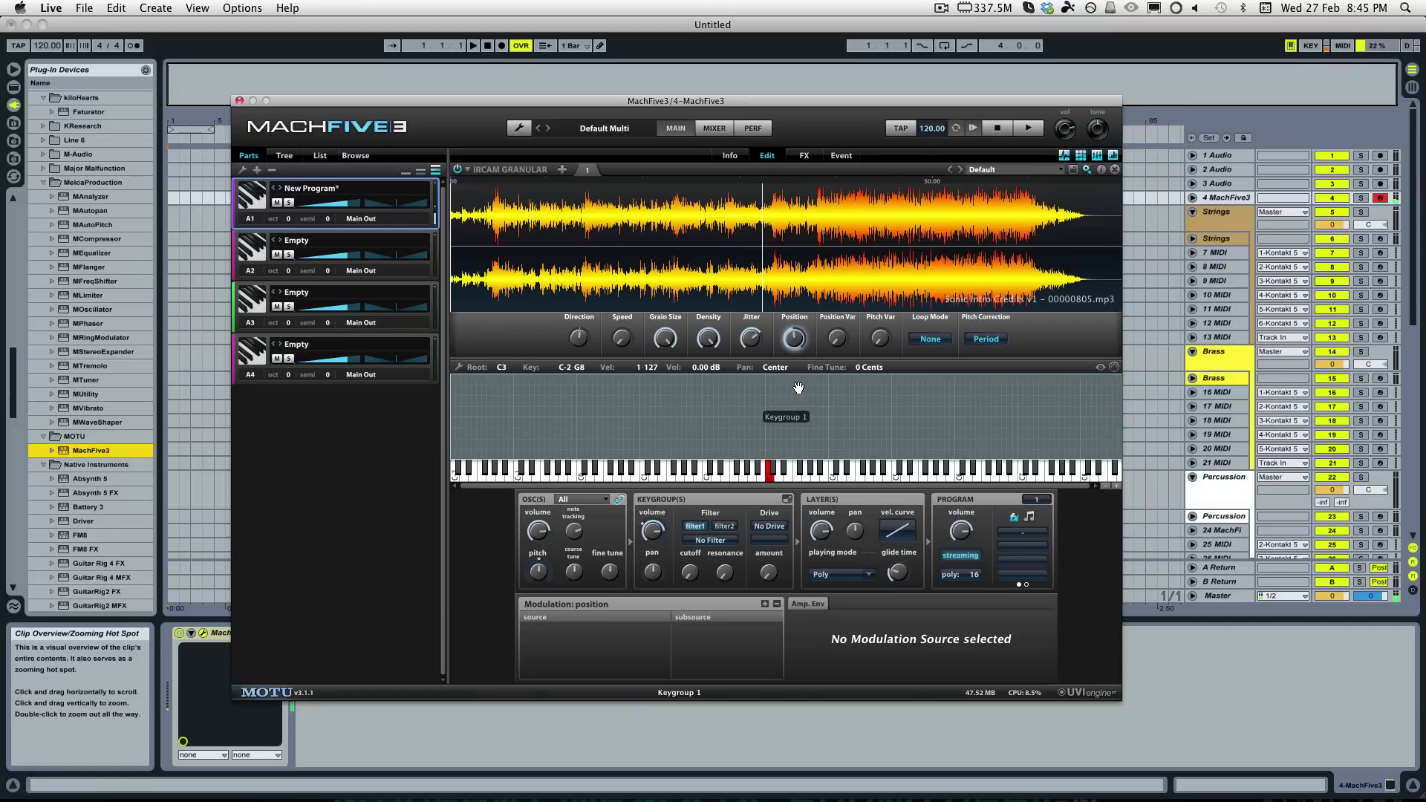
Step: Lower the grain Position into the opening part of the sample, settling at 5.20%
mouse_move(760, 327)
mouse_move(791, 339)
mouse_down()
mouse_move(788, 375)
mouse_move(798, 354)
mouse_up()
mouse_move(795, 349)
drag(799, 359, 796, 352)
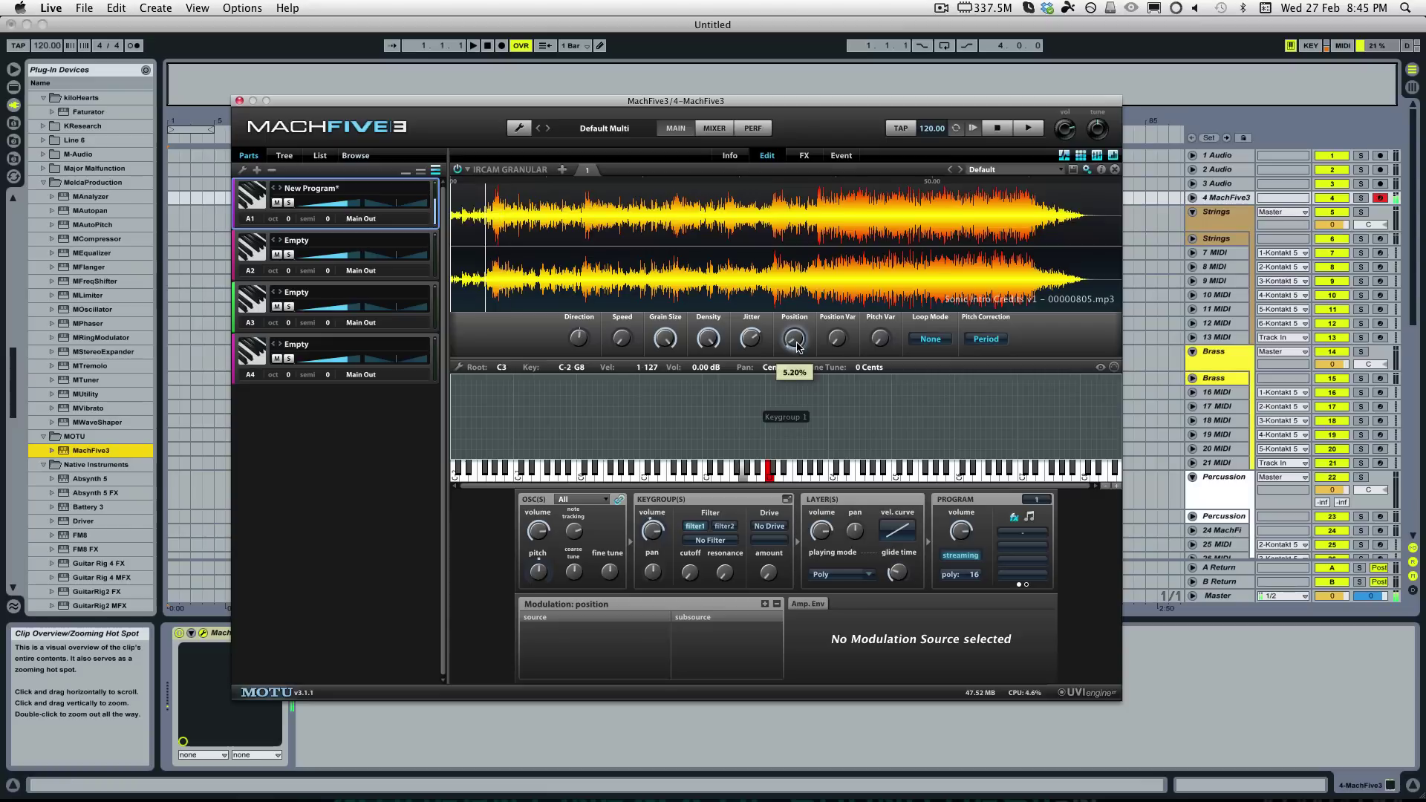
drag(797, 346, 798, 347)
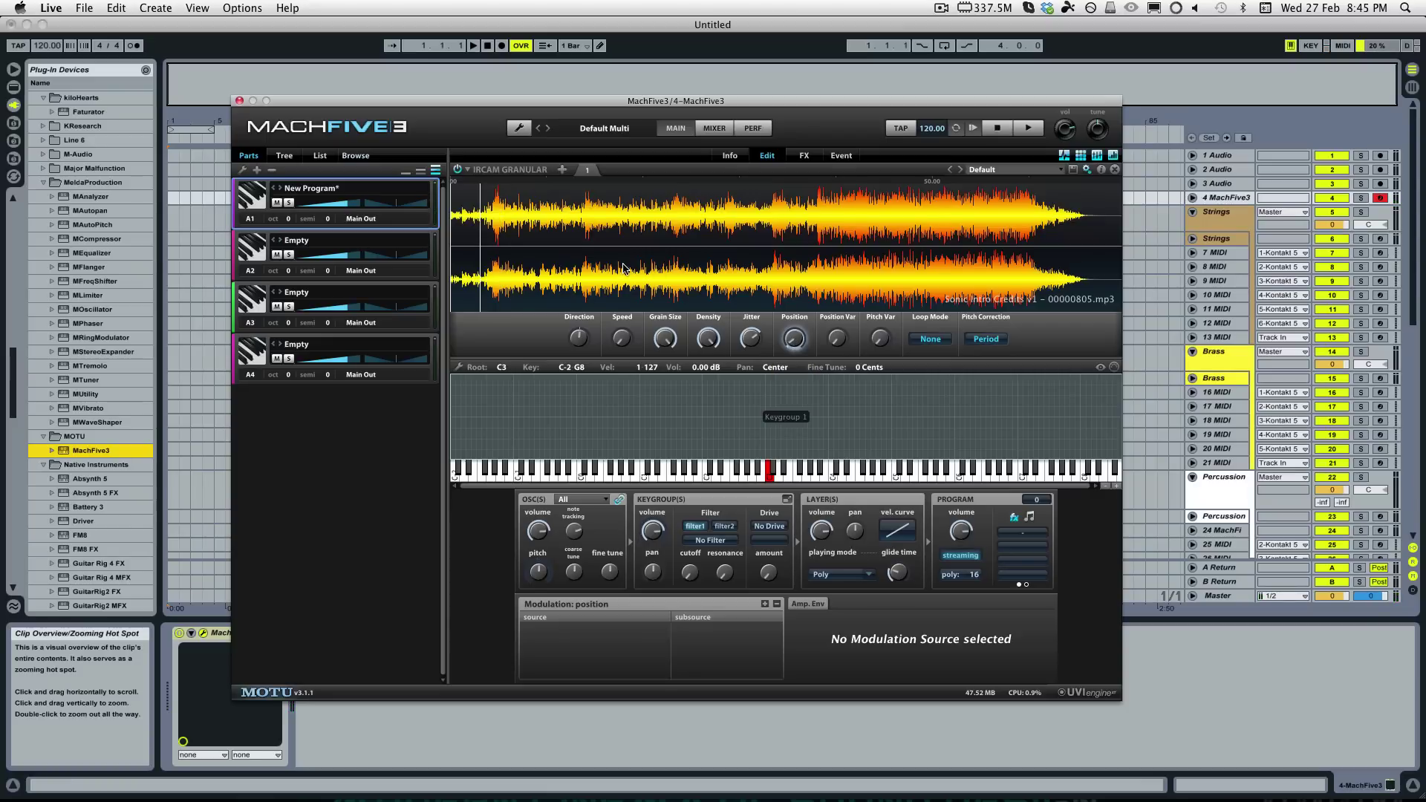
mouse_move(613, 345)
mouse_move(668, 350)
mouse_move(792, 339)
drag(792, 338, 792, 344)
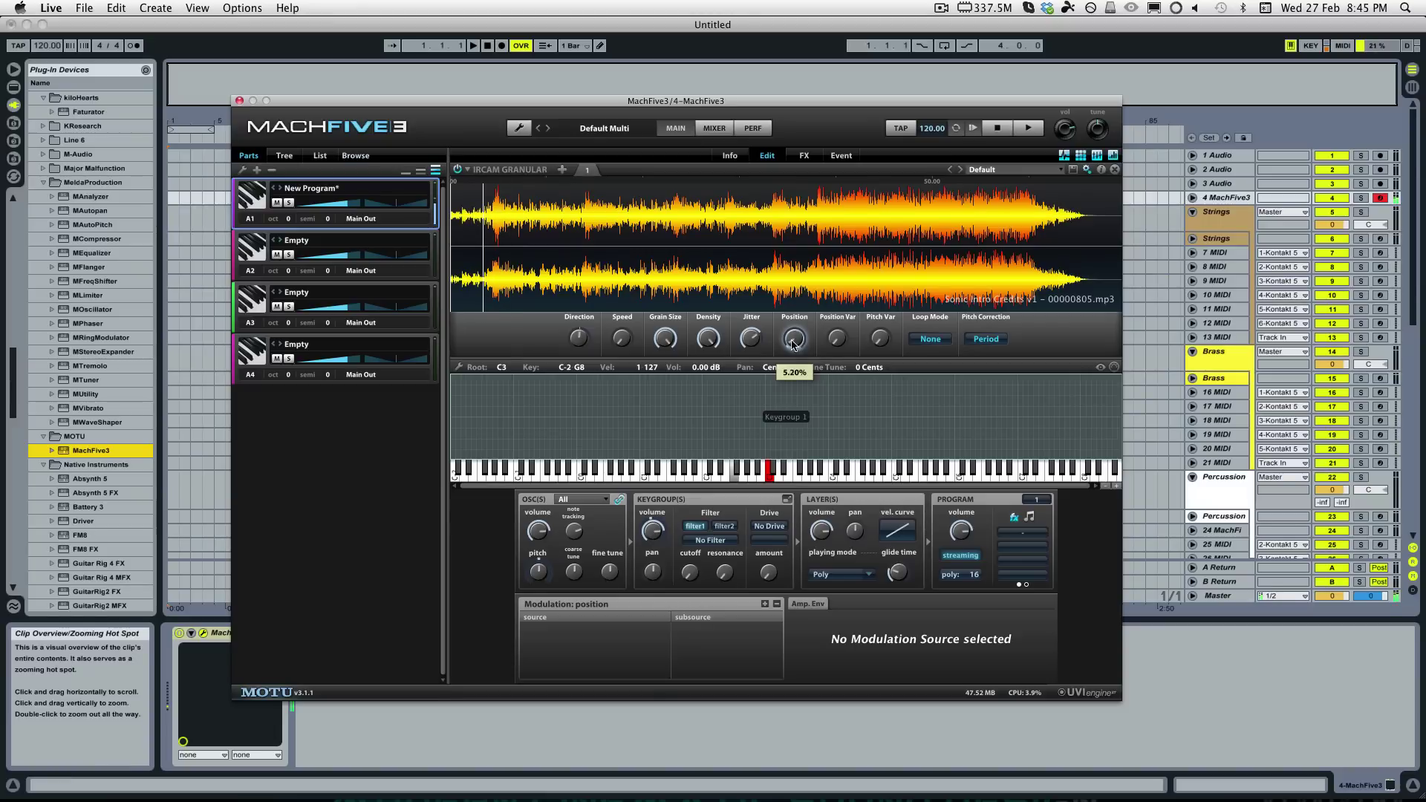
right_click(621, 339)
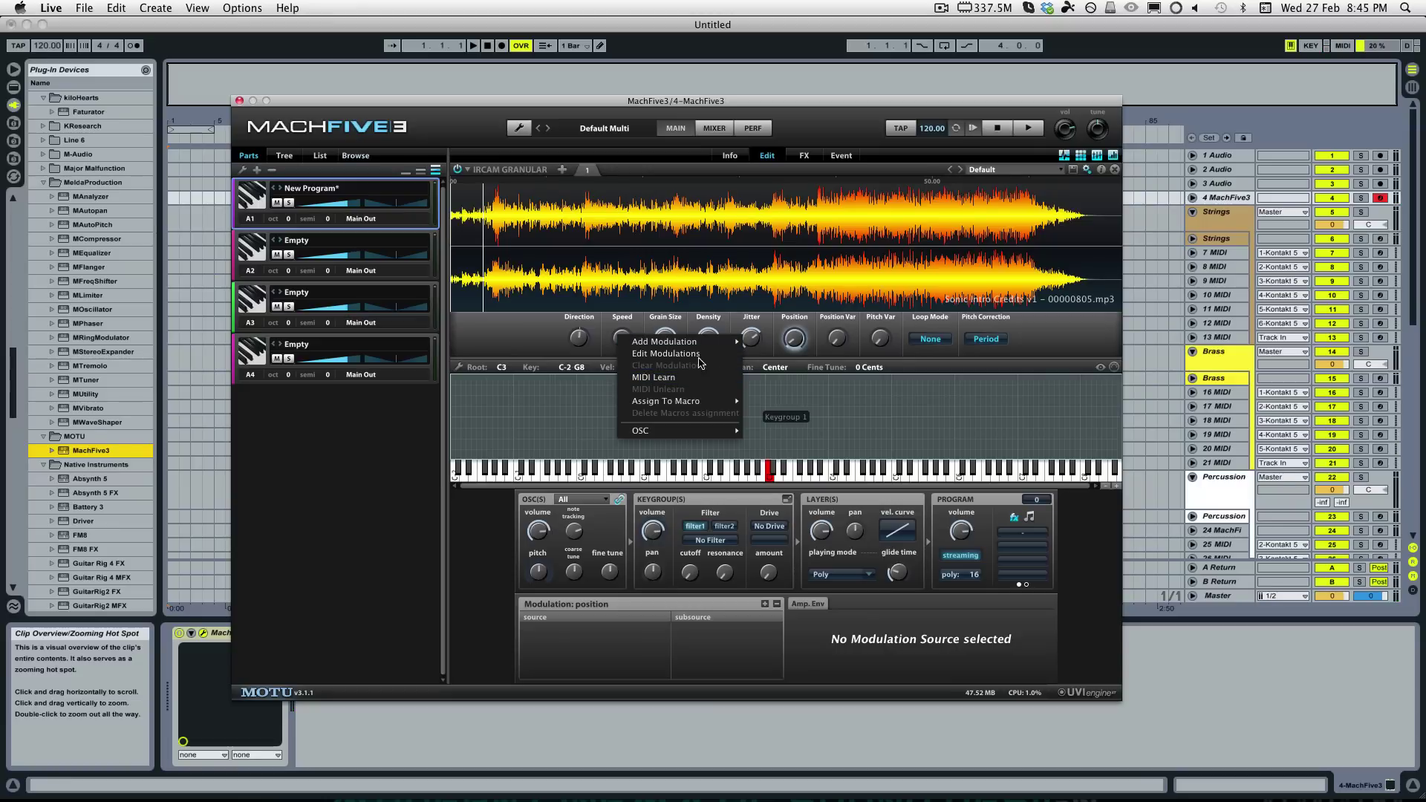
mouse_move(691, 349)
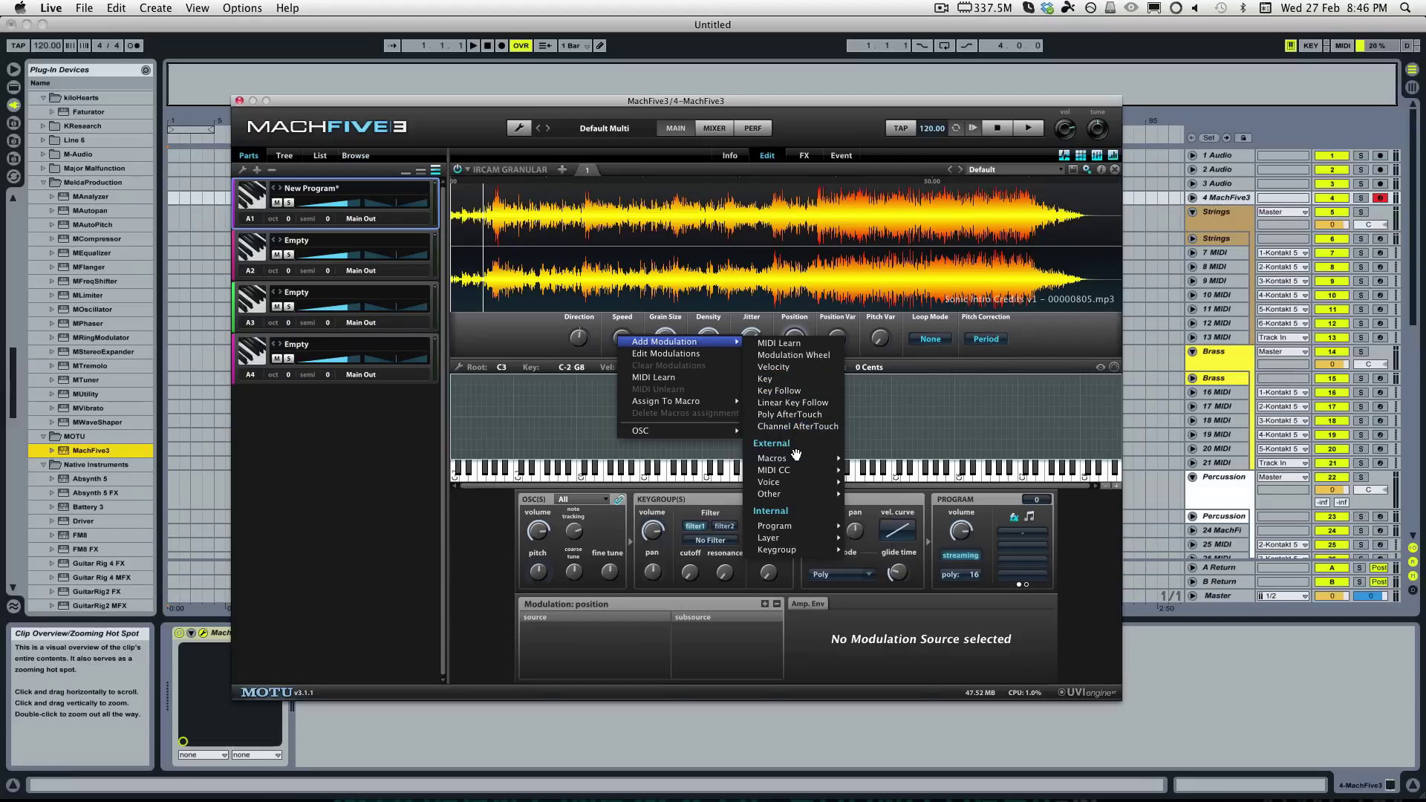
mouse_move(789, 532)
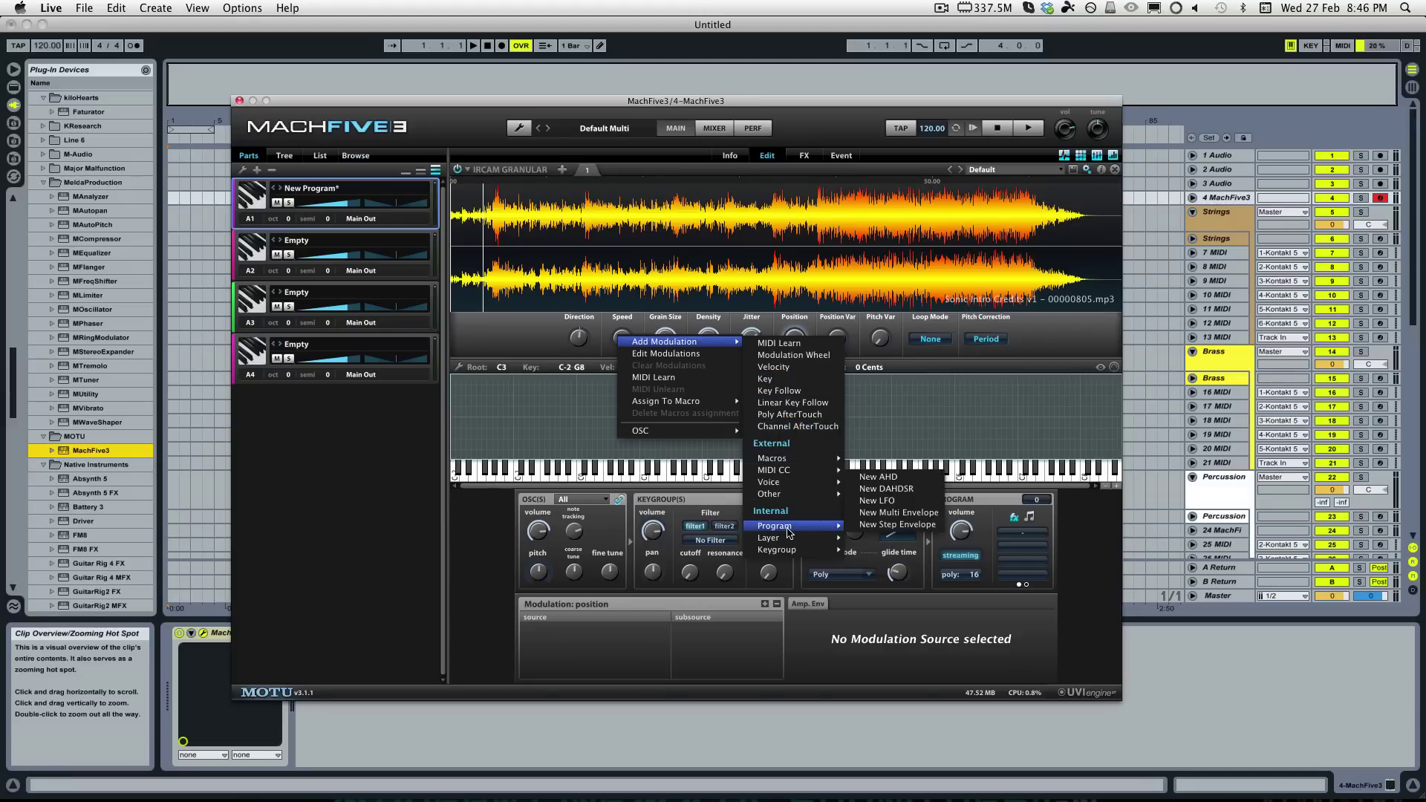
click(624, 340)
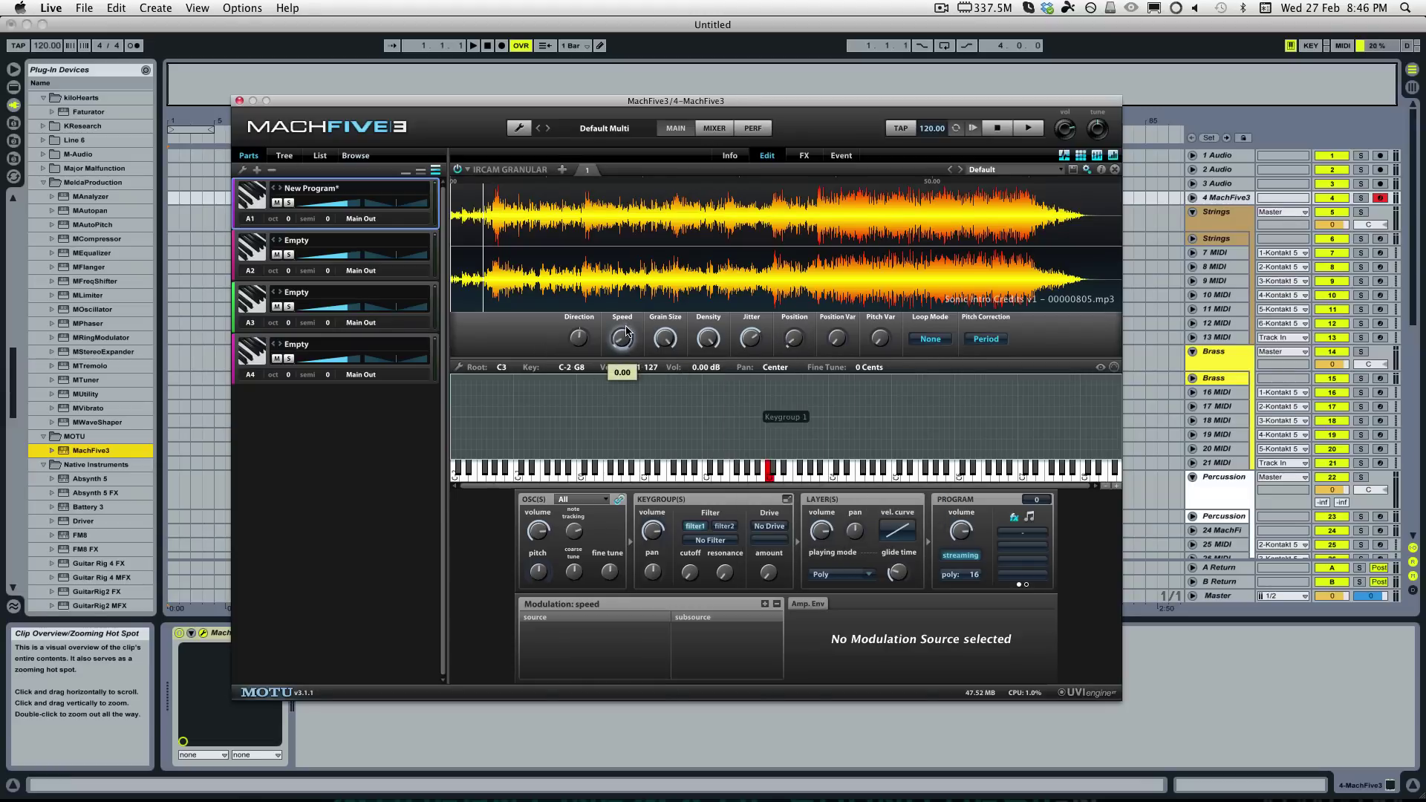
Step: Set the grain Speed to 1.03 and sweep Direction between 1.00 and -1.00 before returning it to about -0.02
drag(629, 305, 591, 290)
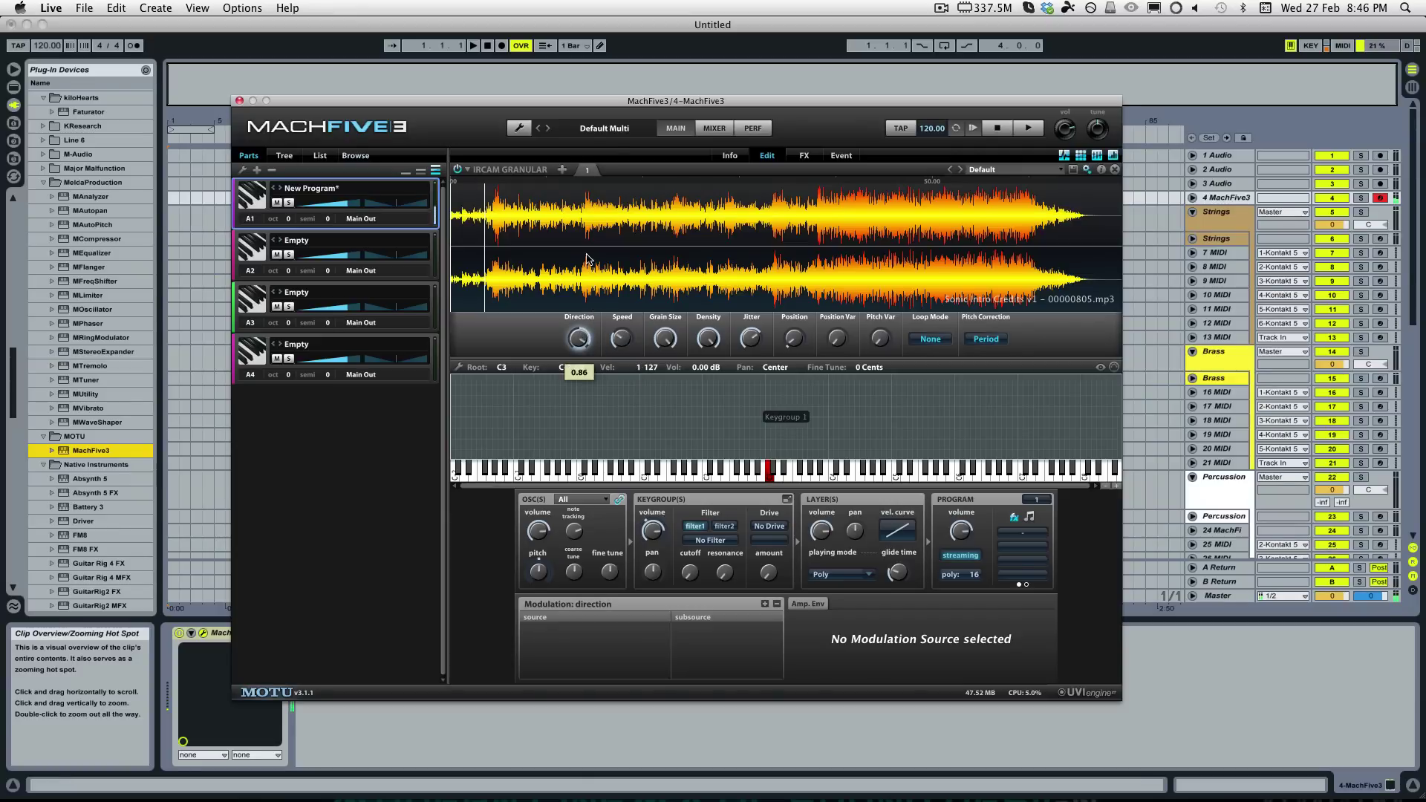
drag(621, 338, 626, 303)
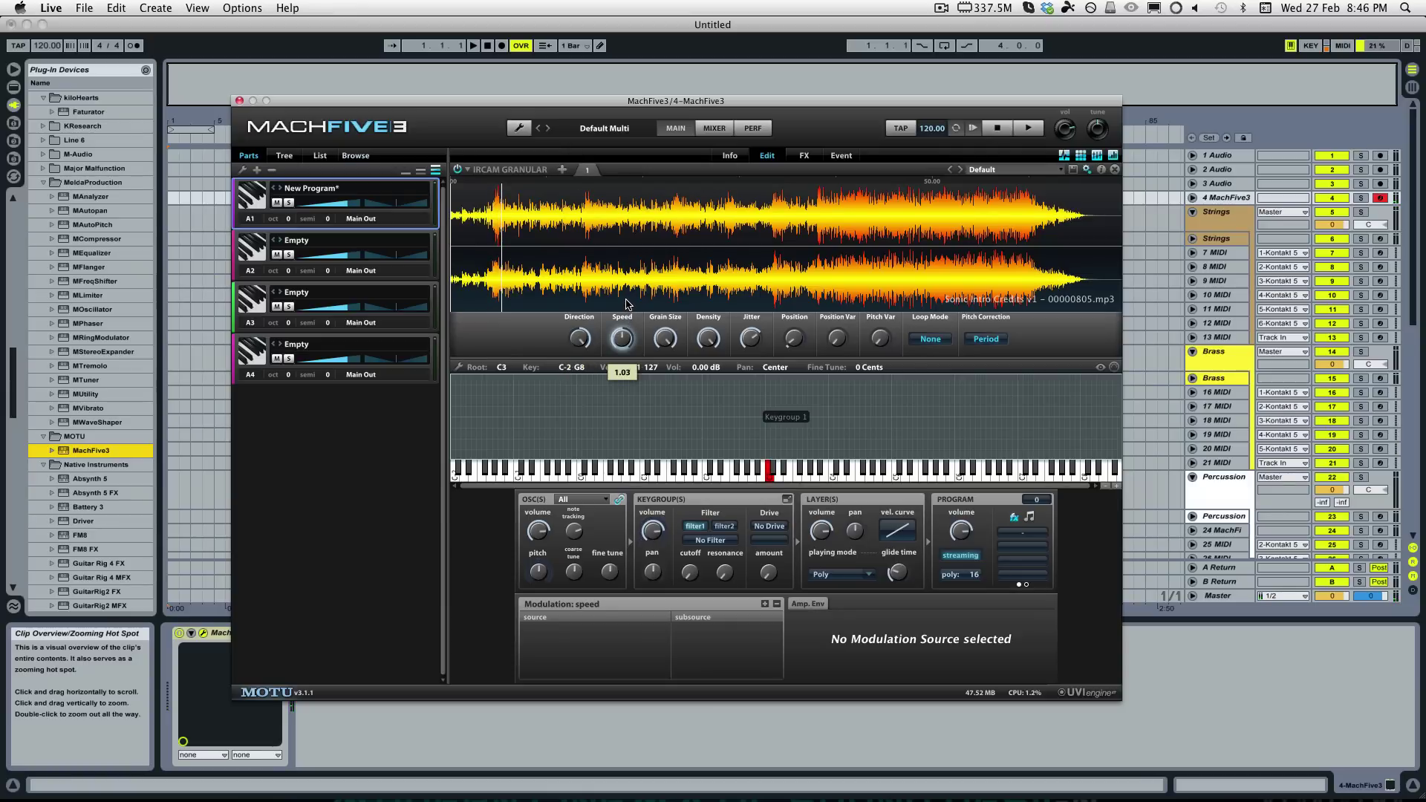
click(580, 339)
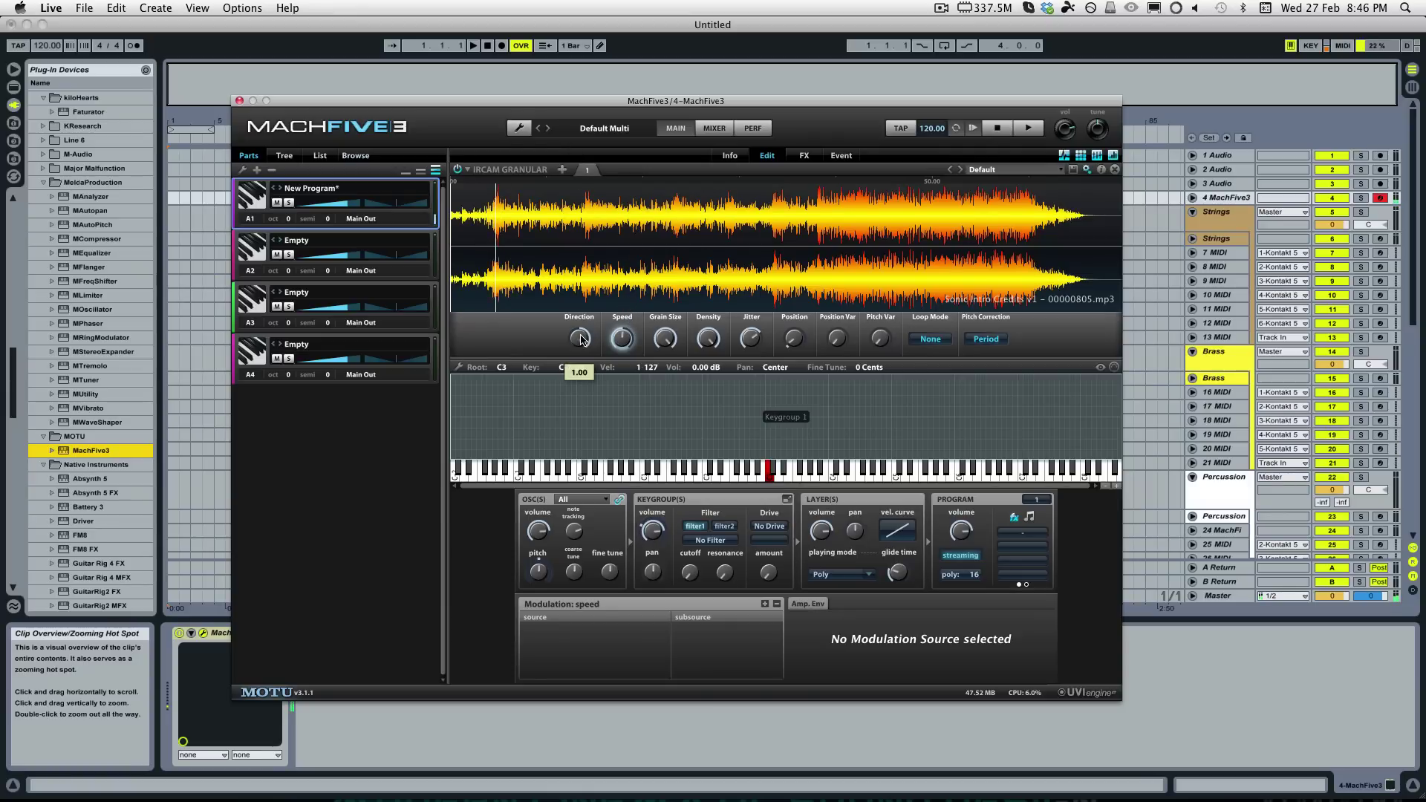
drag(581, 340, 592, 543)
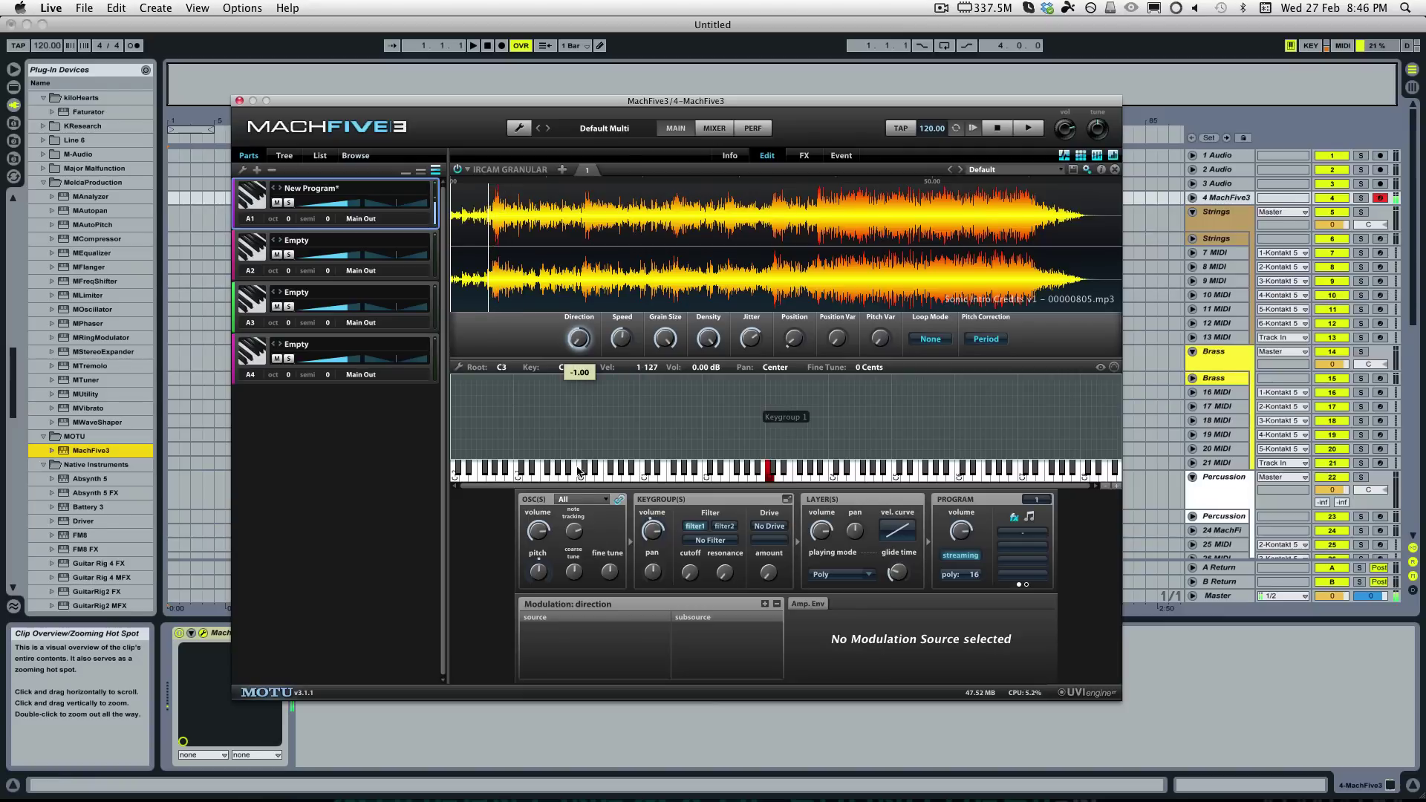
drag(579, 471, 582, 340)
Step: Add a new Program-level LFO as a modulation source for the granular Direction
right_click(581, 340)
mouse_move(598, 346)
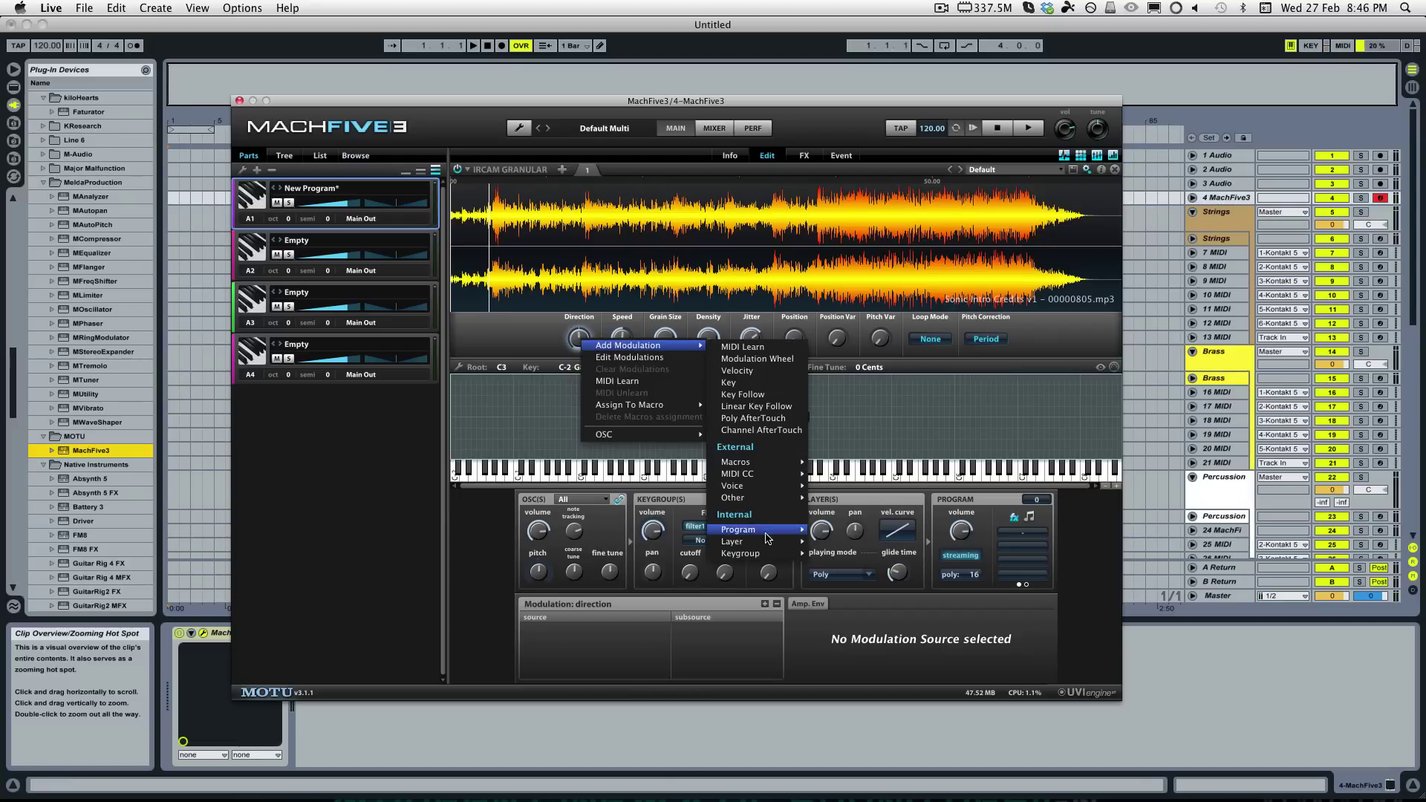
mouse_move(768, 536)
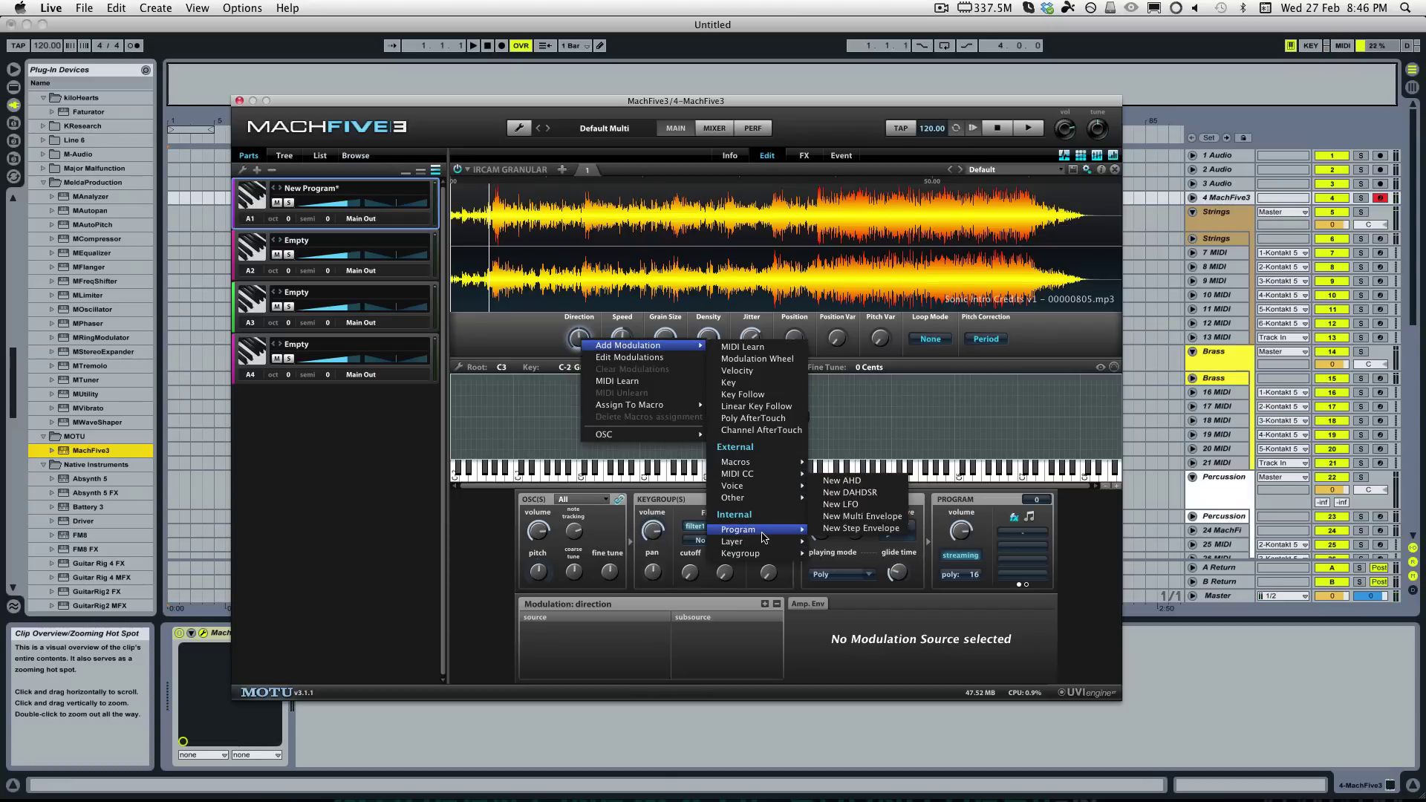
click(849, 505)
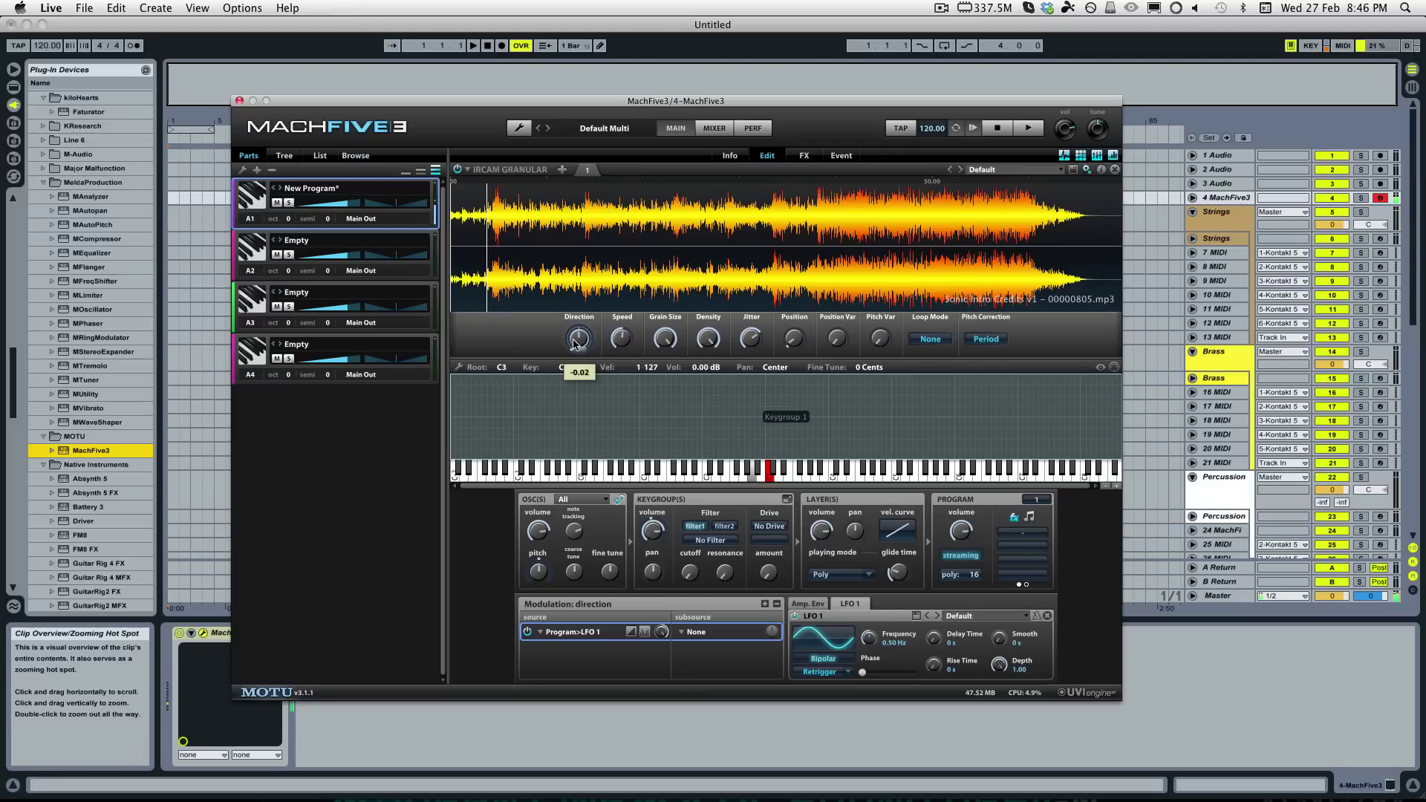
Step: Raise the grain Position to 15.20% and bring it back near the start of the sample, at 7.02%
click(795, 327)
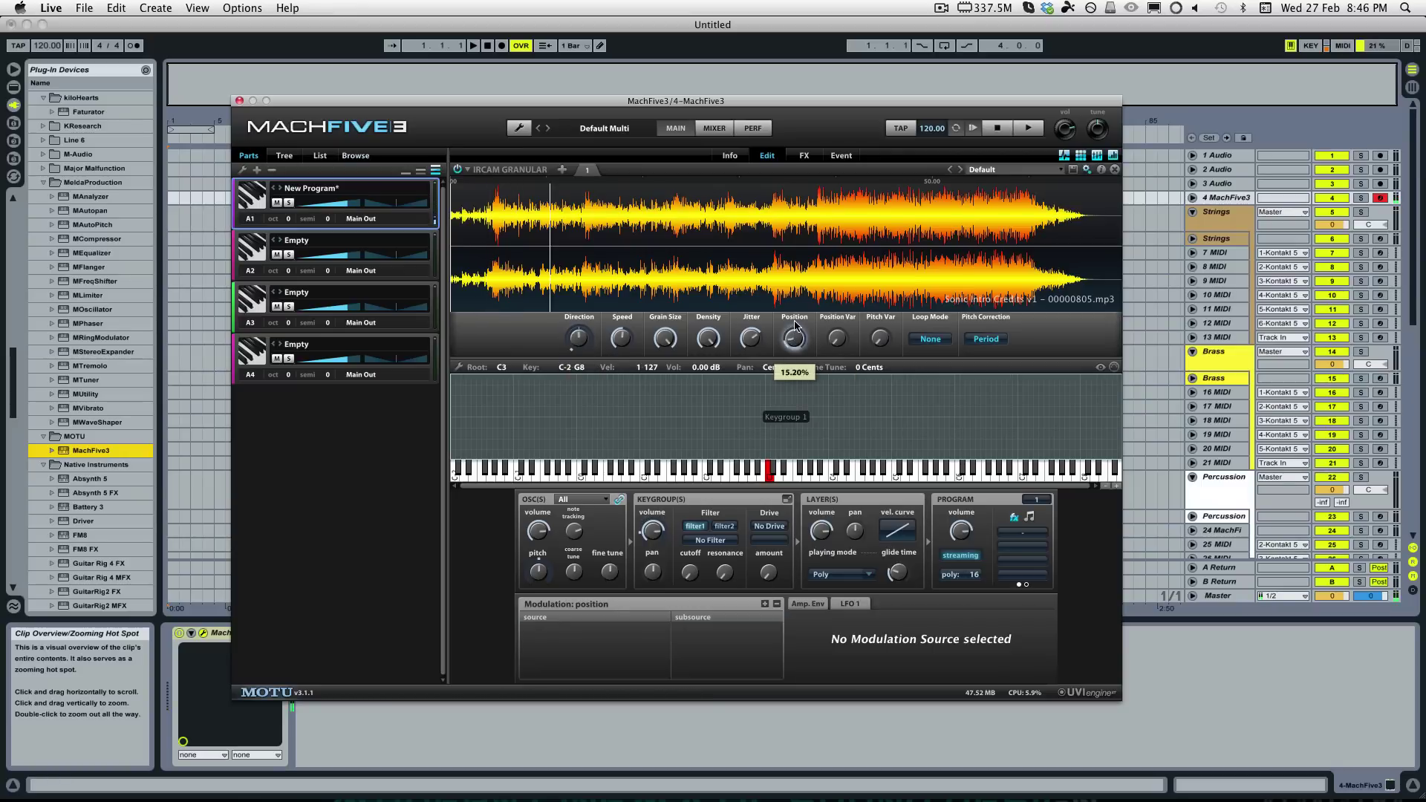
drag(795, 327, 807, 349)
drag(794, 339, 794, 341)
drag(794, 339, 795, 340)
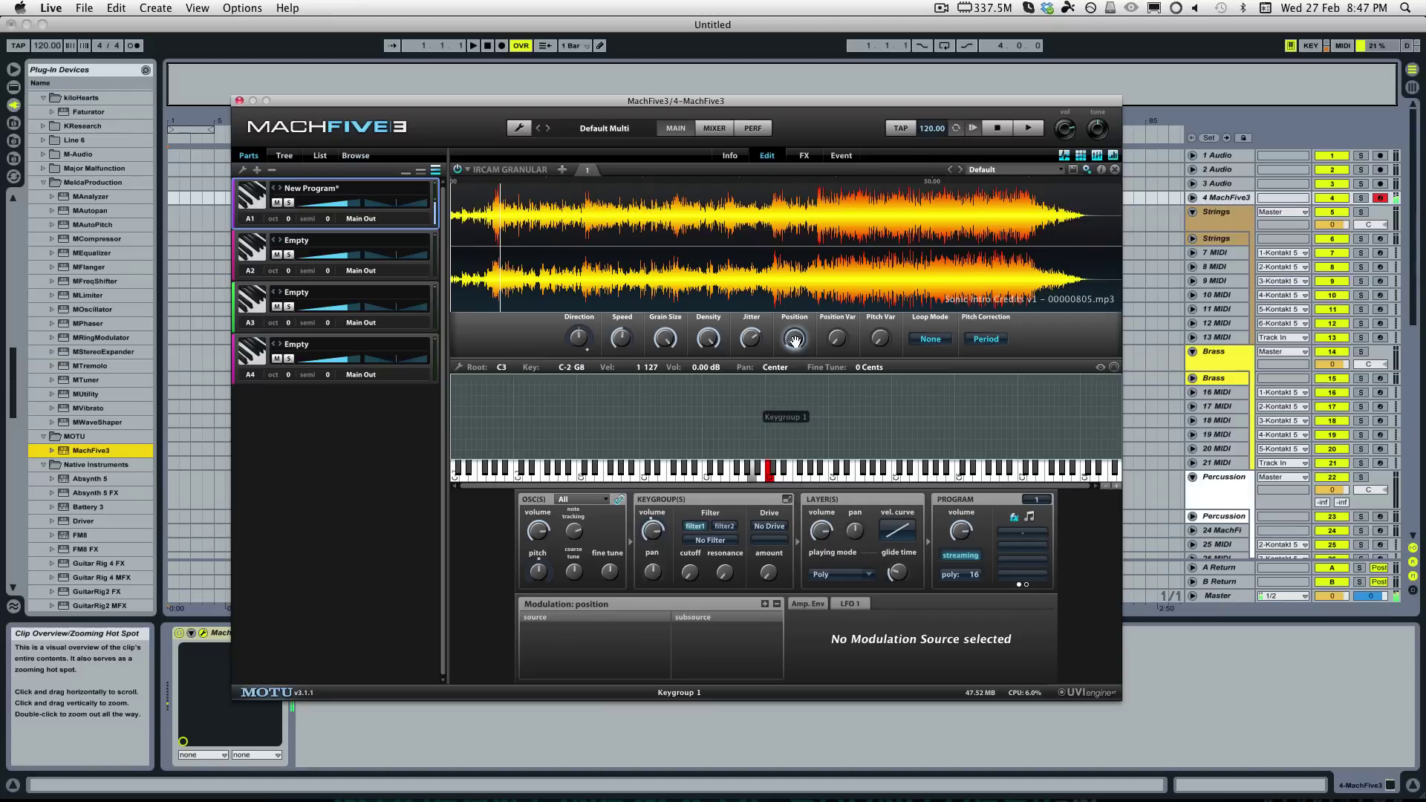
drag(794, 340, 796, 346)
mouse_move(796, 346)
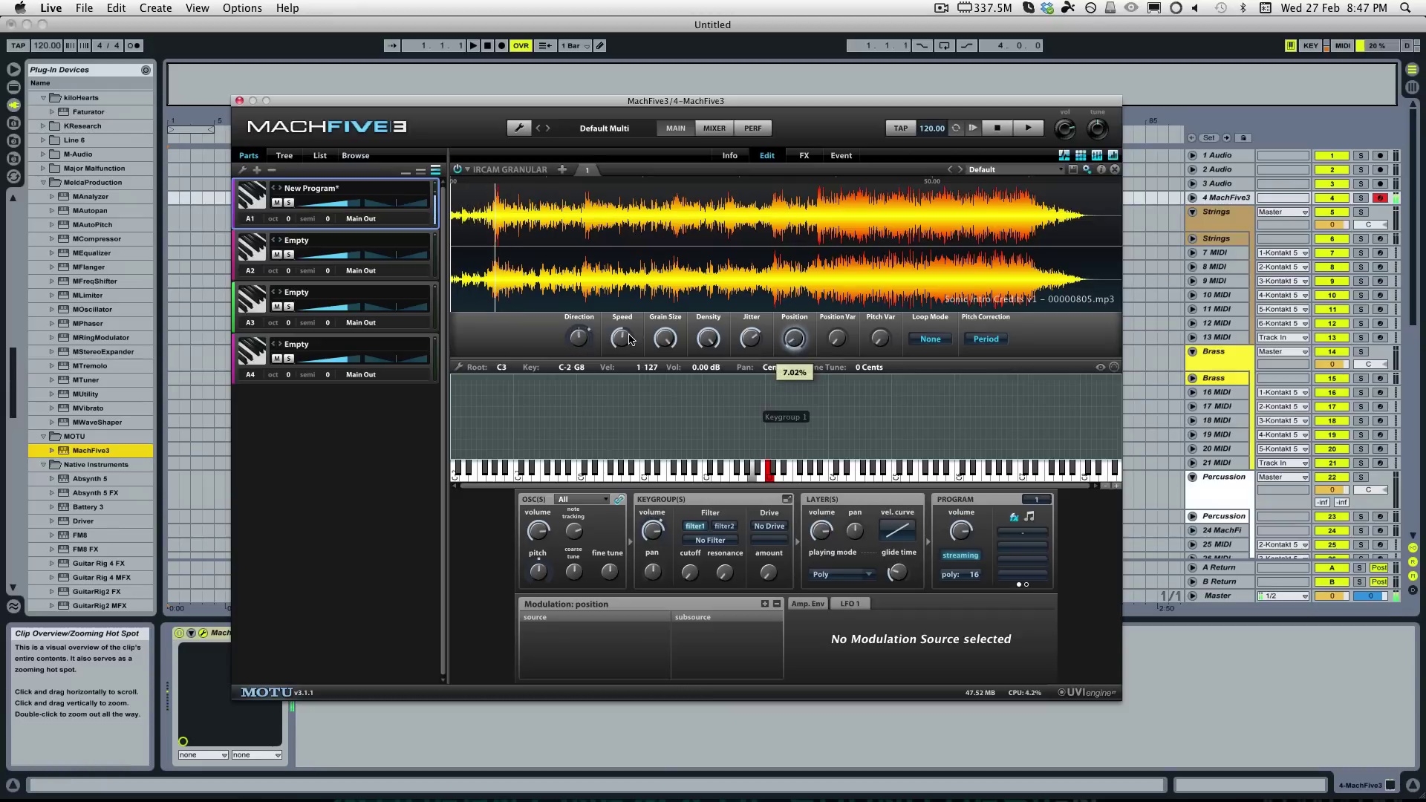
Step: Raise the grain Speed as far as about 2.83 and fine-tune the Position to 6.22%
mouse_move(628, 347)
drag(628, 347, 623, 338)
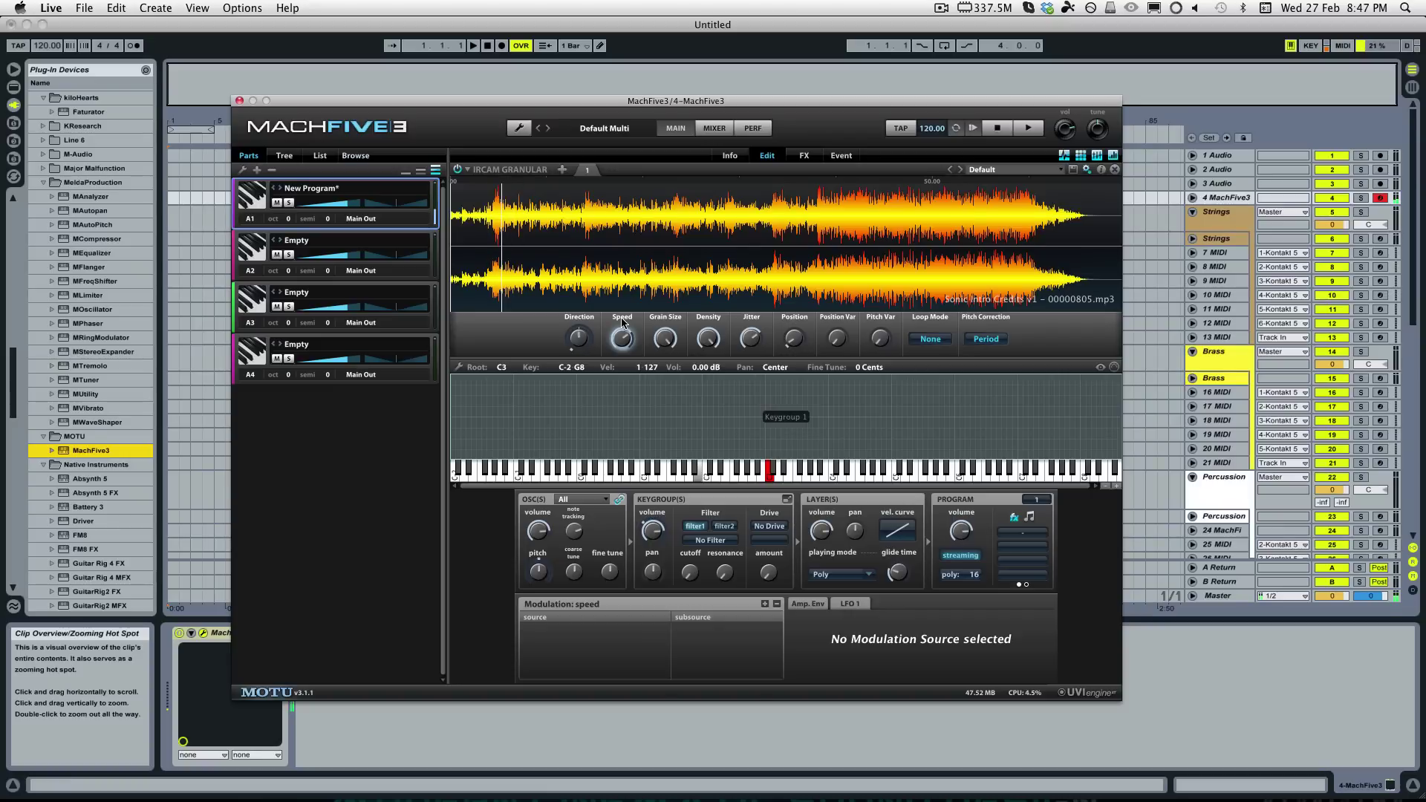
mouse_move(628, 330)
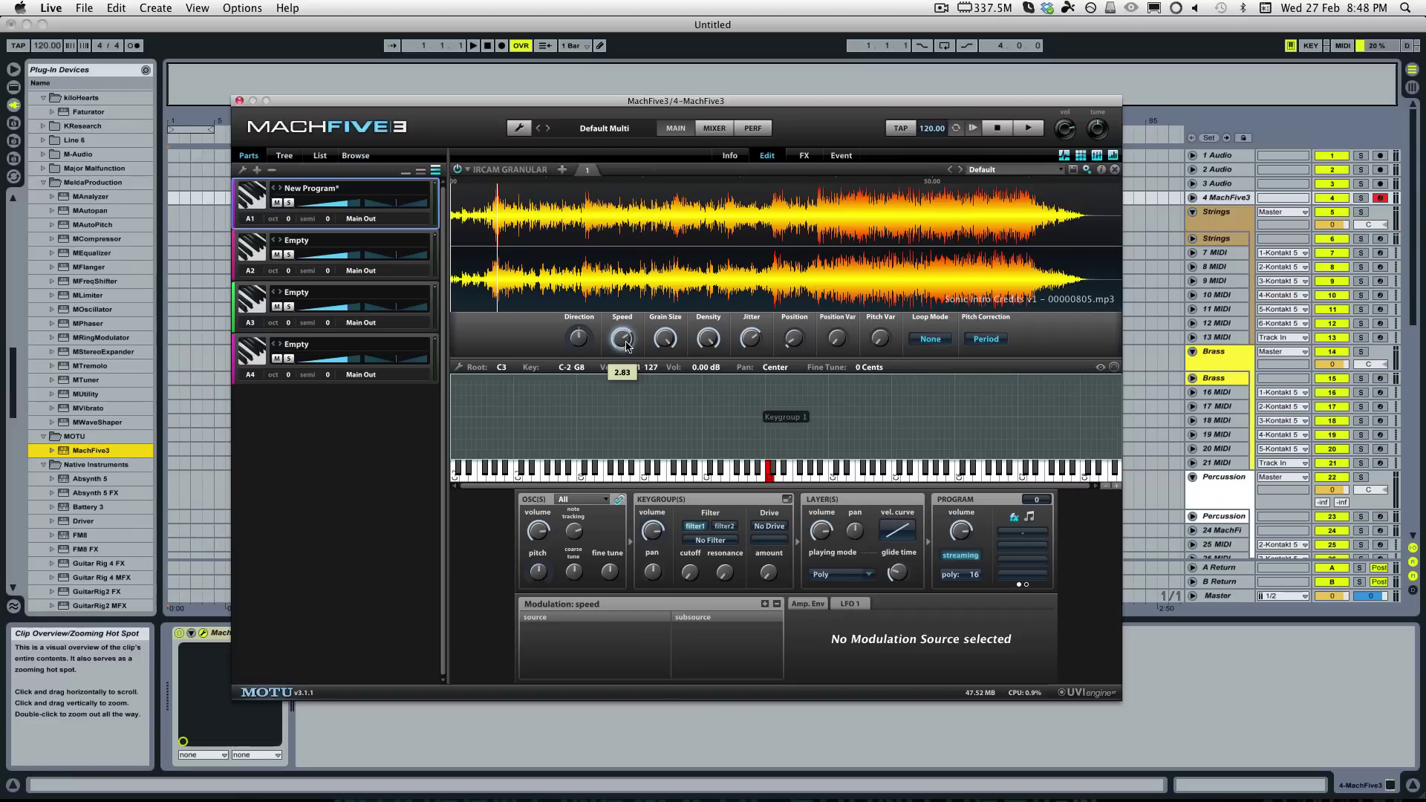
click(794, 342)
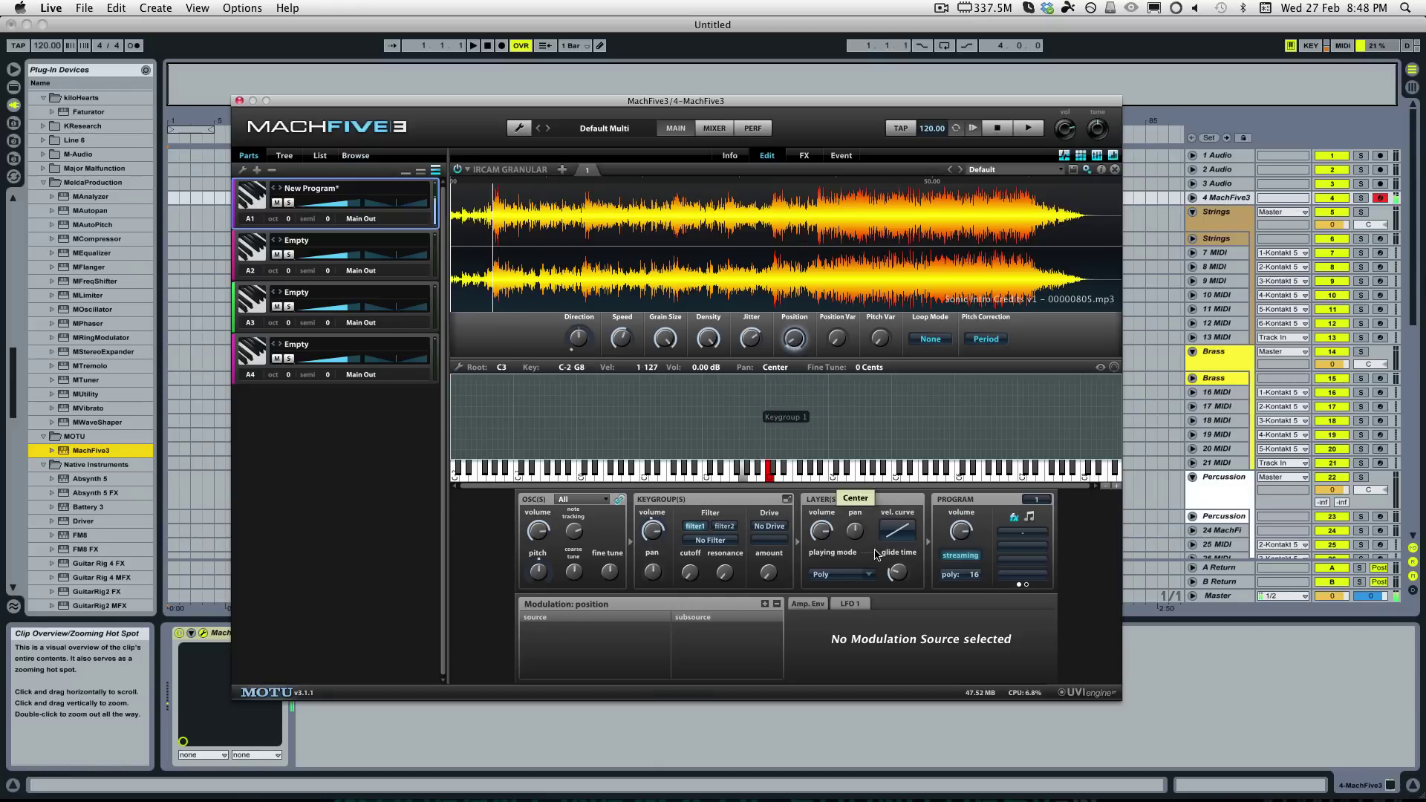
Step: Open the modulation editor for Direction, sync LFO 1 to the tempo and set its Frequency to 1/16
click(846, 604)
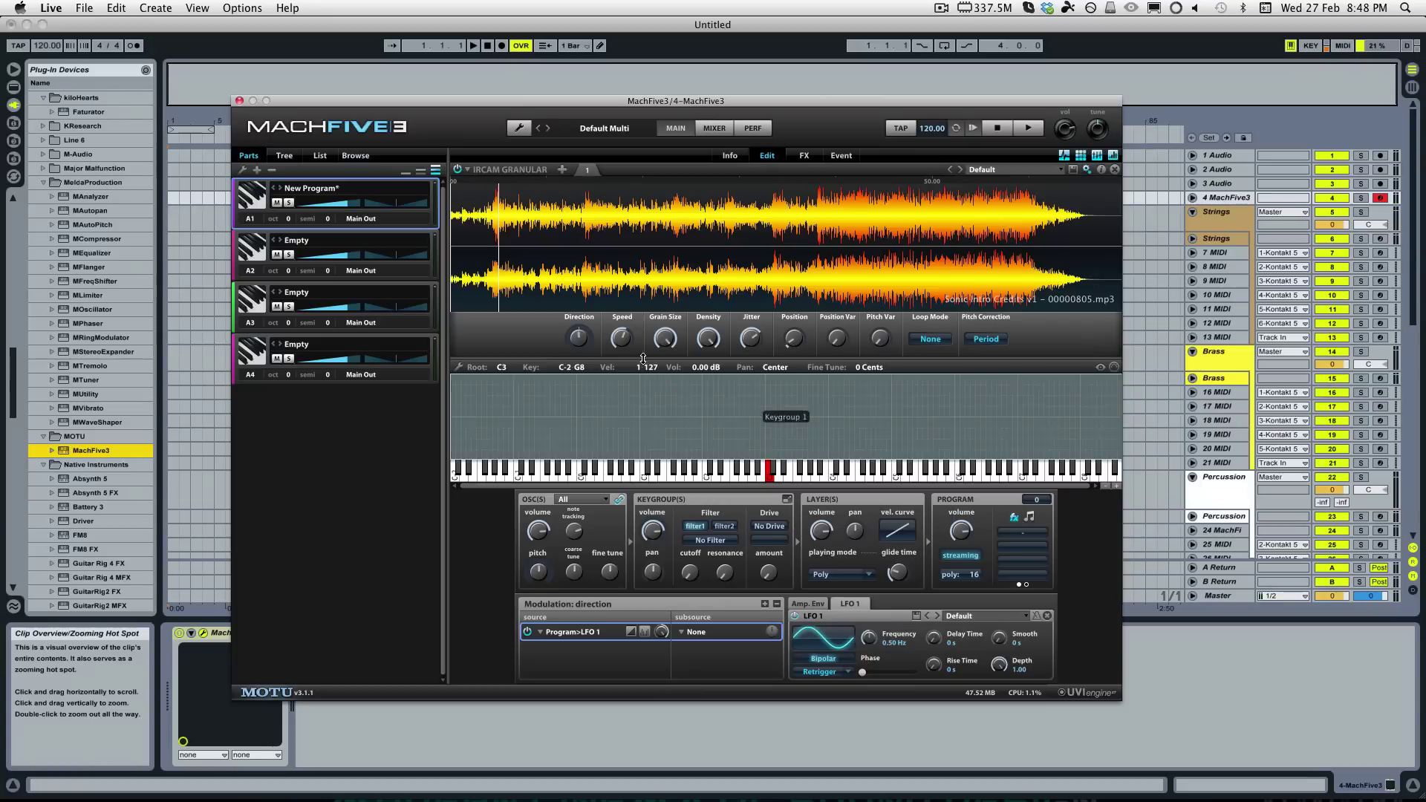
right_click(579, 337)
click(600, 350)
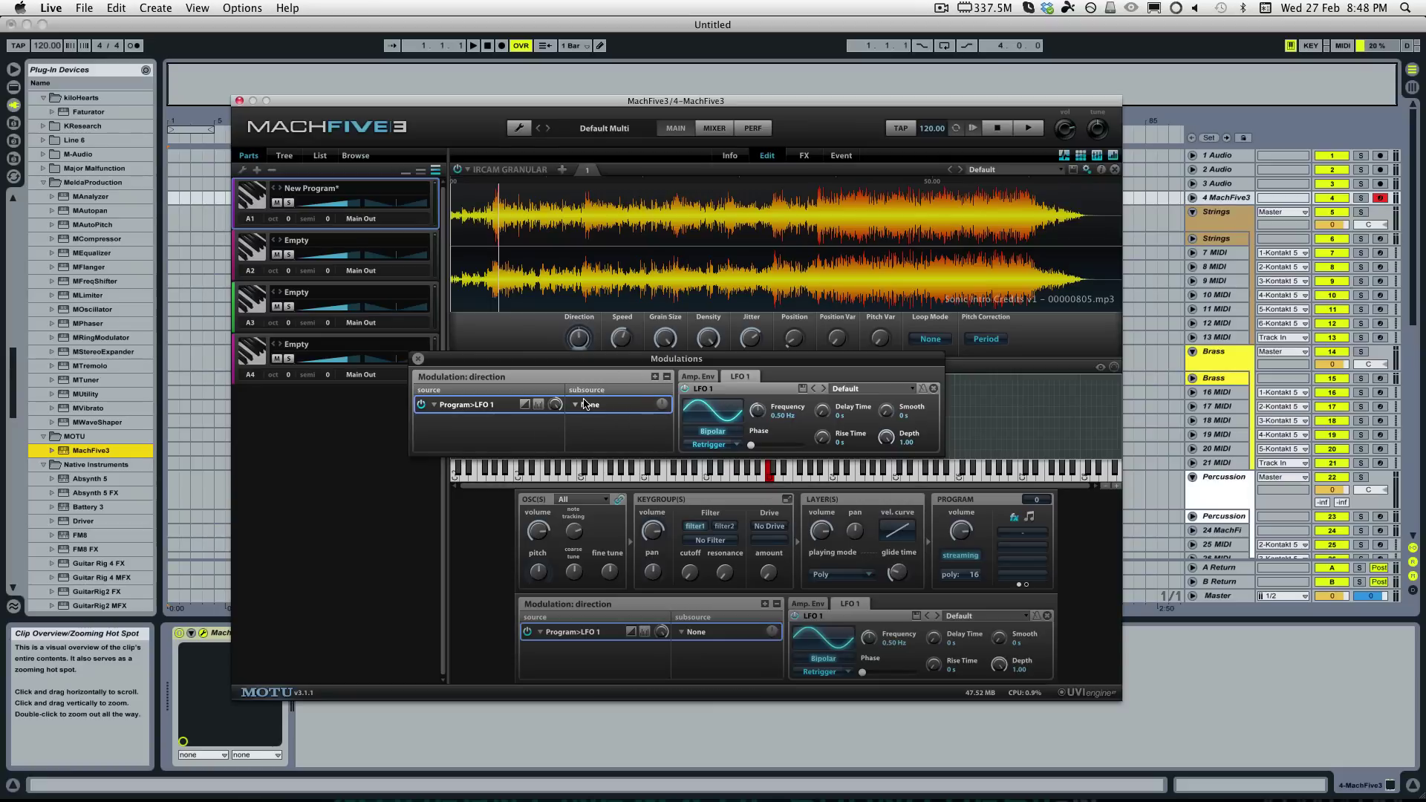
click(925, 390)
drag(759, 413, 765, 360)
drag(755, 397, 756, 400)
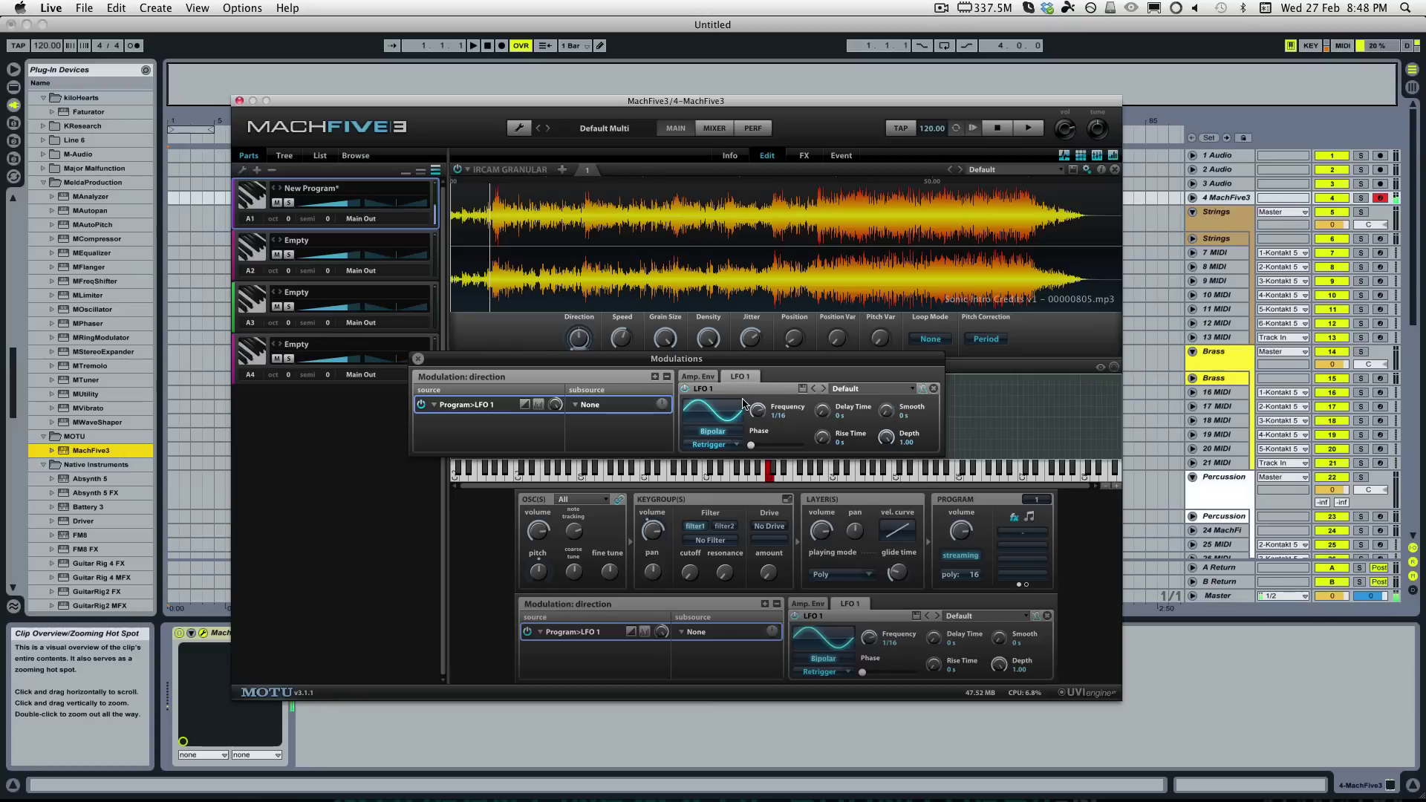
Step: Try a Square waveform on LFO 1 with its Frequency at 1/2
click(720, 416)
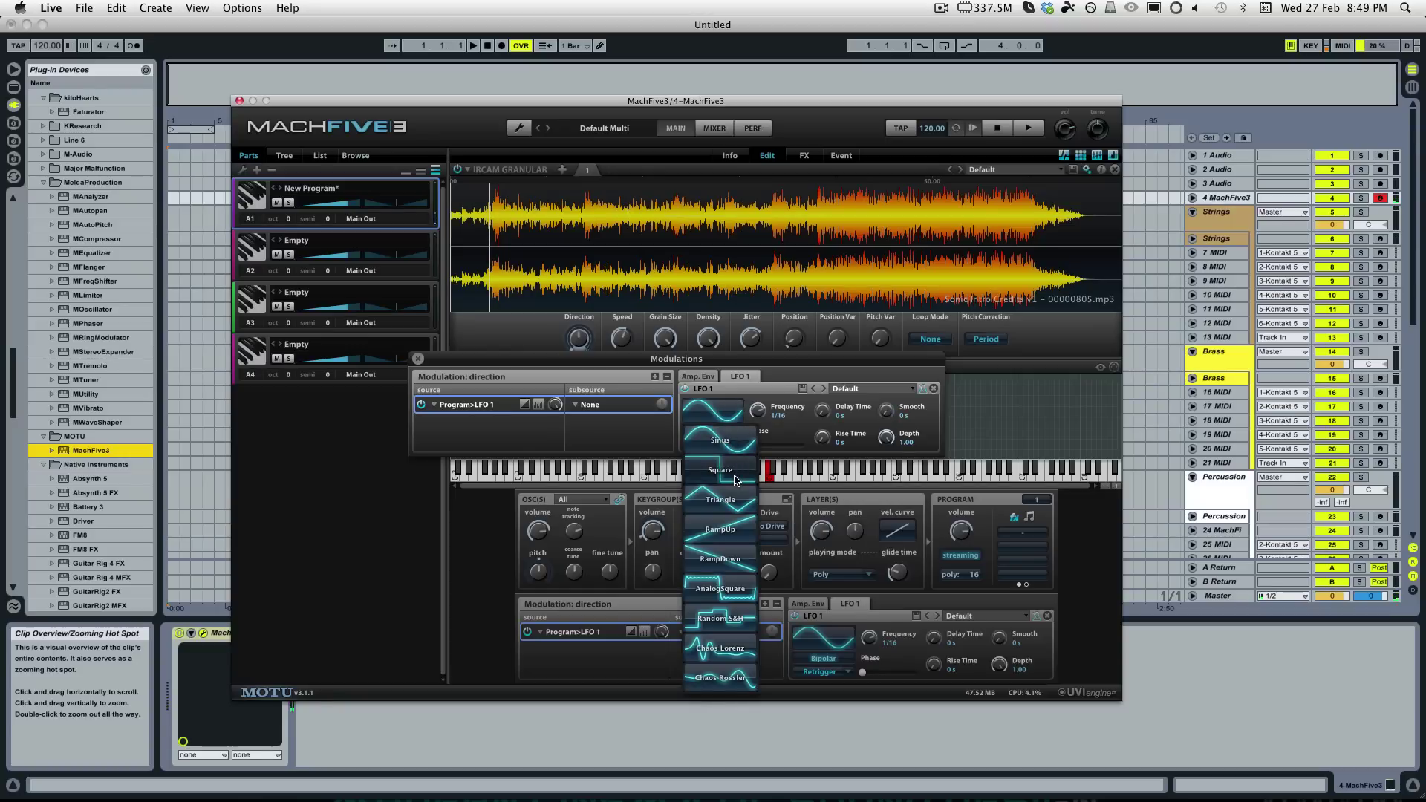
click(734, 474)
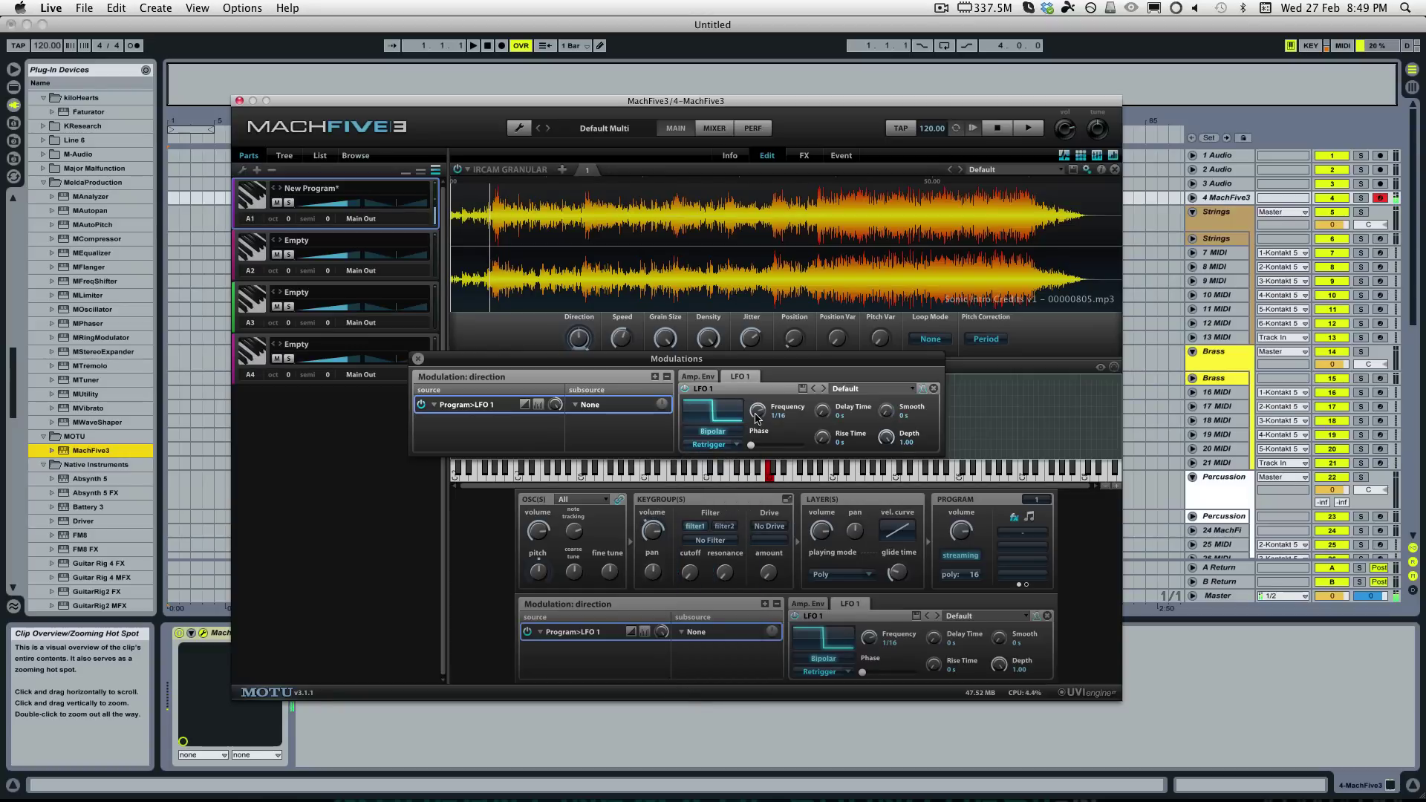
drag(756, 418, 768, 475)
Step: Set LFO 1 to the Sinus waveform with a Frequency of 1/1 and close the modulation editor
click(735, 429)
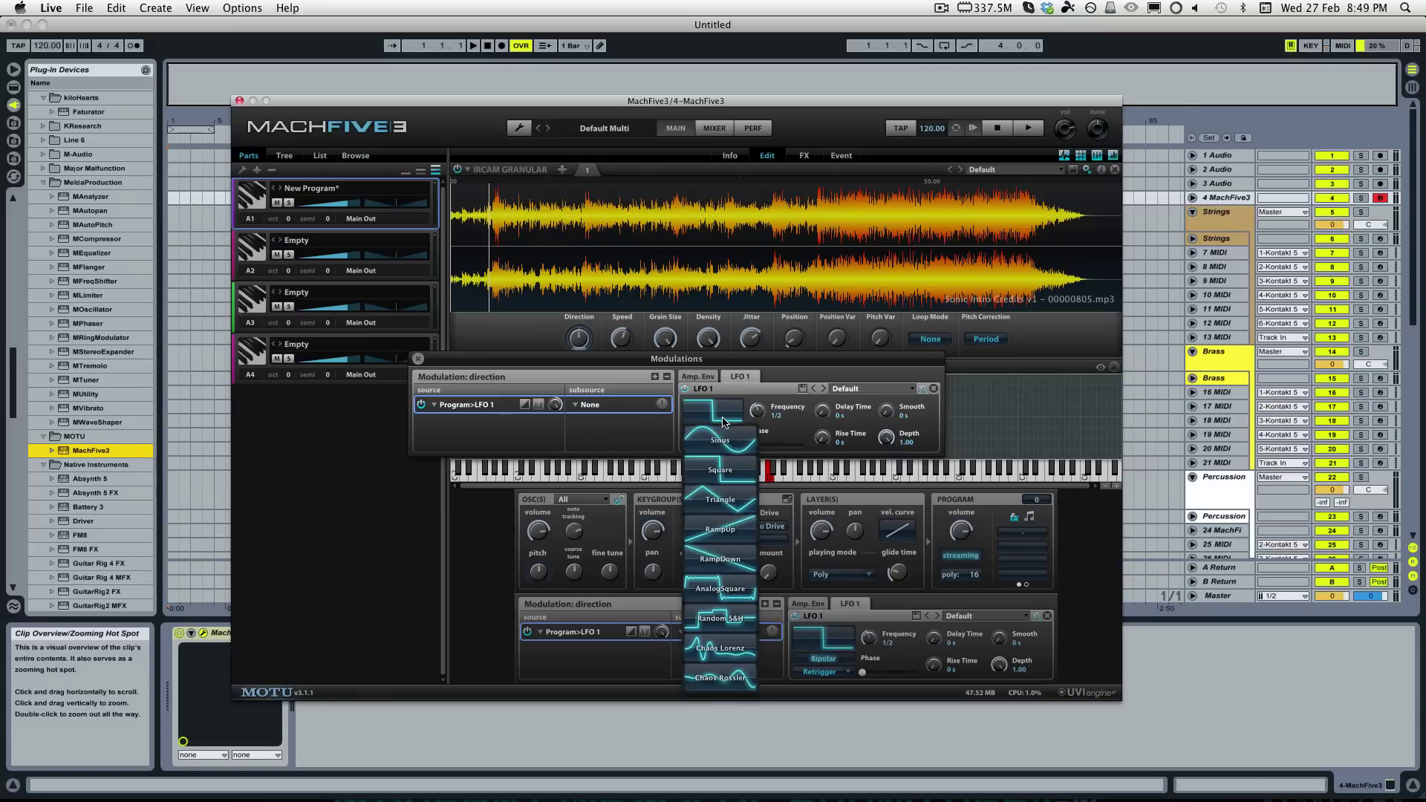
click(737, 438)
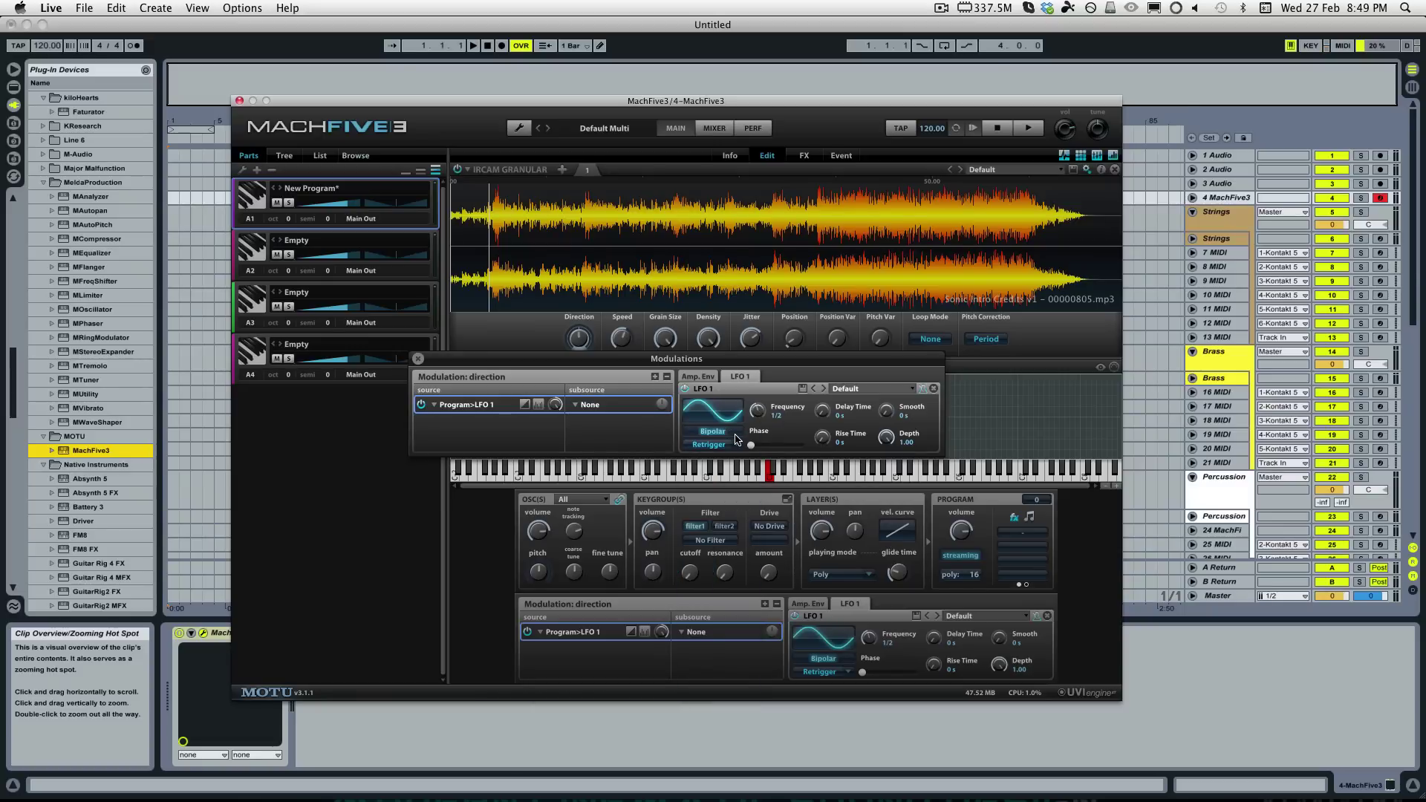
drag(758, 416, 766, 438)
click(418, 361)
mouse_move(633, 356)
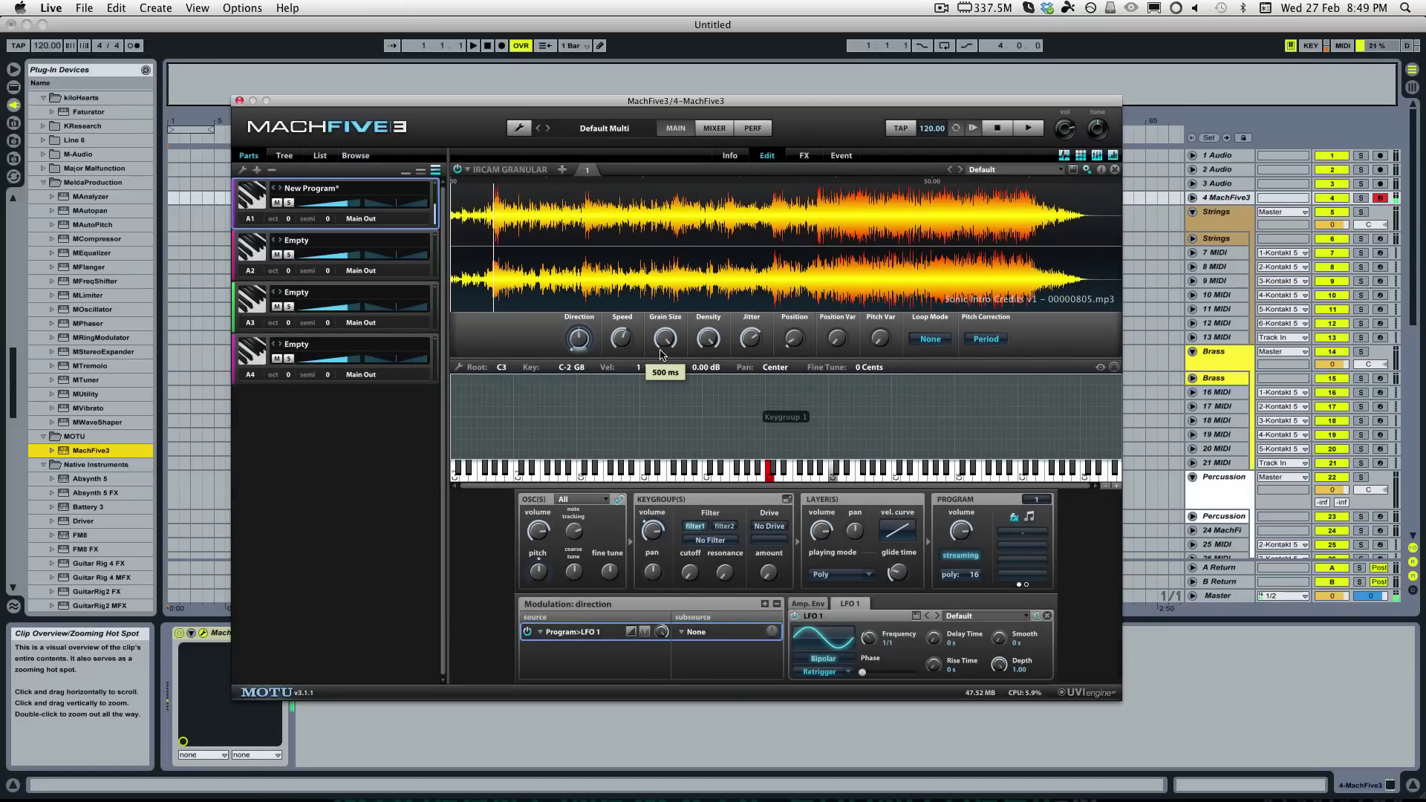
Step: Adjust the Grain Size and add a new Program-level LFO as its modulation source
mouse_move(788, 352)
drag(664, 342, 652, 375)
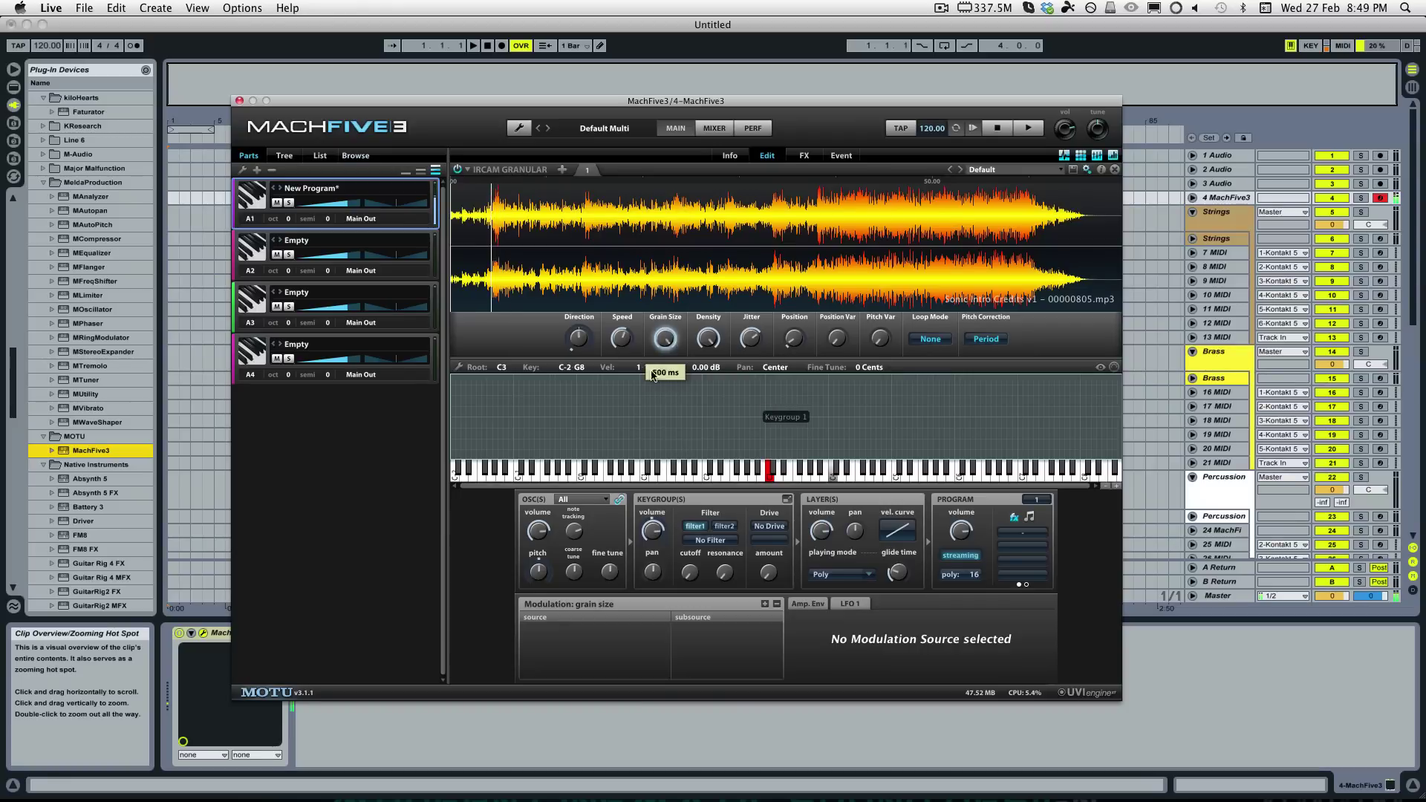
right_click(671, 343)
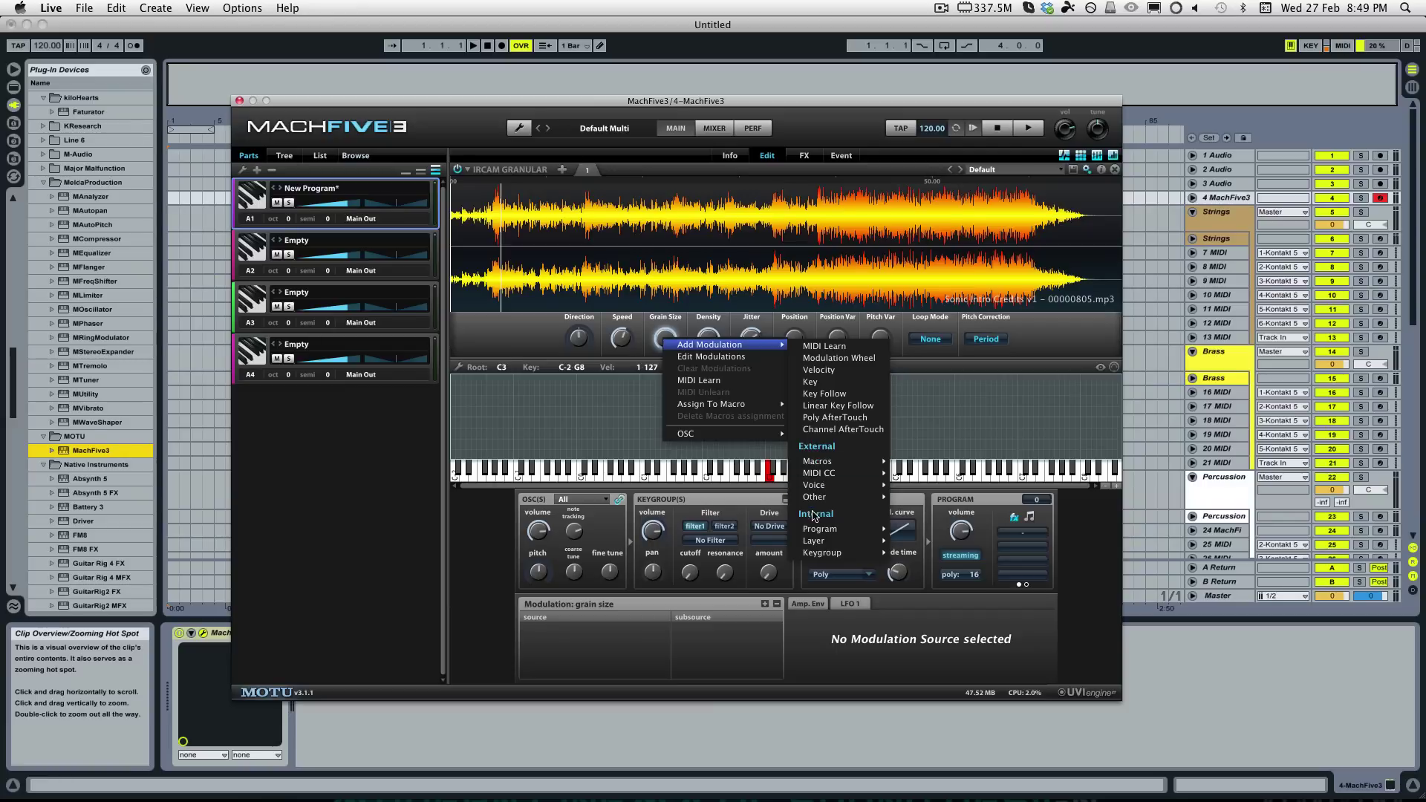
mouse_move(816, 528)
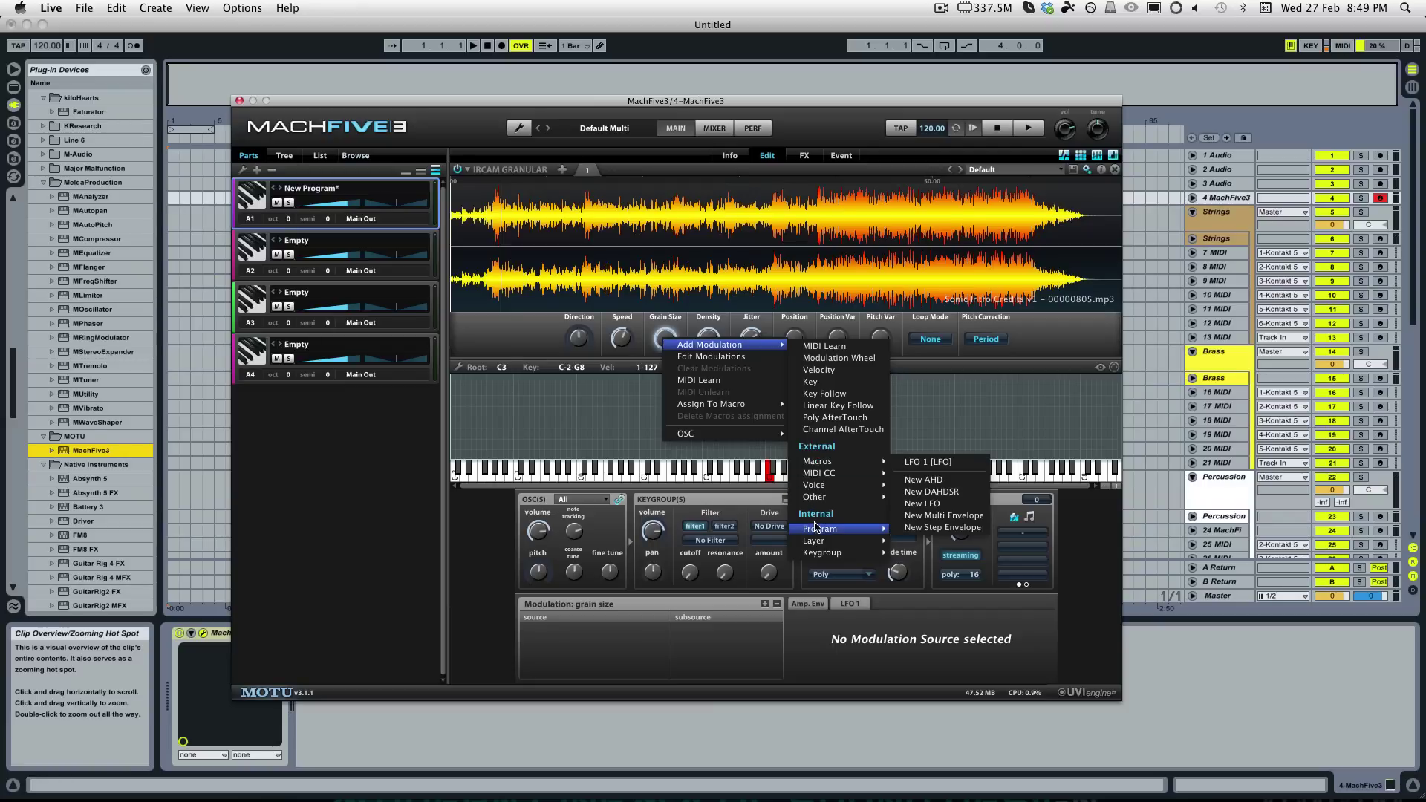
click(921, 504)
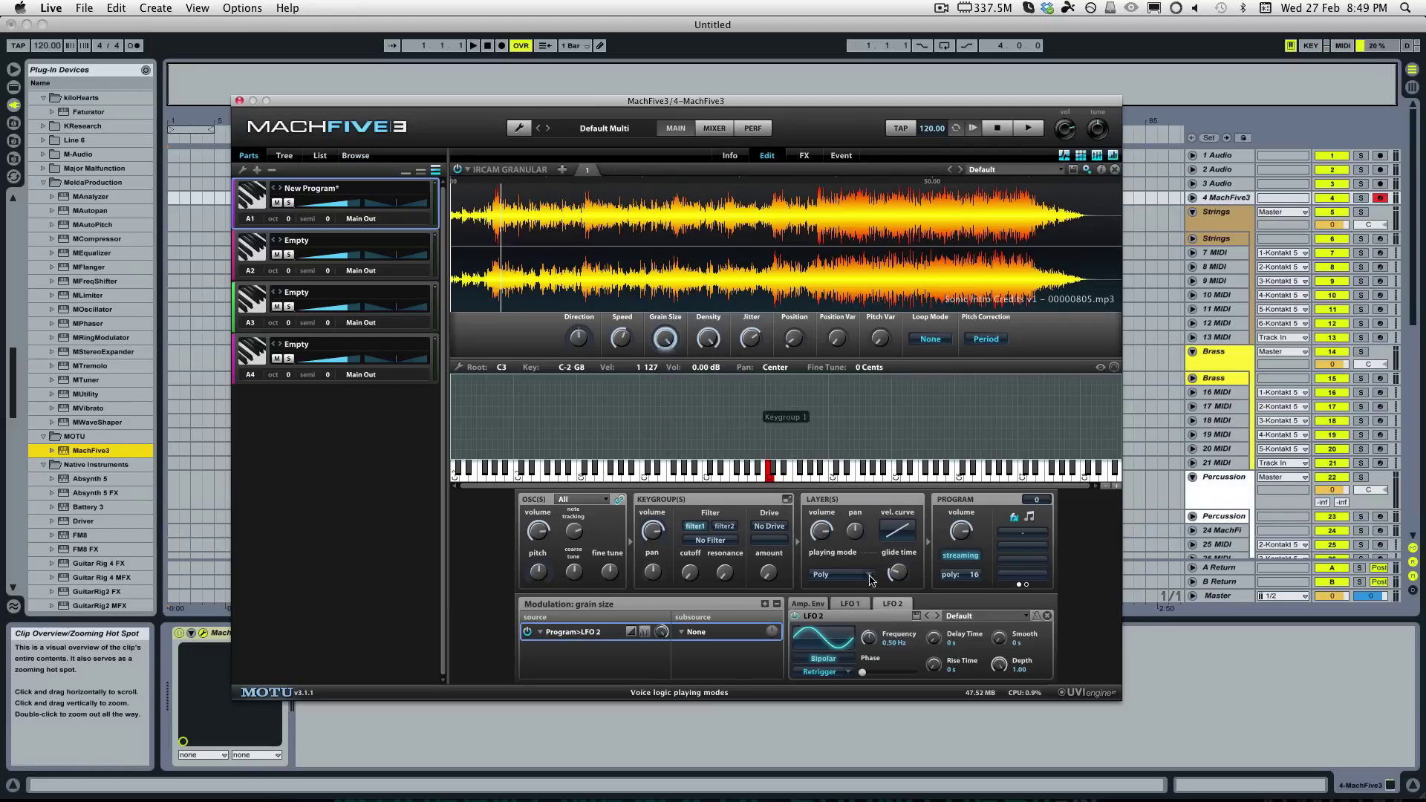
Step: Change the waveform of the LFO modulating Grain Size to RampDown
click(823, 636)
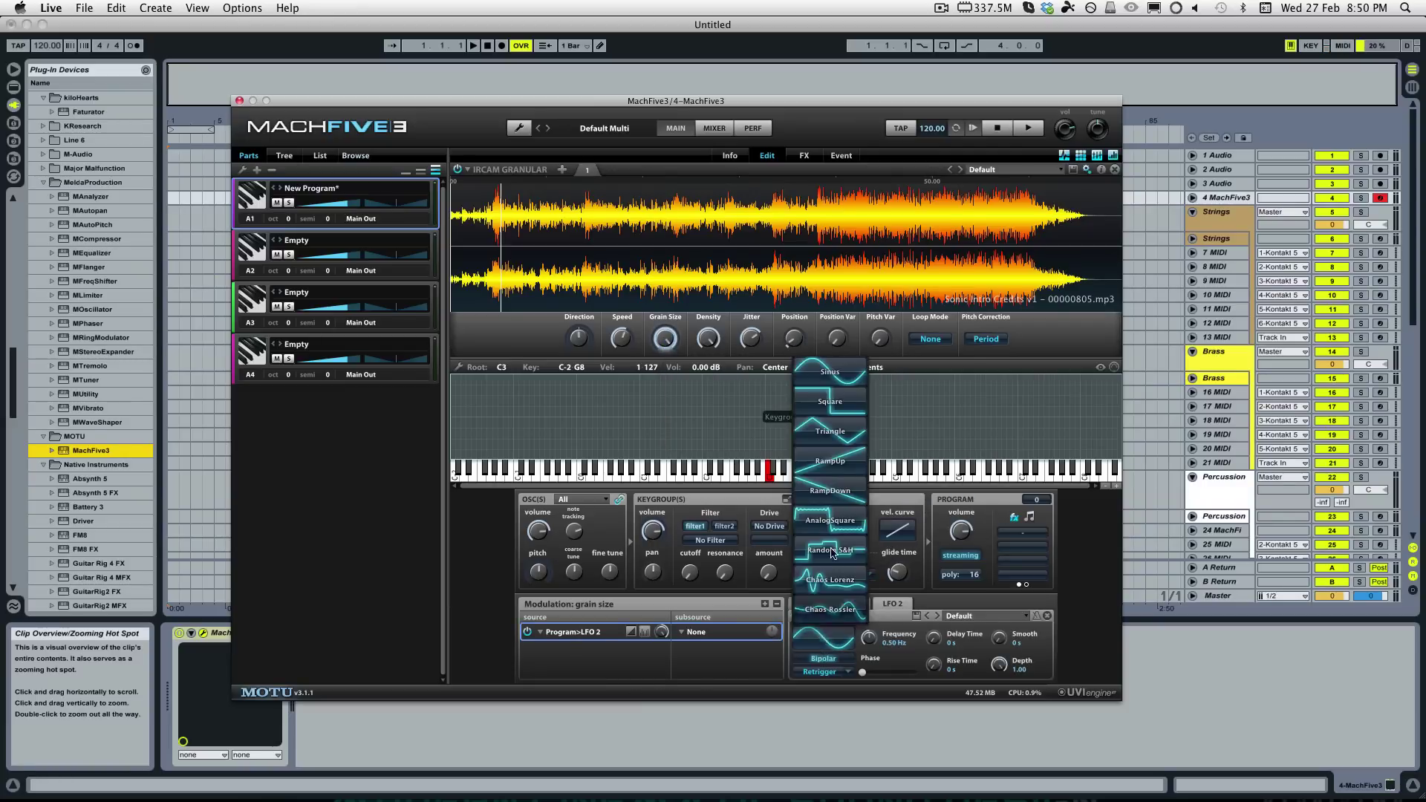
click(831, 492)
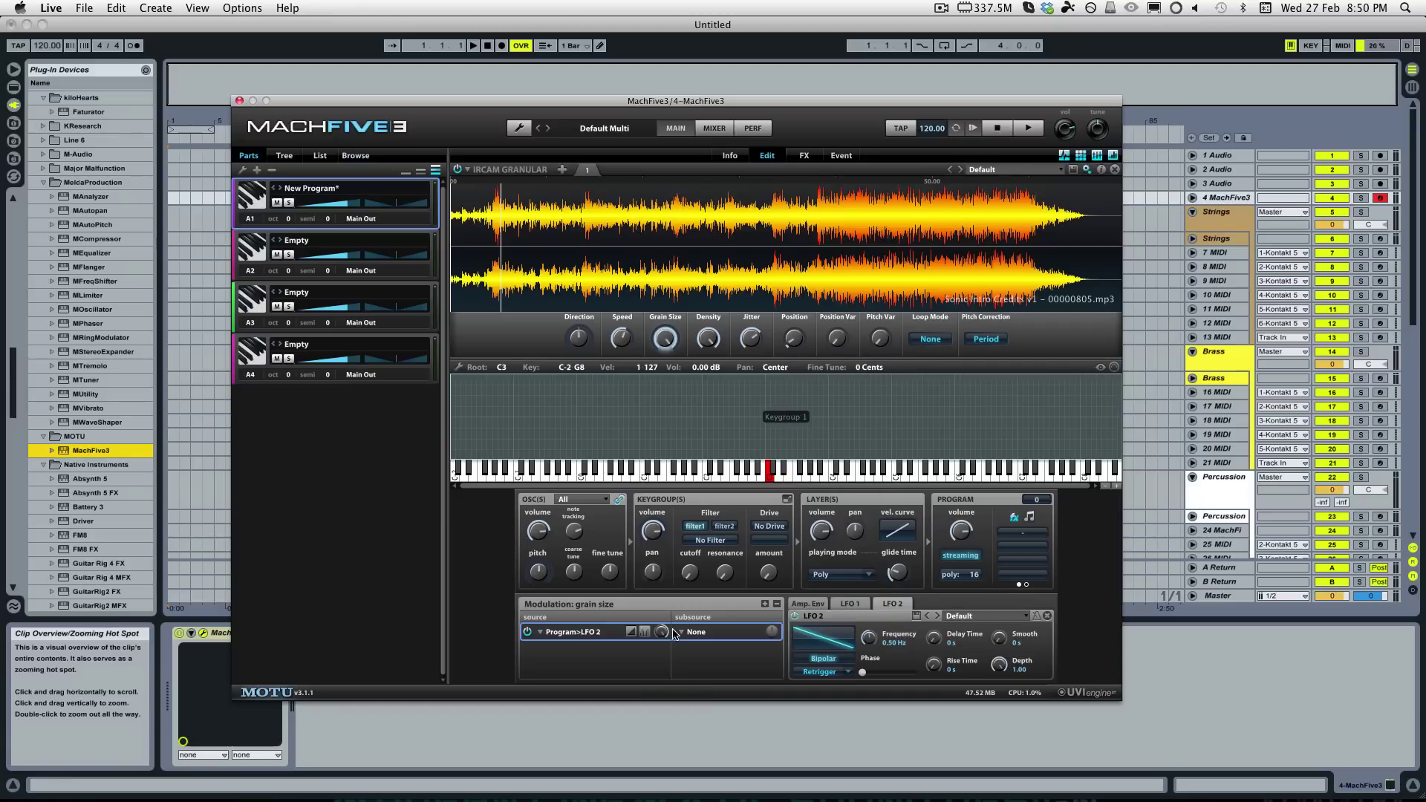
mouse_move(661, 637)
mouse_move(792, 342)
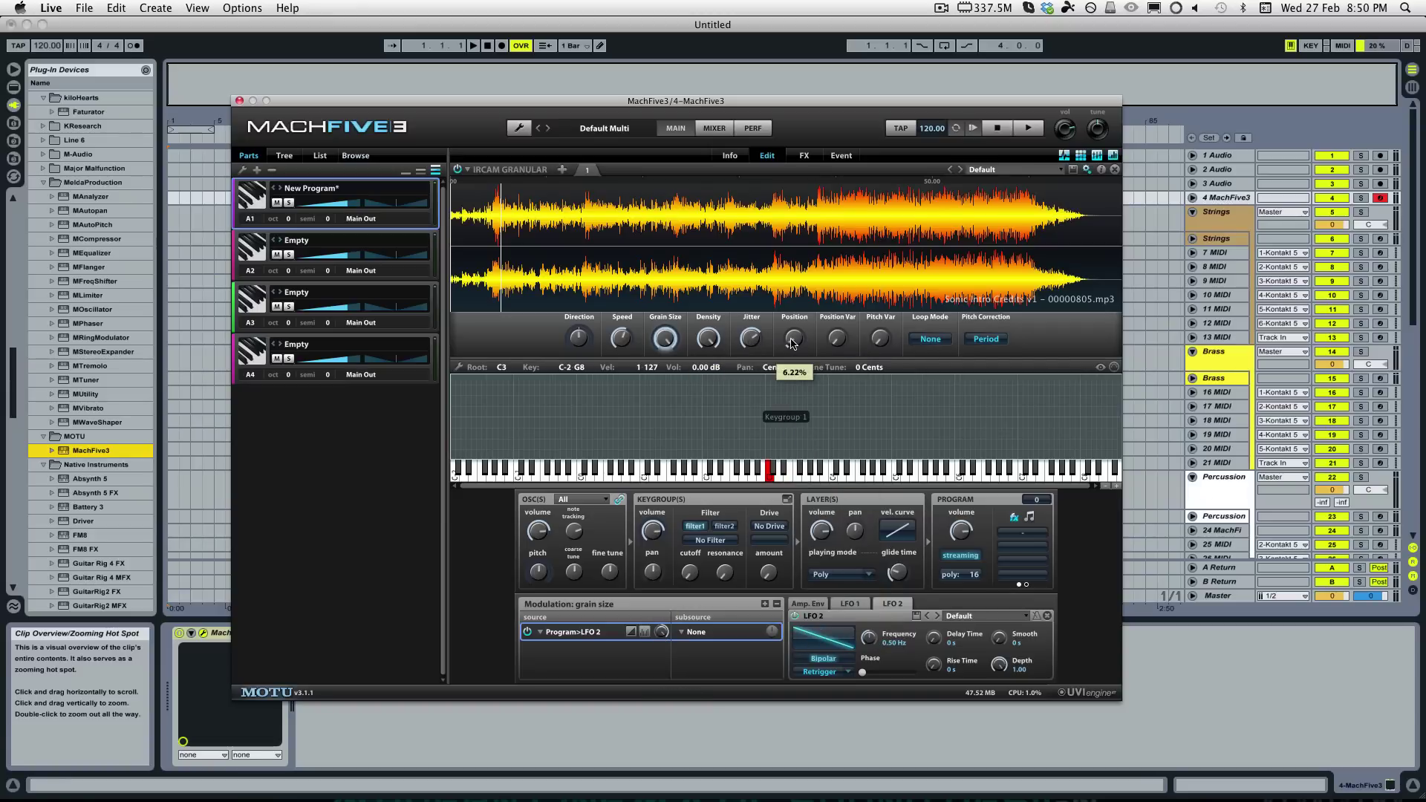
Step: Adjust the LFO 2 modulation amount on Grain Size, and sync LFO 2 to the tempo with a Frequency of 1/16
right_click(666, 339)
click(680, 353)
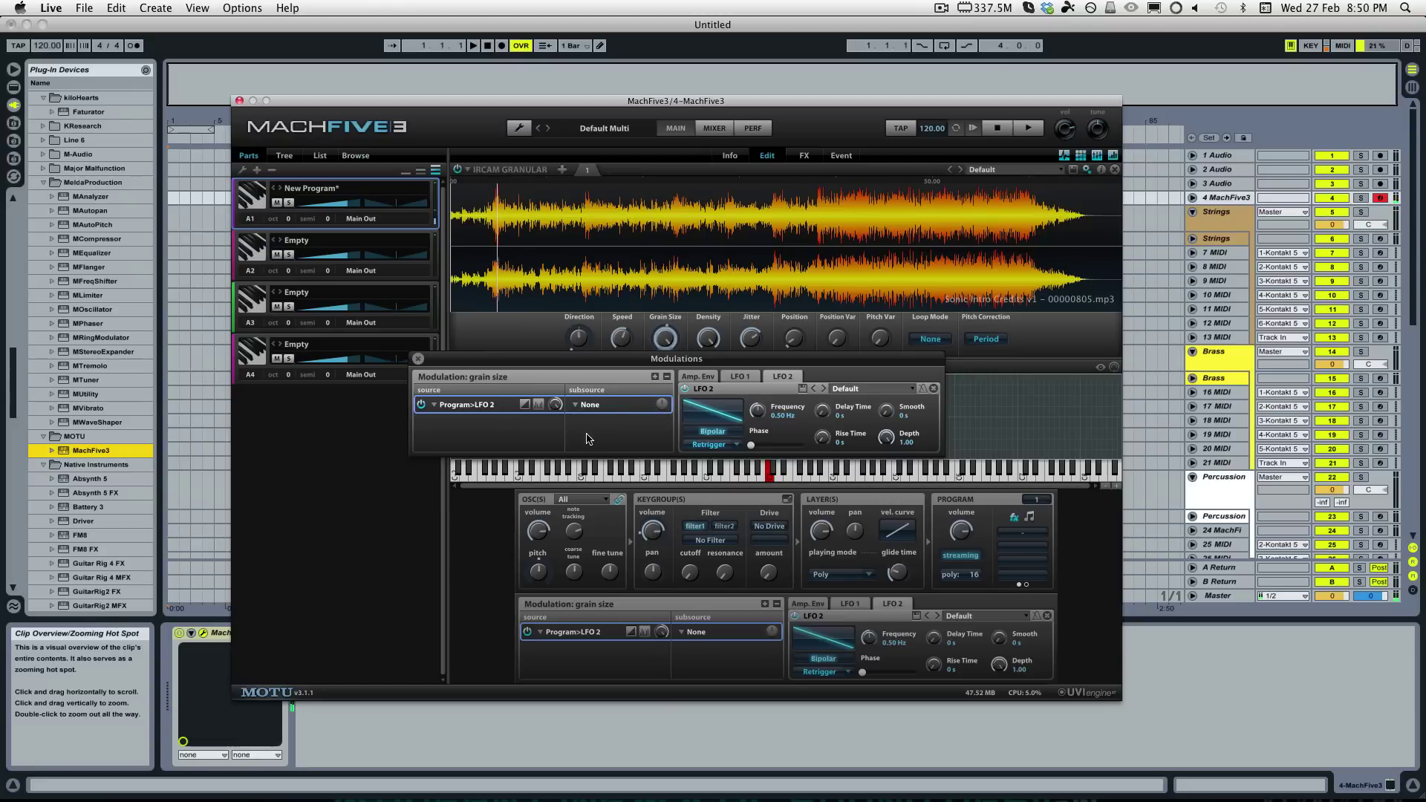
drag(555, 406, 562, 470)
click(922, 389)
drag(759, 396, 761, 342)
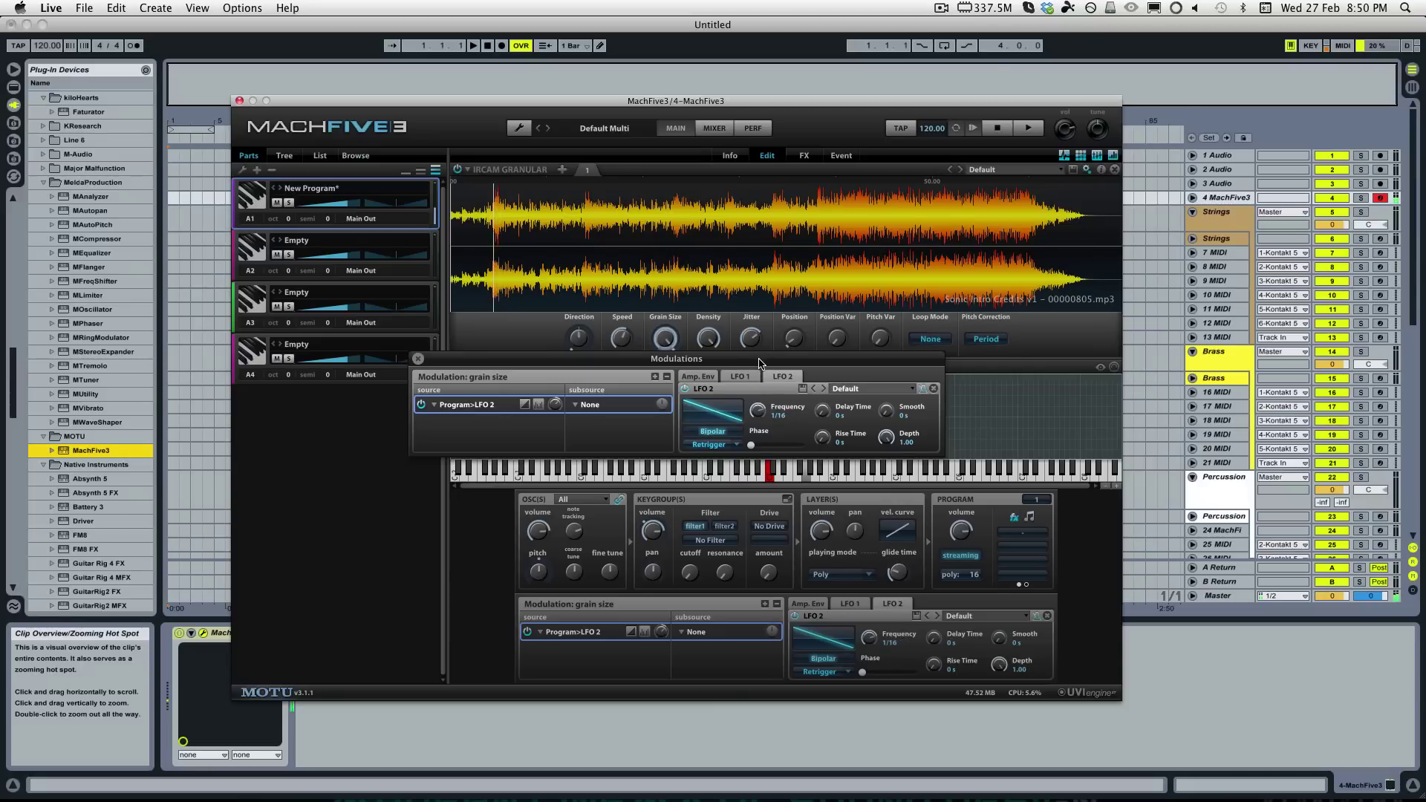
mouse_move(561, 395)
click(418, 361)
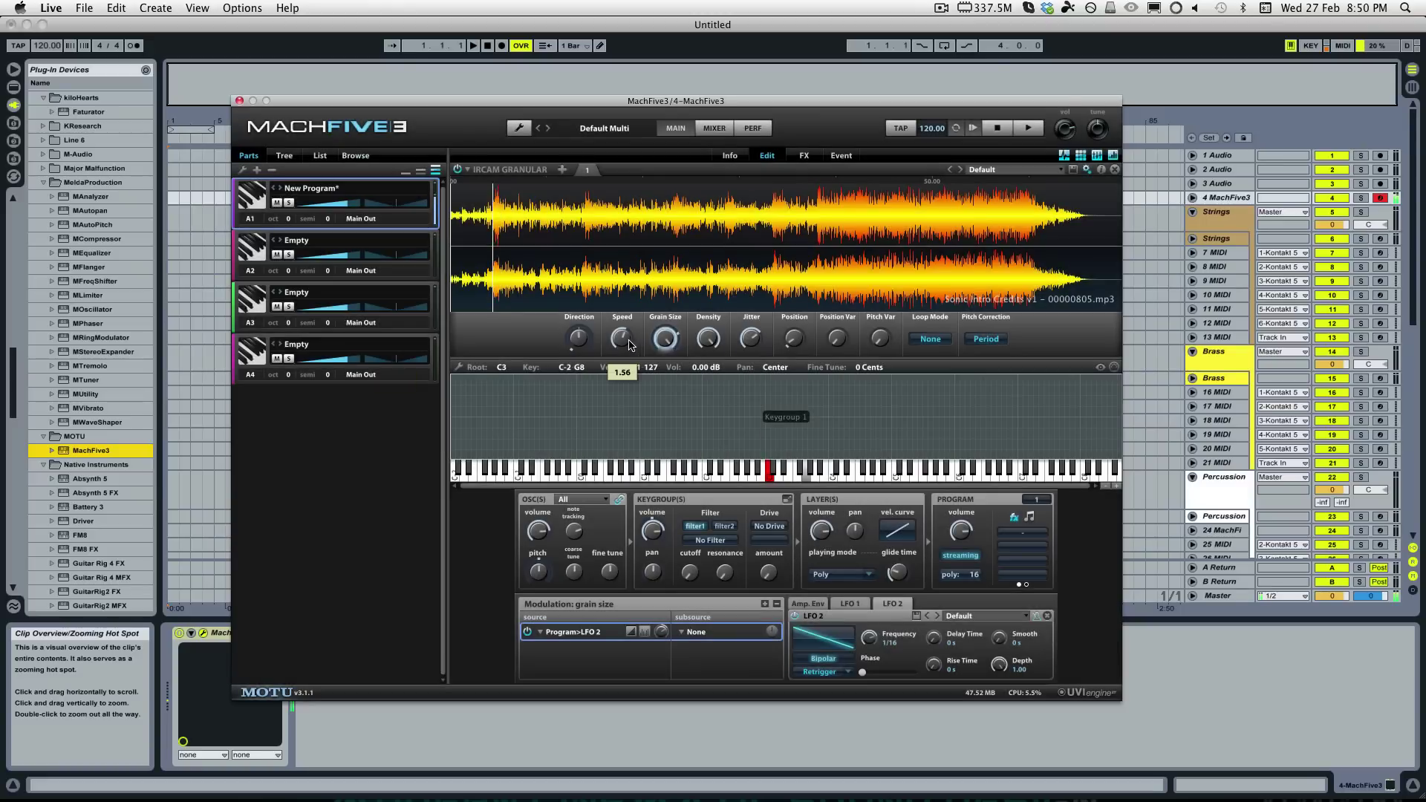
mouse_move(665, 367)
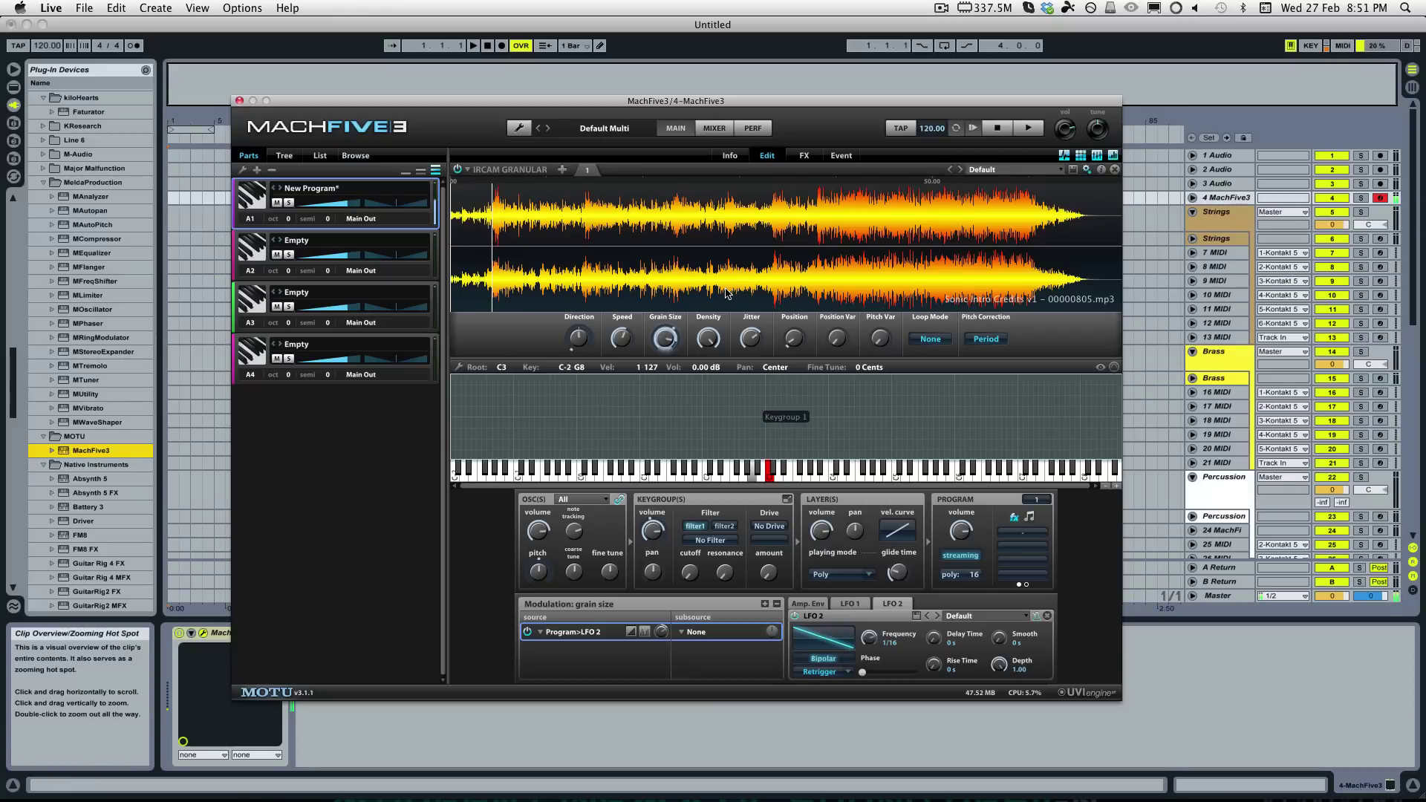
Step: Open the effects page of New Program and show the list of available effects in the browser
click(805, 156)
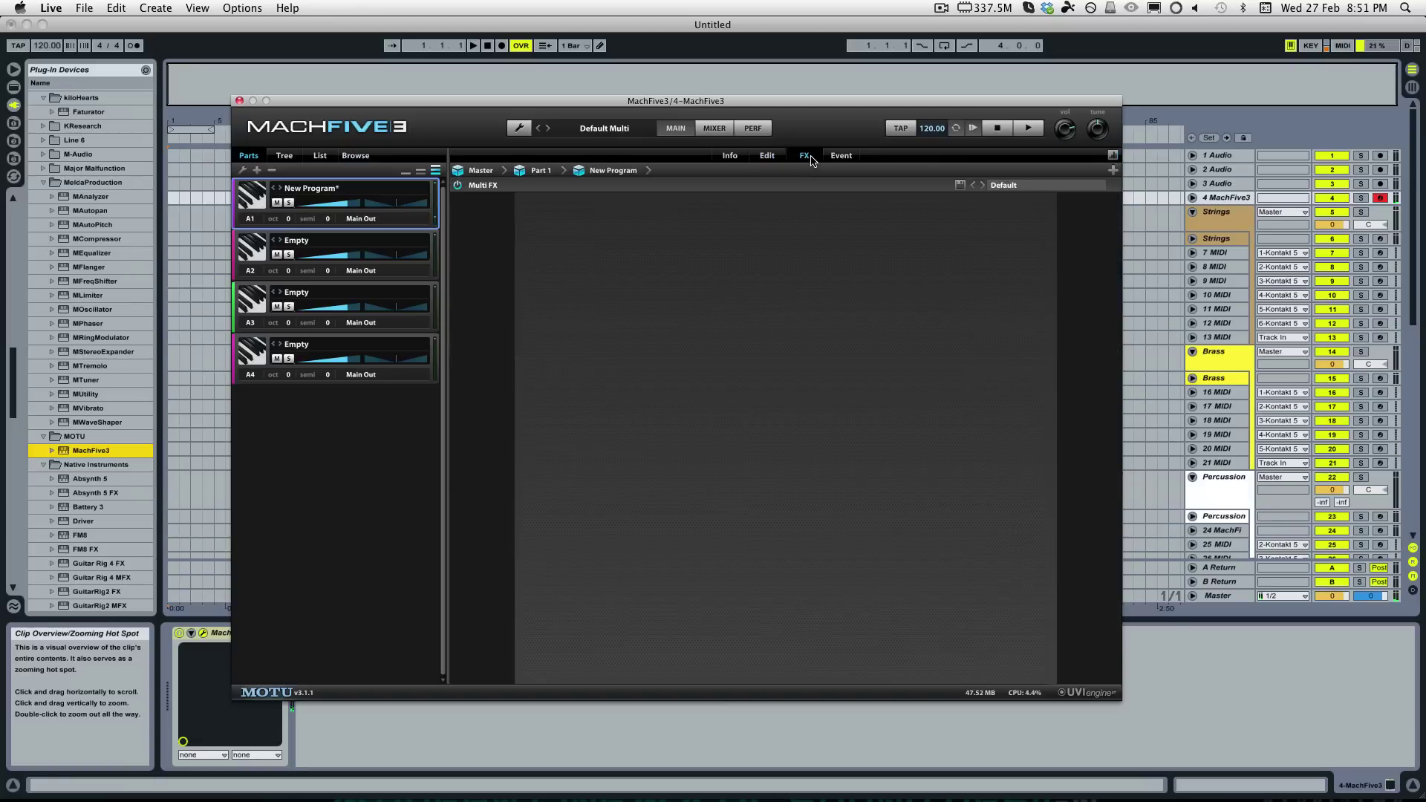
click(778, 156)
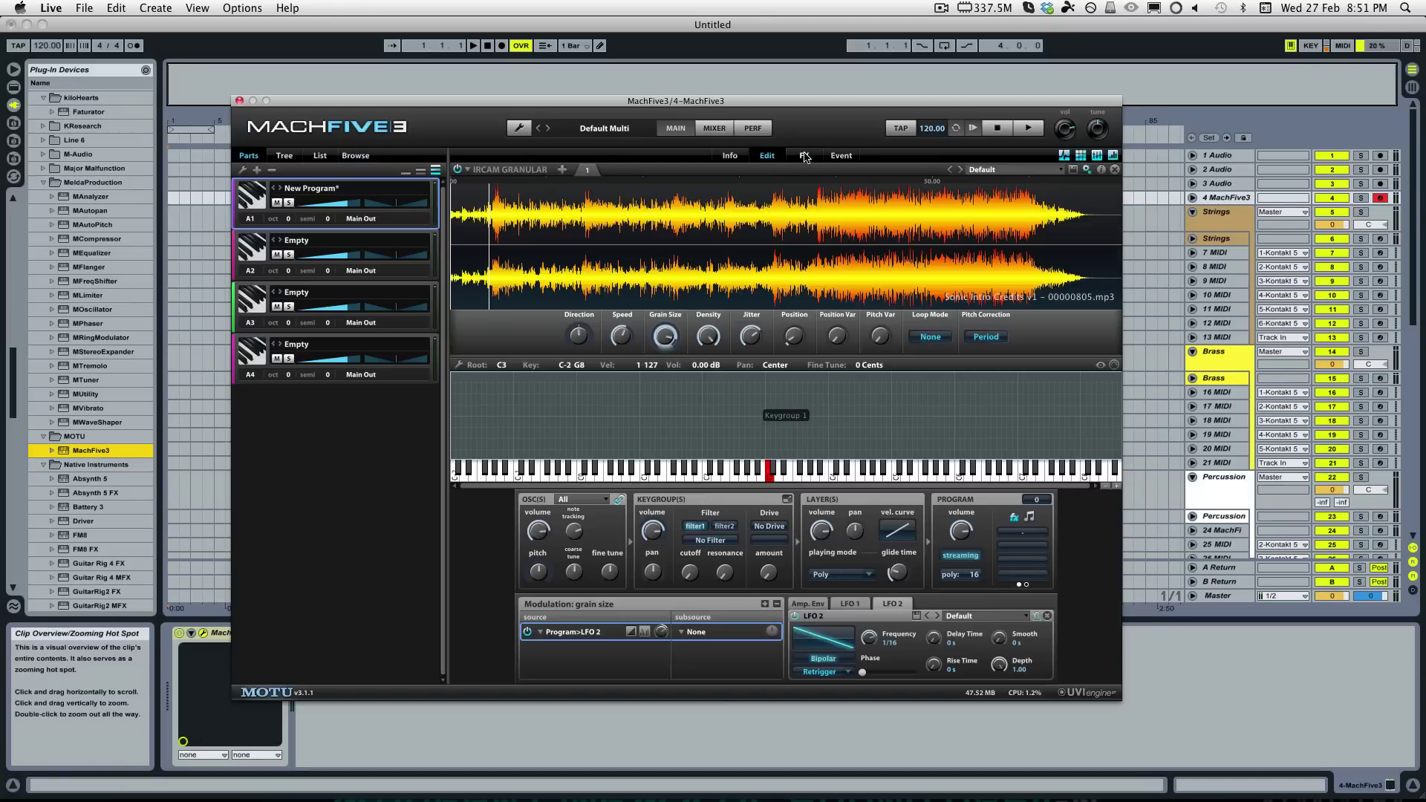
click(805, 156)
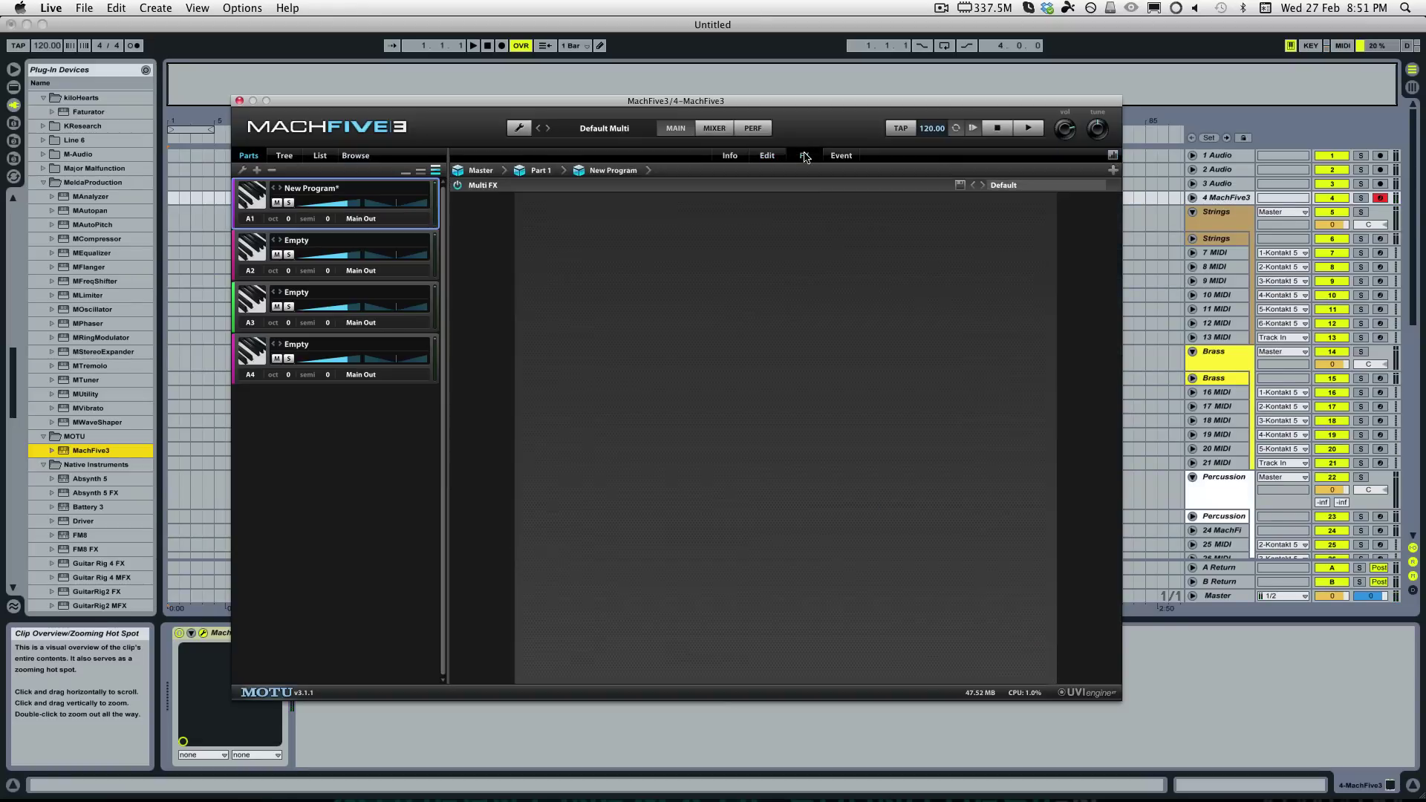
click(349, 157)
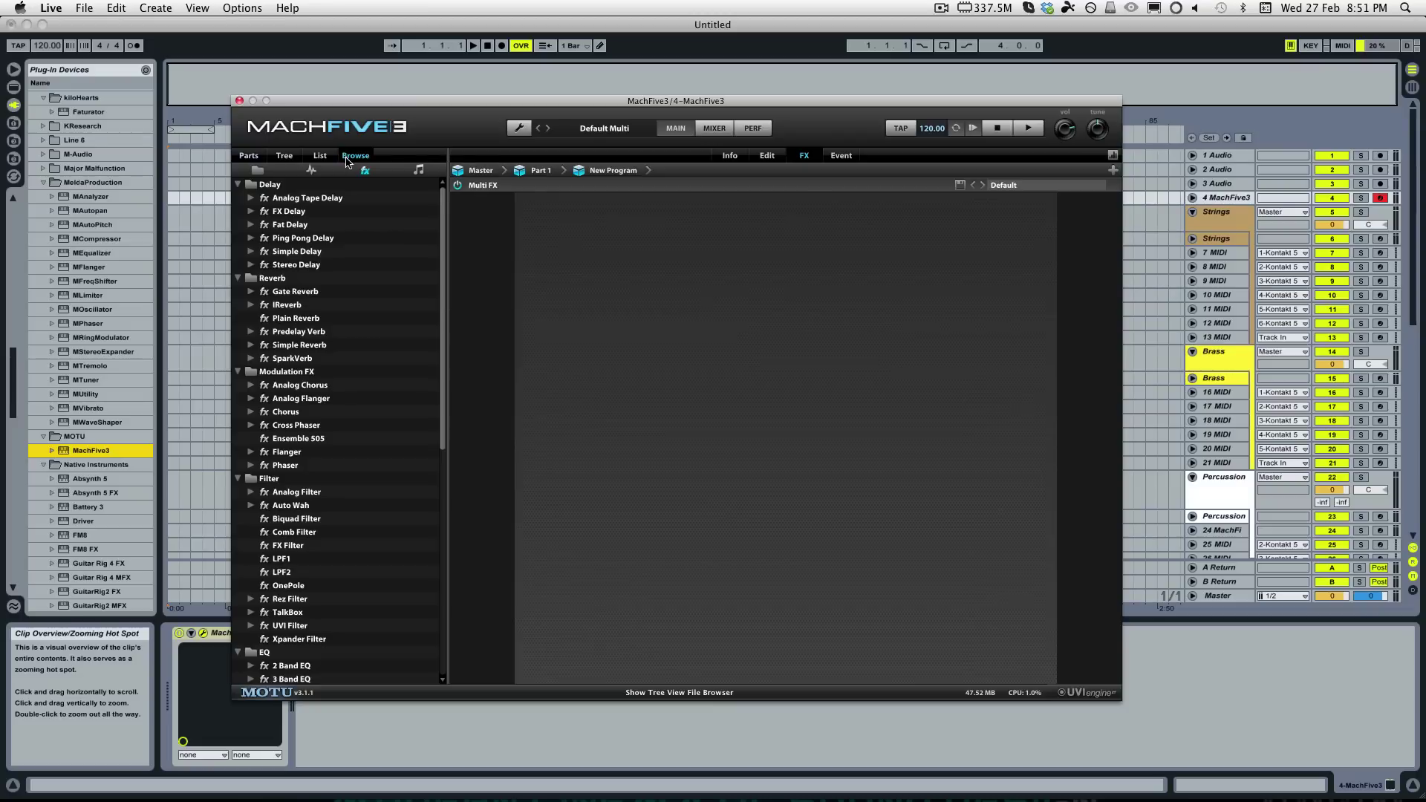
click(312, 172)
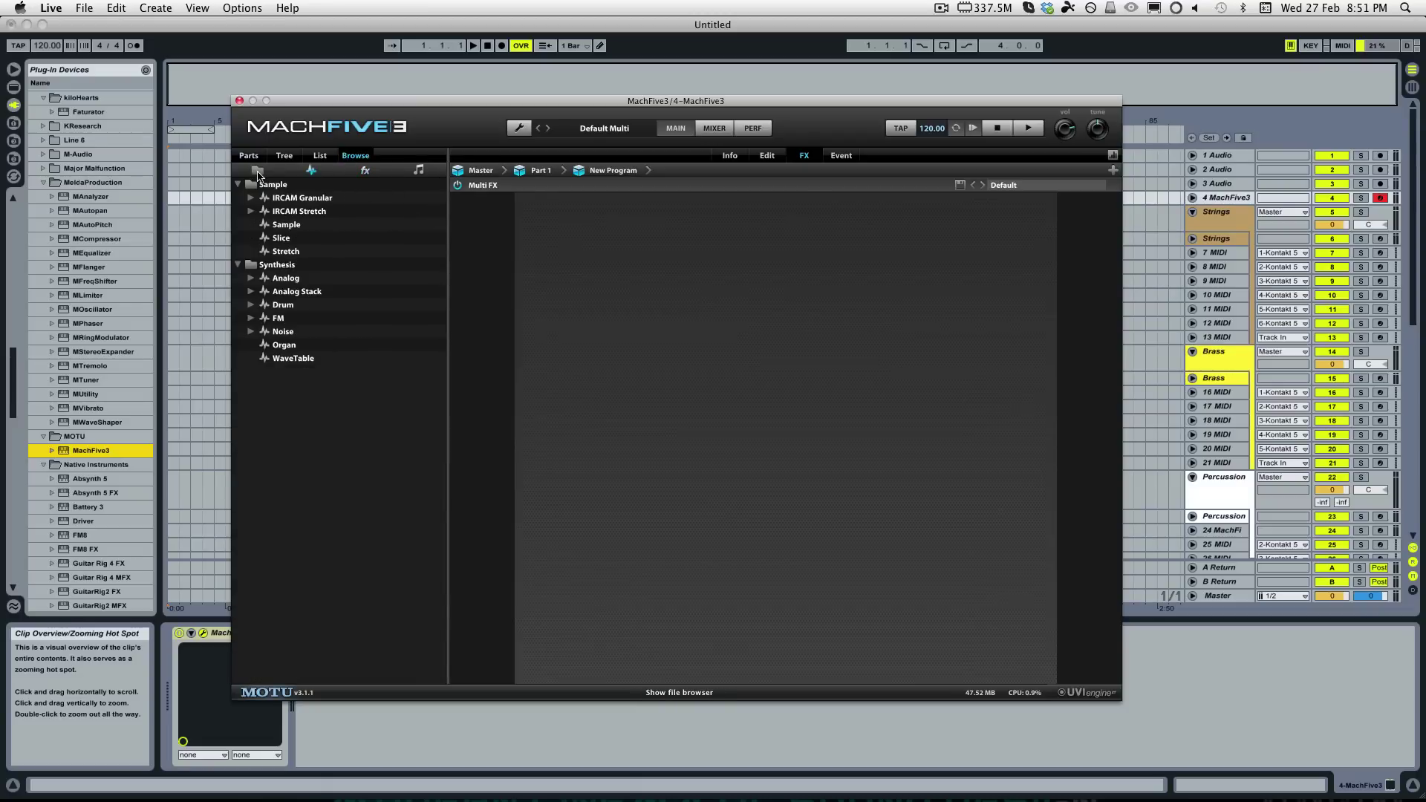
click(374, 173)
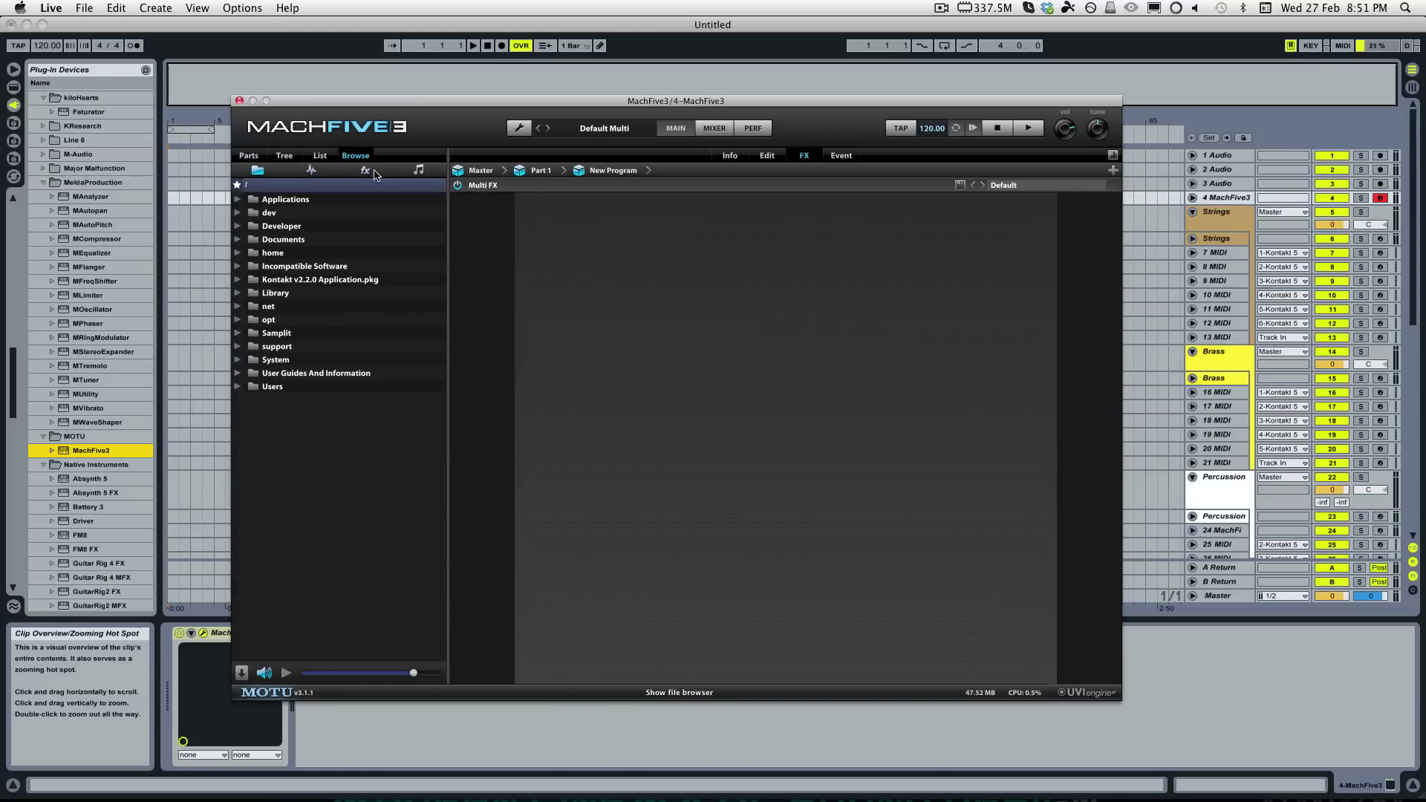
click(420, 170)
click(365, 170)
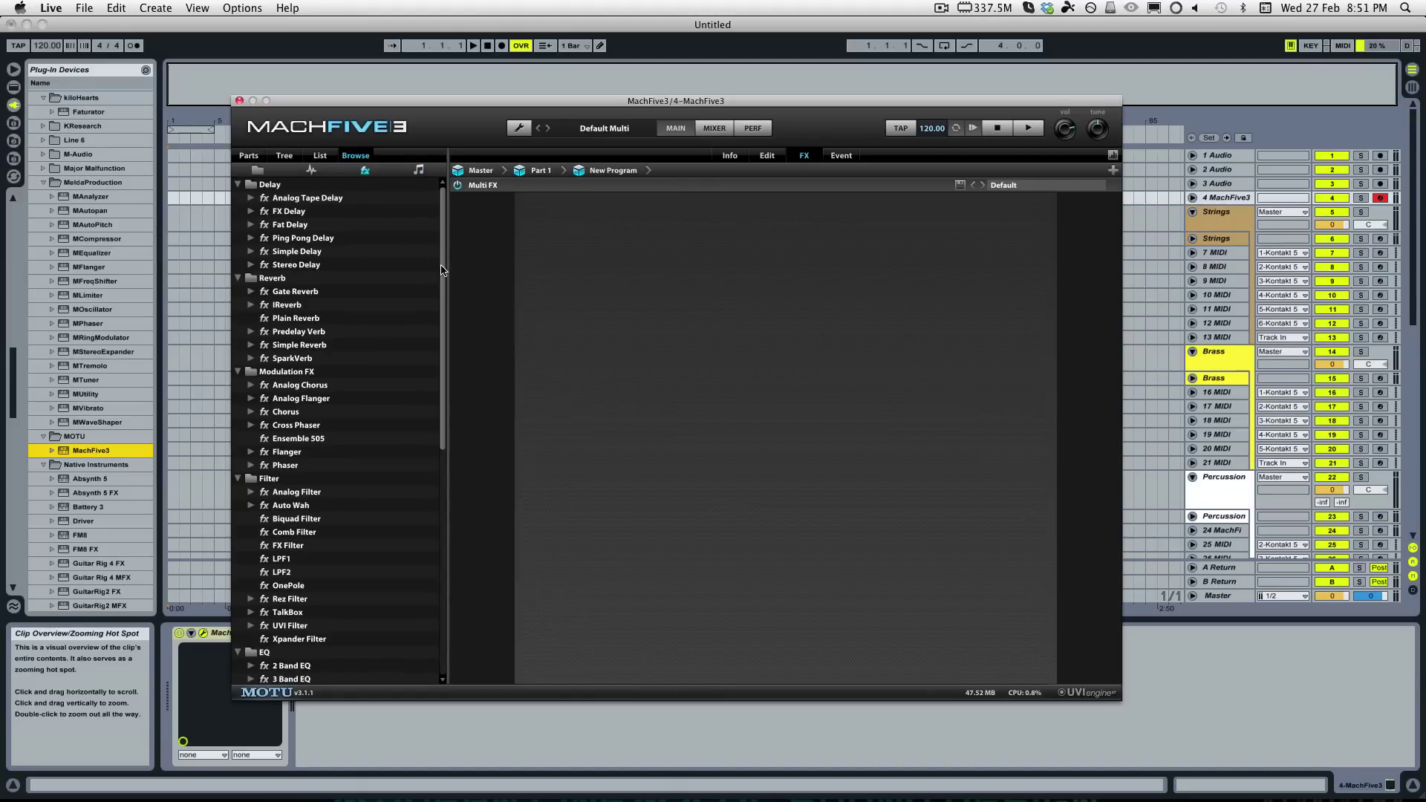
Step: Look through the effect categories, including Dynamic, and add an 8 Band EQ to the program's effects
drag(442, 270, 436, 538)
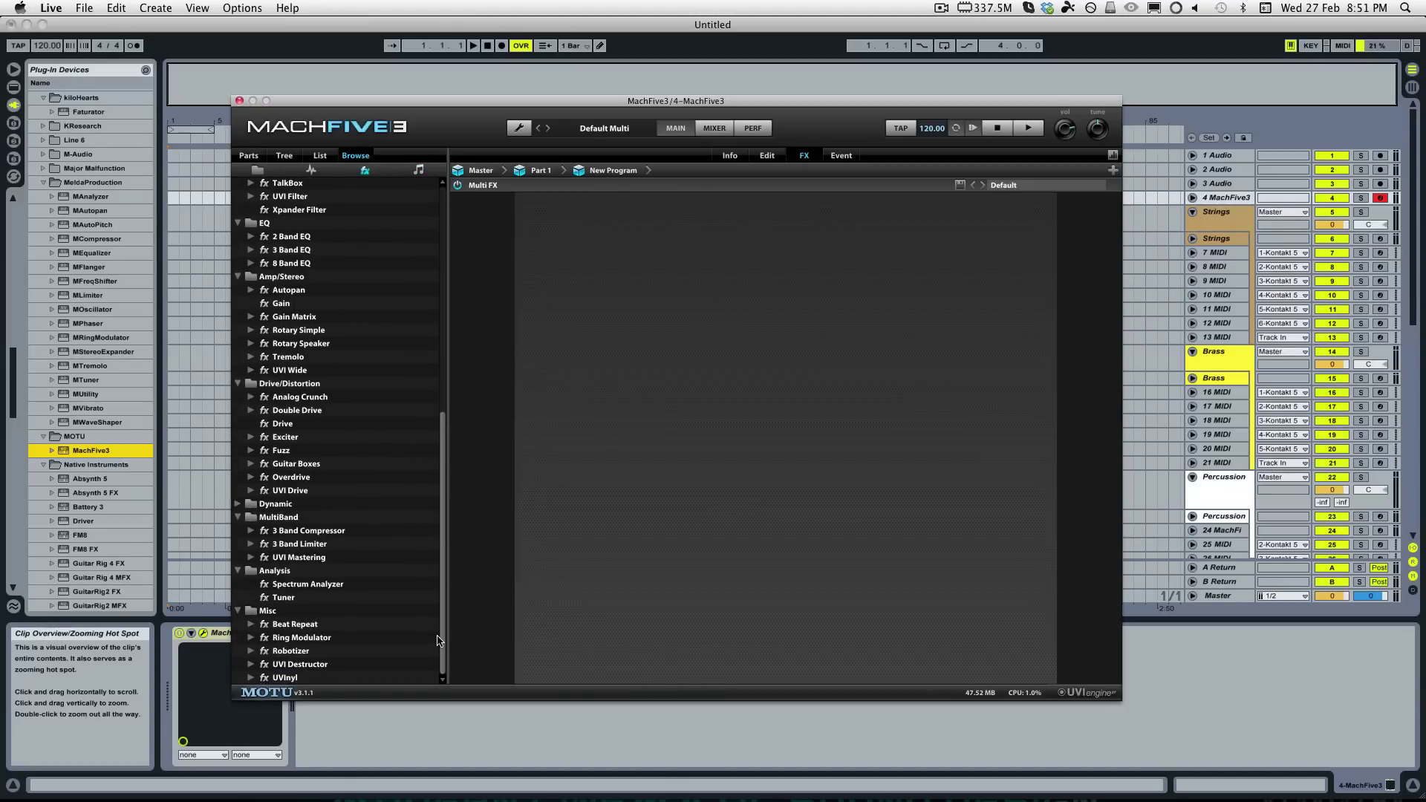
click(237, 504)
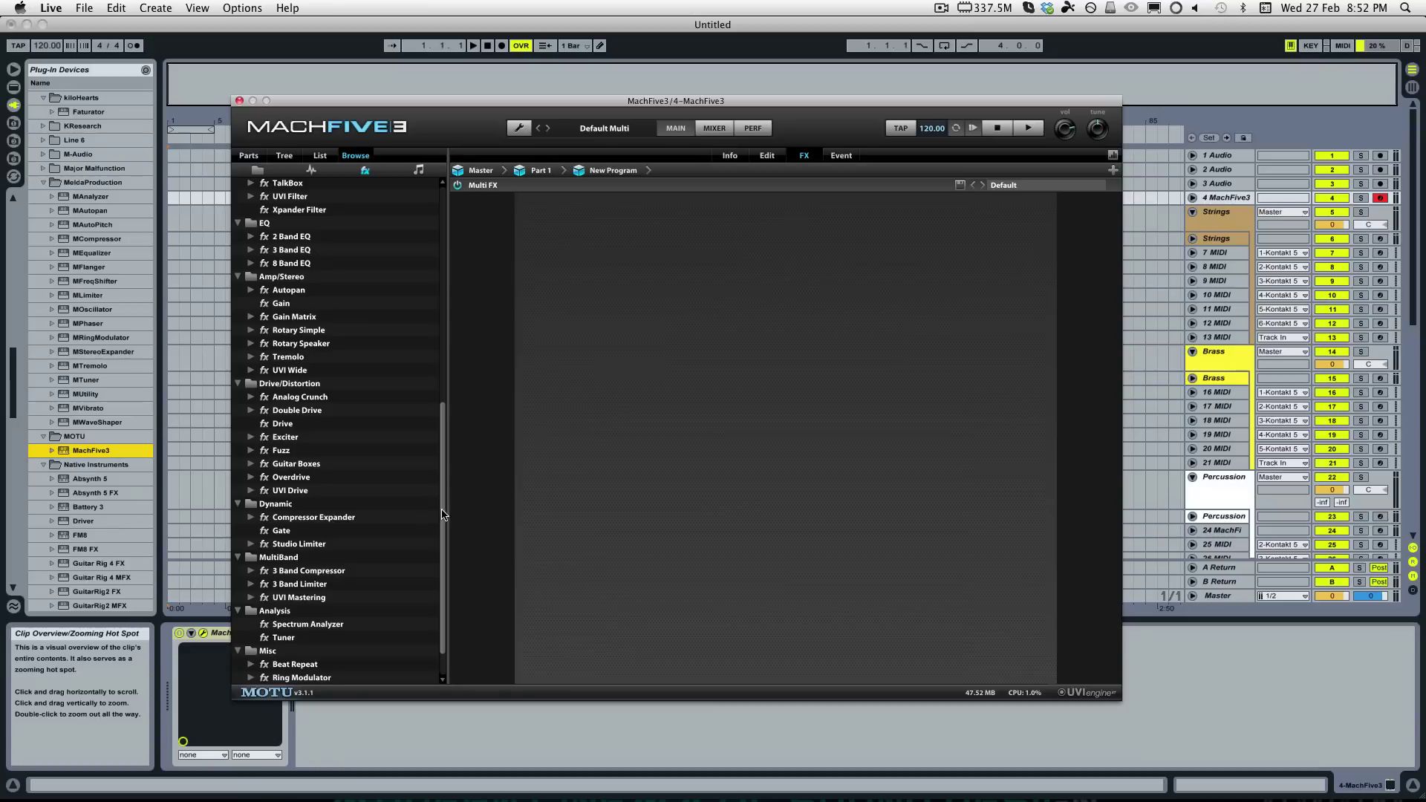
drag(442, 514, 437, 239)
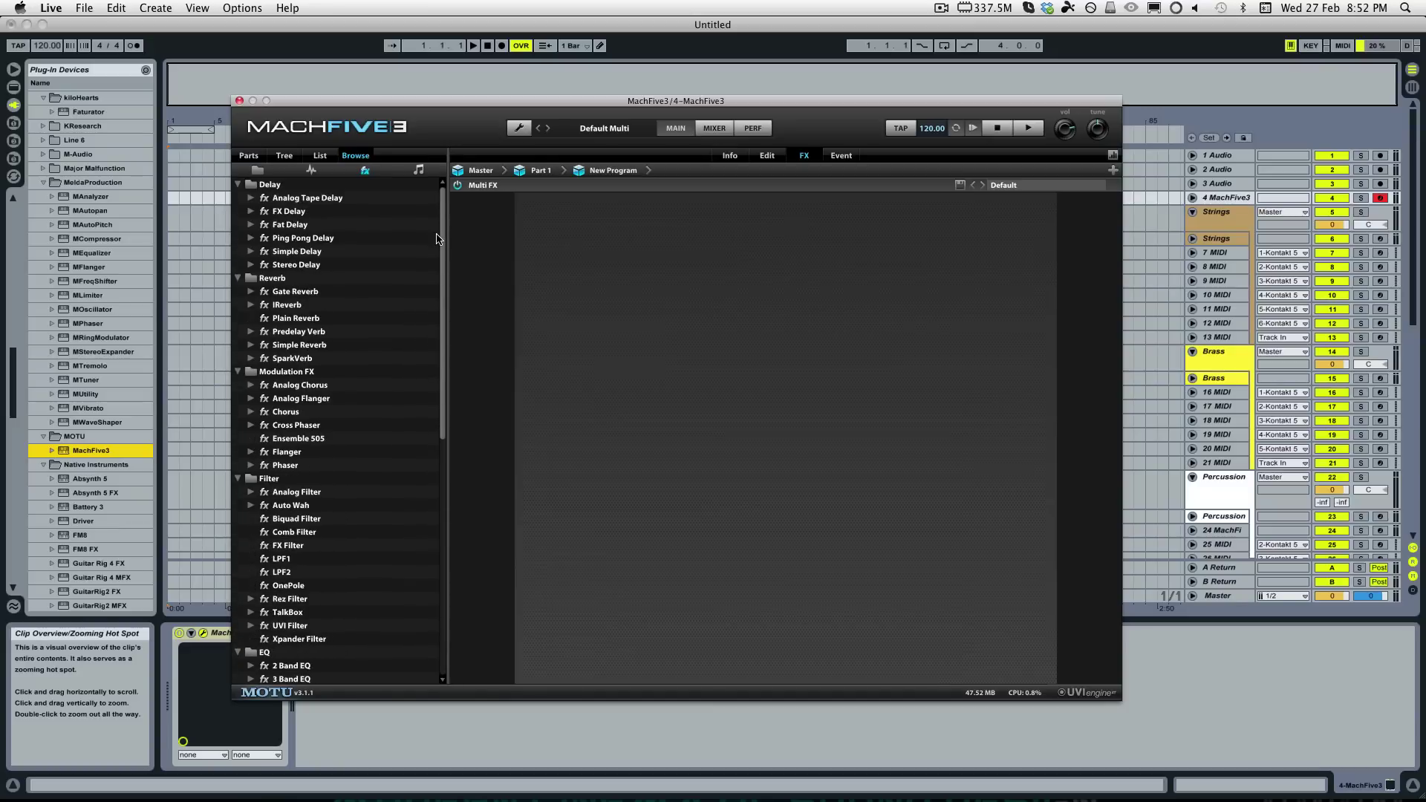
scroll(438, 297, down, 5)
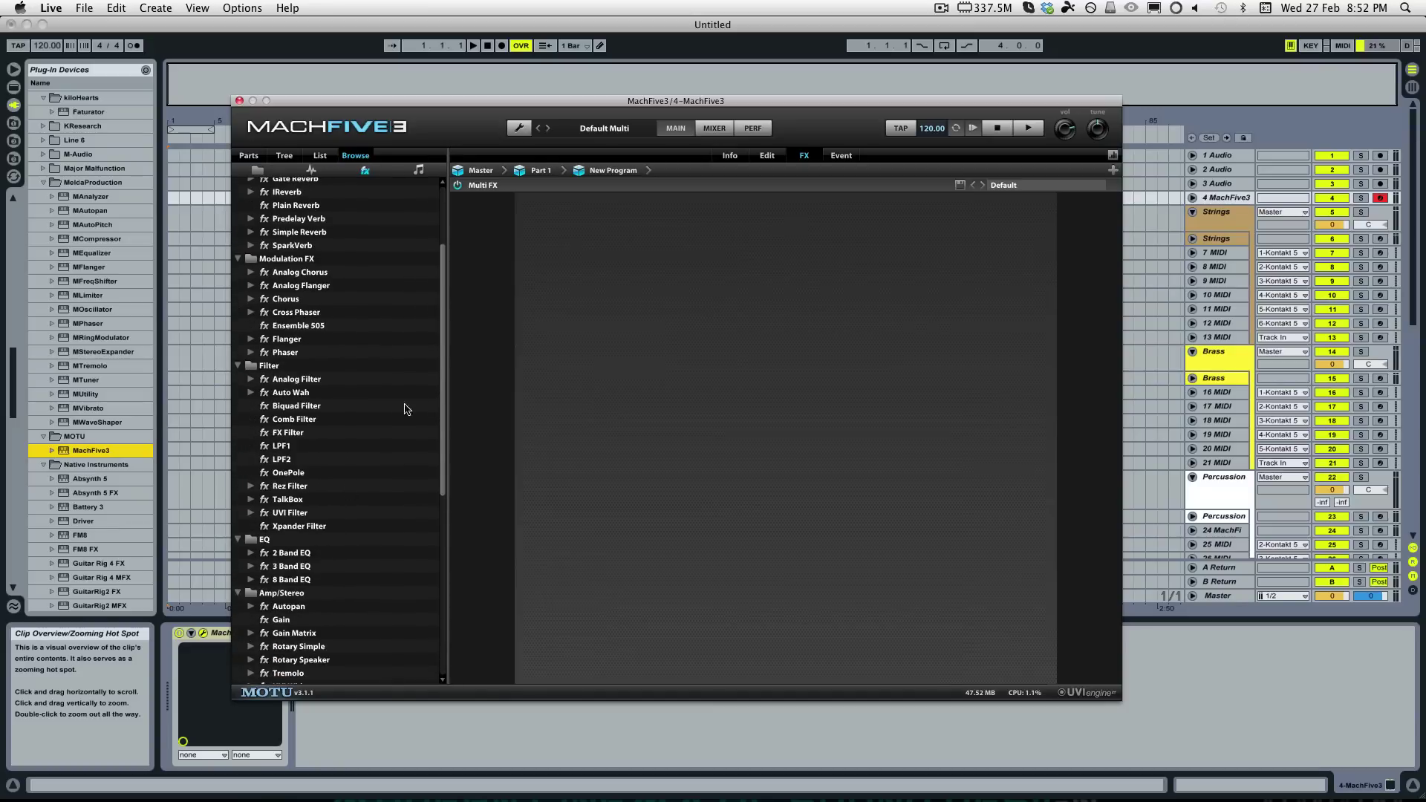
drag(294, 580, 608, 454)
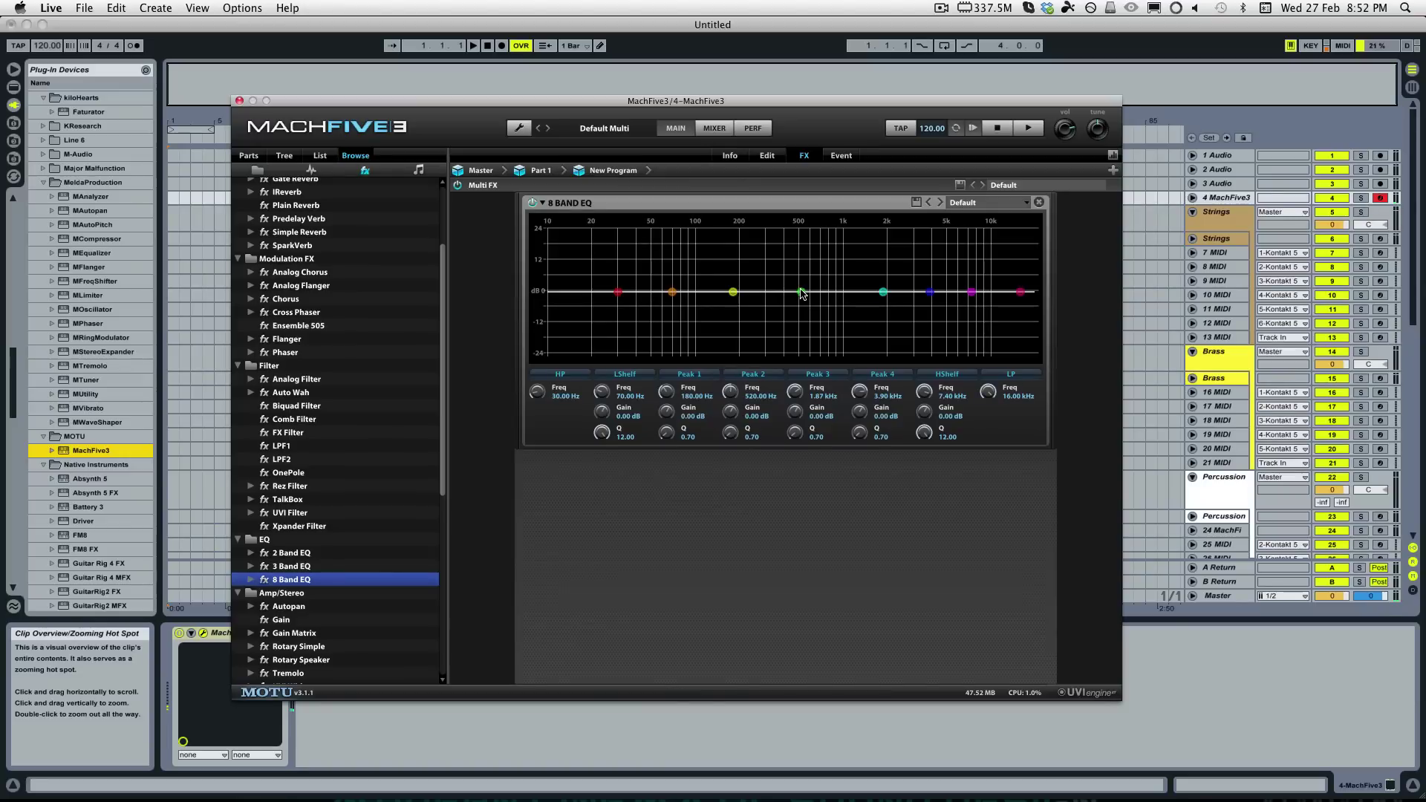
Step: Try the EQ's Peak 2 as a cut at about 117 Hz and as a 9.57 dB boost at 457.70 Hz with Q 2.07
mouse_move(805, 295)
drag(805, 297, 707, 320)
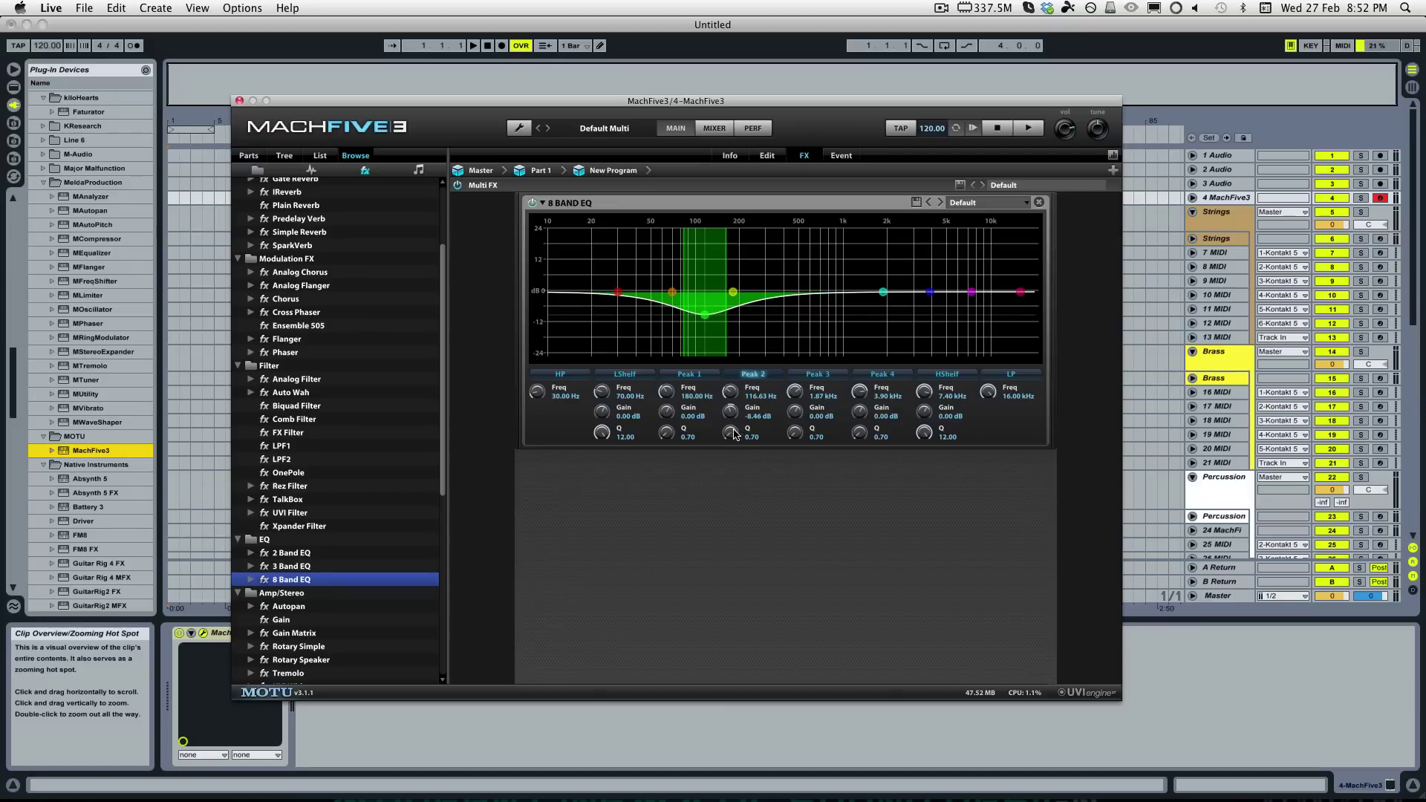
drag(734, 434, 735, 418)
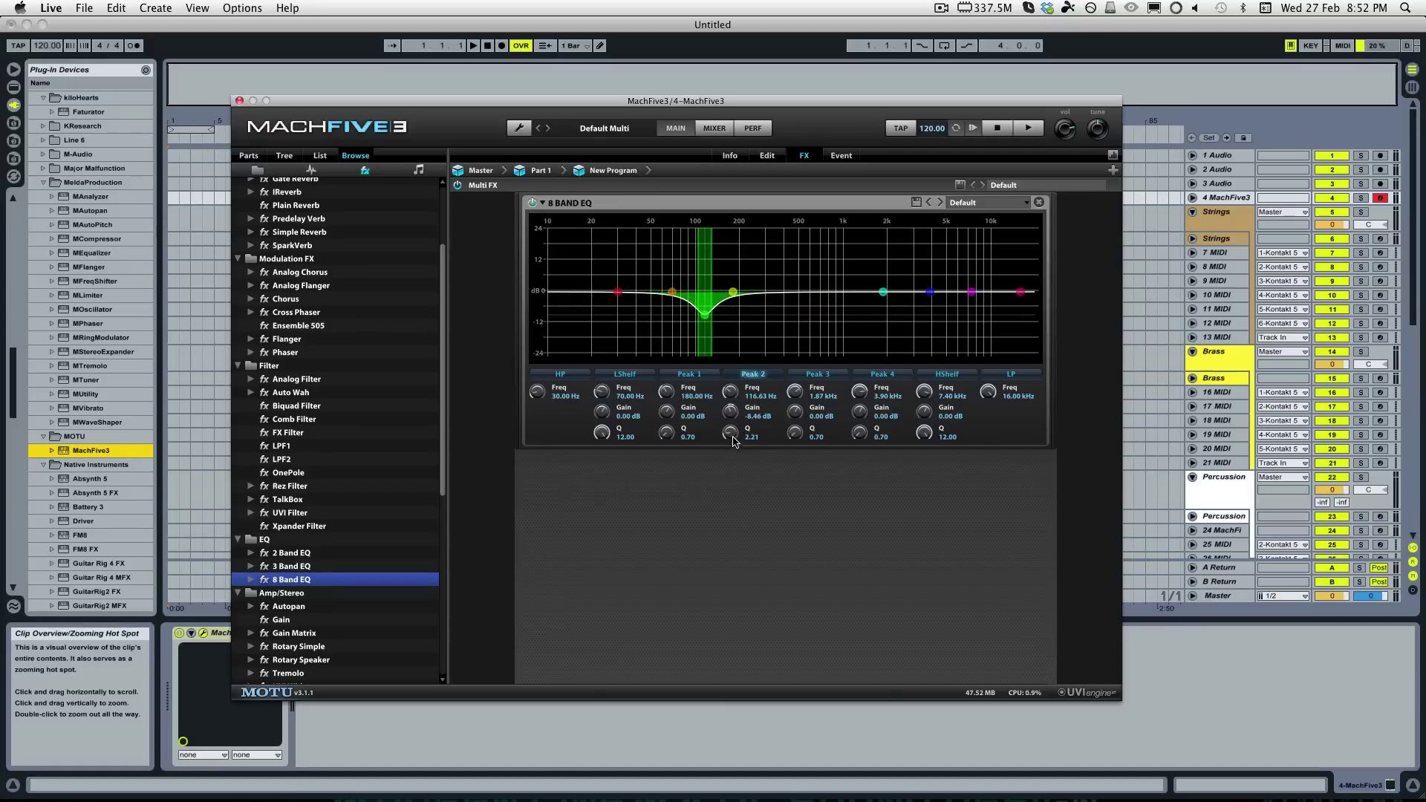
drag(706, 314, 793, 270)
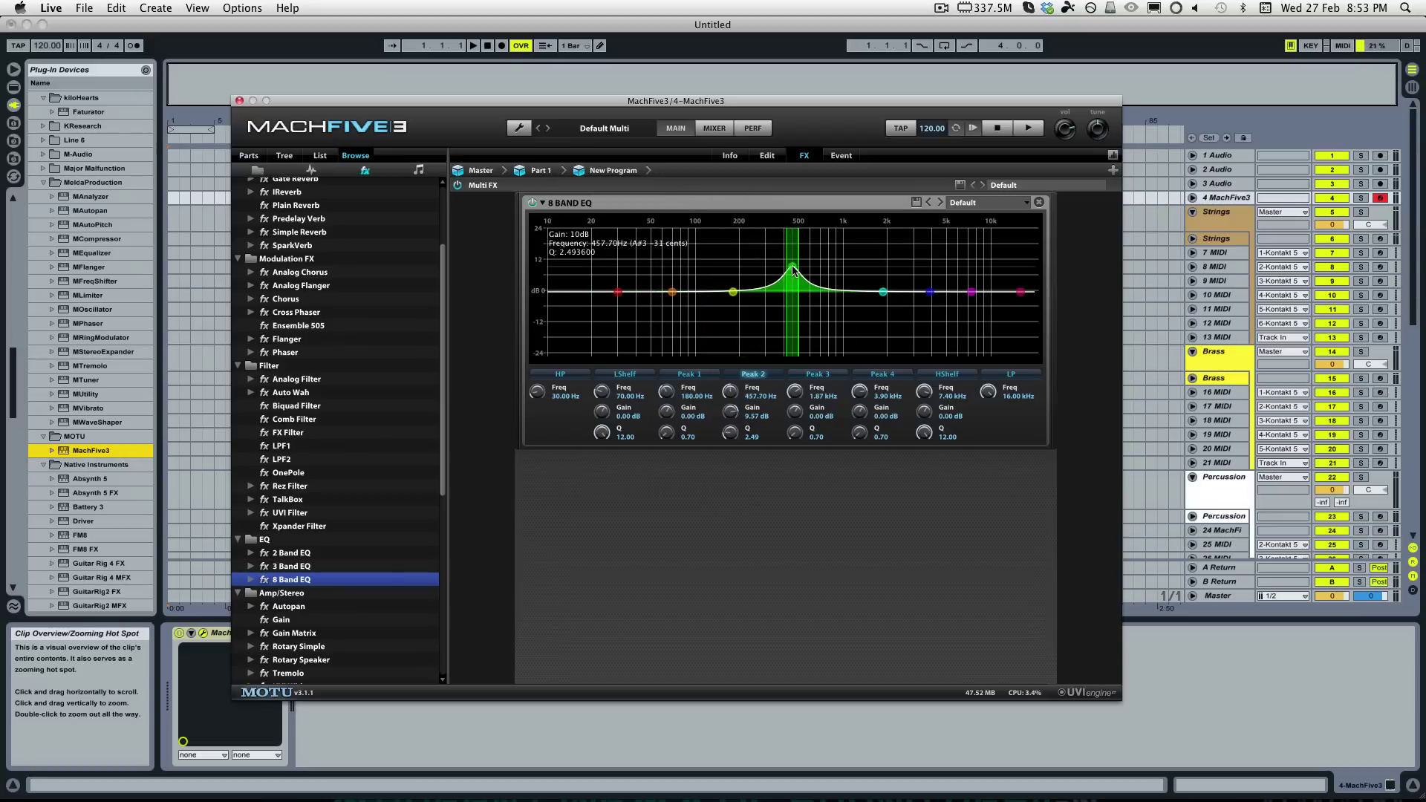
drag(738, 435, 743, 440)
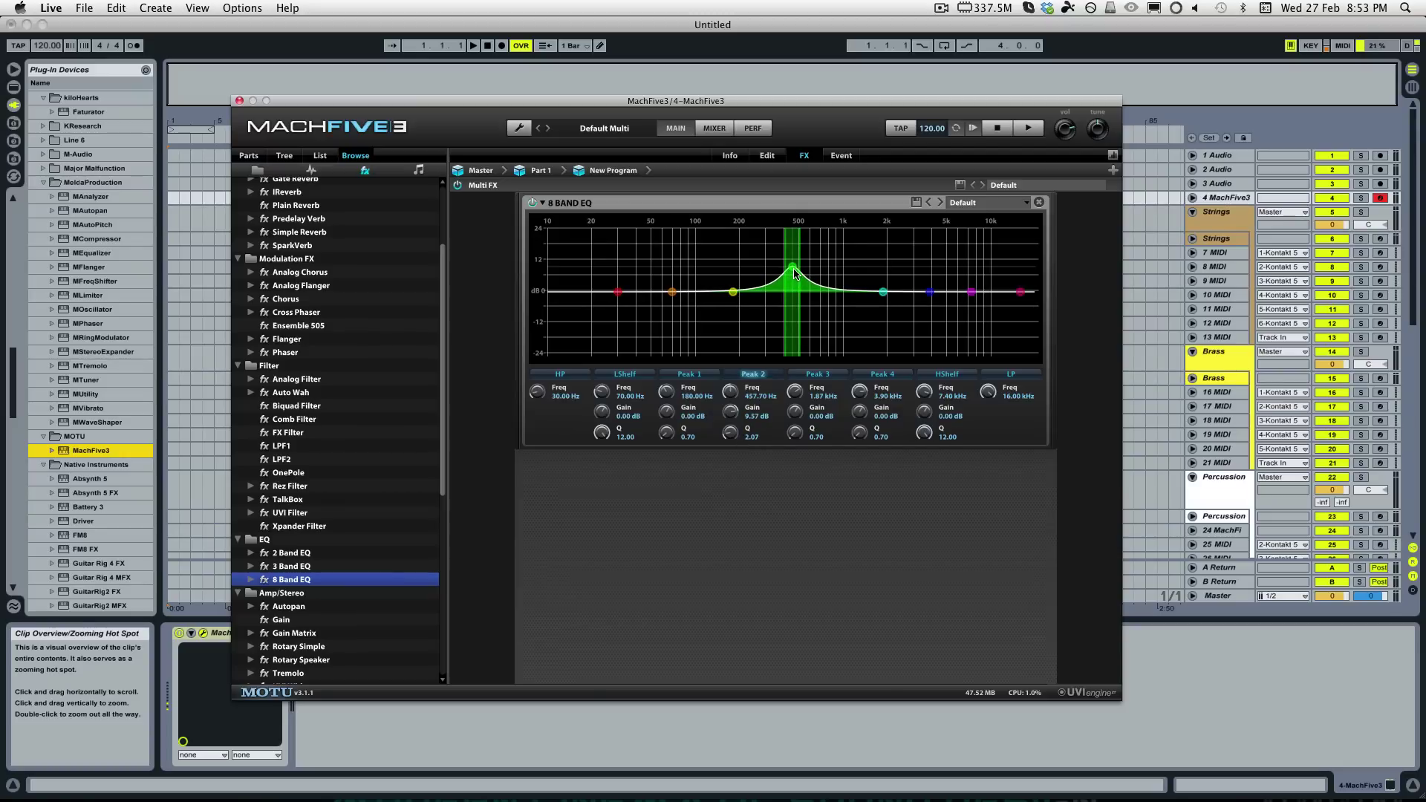
Step: Sweep a 20 dB Peak 2 boost through the lows and turn it into a cut of -8.18 dB at 76.85 Hz with Q 0.75
drag(792, 269, 677, 190)
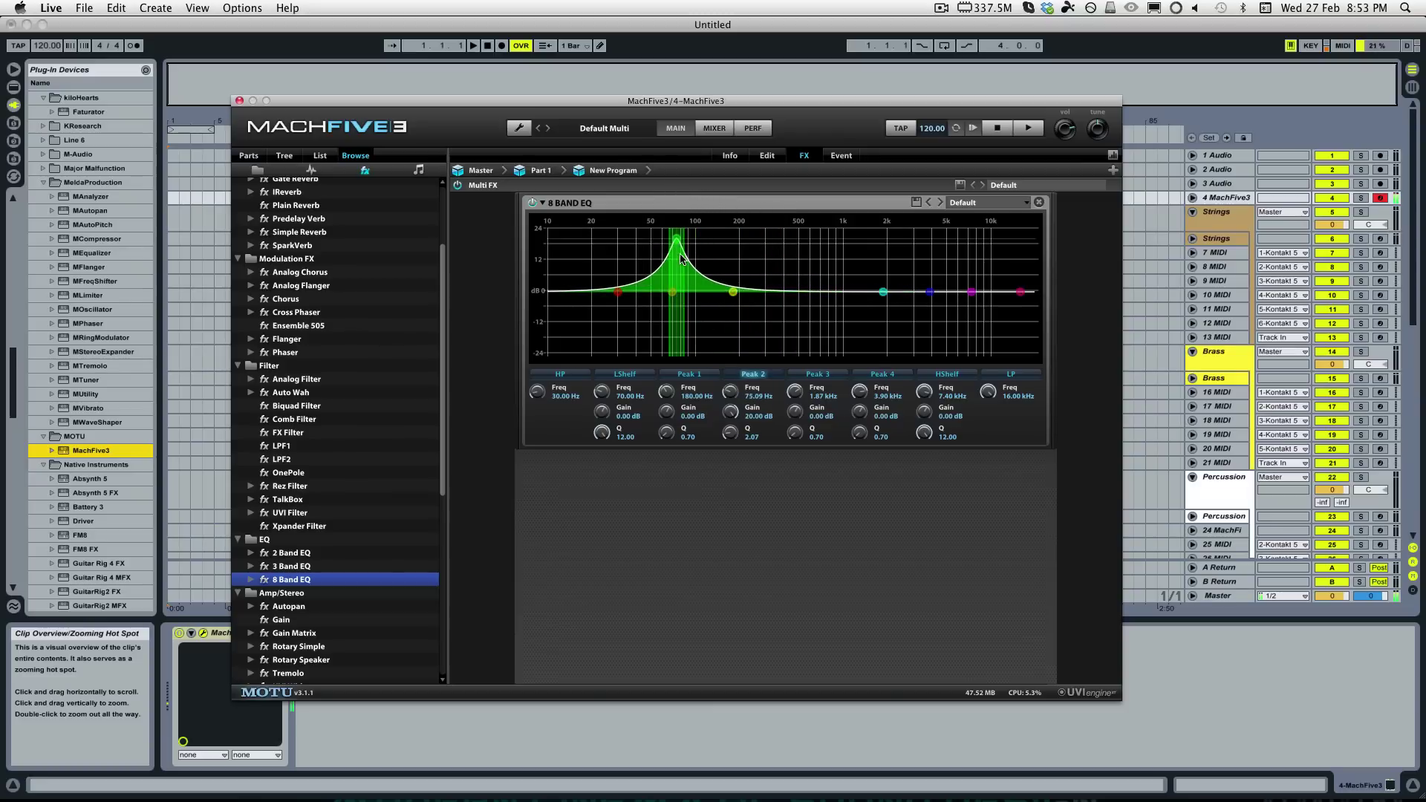
drag(678, 240, 678, 238)
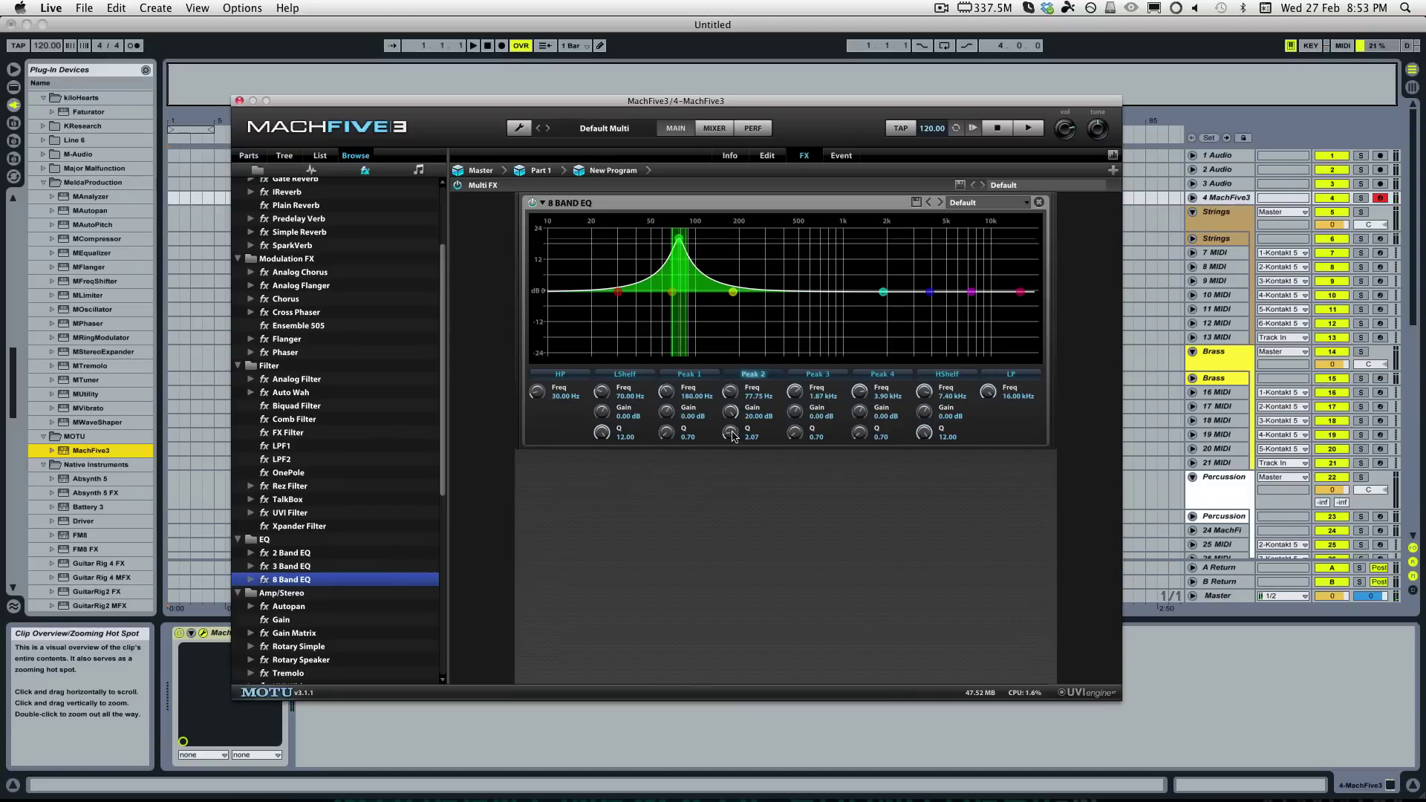
mouse_move(732, 437)
mouse_down()
mouse_move(735, 471)
mouse_move(732, 459)
mouse_up()
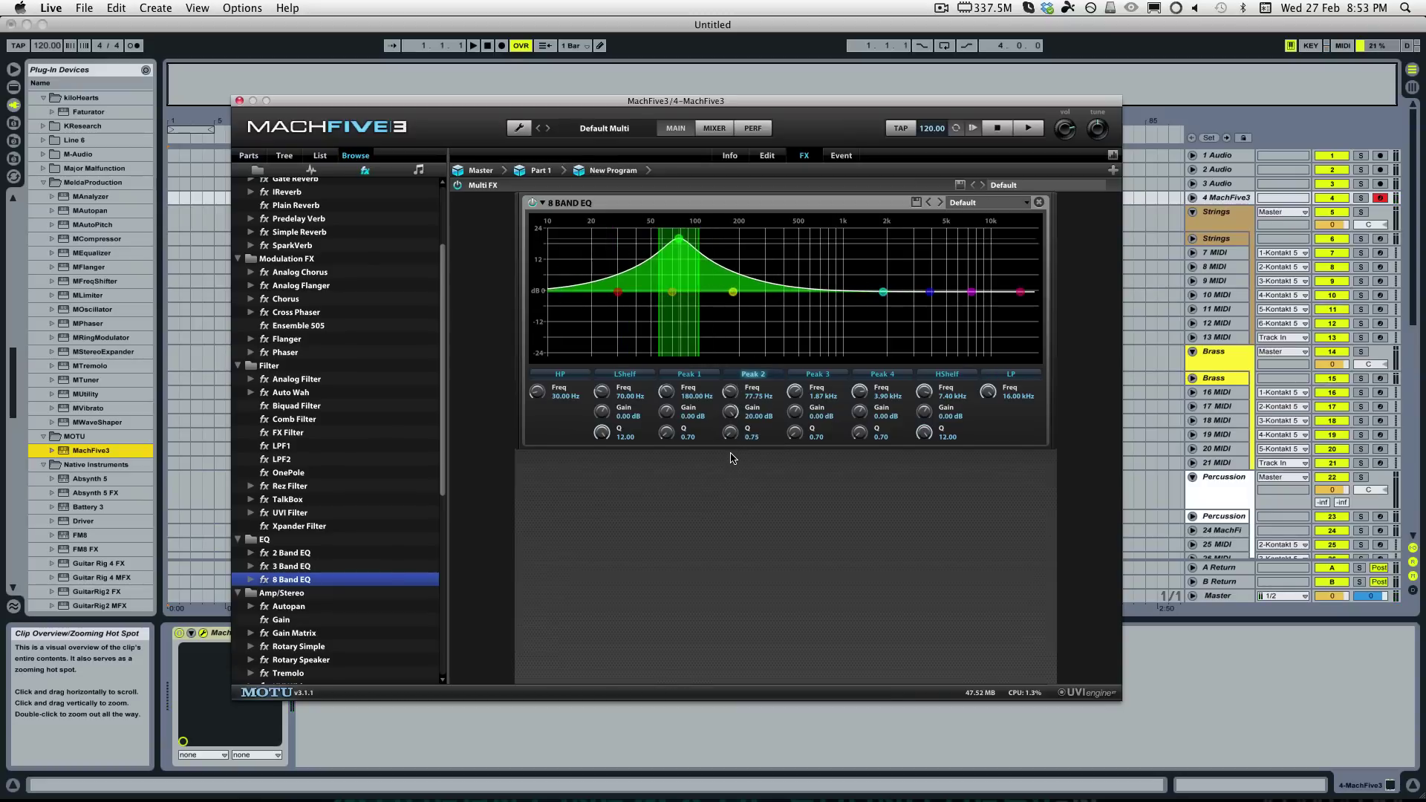
mouse_move(680, 238)
mouse_down()
mouse_move(714, 243)
mouse_move(690, 237)
mouse_up()
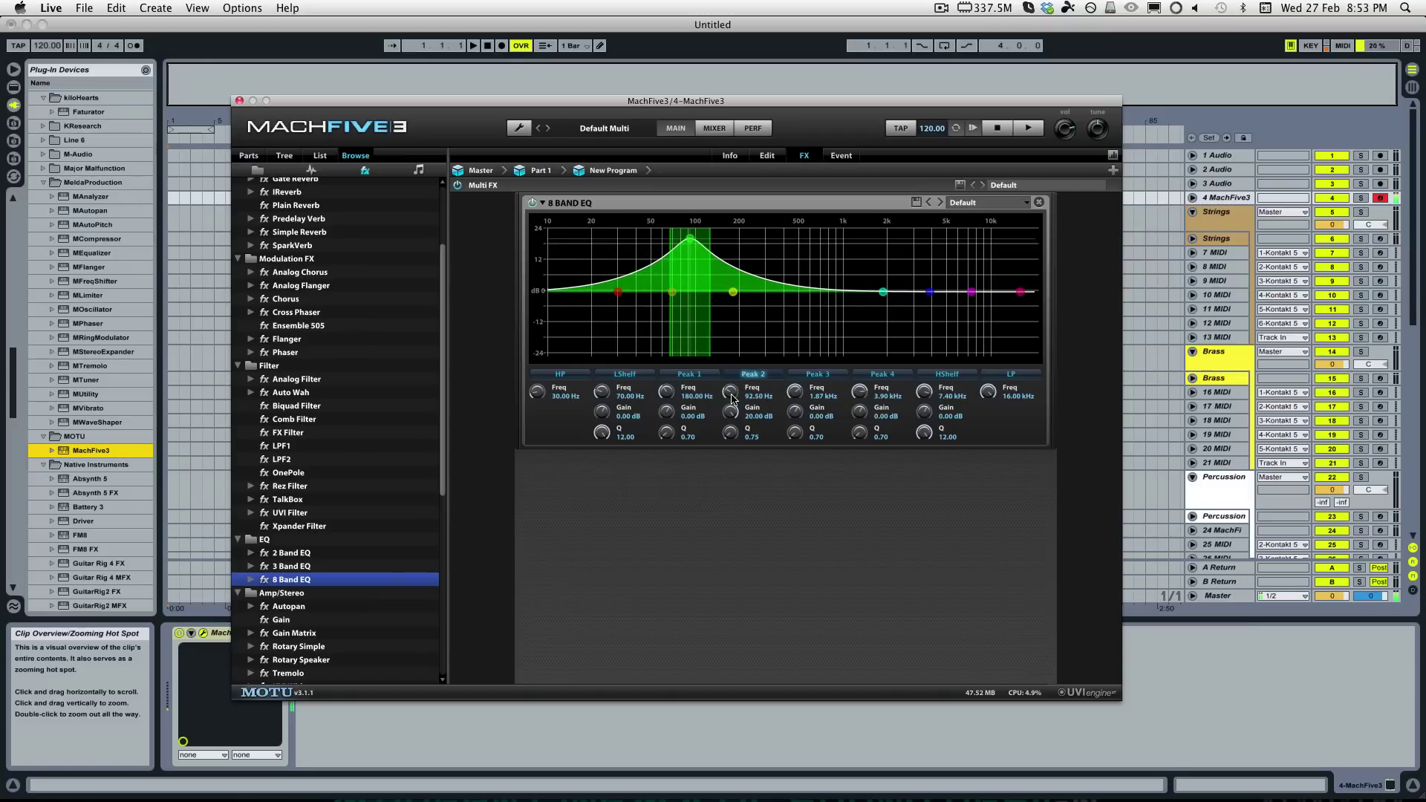
drag(732, 415, 739, 530)
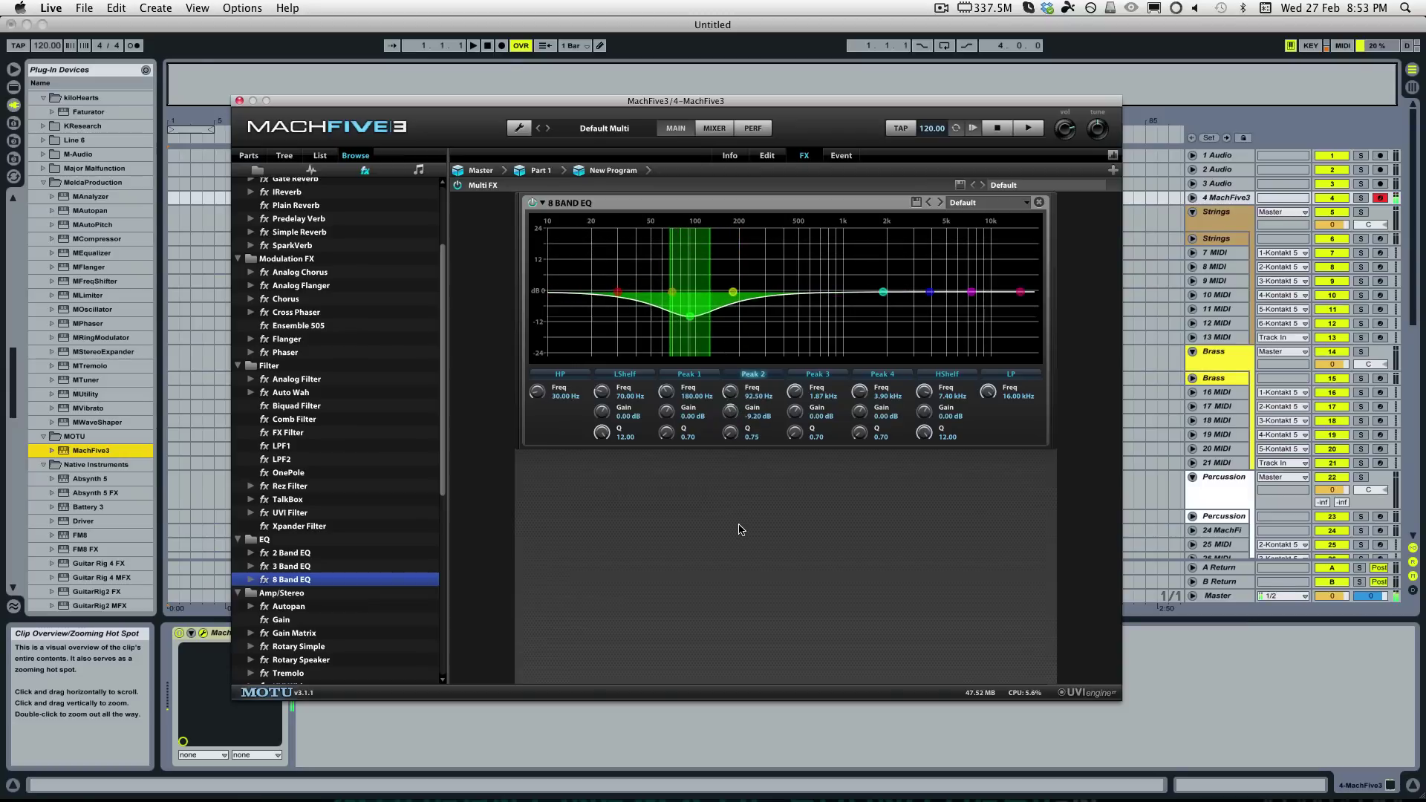
mouse_move(687, 319)
mouse_down()
mouse_move(663, 319)
mouse_move(681, 318)
mouse_up()
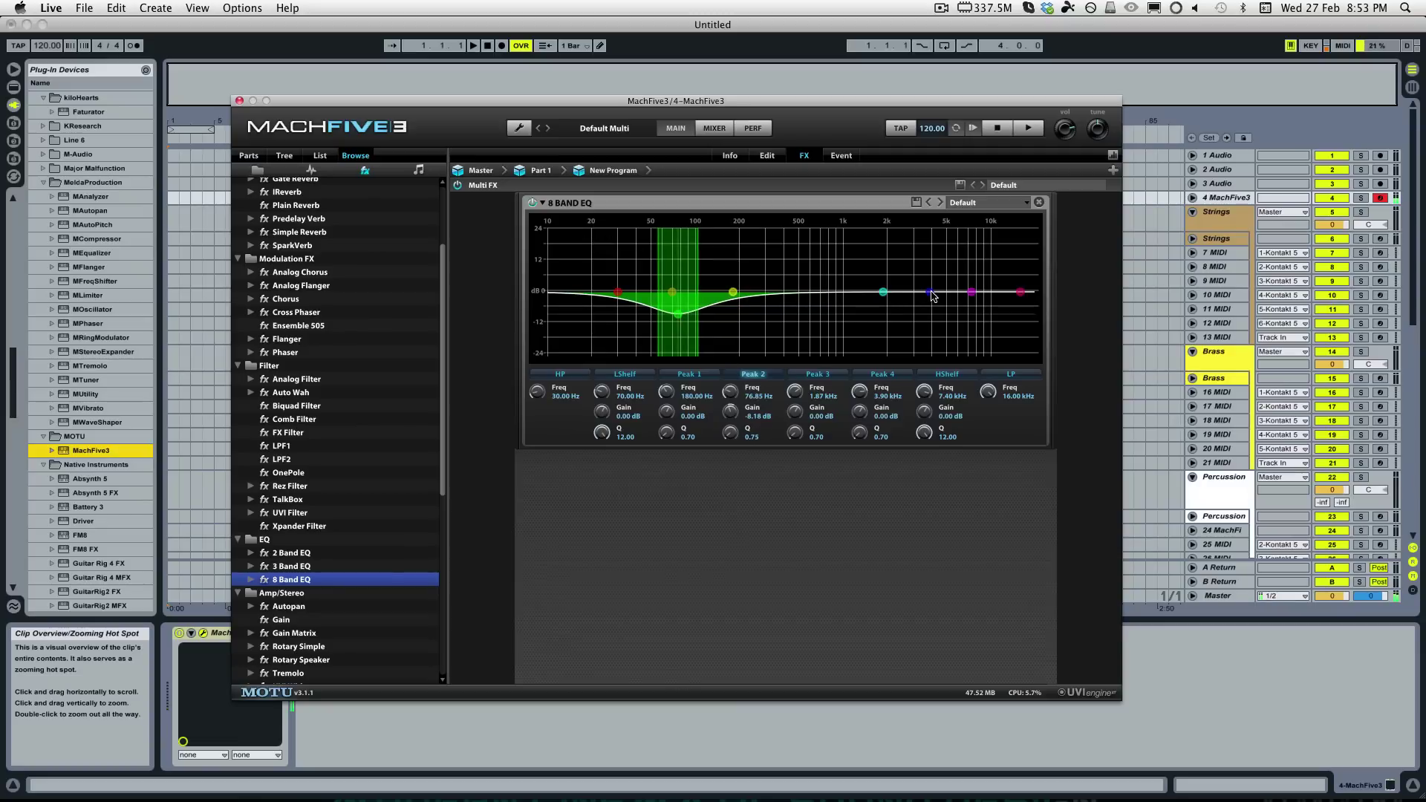
Step: Boost Peak 3 by 4.30 dB at 5.99 kHz, and sweep Peak 1 to set a -3.80 dB cut at 457.70 Hz with Q 2.26
drag(884, 294, 958, 284)
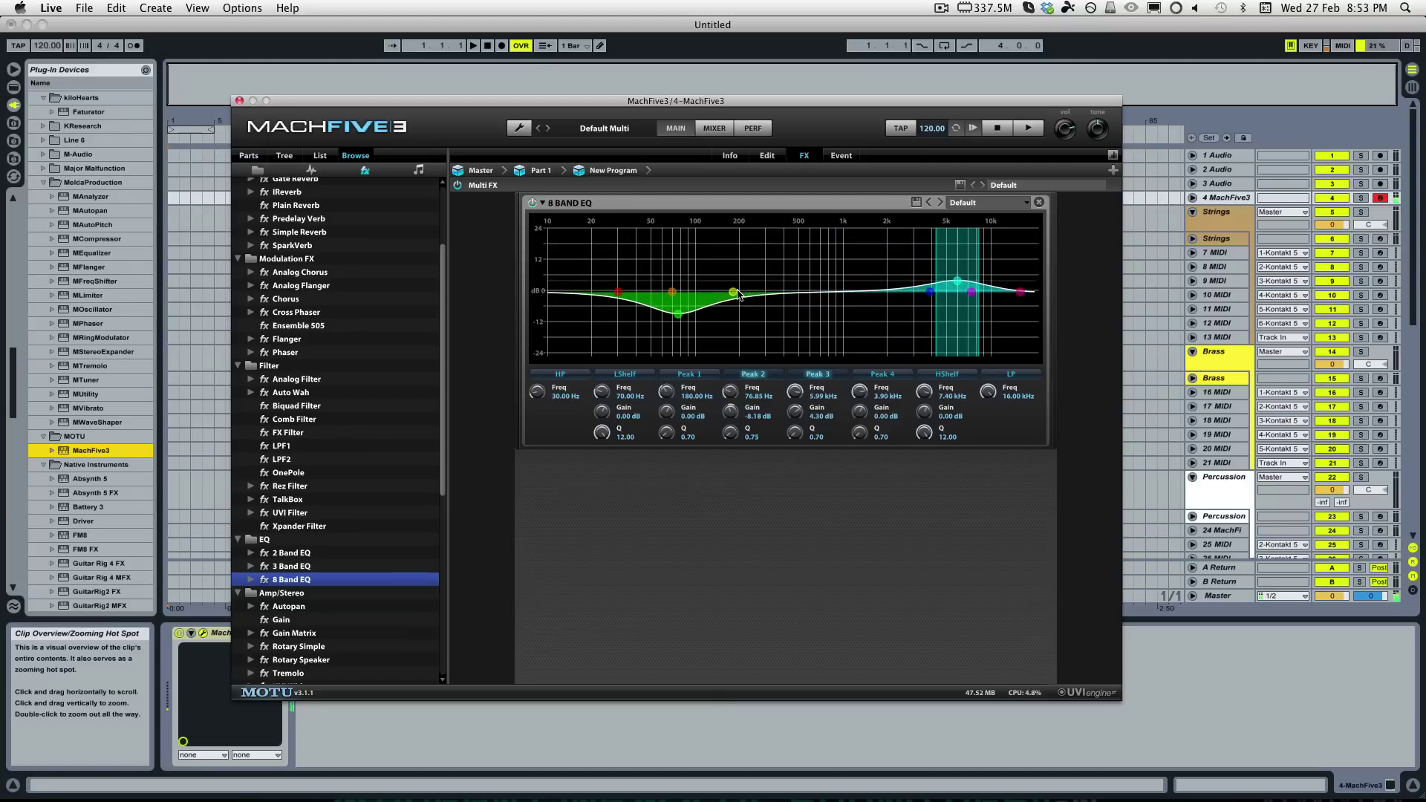
drag(734, 291, 779, 271)
scroll(779, 268, up, 10)
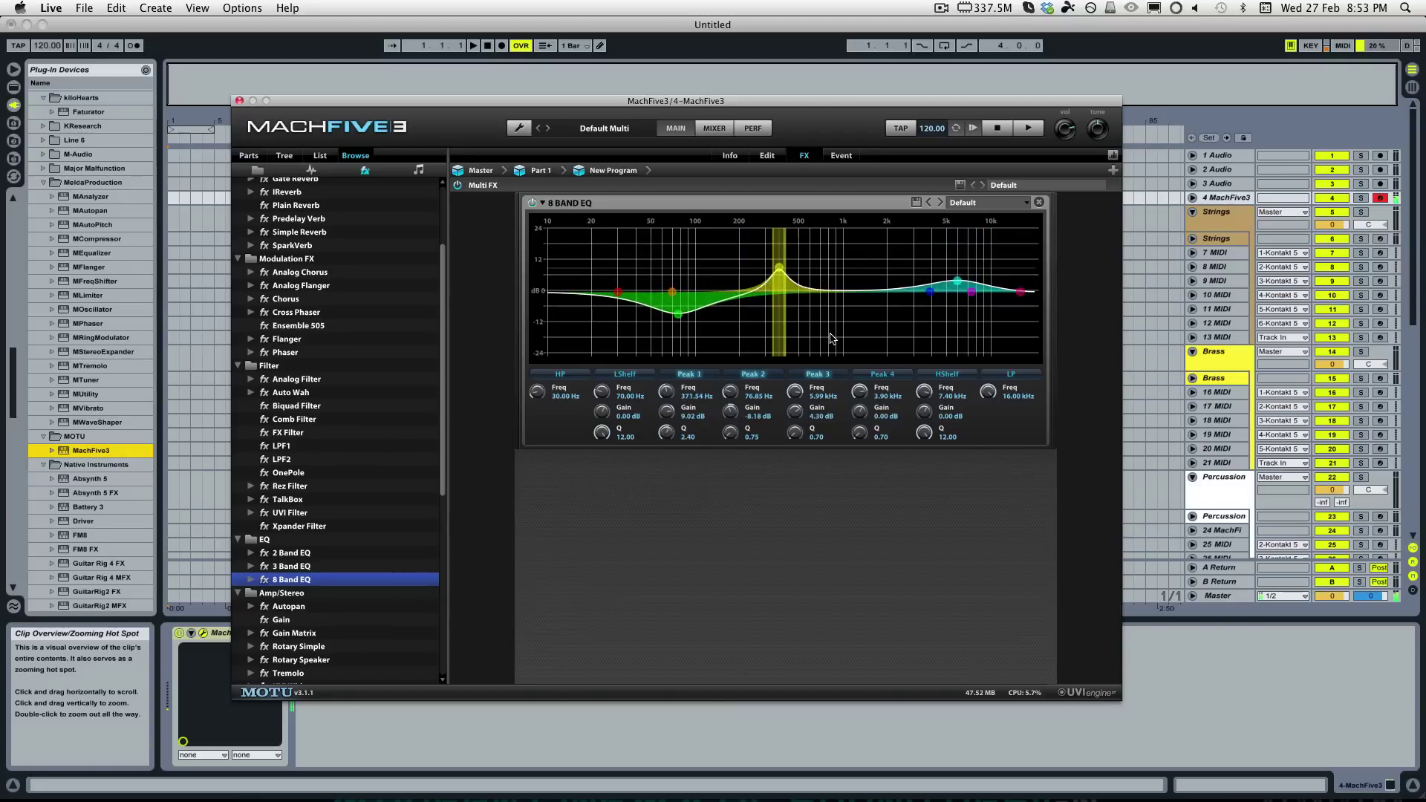
drag(781, 271, 852, 238)
scroll(669, 434, down, 2)
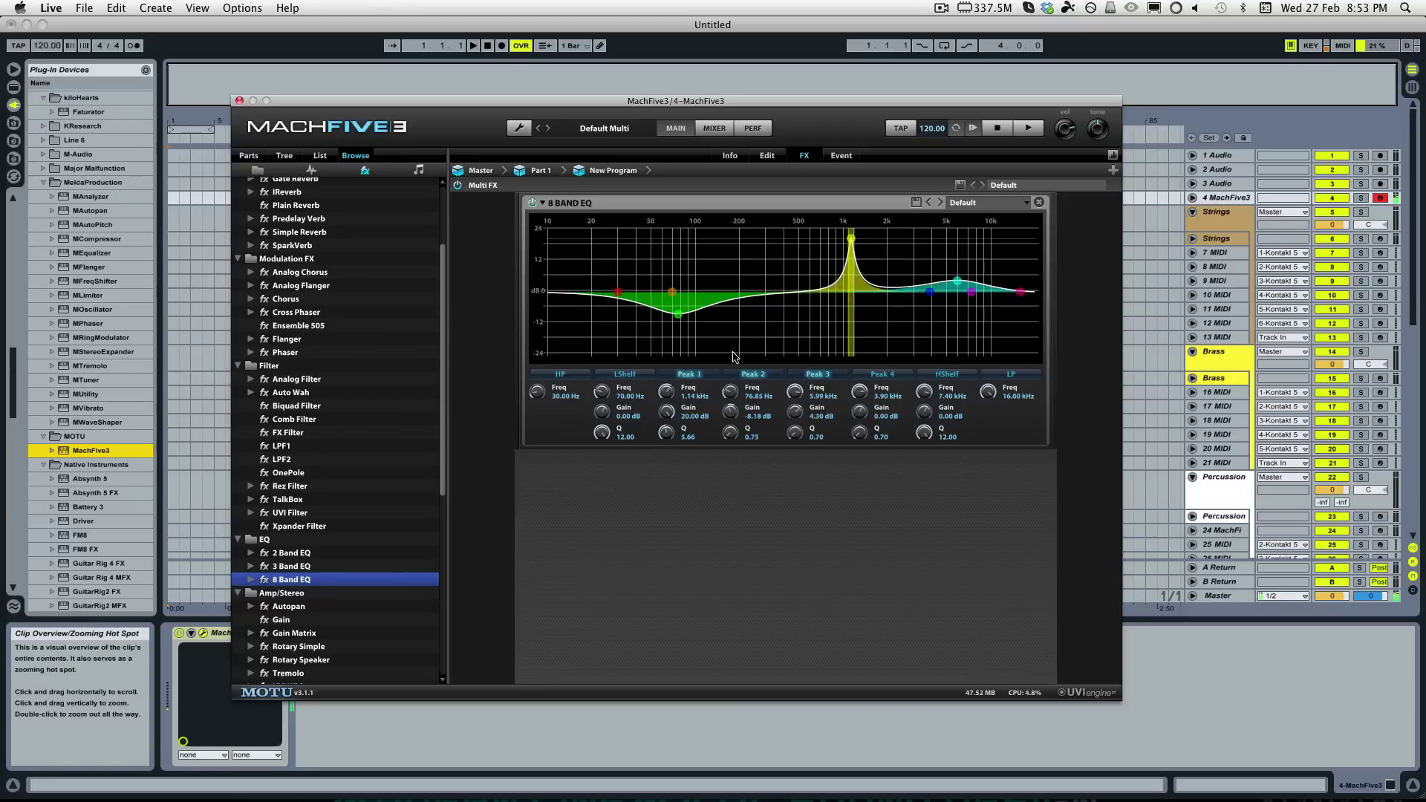
drag(851, 243, 794, 210)
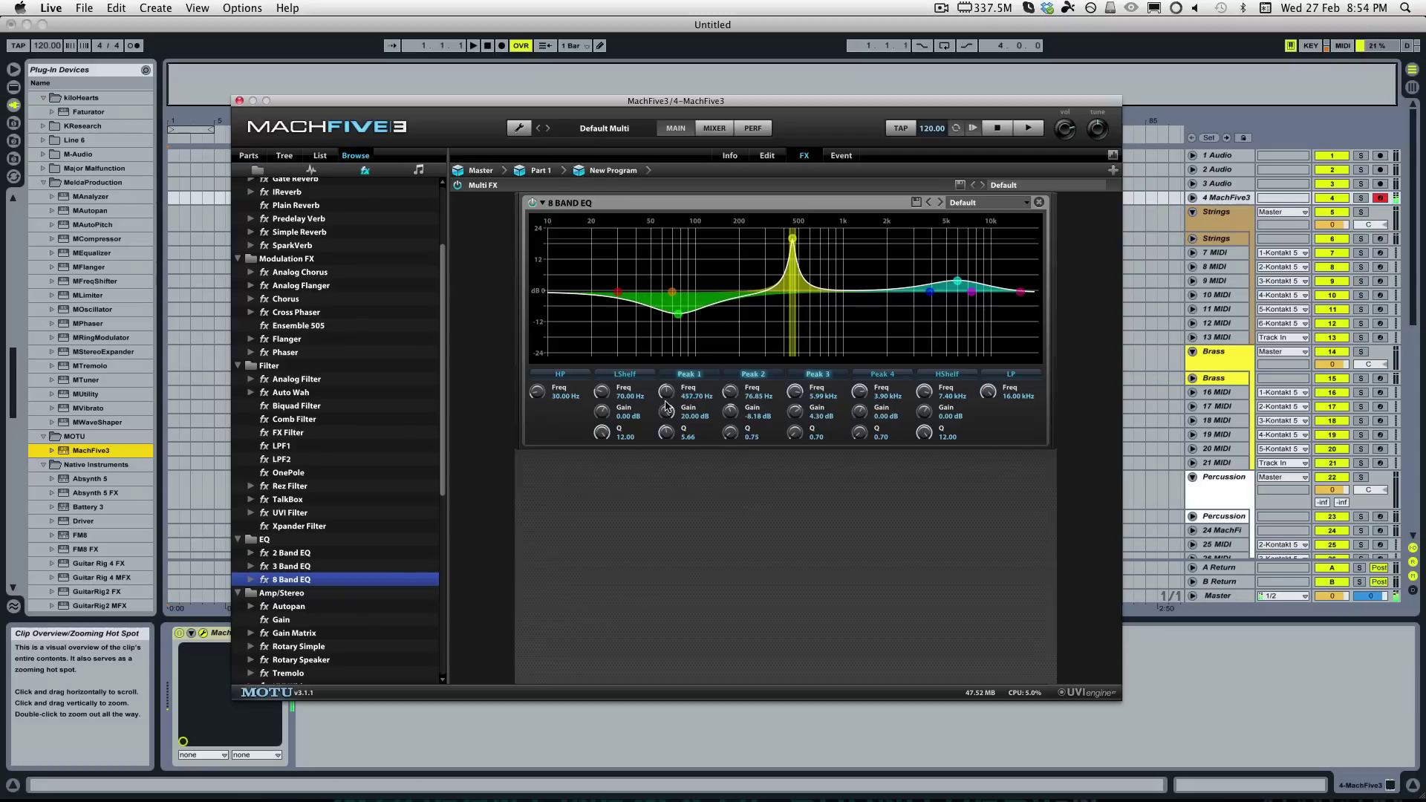
drag(666, 407, 674, 498)
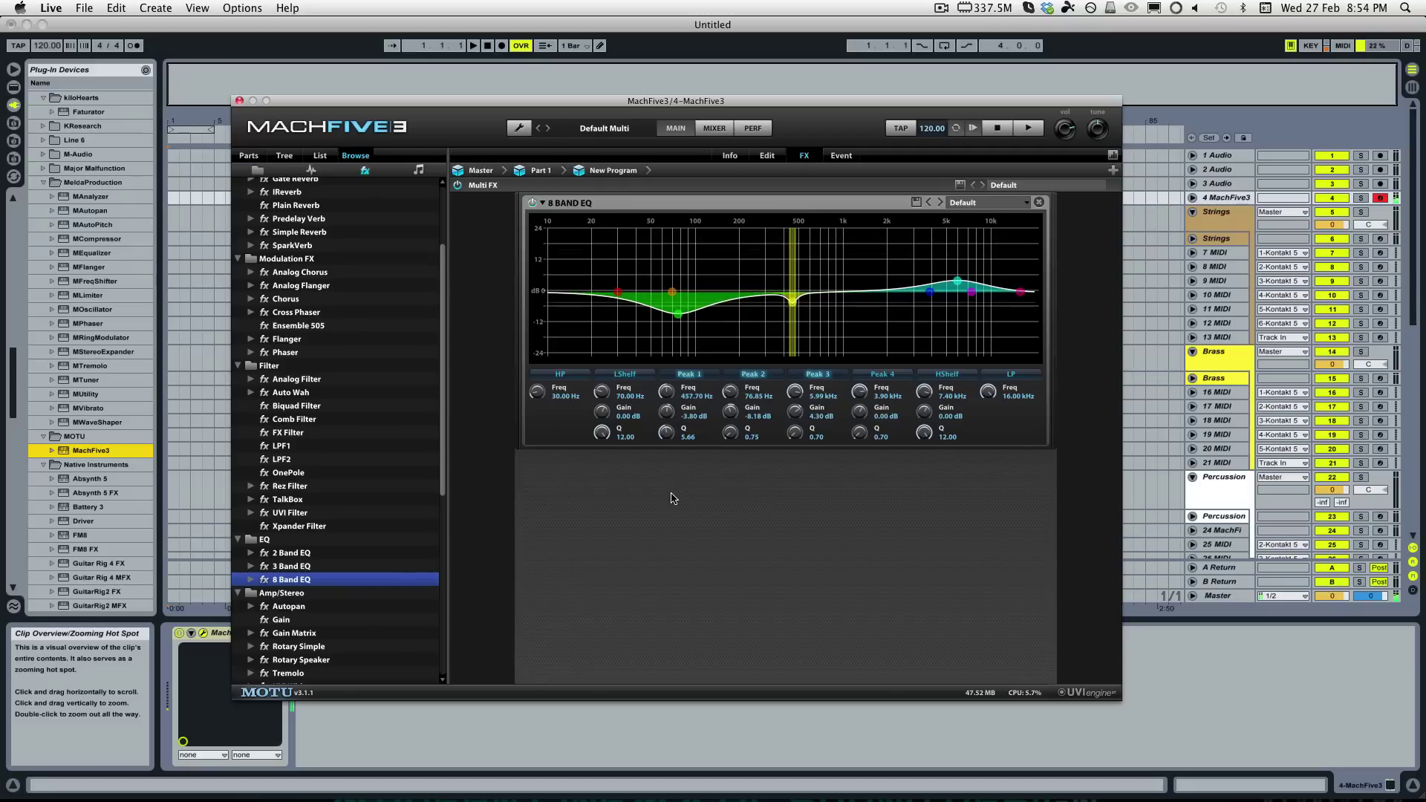
drag(667, 431, 676, 487)
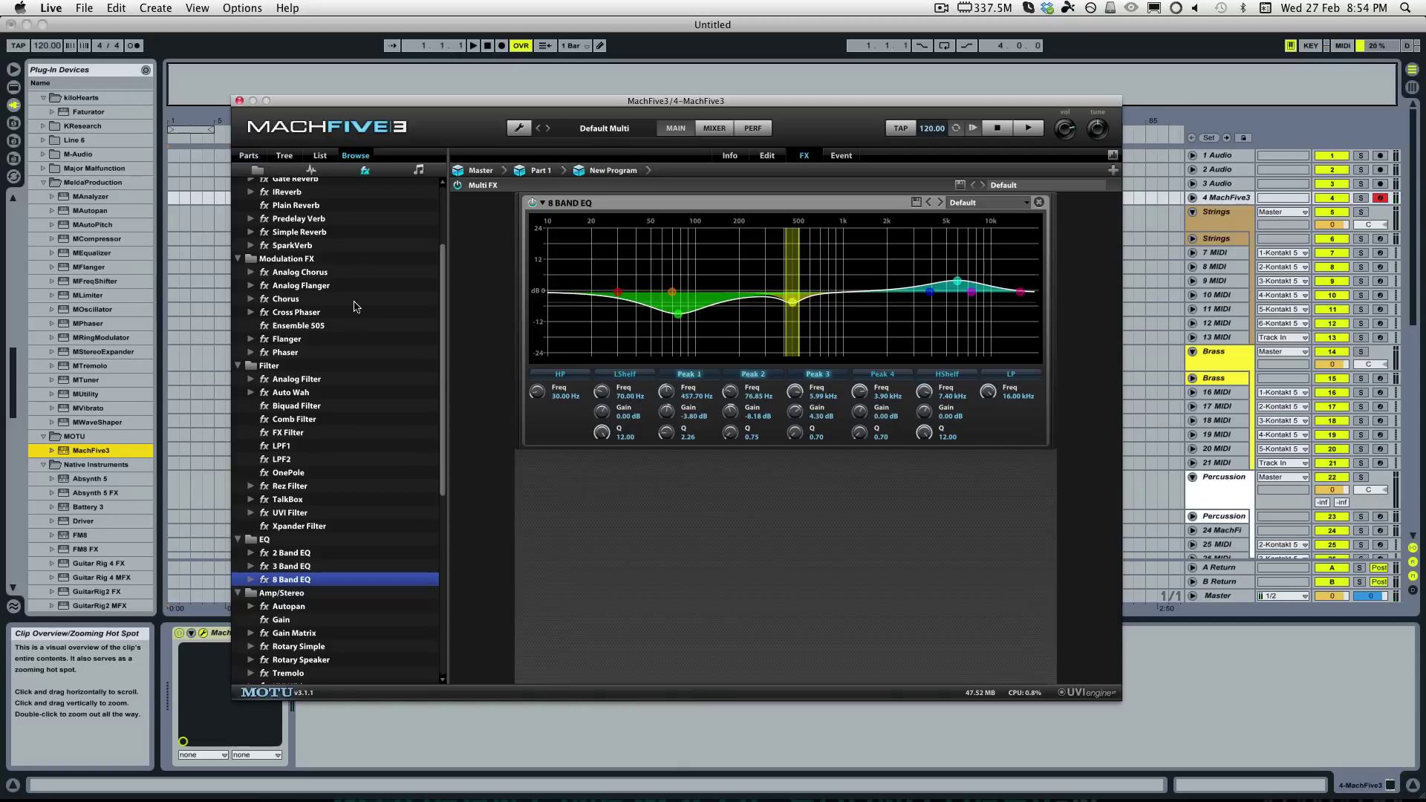
Step: Add a SparkVerb reverb after the 8 Band EQ and try its Endless preset
scroll(442, 347, up, 5)
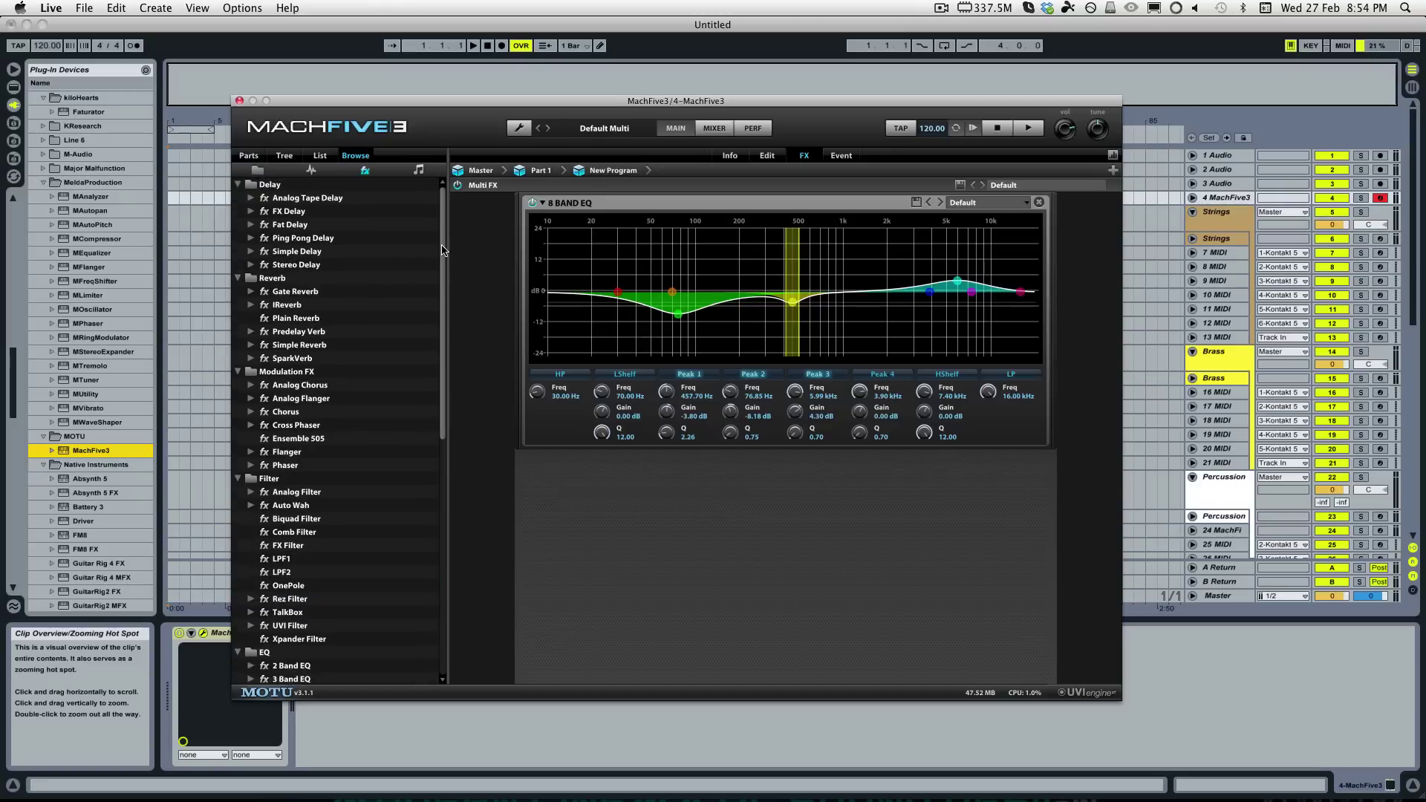
click(277, 360)
drag(277, 361, 614, 554)
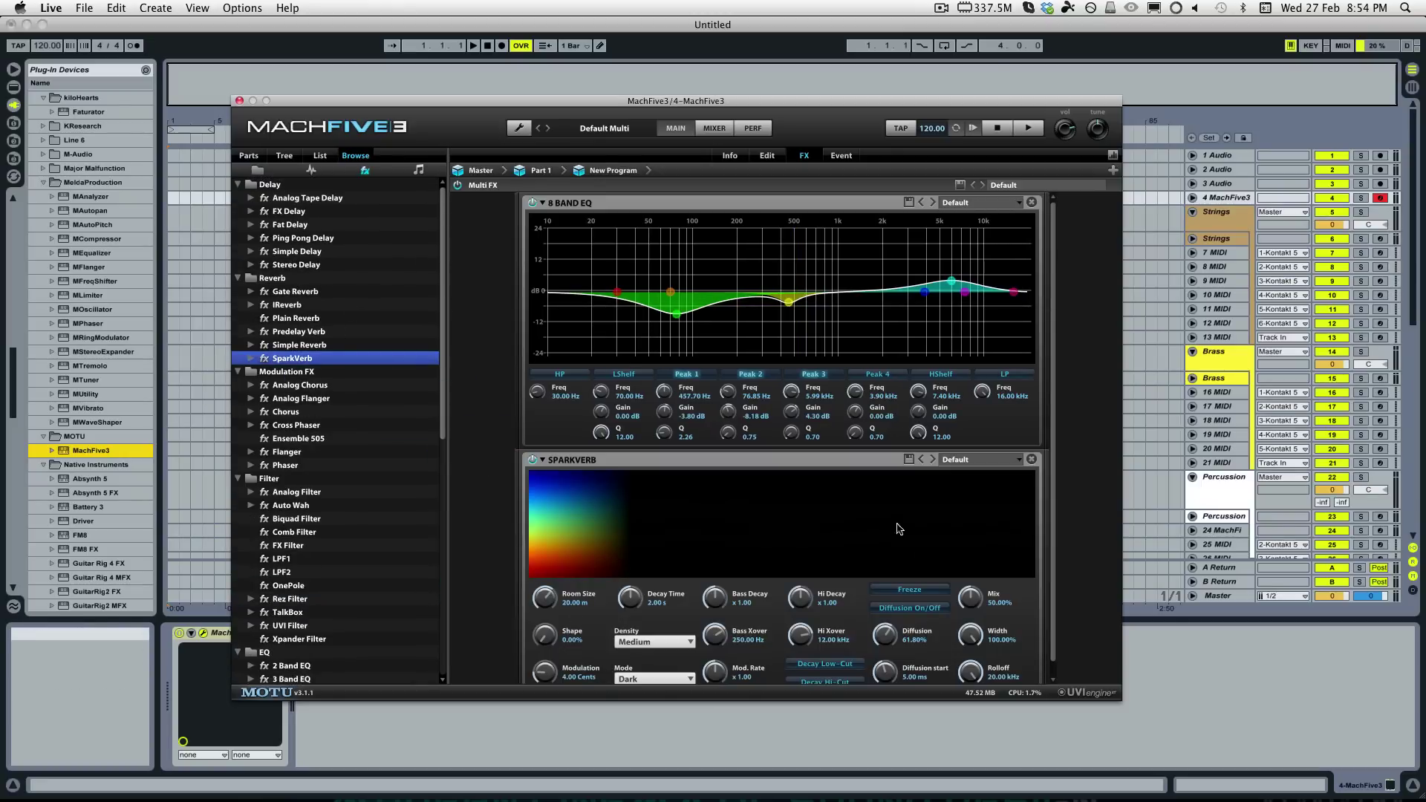
click(975, 459)
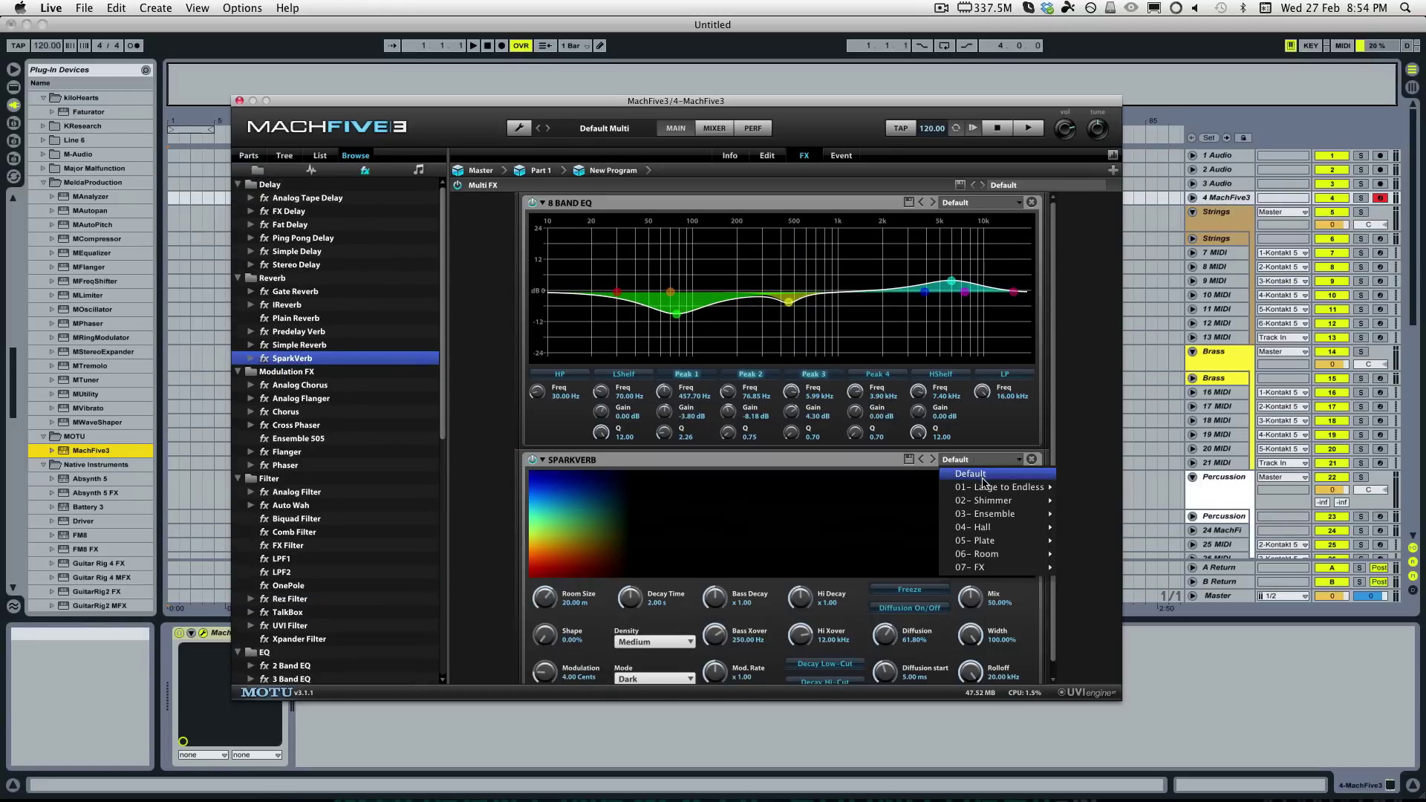
mouse_move(988, 487)
click(1114, 434)
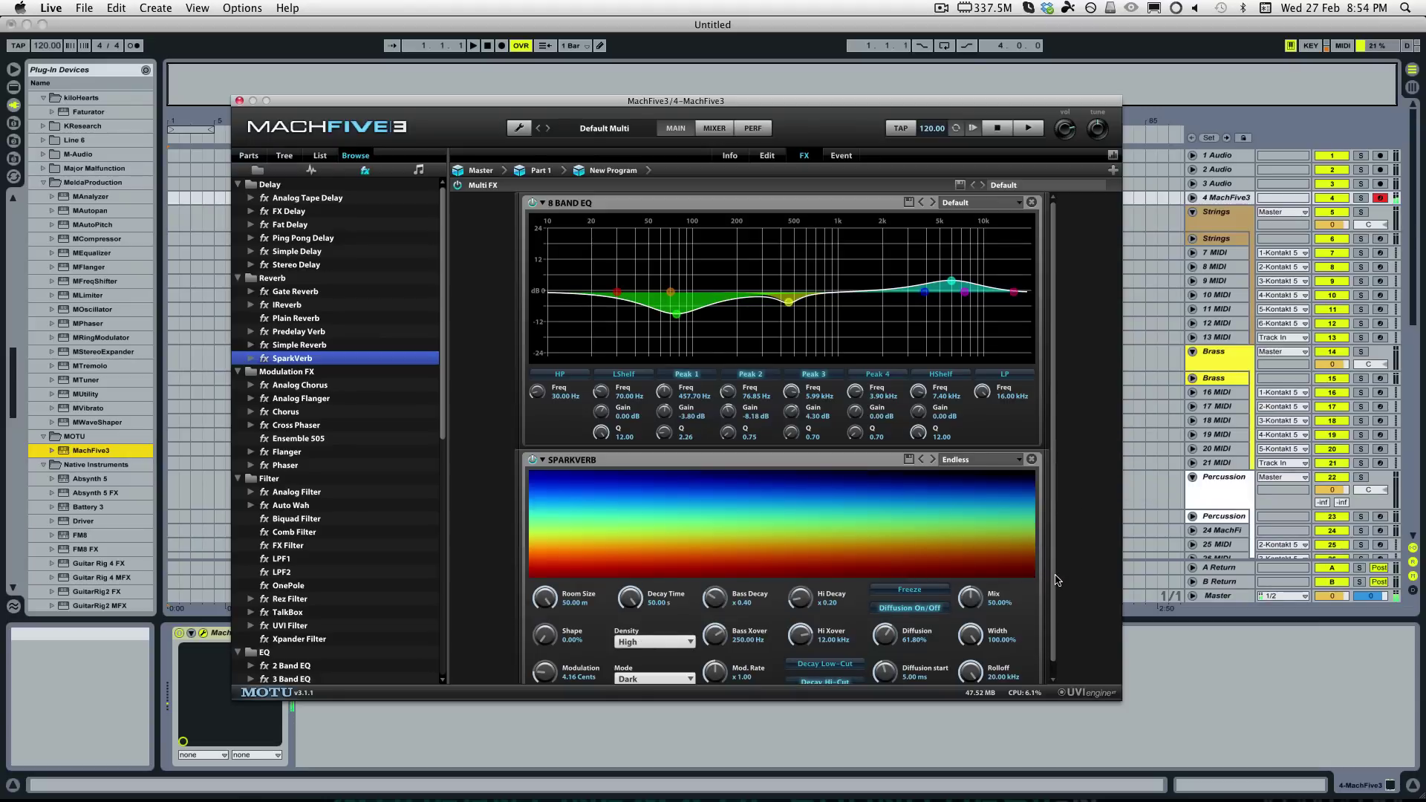
scroll(1060, 606, down, 1)
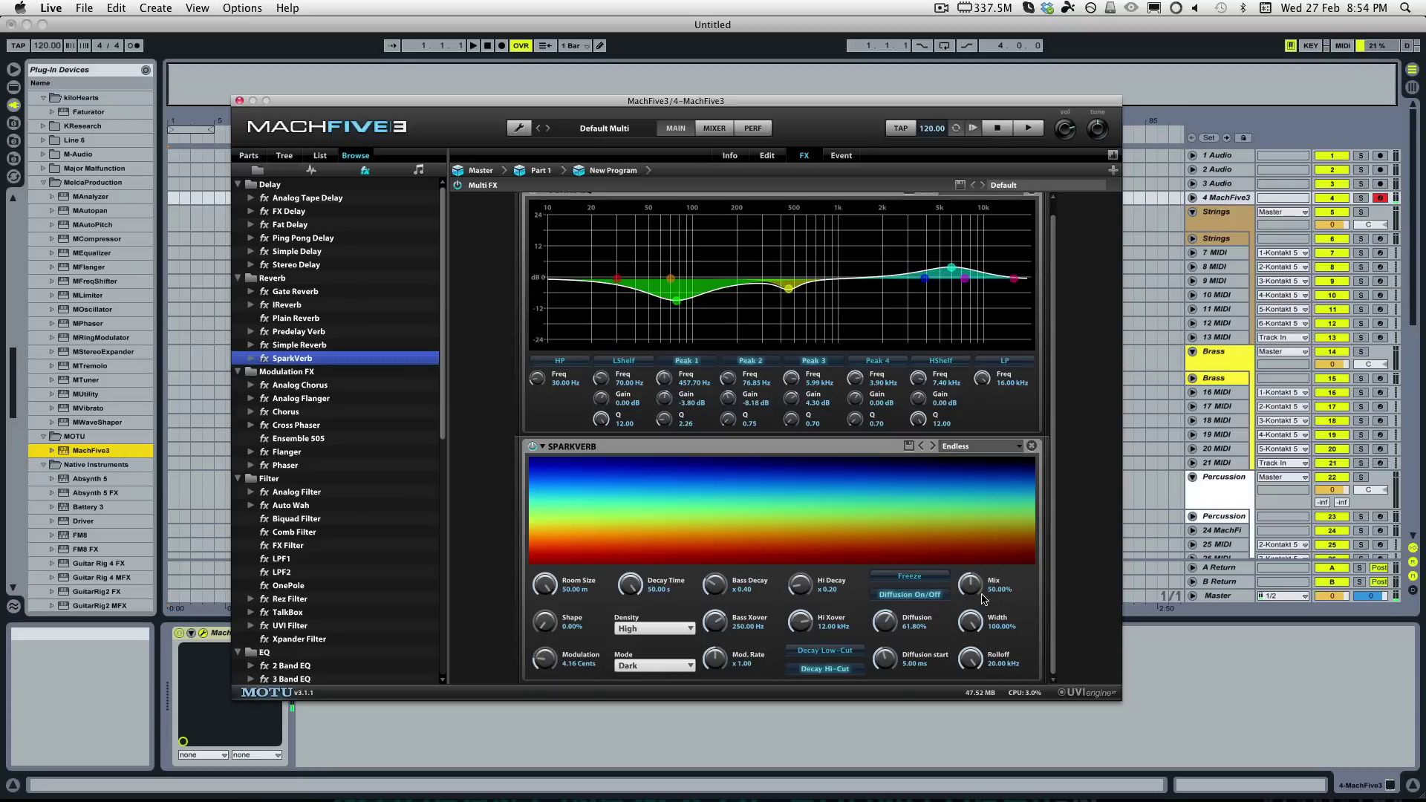
Step: Load the Concert Hall preset in SparkVerb and lower its Mix to 29.20%
click(960, 448)
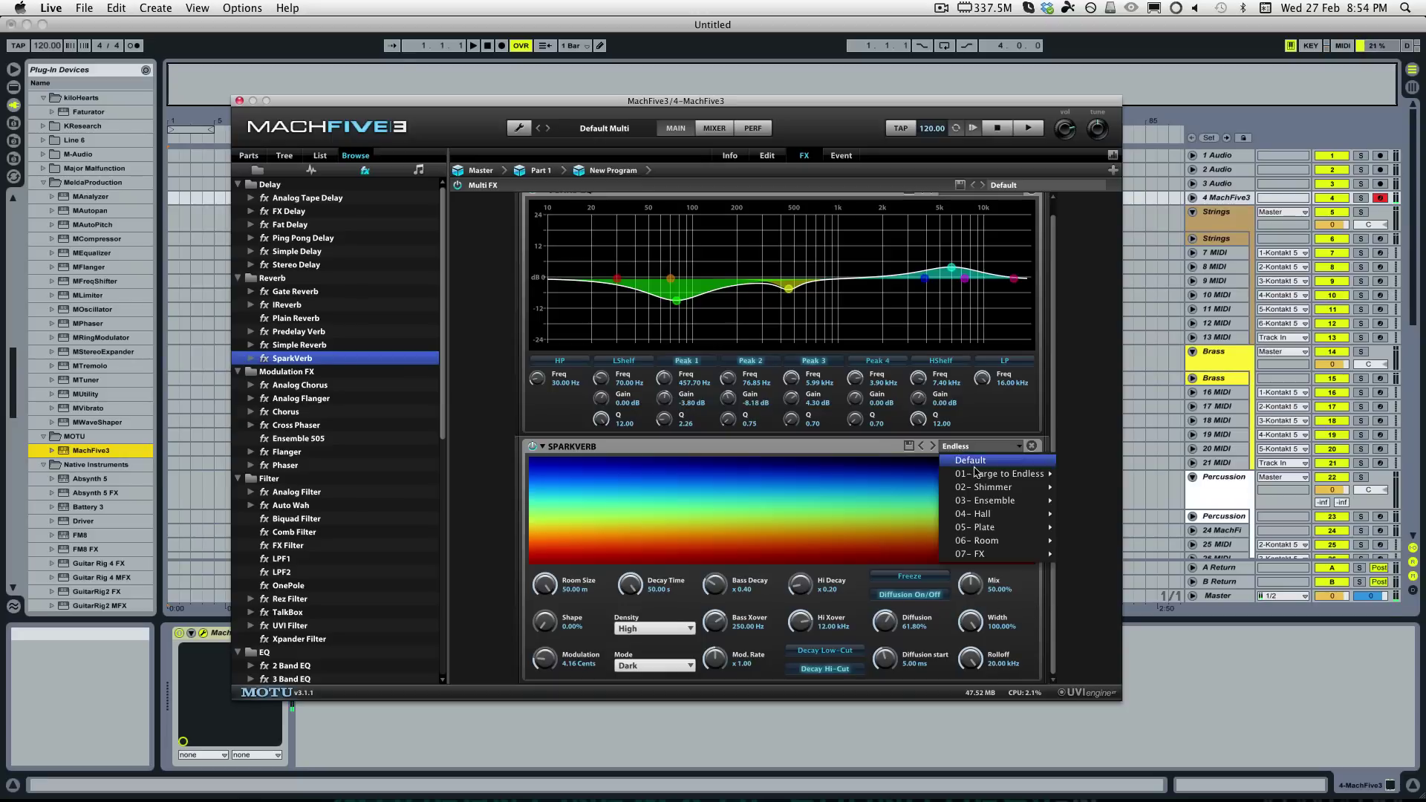
mouse_move(994, 514)
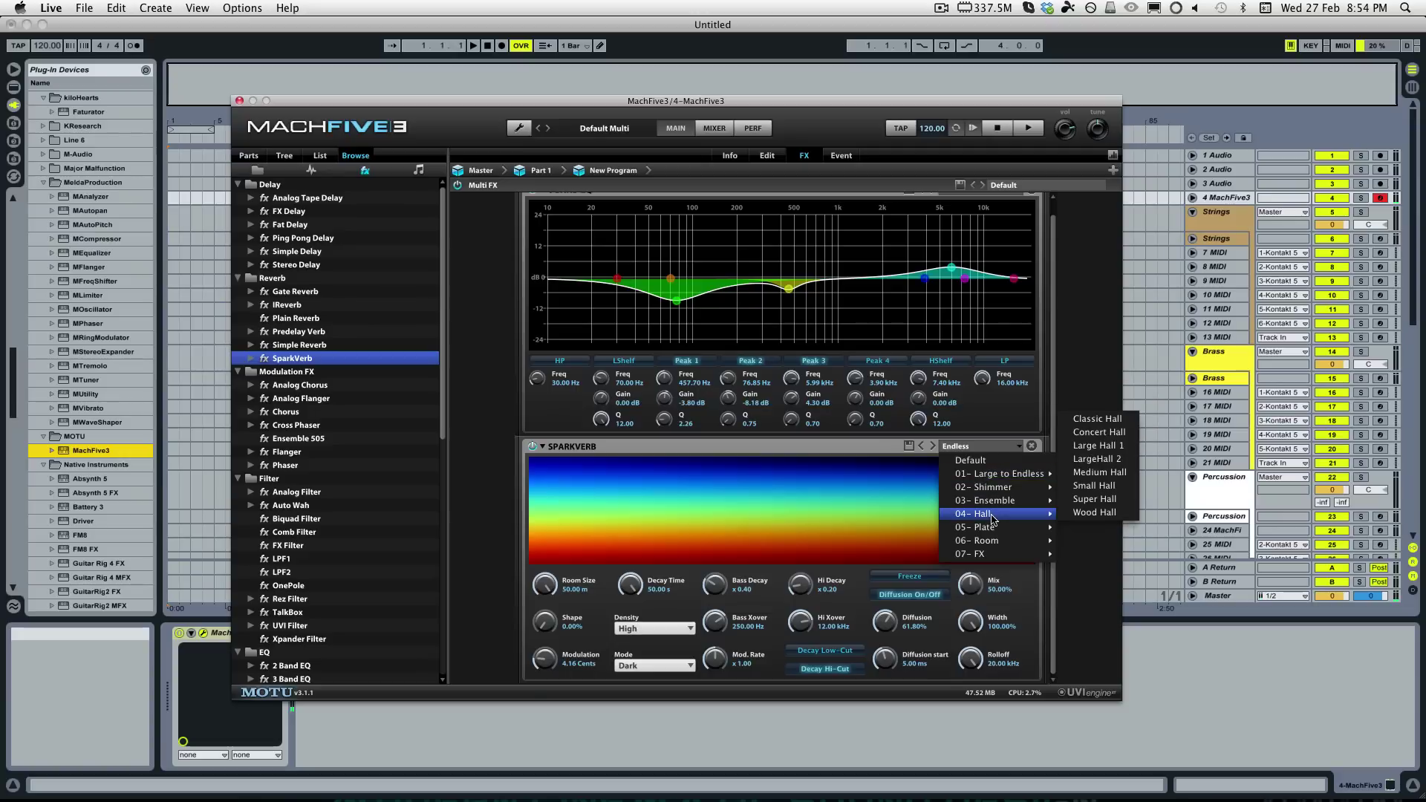
click(1099, 432)
drag(973, 590, 974, 591)
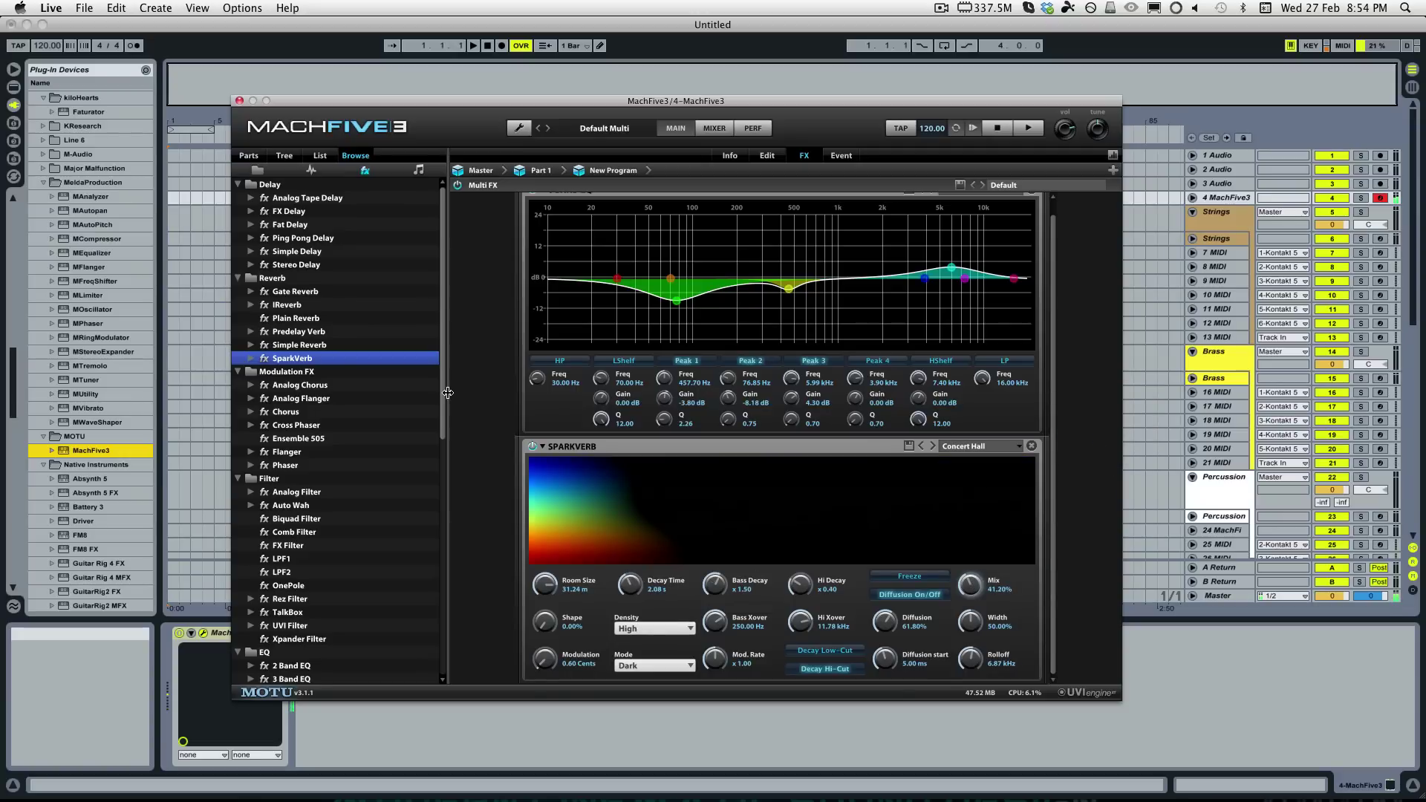
drag(974, 592, 980, 614)
Step: Add a Comb Filter to the program's effects chain below SparkVerb
drag(444, 421, 434, 548)
scroll(441, 603, down, 3)
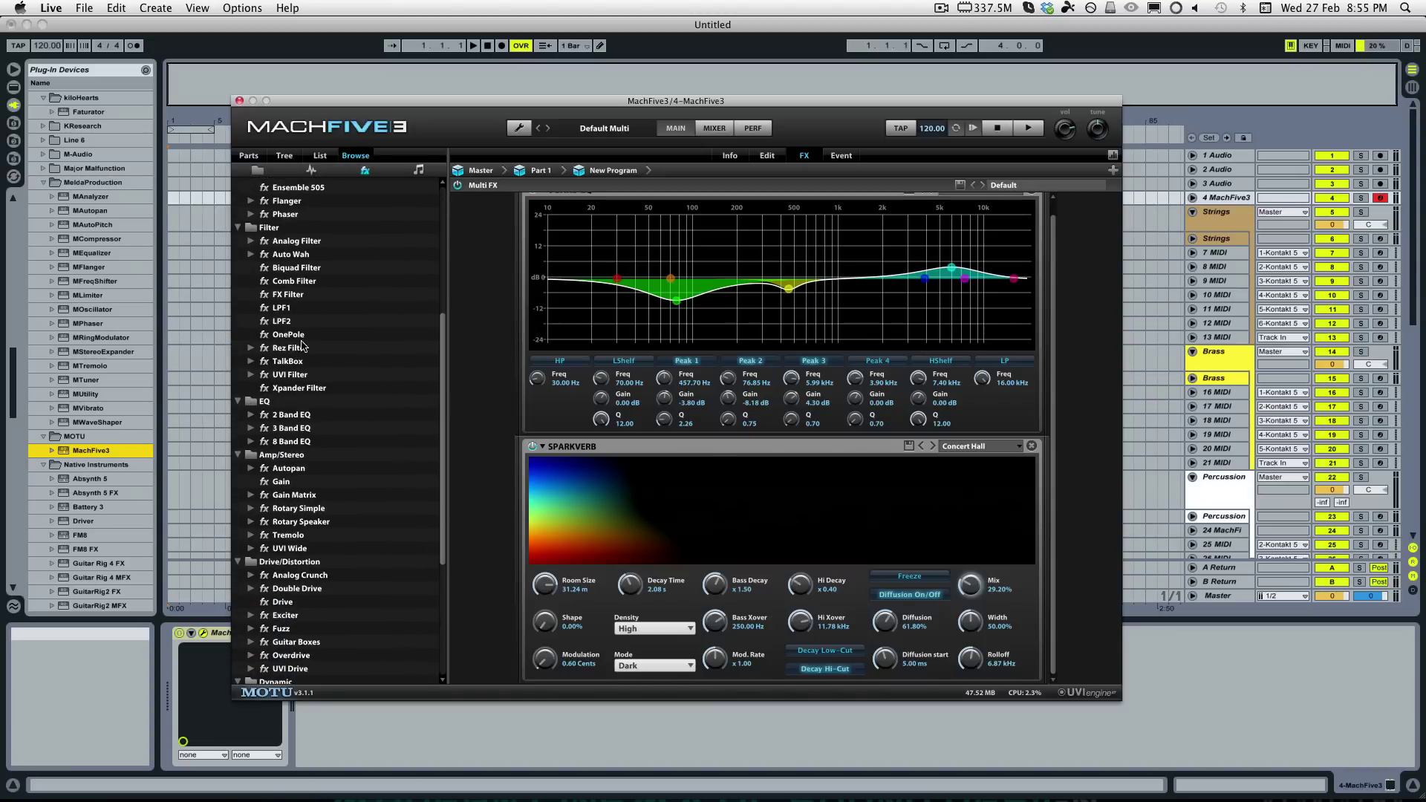
drag(288, 281, 662, 657)
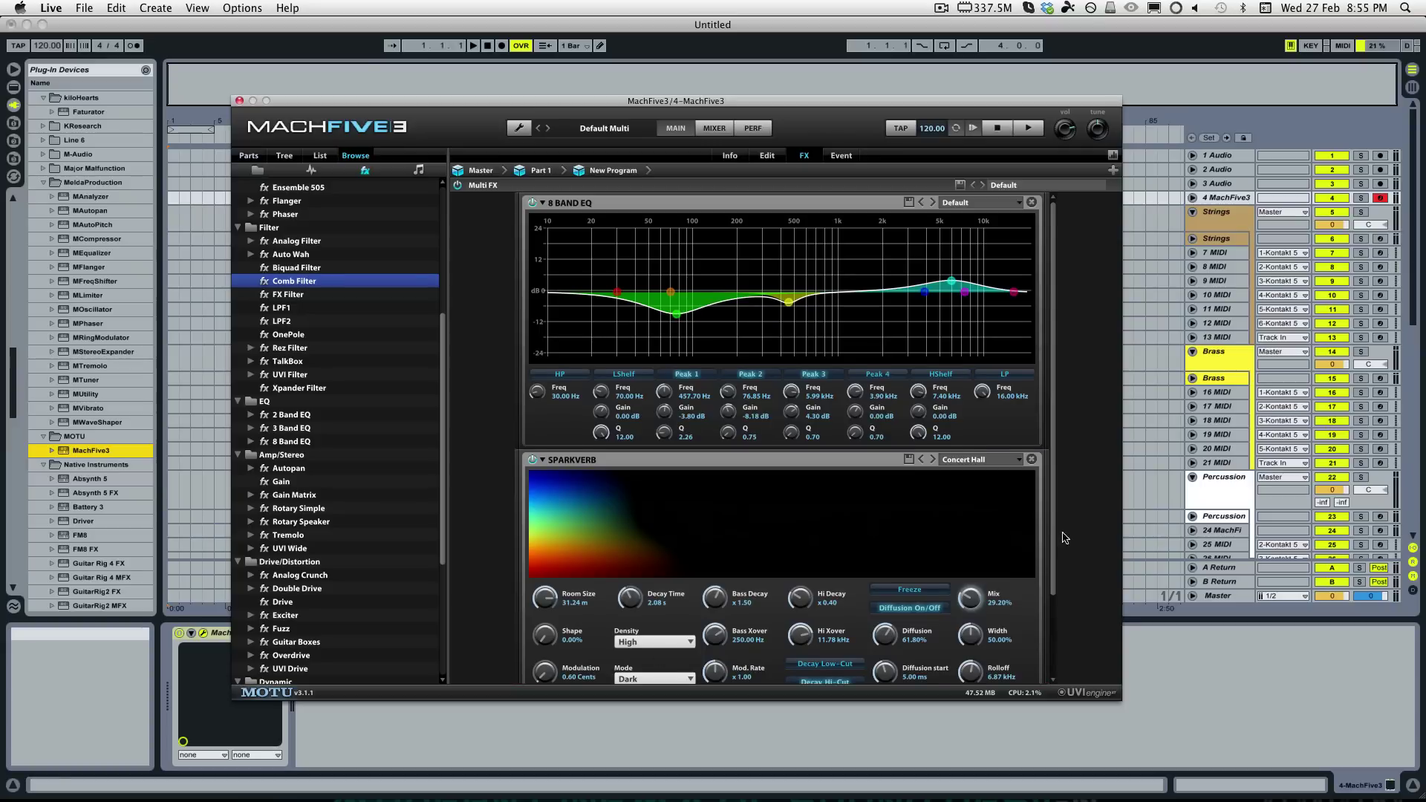
scroll(1058, 602, down, 5)
drag(859, 630, 828, 366)
drag(810, 474, 839, 677)
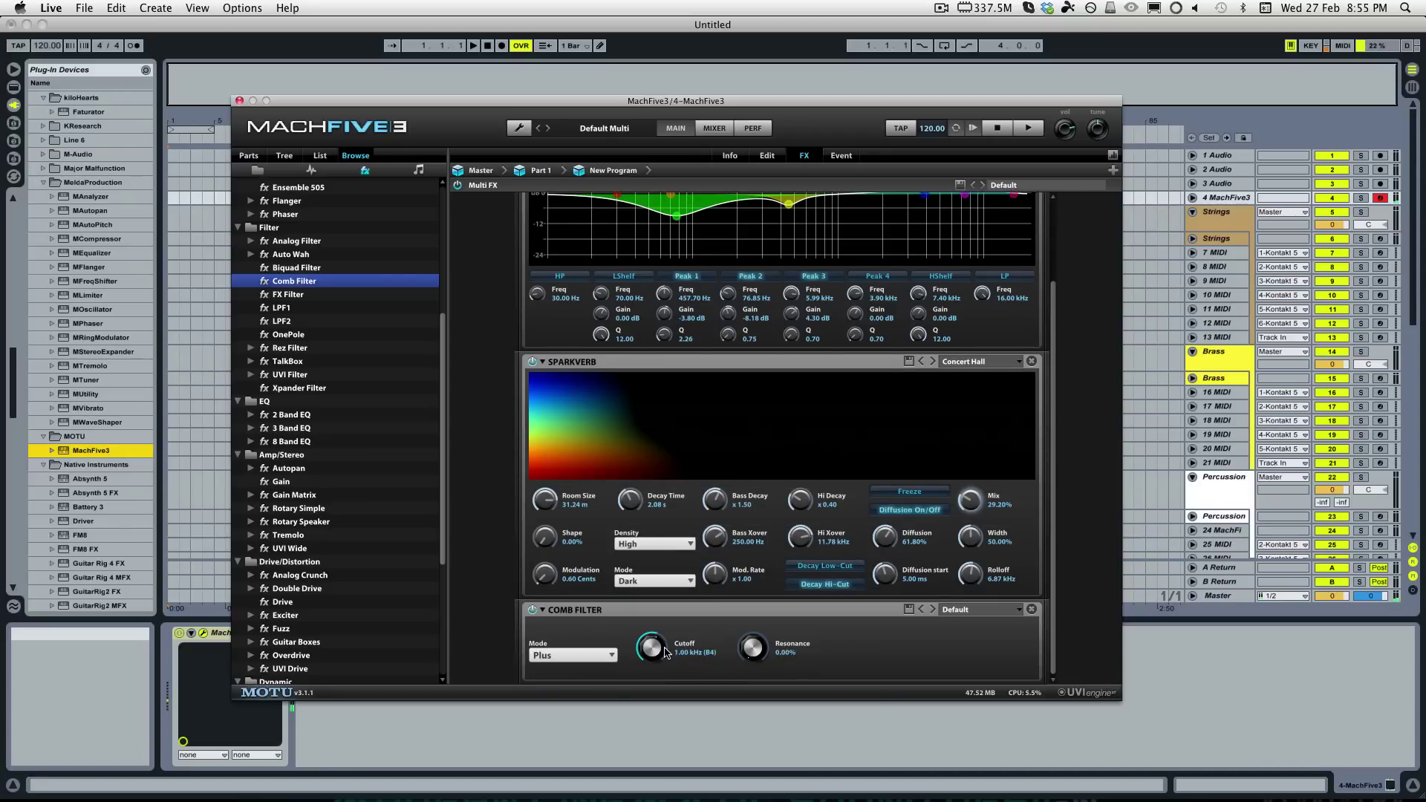
Step: Sweep the Comb Filter's cutoff down through the lows to A0 and back up, and raise its resonance to 72.40%
drag(666, 652, 657, 699)
drag(761, 643, 769, 558)
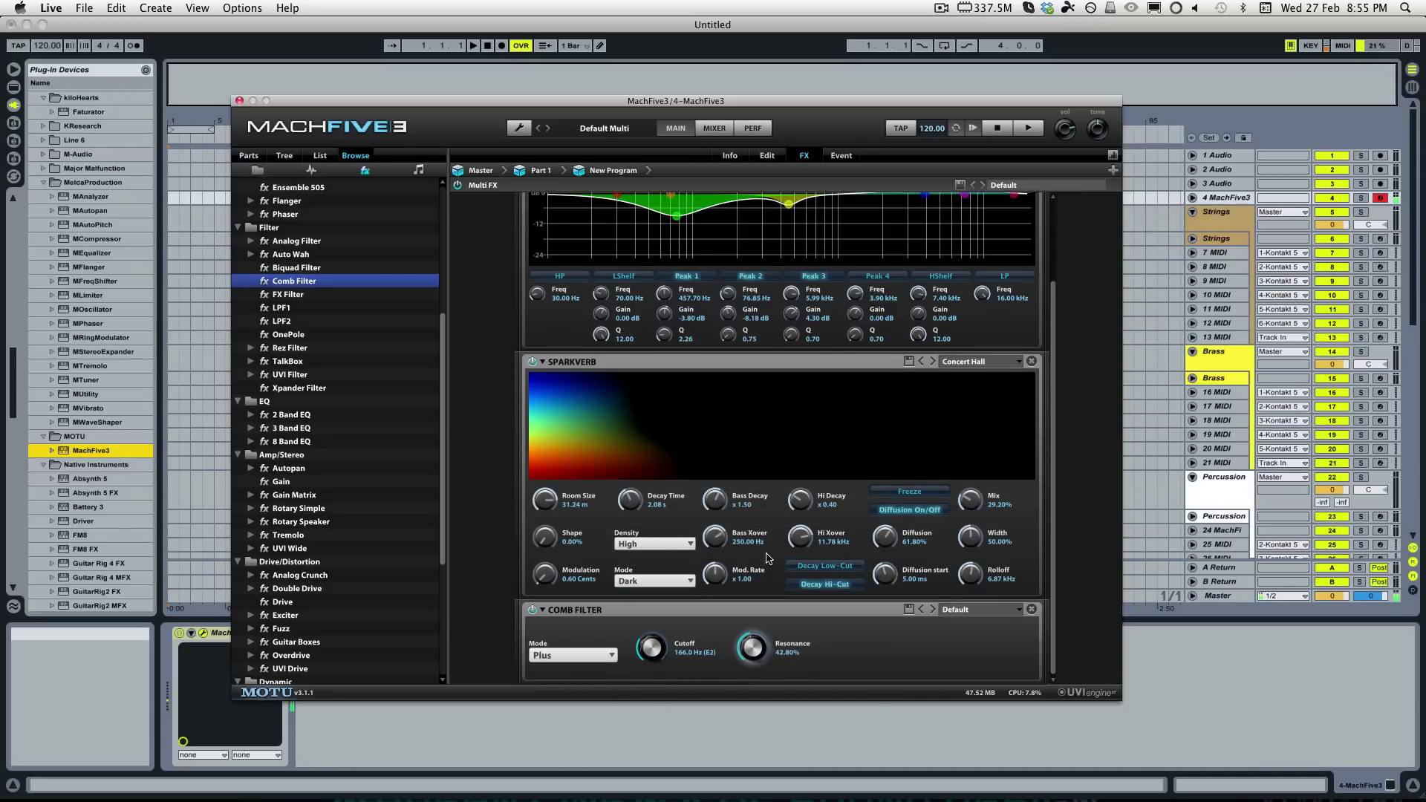
drag(659, 654, 665, 688)
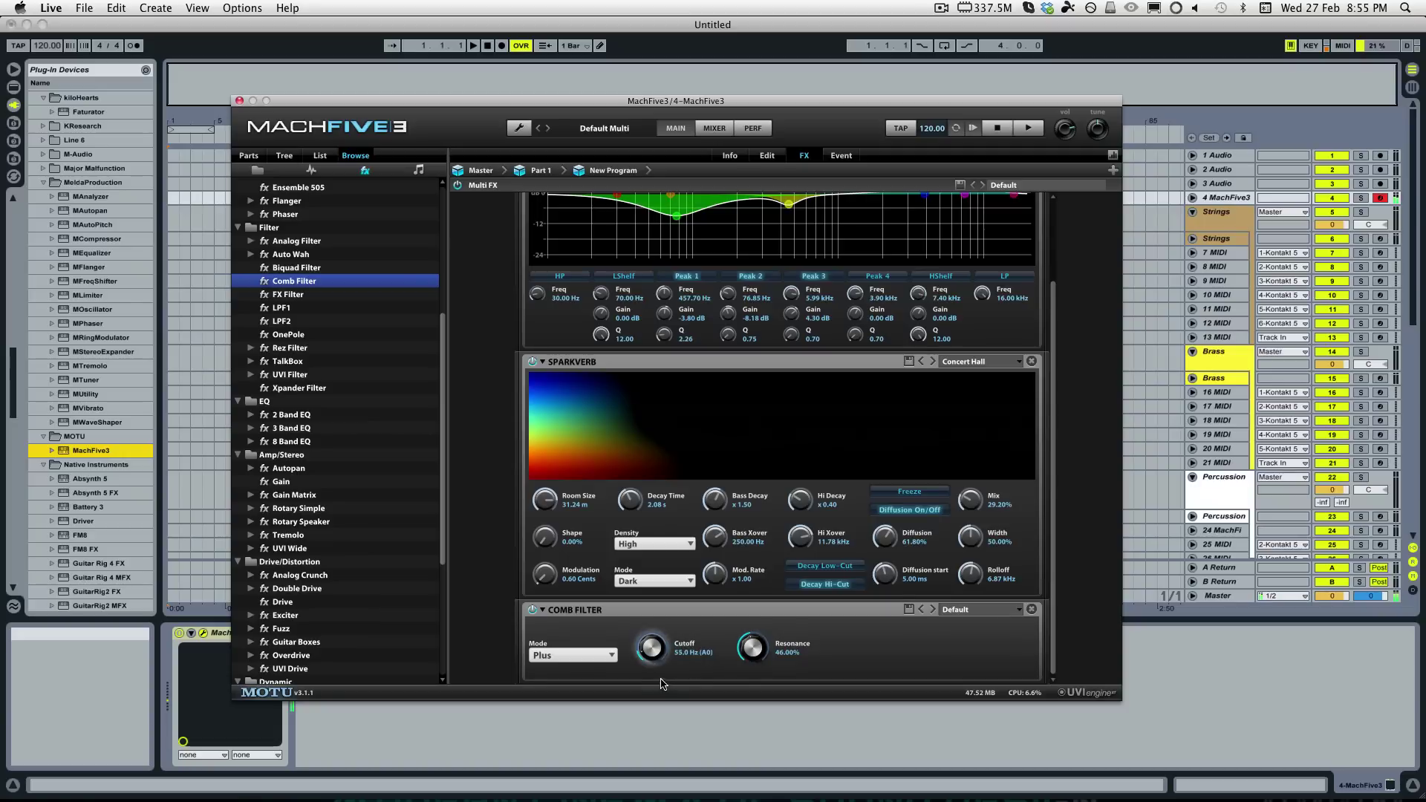
drag(751, 654, 751, 611)
drag(652, 652, 658, 581)
Step: Switch the Comb Filter's mode to Minus and raise its cutoff to 2.42 kHz
click(579, 654)
click(584, 686)
drag(655, 649, 658, 595)
Step: Modulate the Comb Filter's cutoff with a new program-level Multi Envelope and open its modulation settings
right_click(658, 644)
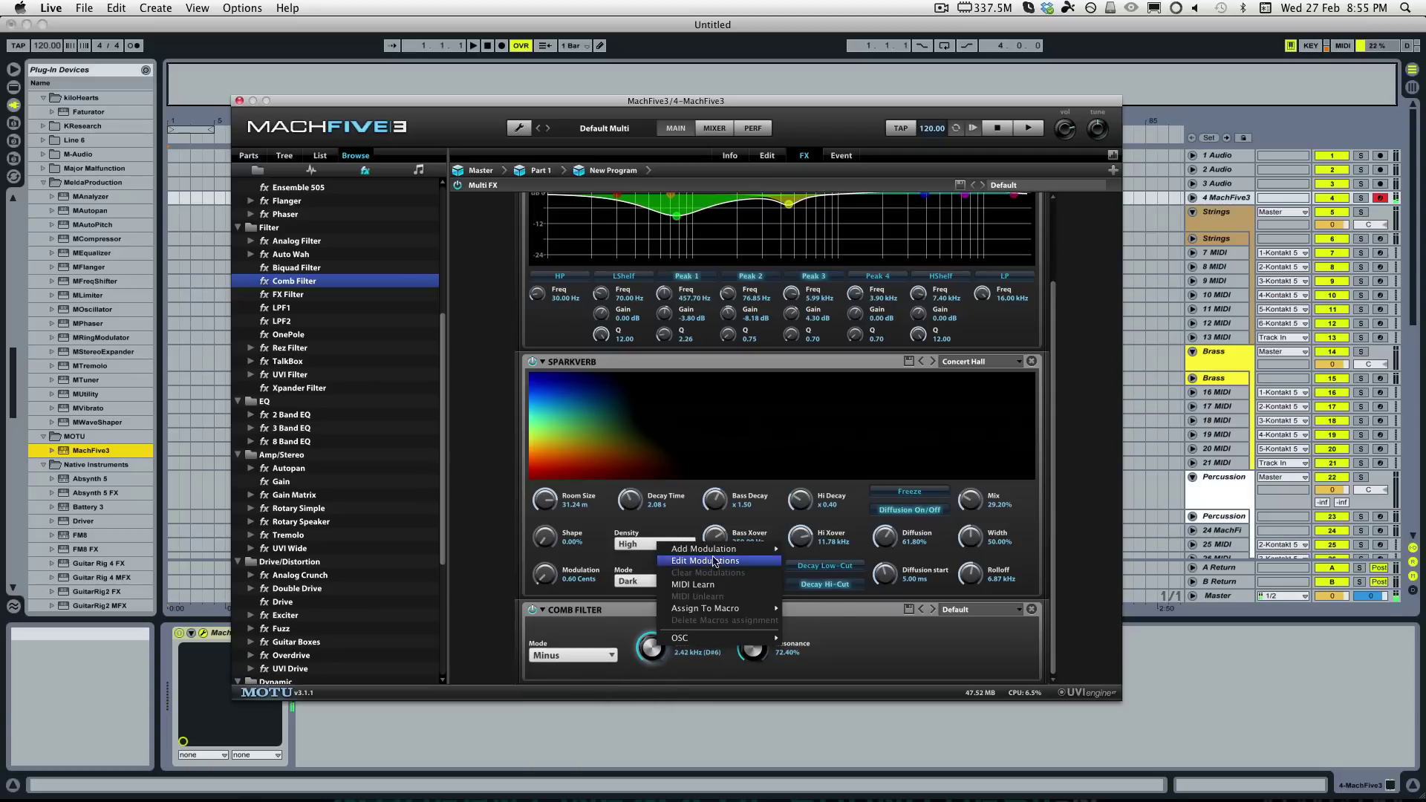
mouse_move(735, 549)
mouse_move(846, 548)
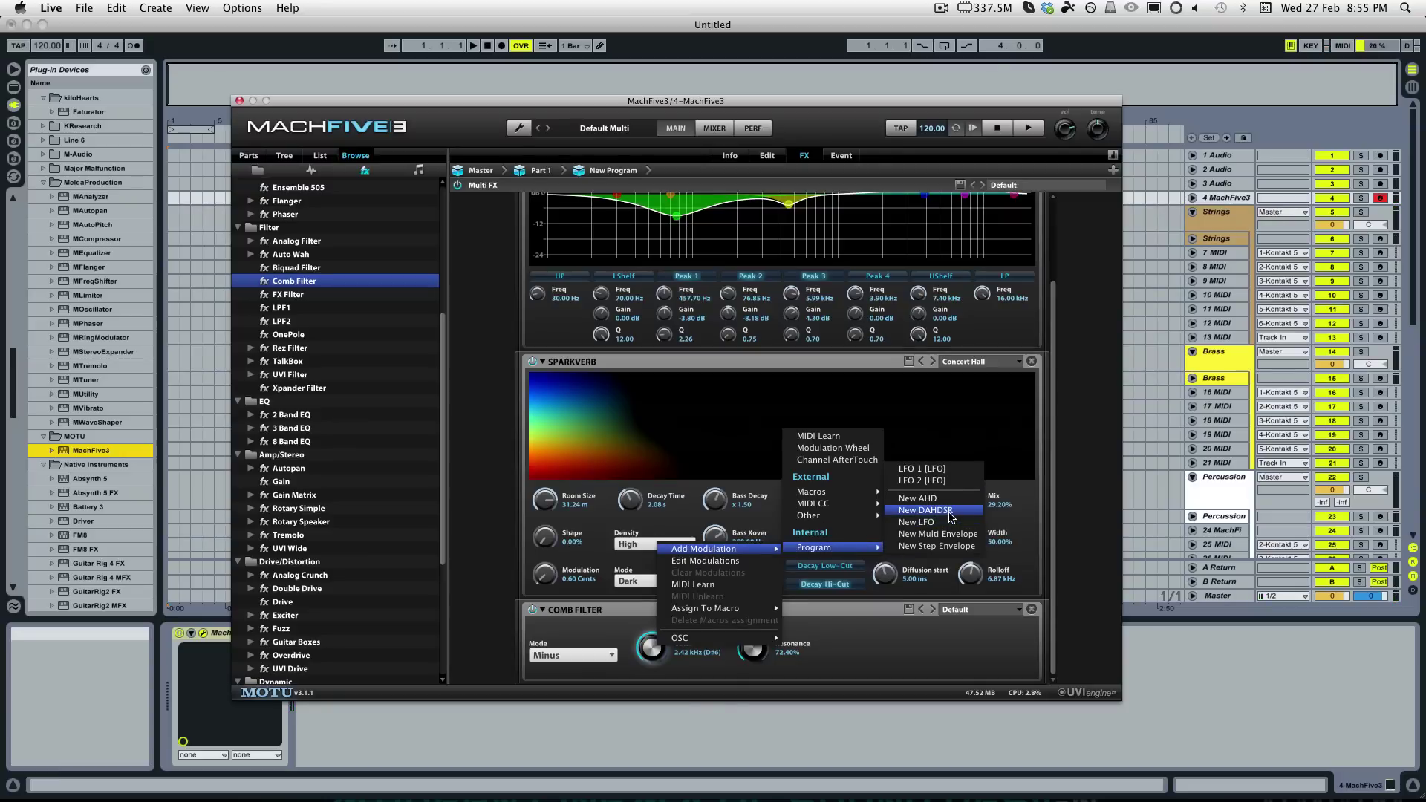
click(954, 535)
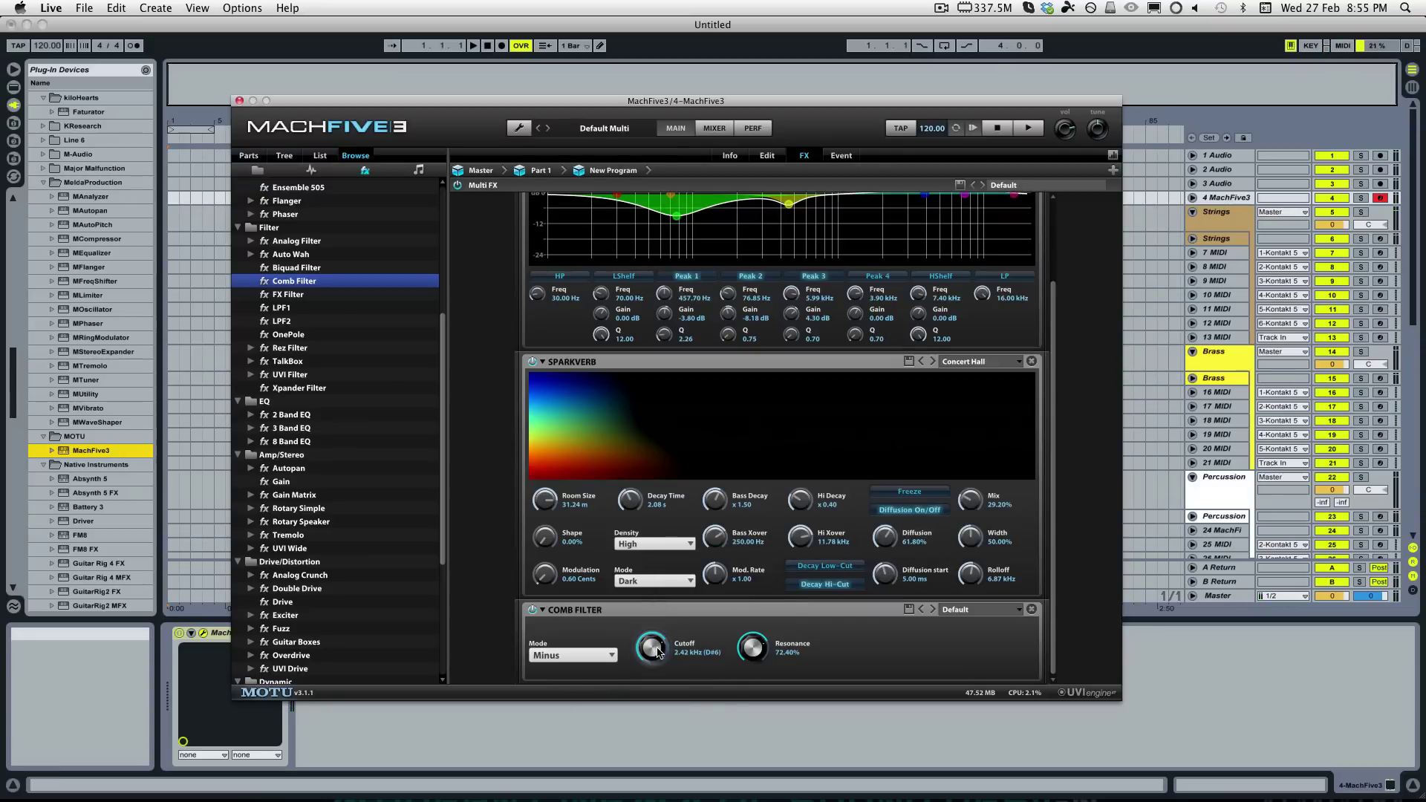
right_click(657, 650)
click(692, 562)
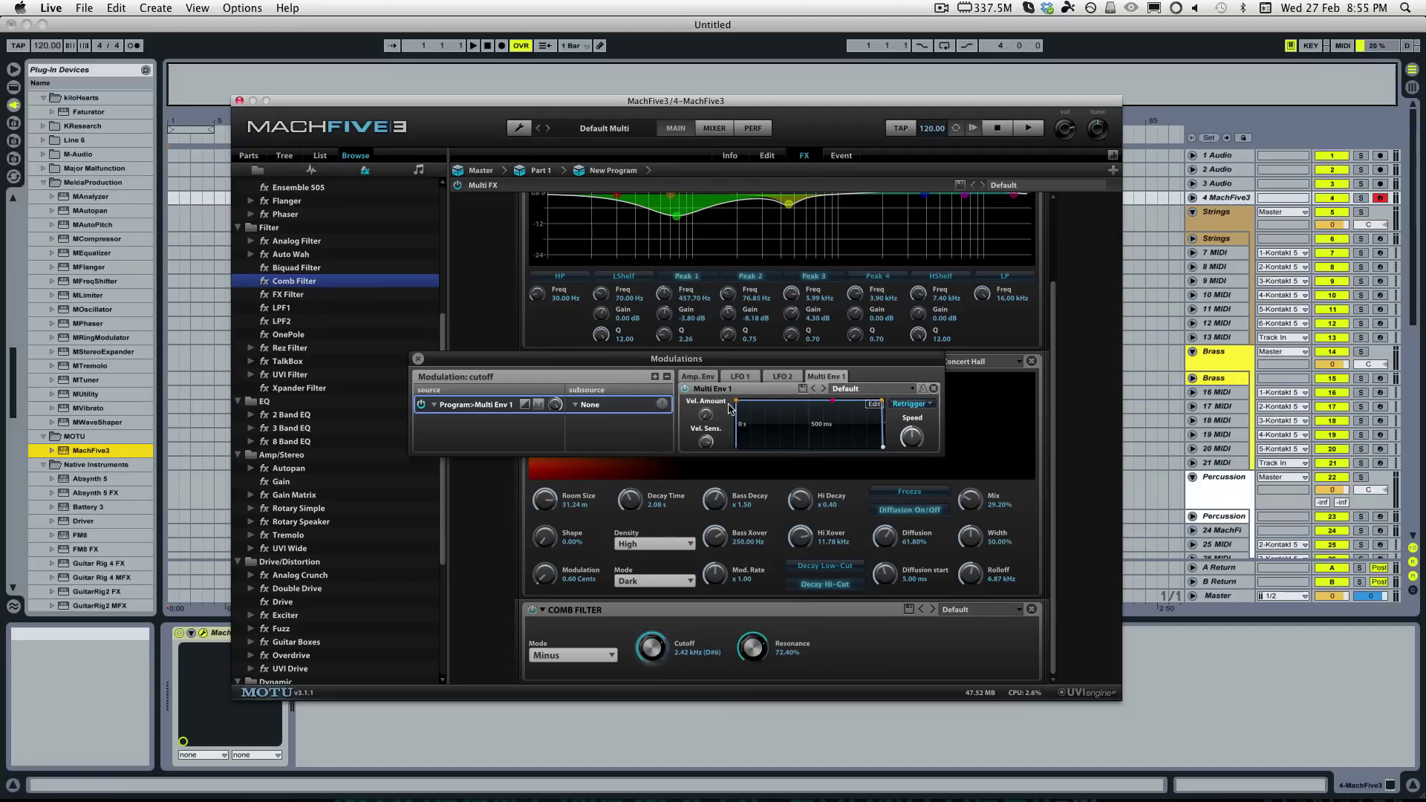
Step: Sync the Multi Envelope to tempo and shape it with a dip around 1.1.3 that rises back to full level
drag(761, 400, 806, 400)
click(919, 390)
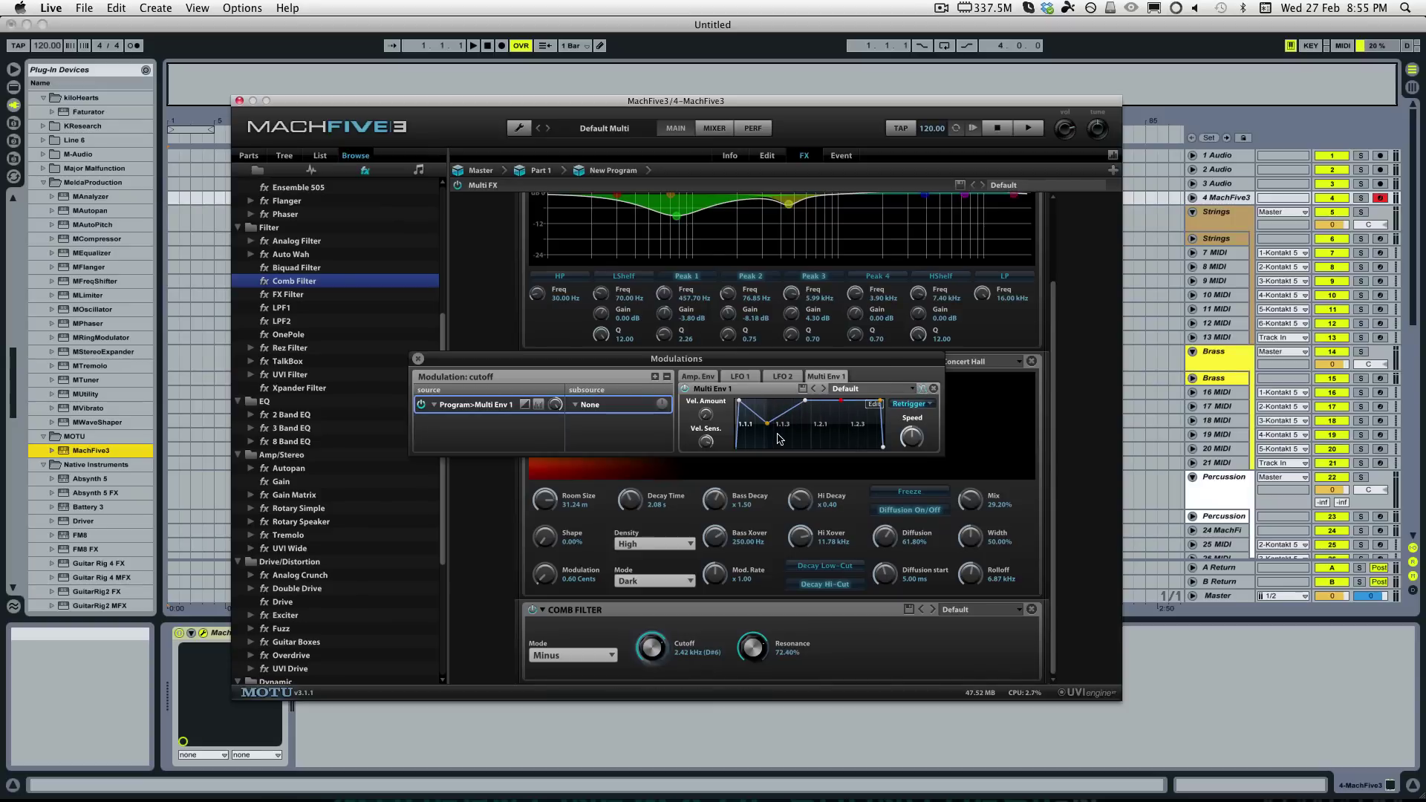
drag(805, 402, 779, 442)
mouse_move(549, 412)
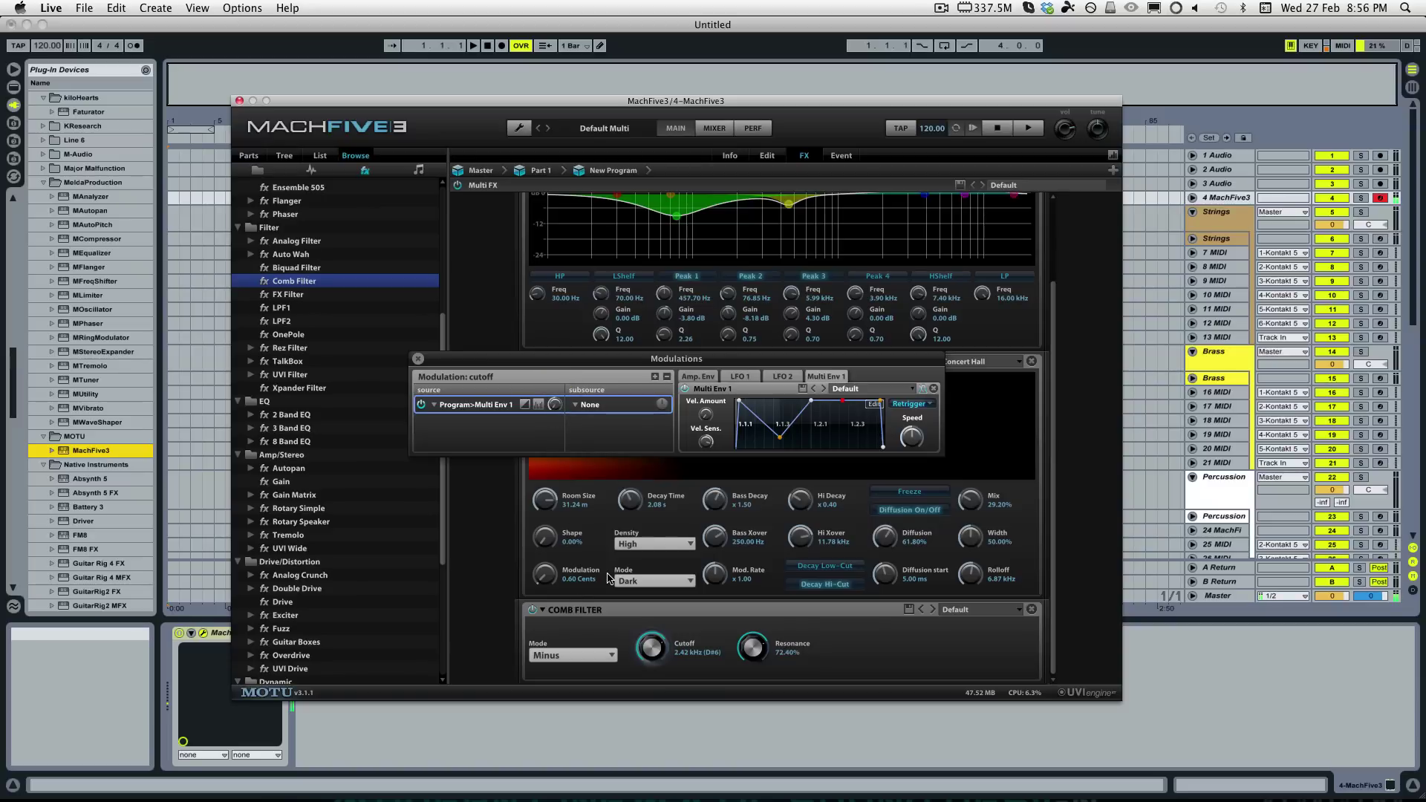
Step: Add points to the Multi Envelope that form a second dip around 1.2.3, and close the envelope and modulation windows
click(874, 405)
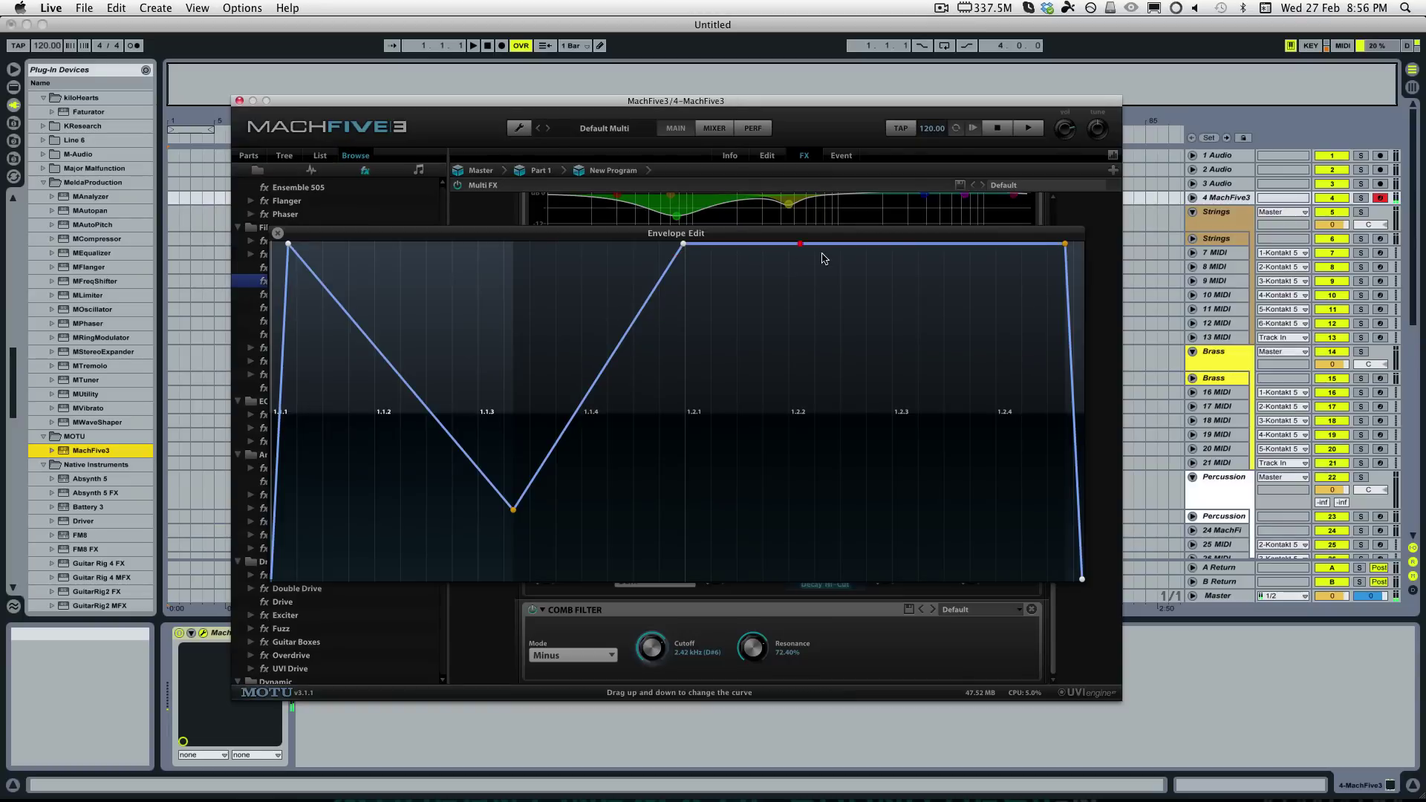
click(778, 281)
drag(831, 244, 909, 507)
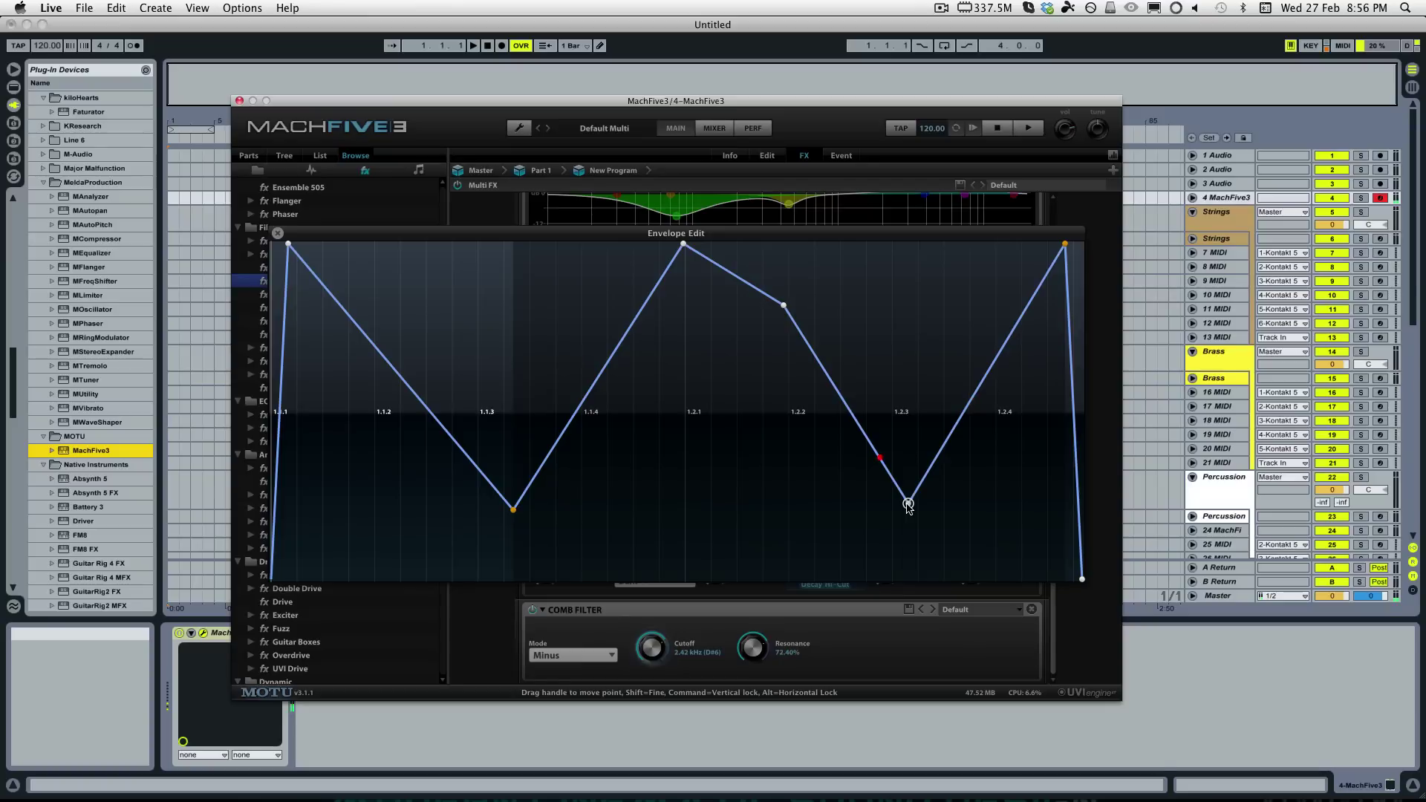
click(279, 234)
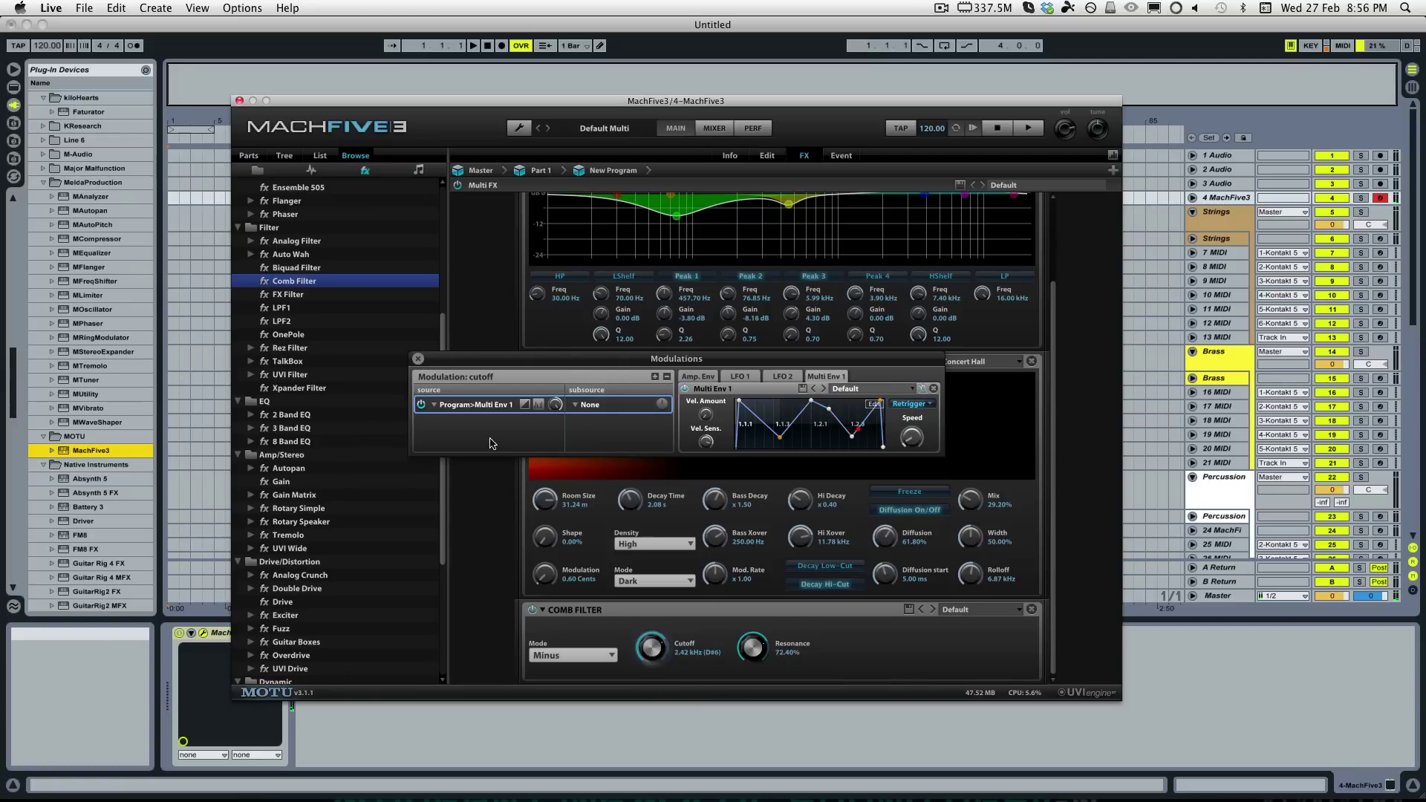
click(418, 361)
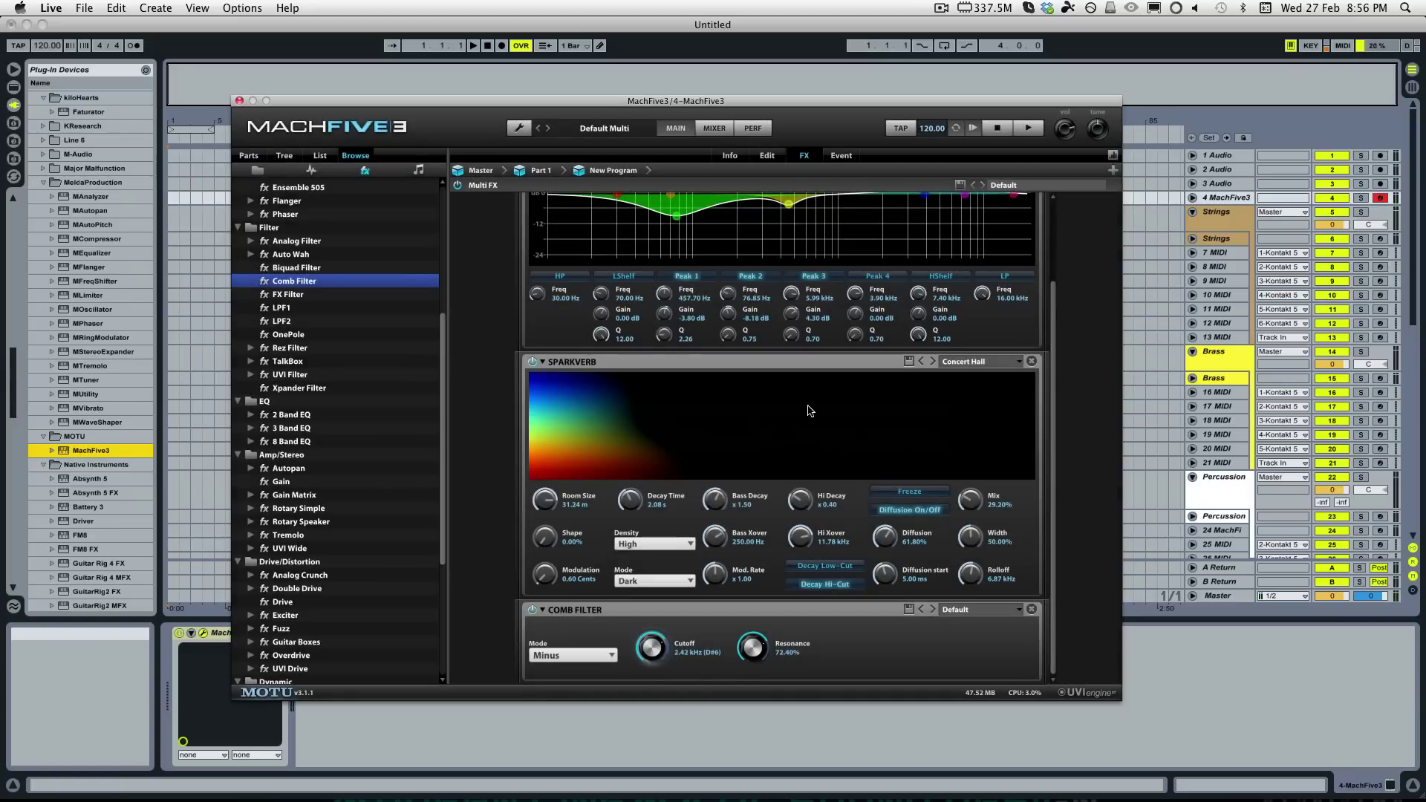
Step: Clear the modulations on the Comb Filter's cutoff and modulate it with a new program-level LFO instead
right_click(664, 648)
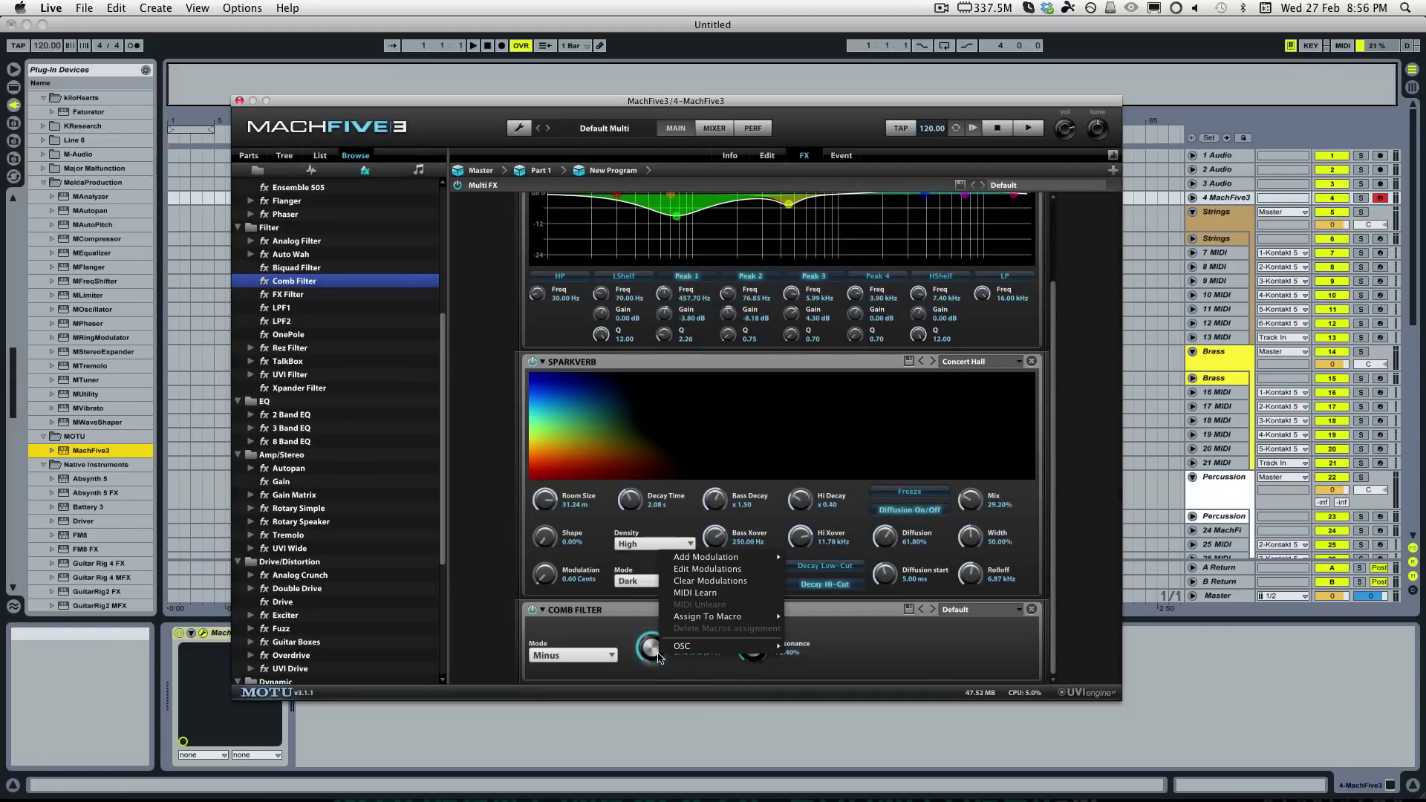
click(717, 582)
right_click(658, 654)
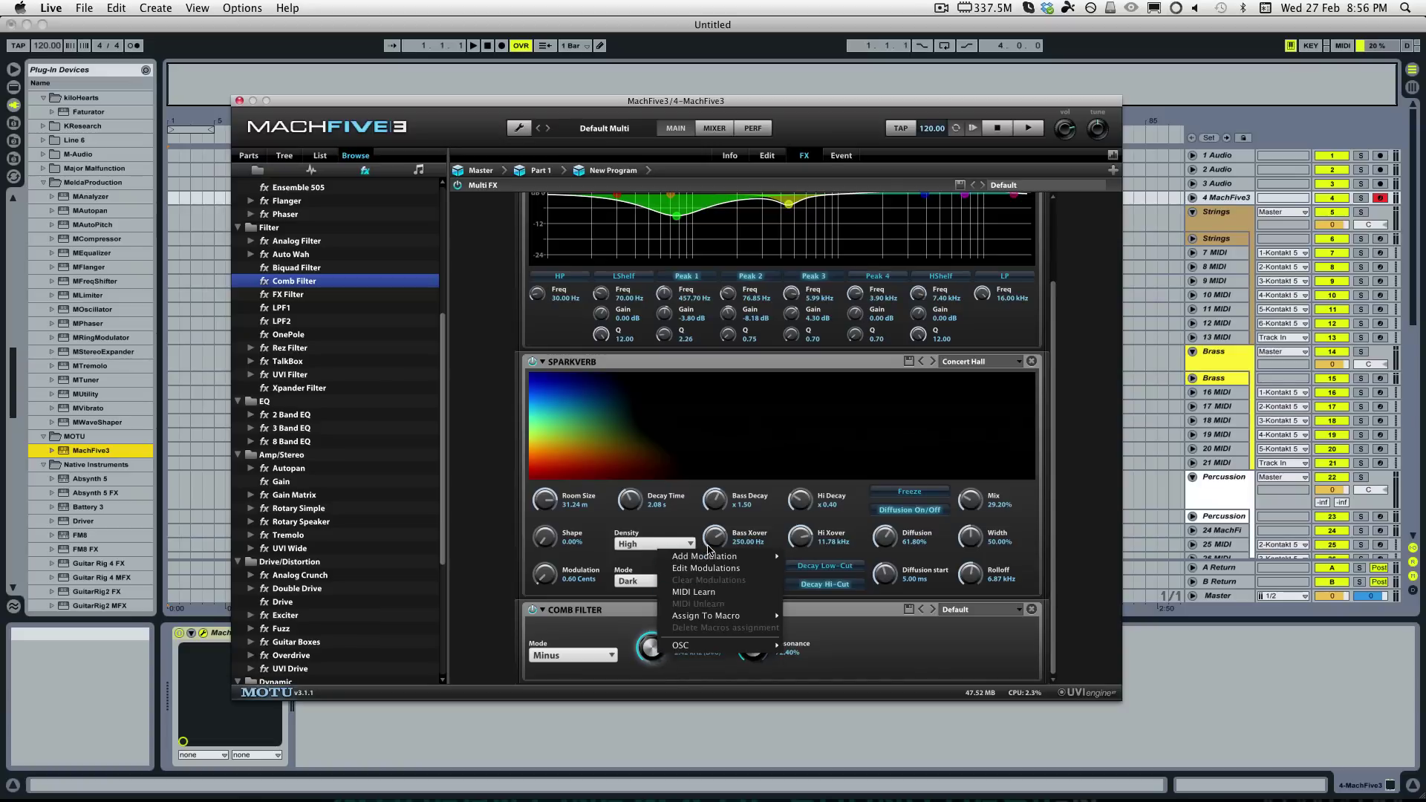
mouse_move(716, 557)
mouse_move(836, 557)
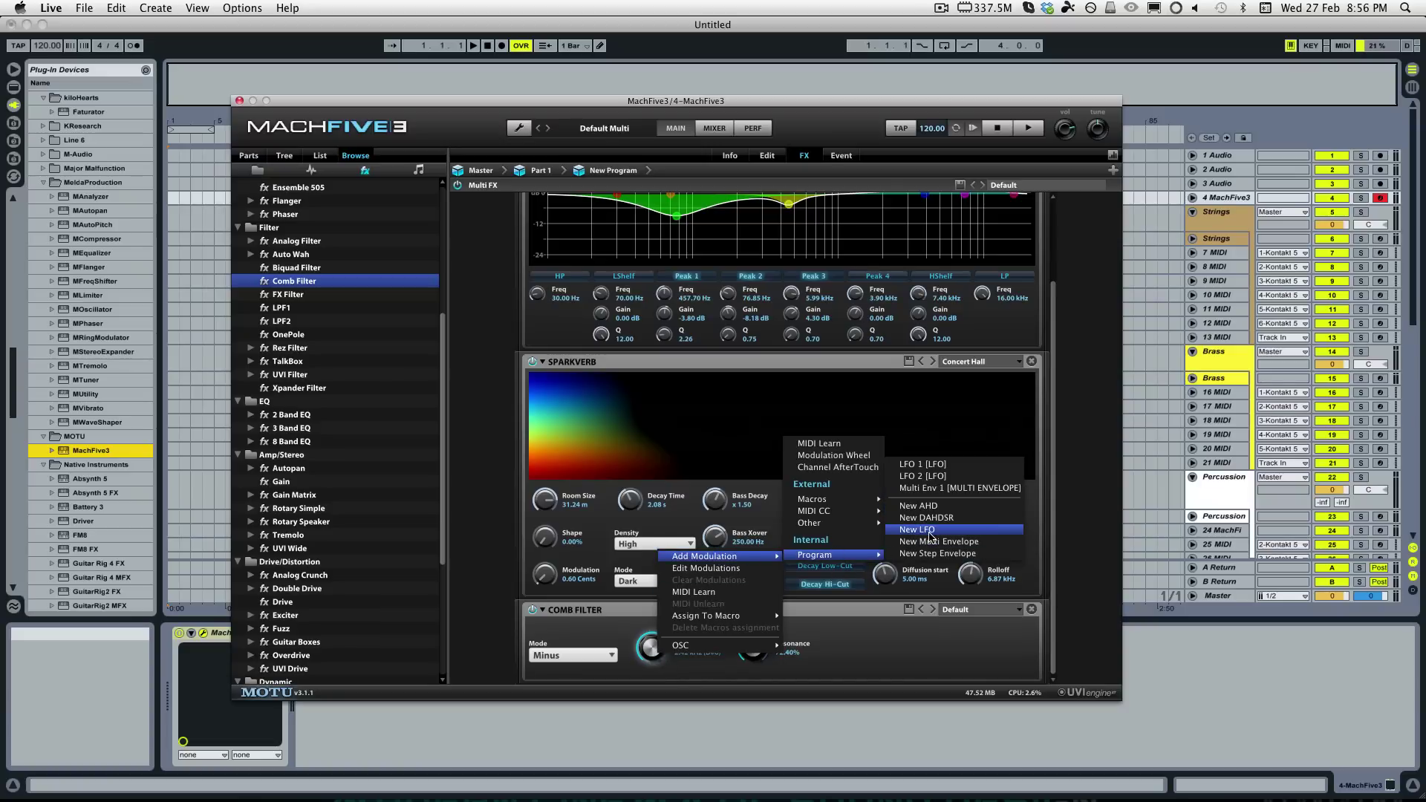
click(930, 532)
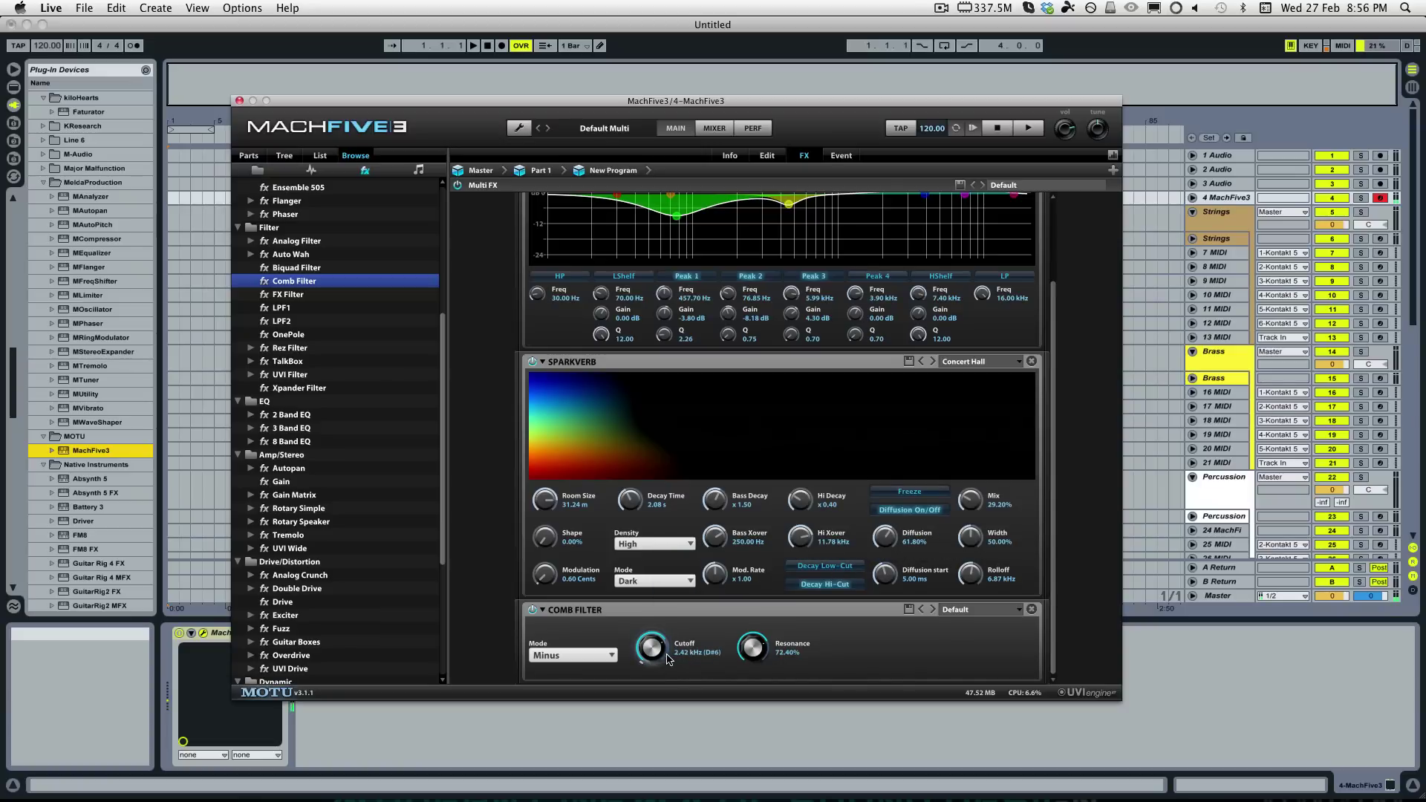
Step: Check the new LFO's modulation settings and lower the Comb Filter's cutoff to about 74 Hz (D1)
right_click(657, 654)
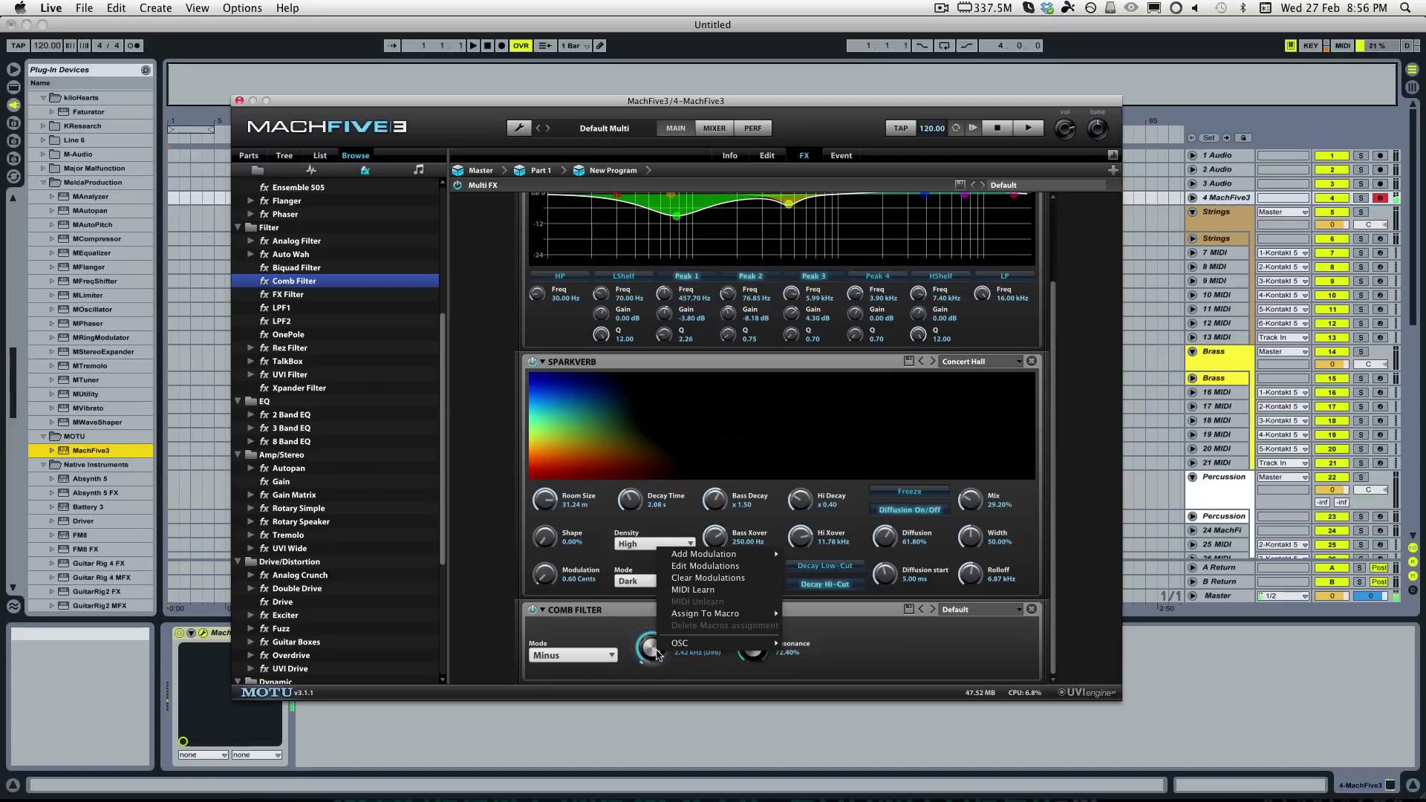
click(705, 569)
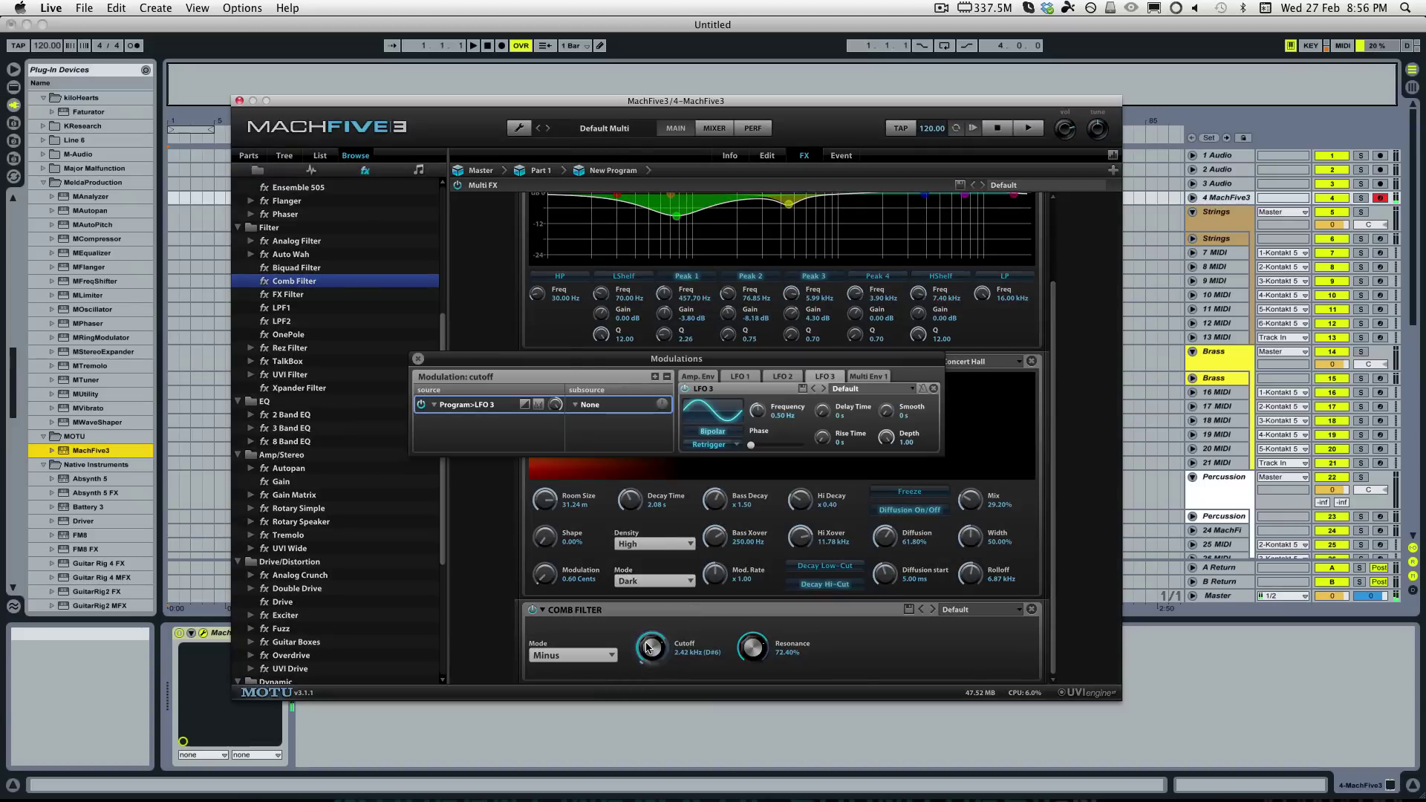
click(418, 359)
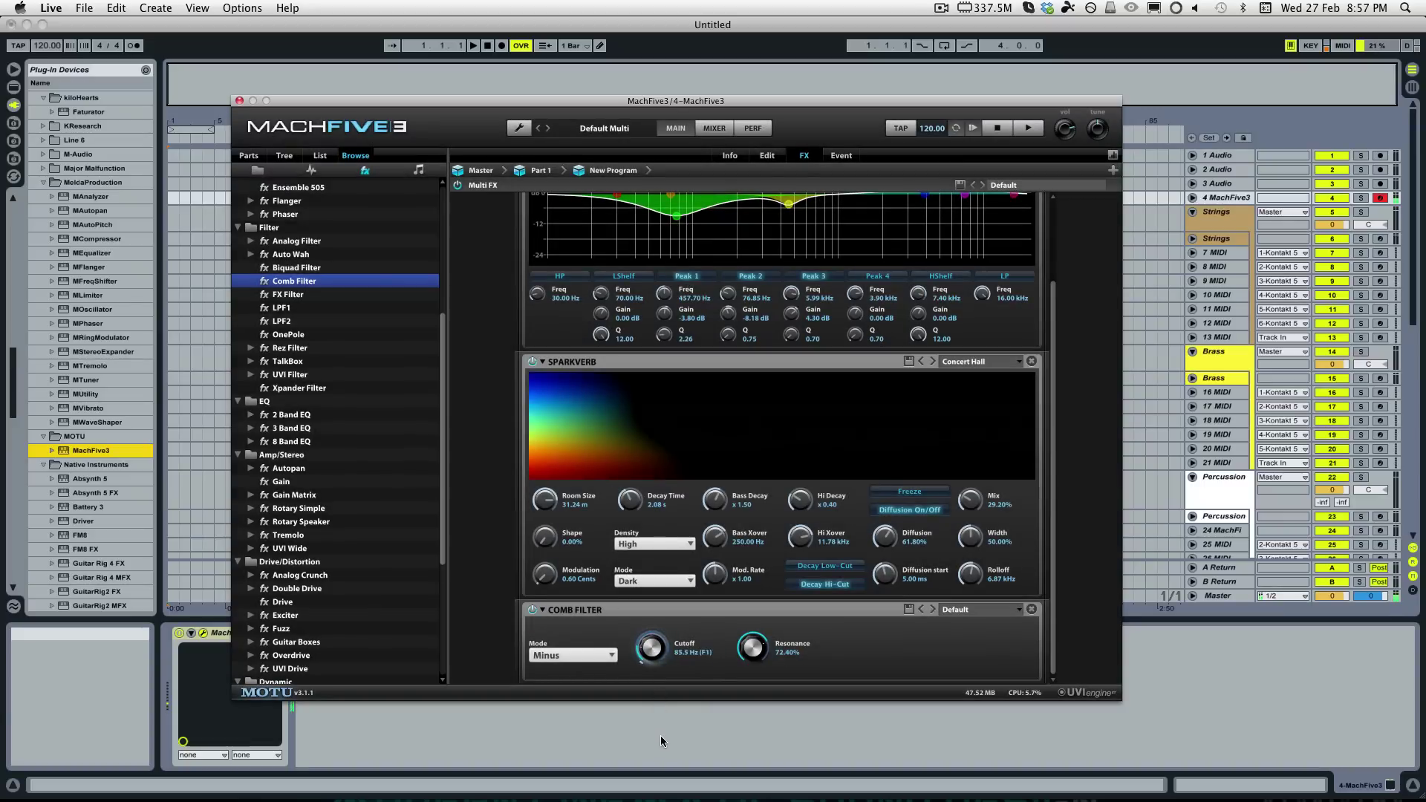
Step: Set LFO 3 on the Comb Filter's cutoff to a RampDown waveform, synced to tempo at a frequency of 1/4
right_click(663, 653)
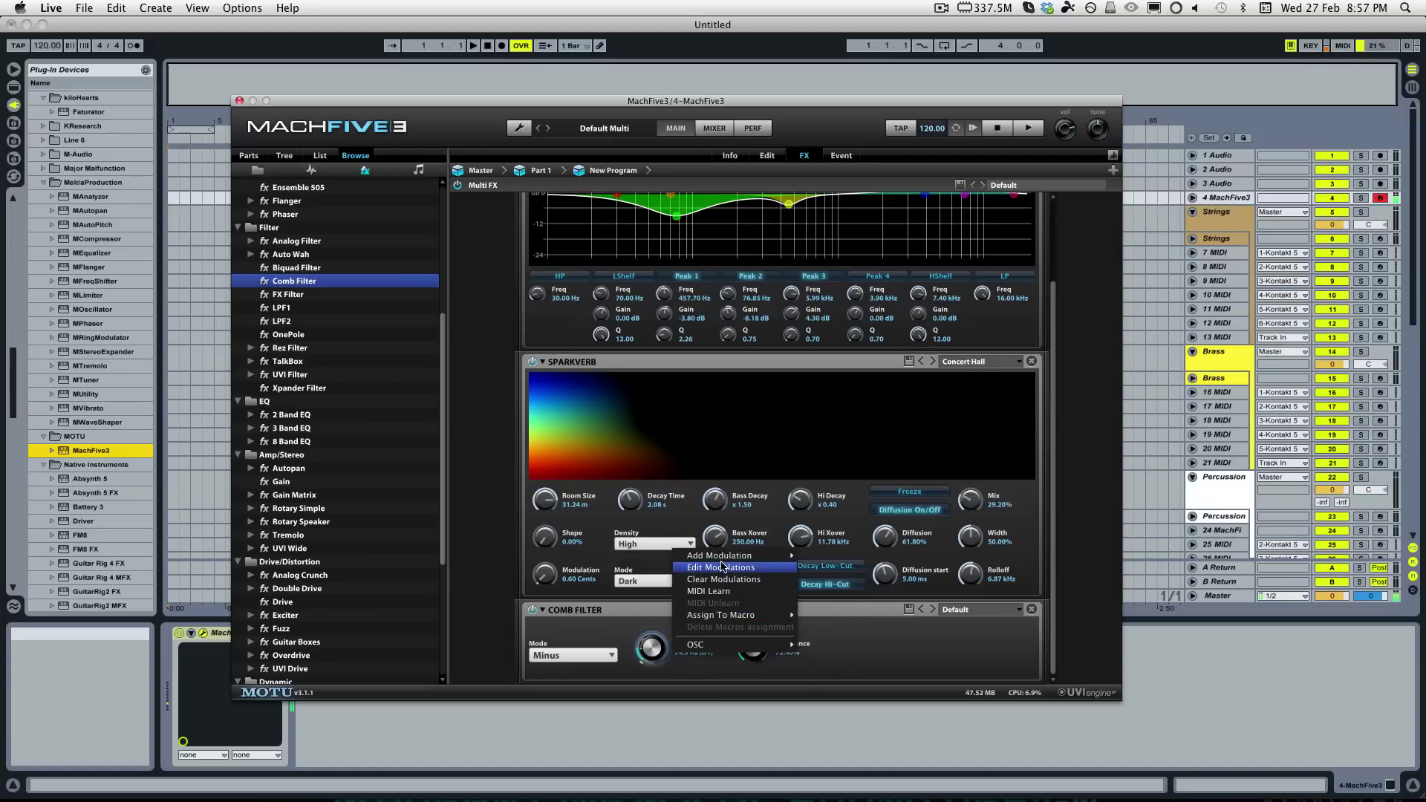
click(720, 566)
click(724, 400)
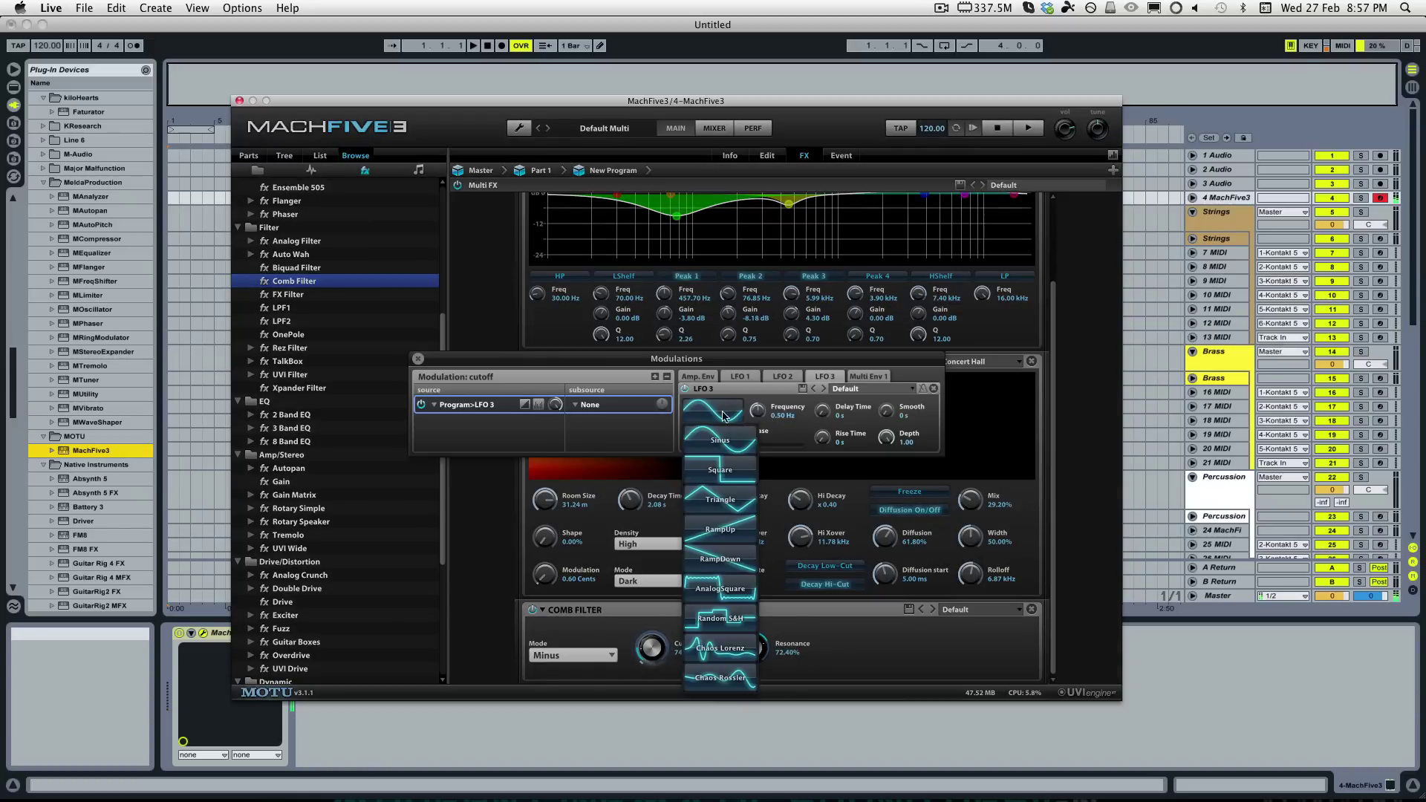
click(730, 558)
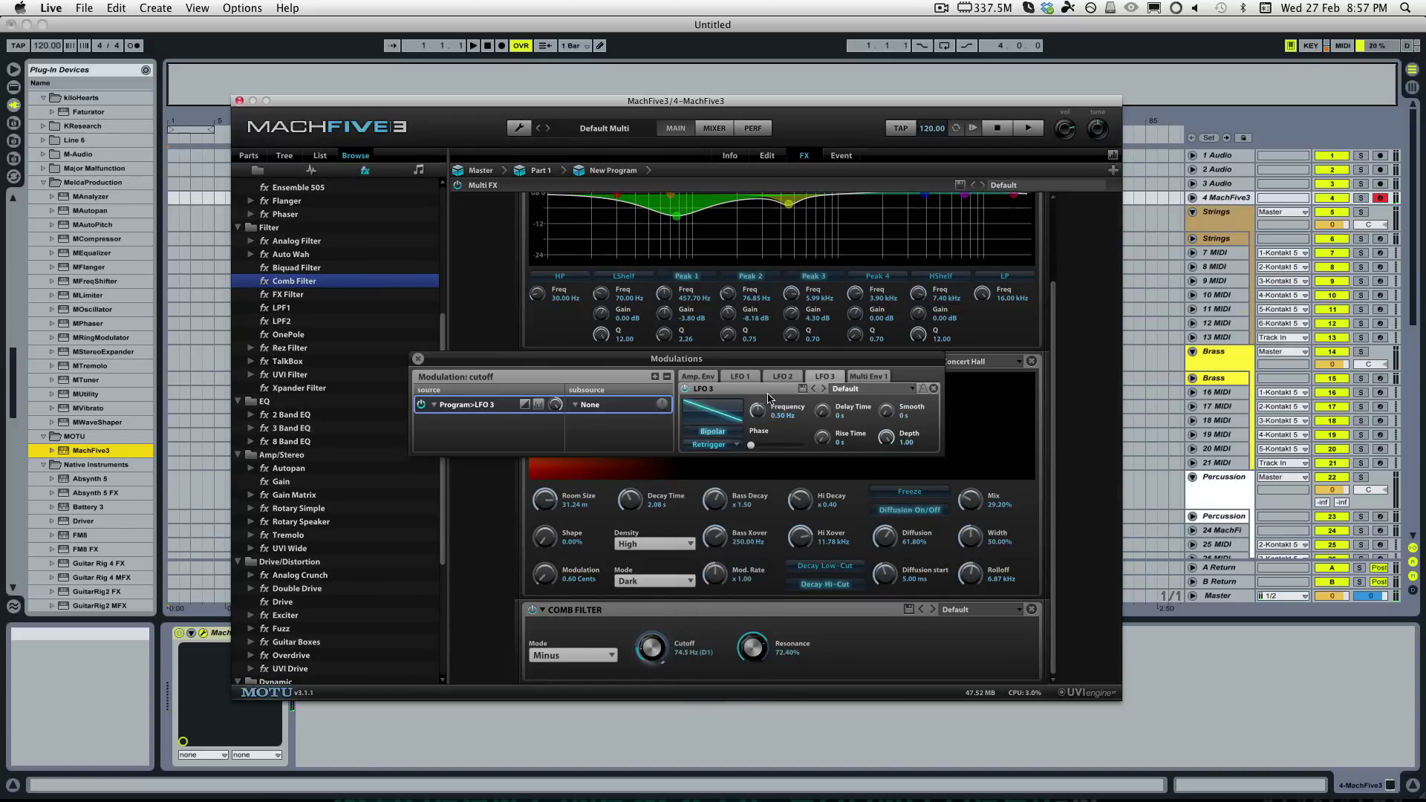
click(922, 389)
drag(762, 411, 756, 333)
Step: Change LFO 3 on the Comb Filter's cutoff to a Sinus waveform at a frequency of 1/1, and close the modulation window
mouse_move(557, 408)
drag(558, 411, 560, 485)
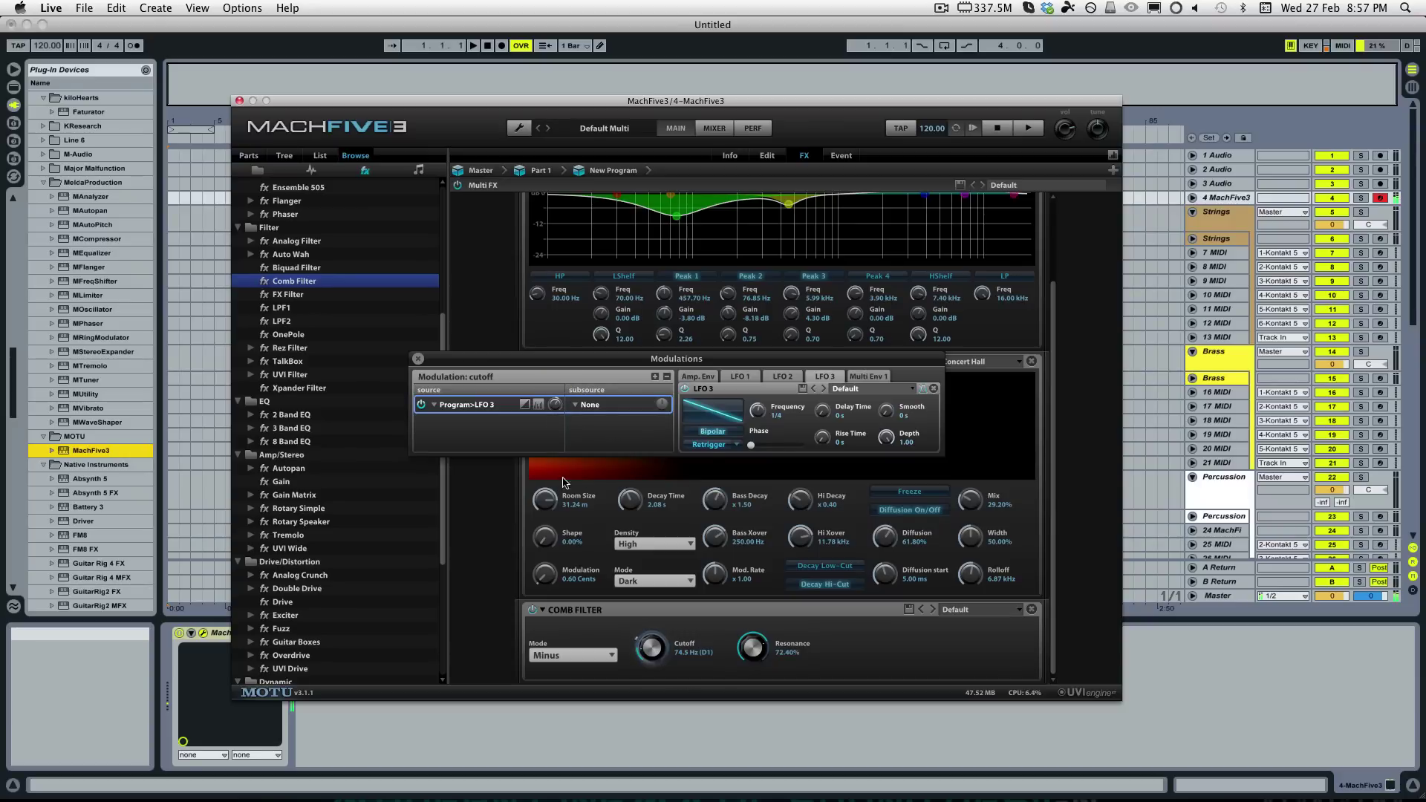
drag(755, 412, 765, 458)
click(719, 418)
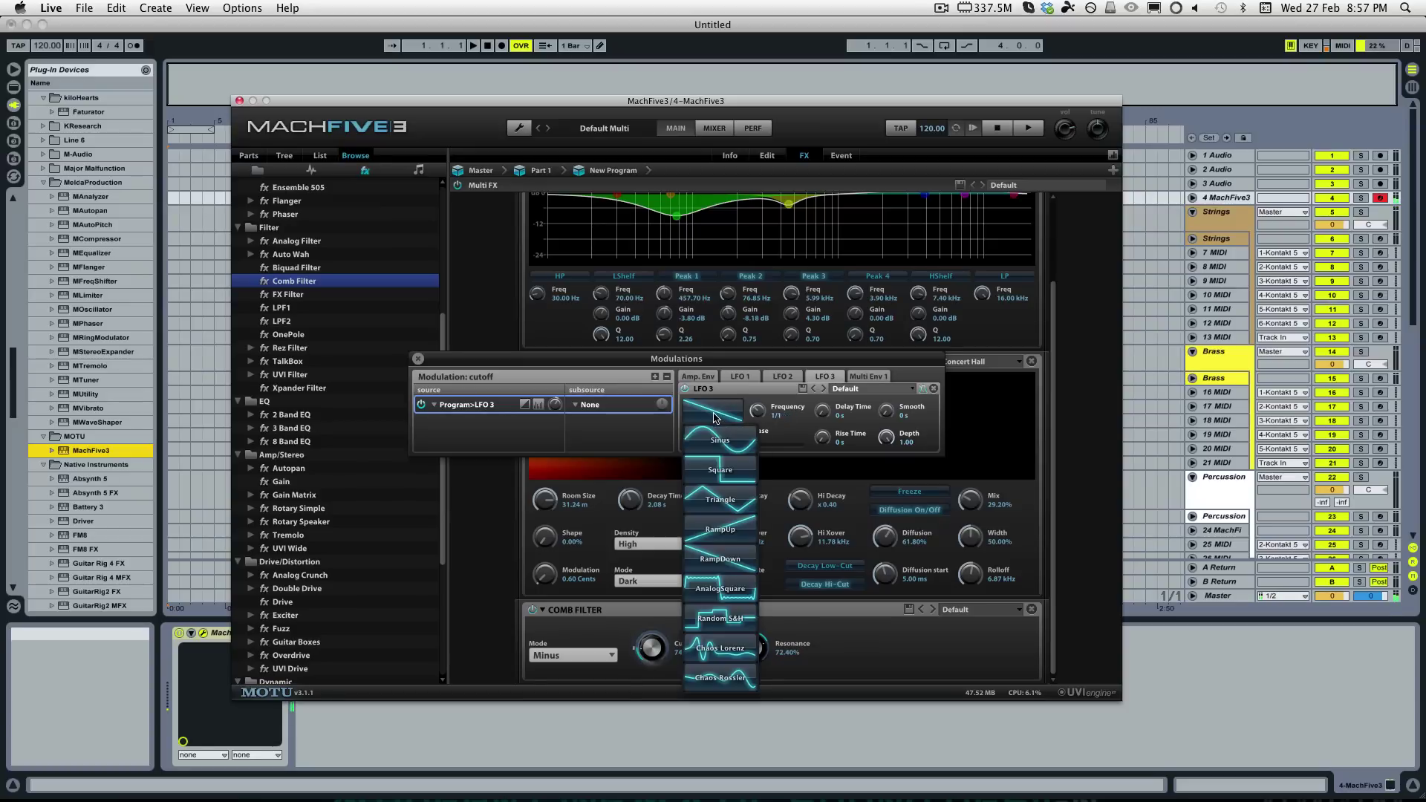
click(724, 437)
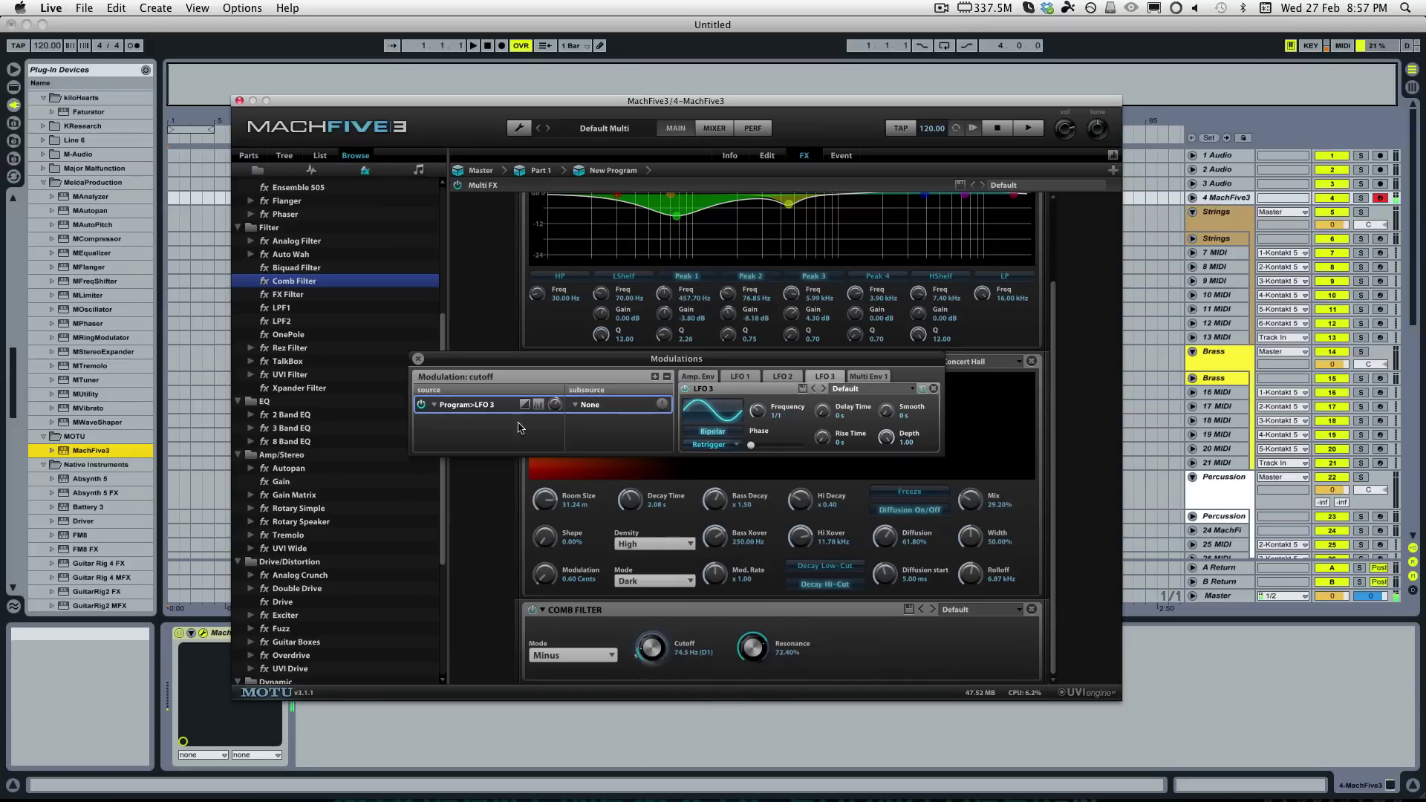
click(417, 359)
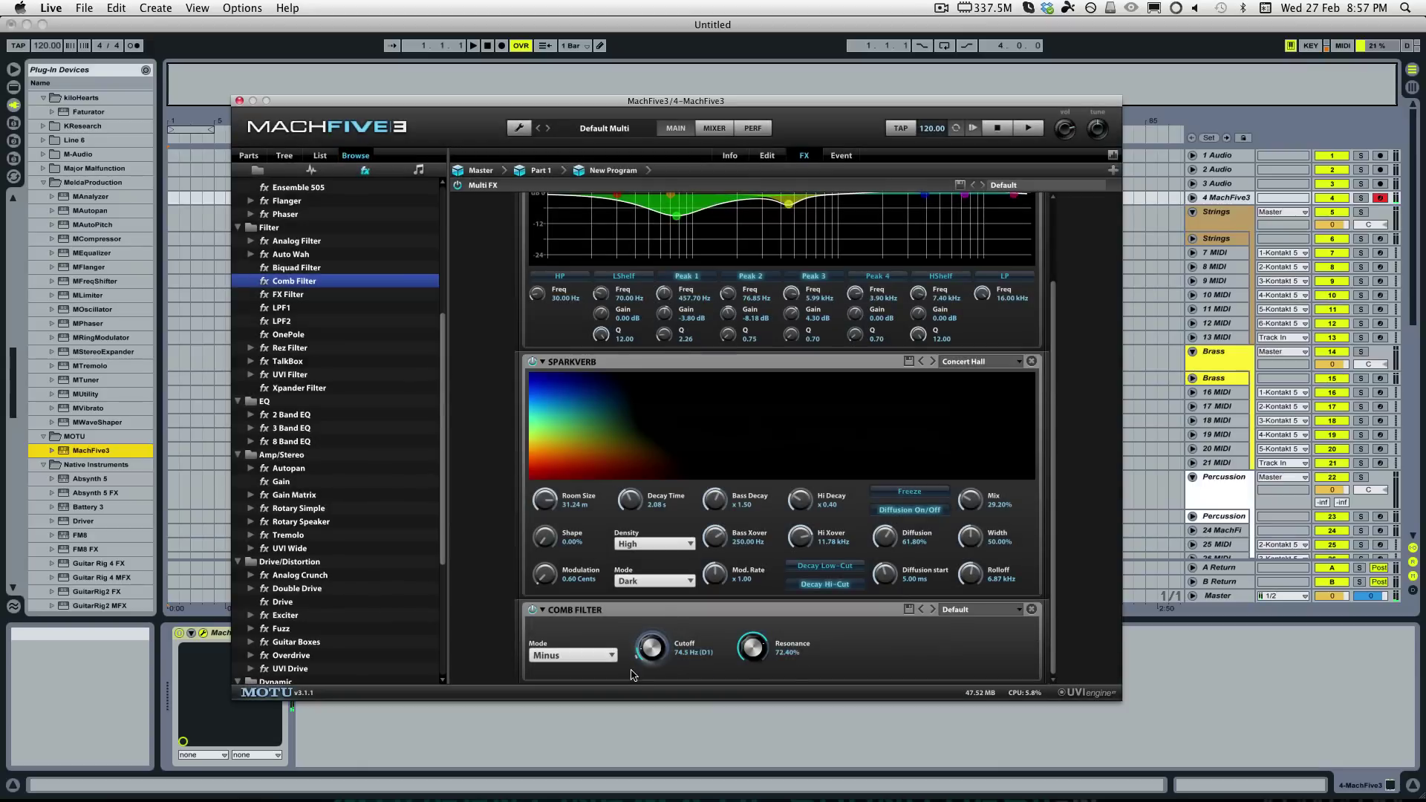
Step: Set the Comb Filter's cutoff to about 1.18 kHz (D5) and resonance to about 61.6%, and remove the filter from the effects chain
drag(650, 652, 651, 581)
mouse_move(746, 640)
mouse_down()
mouse_move(744, 661)
mouse_move(740, 640)
mouse_up()
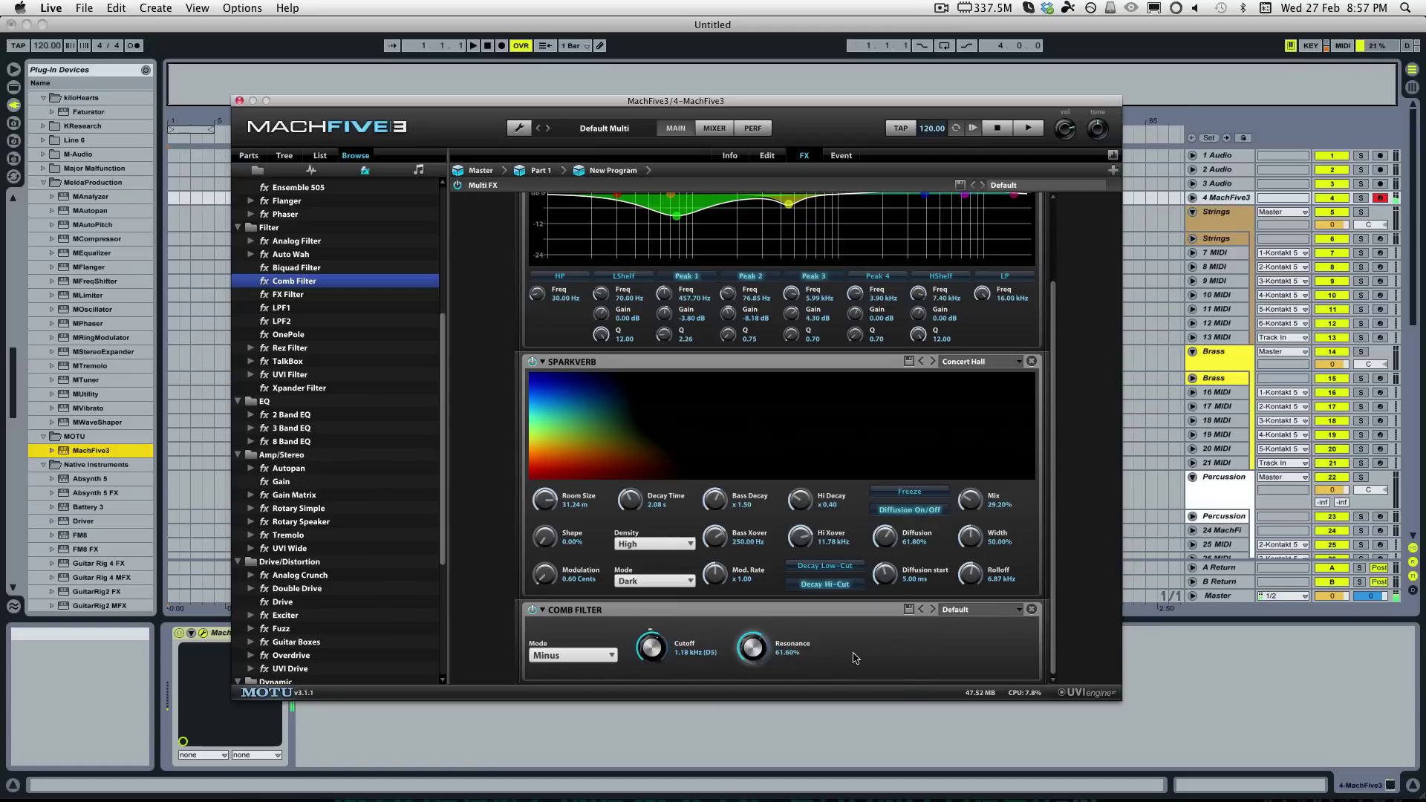
click(1031, 609)
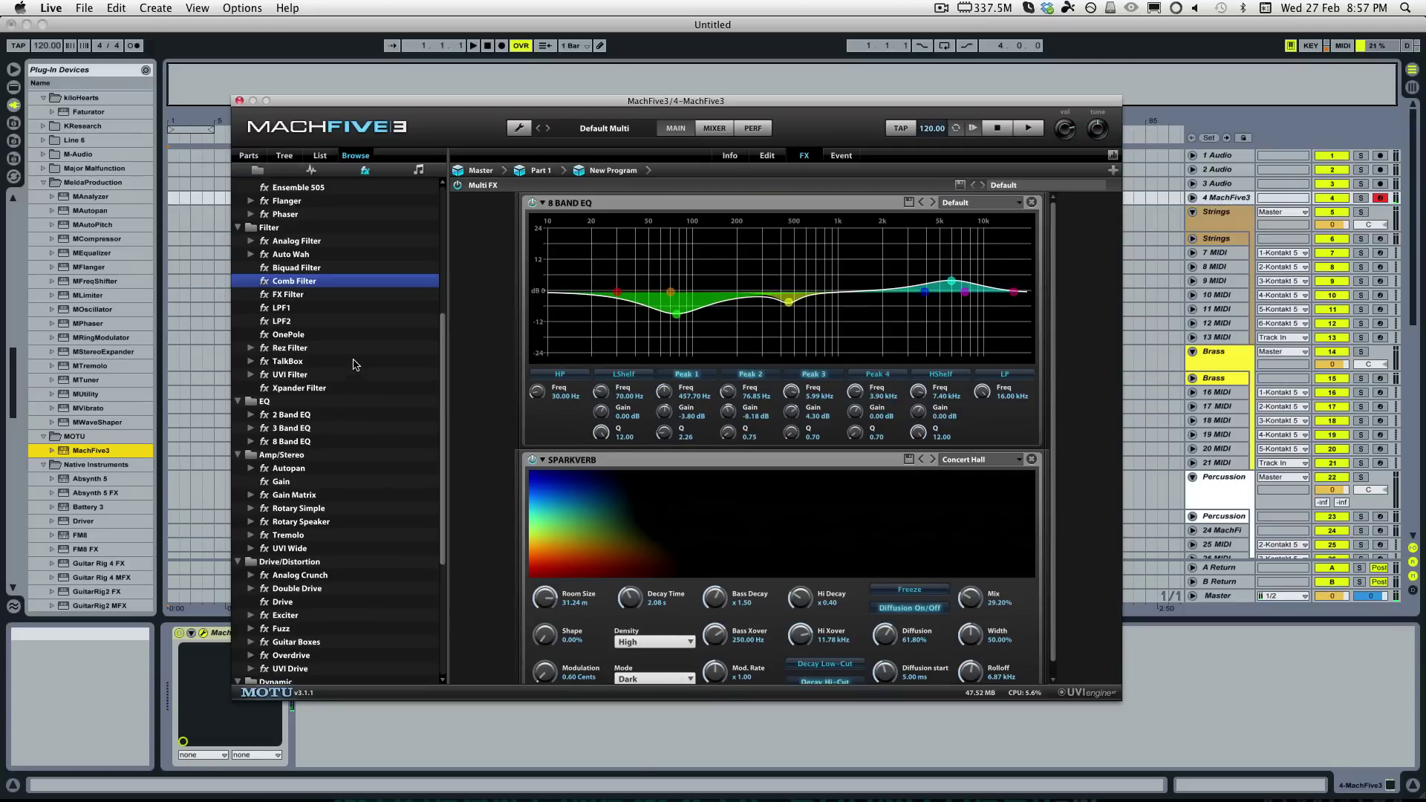
Step: Try a TalkBox after SparkVerb with cutoff at about 530 Hz and resonance at about 64.4%, and remove it
drag(441, 354, 443, 358)
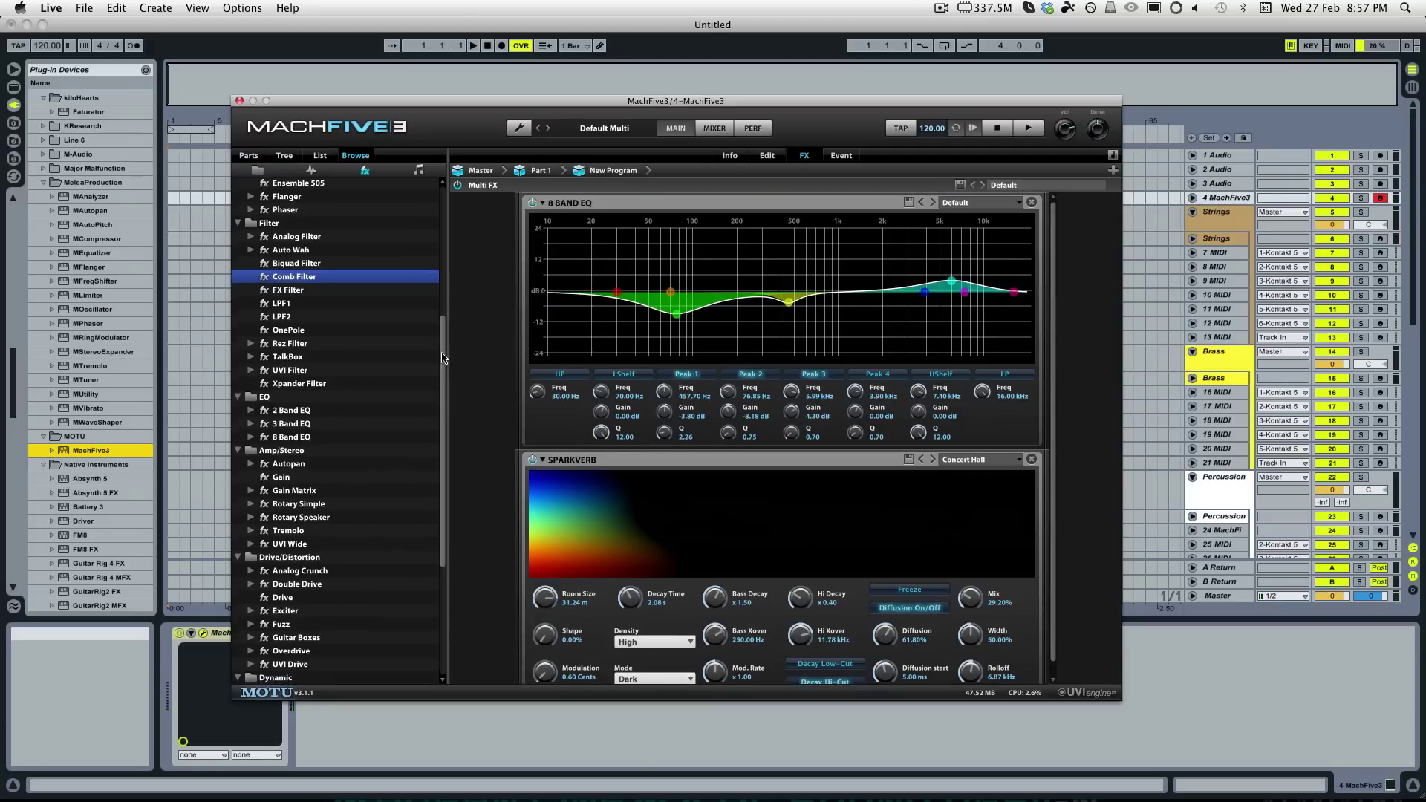
drag(295, 357, 695, 669)
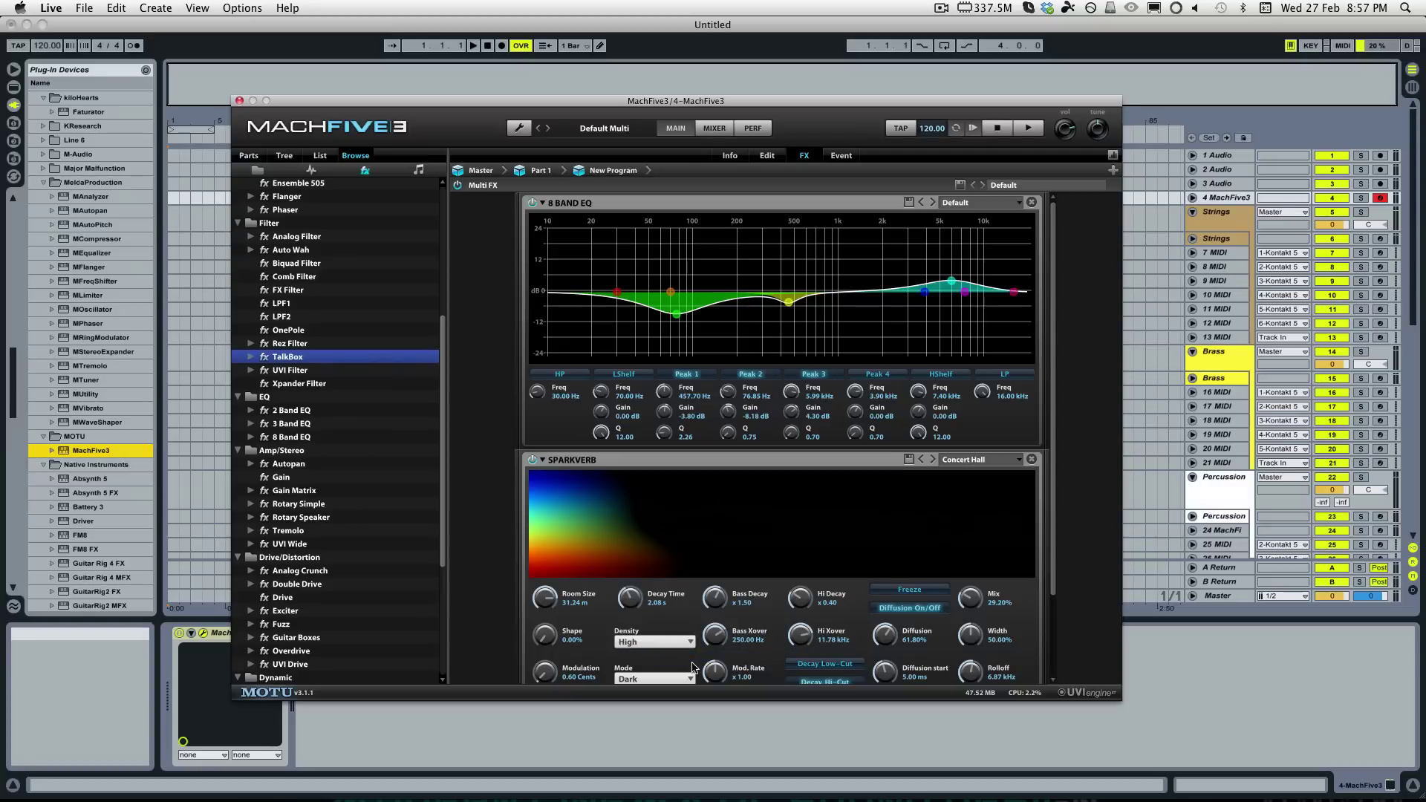
scroll(1053, 498, down, 3)
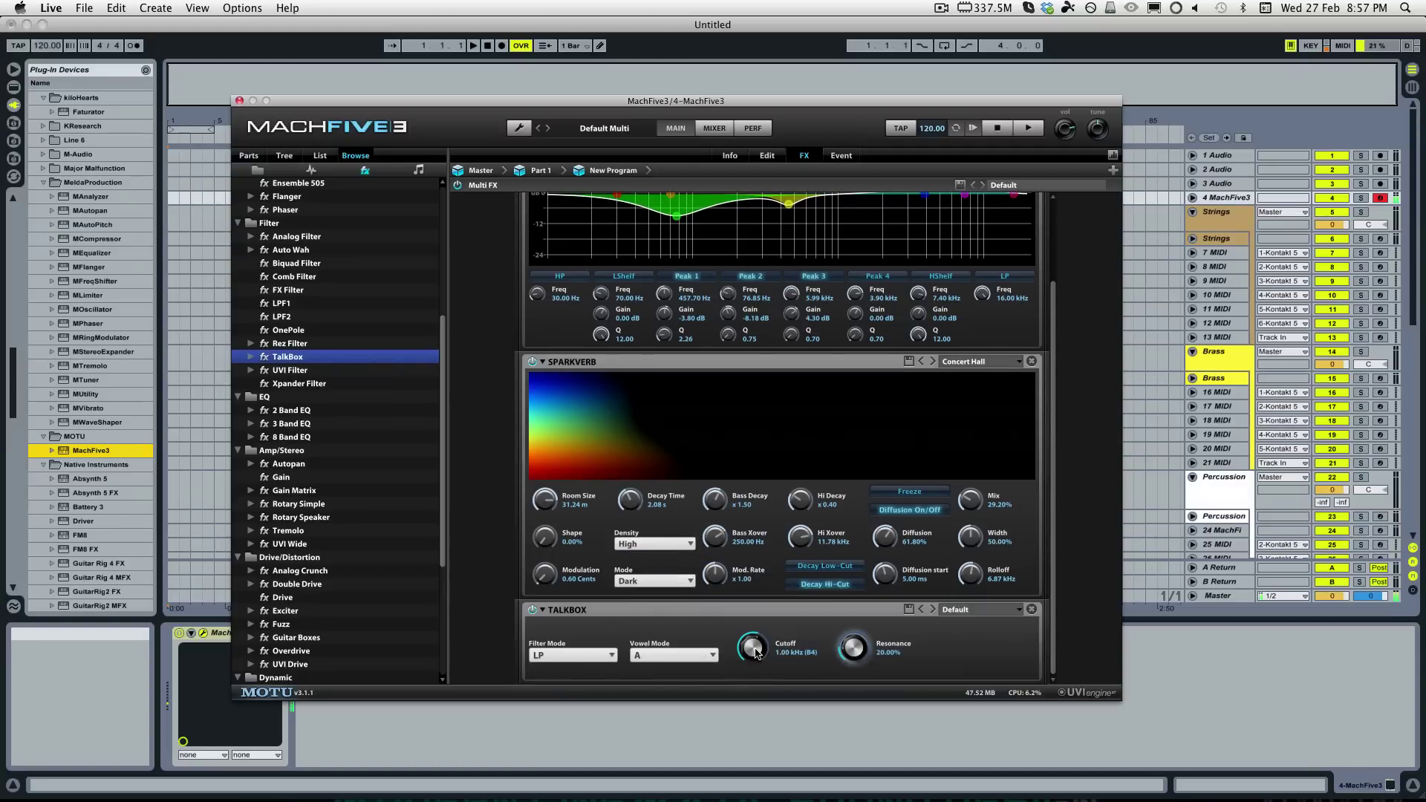
drag(756, 652, 762, 624)
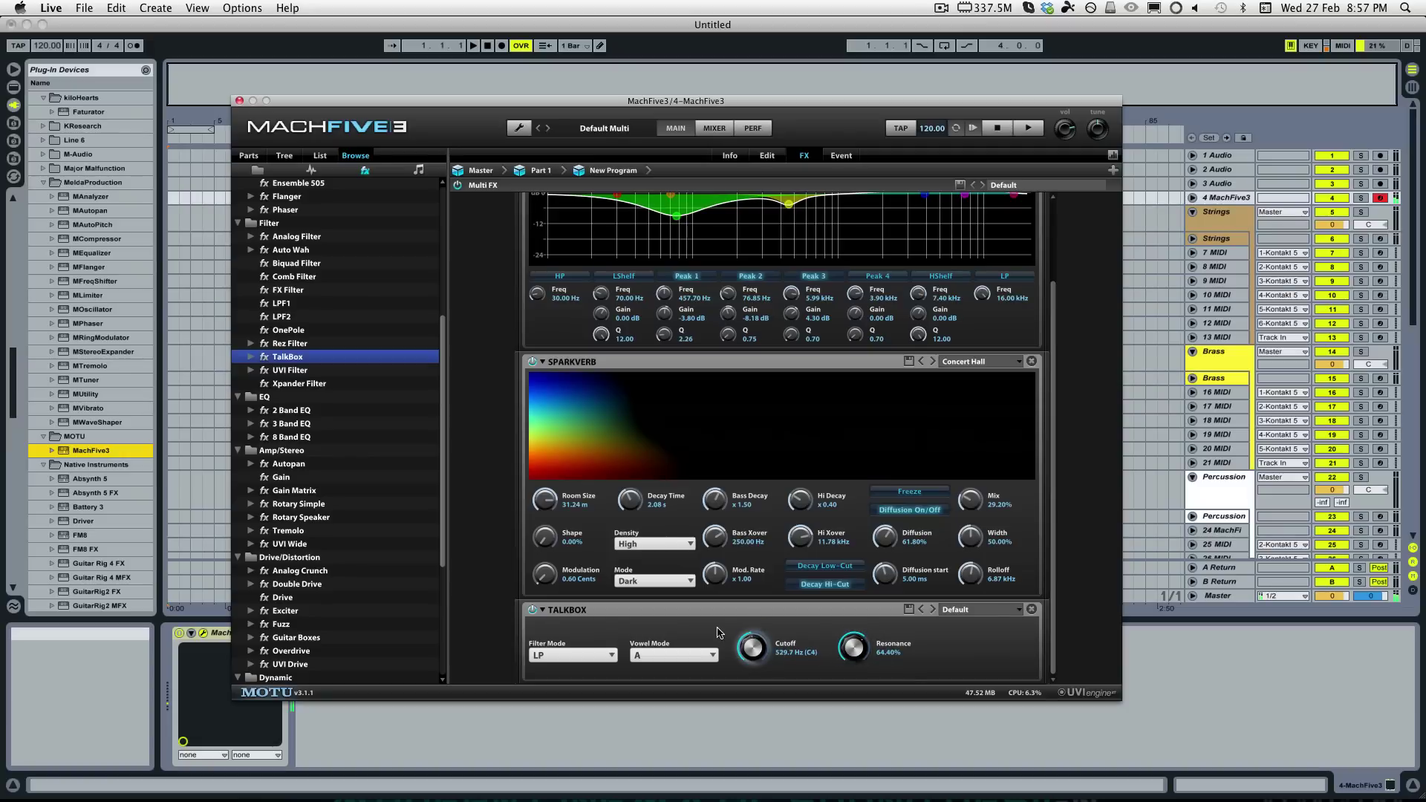
click(1033, 610)
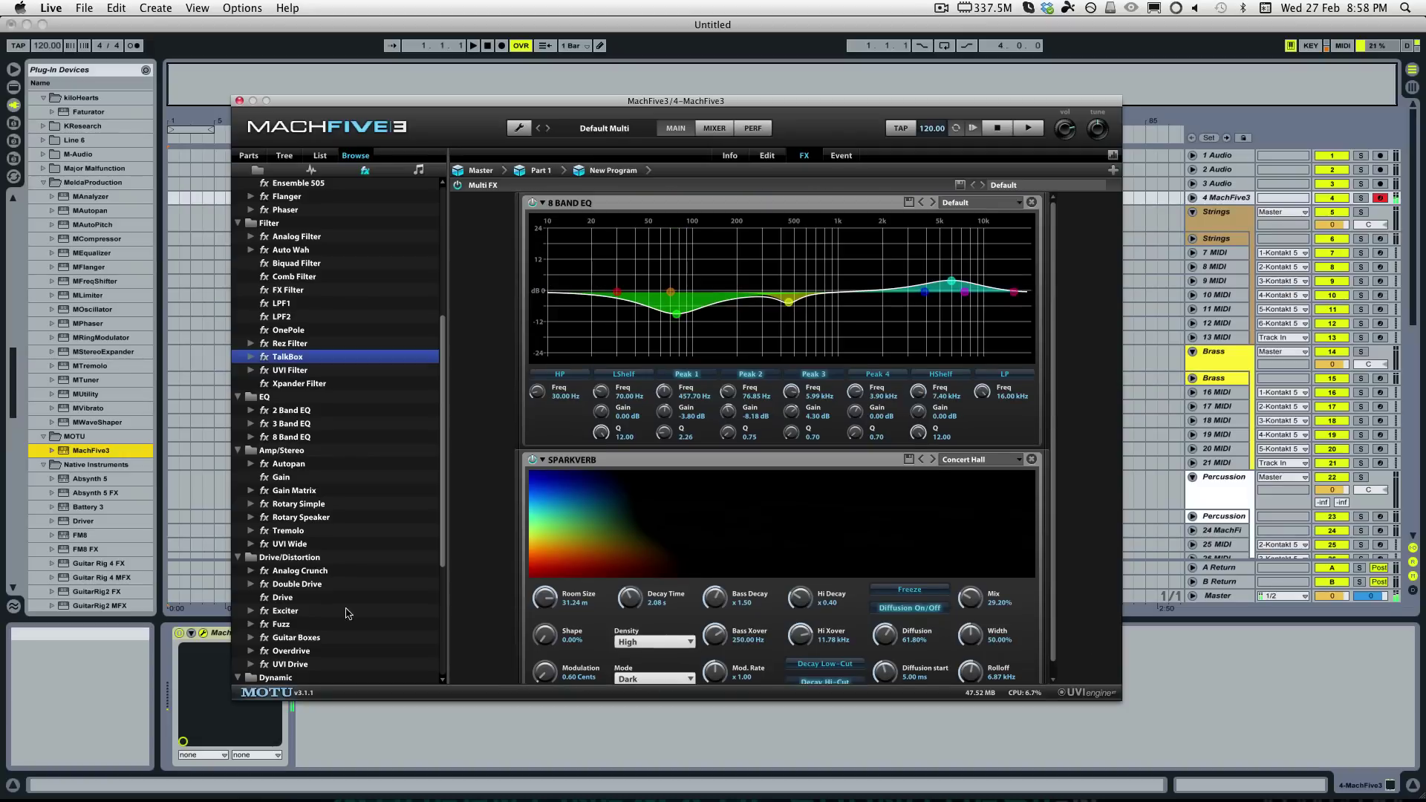
Step: Try a Drive effect after SparkVerb with a raised amount, and remove it from the effects chain
drag(282, 598, 690, 670)
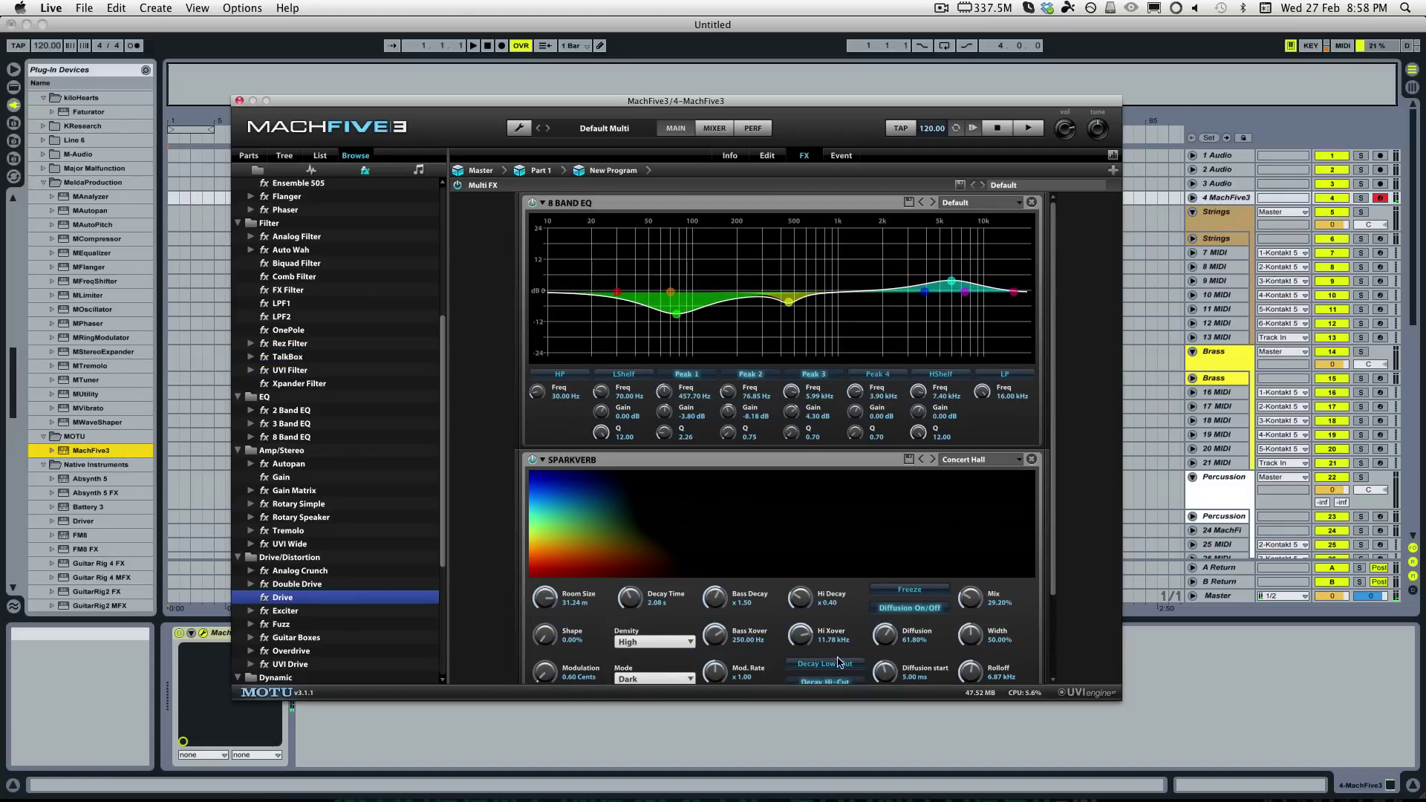
drag(1053, 587, 1061, 702)
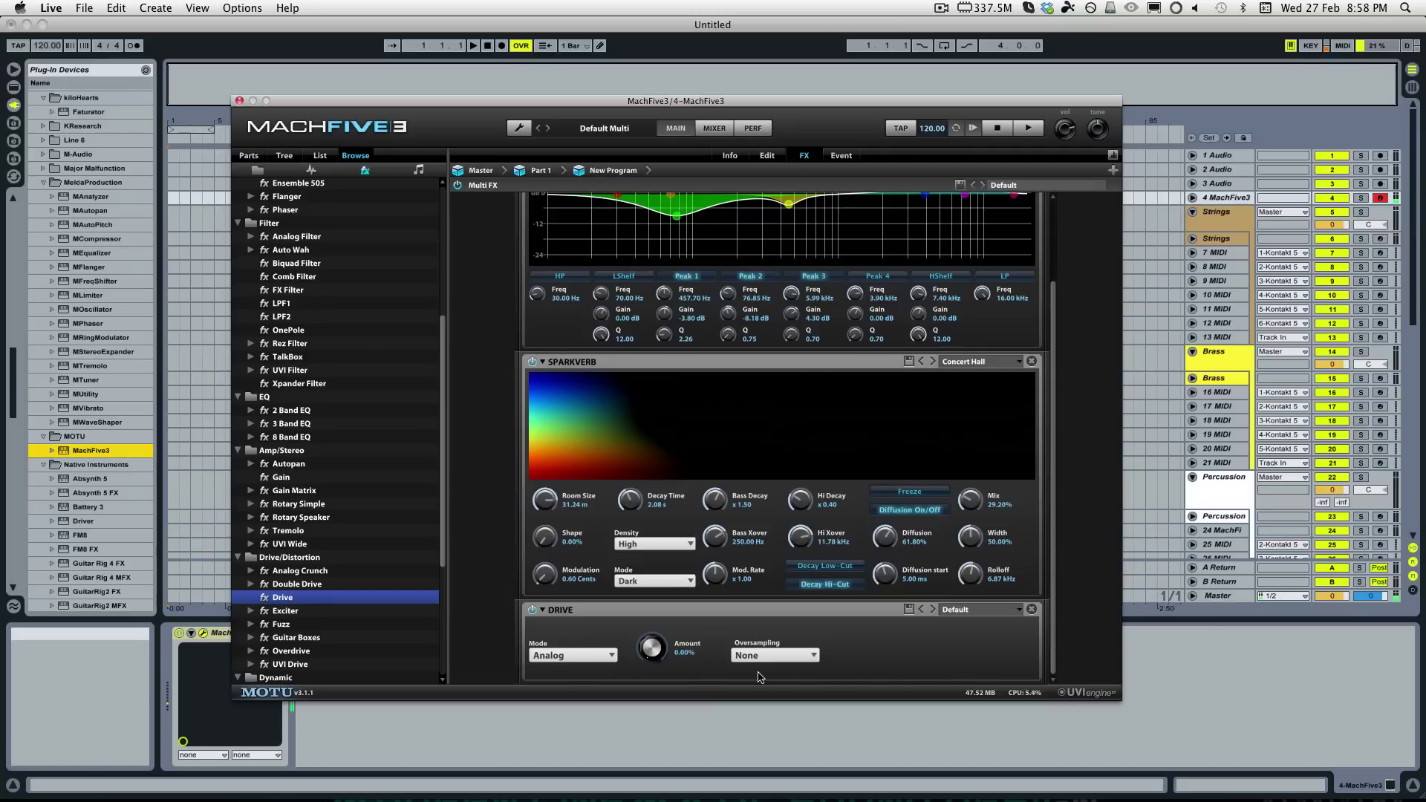
drag(655, 650, 663, 544)
scroll(1032, 617, up, 3)
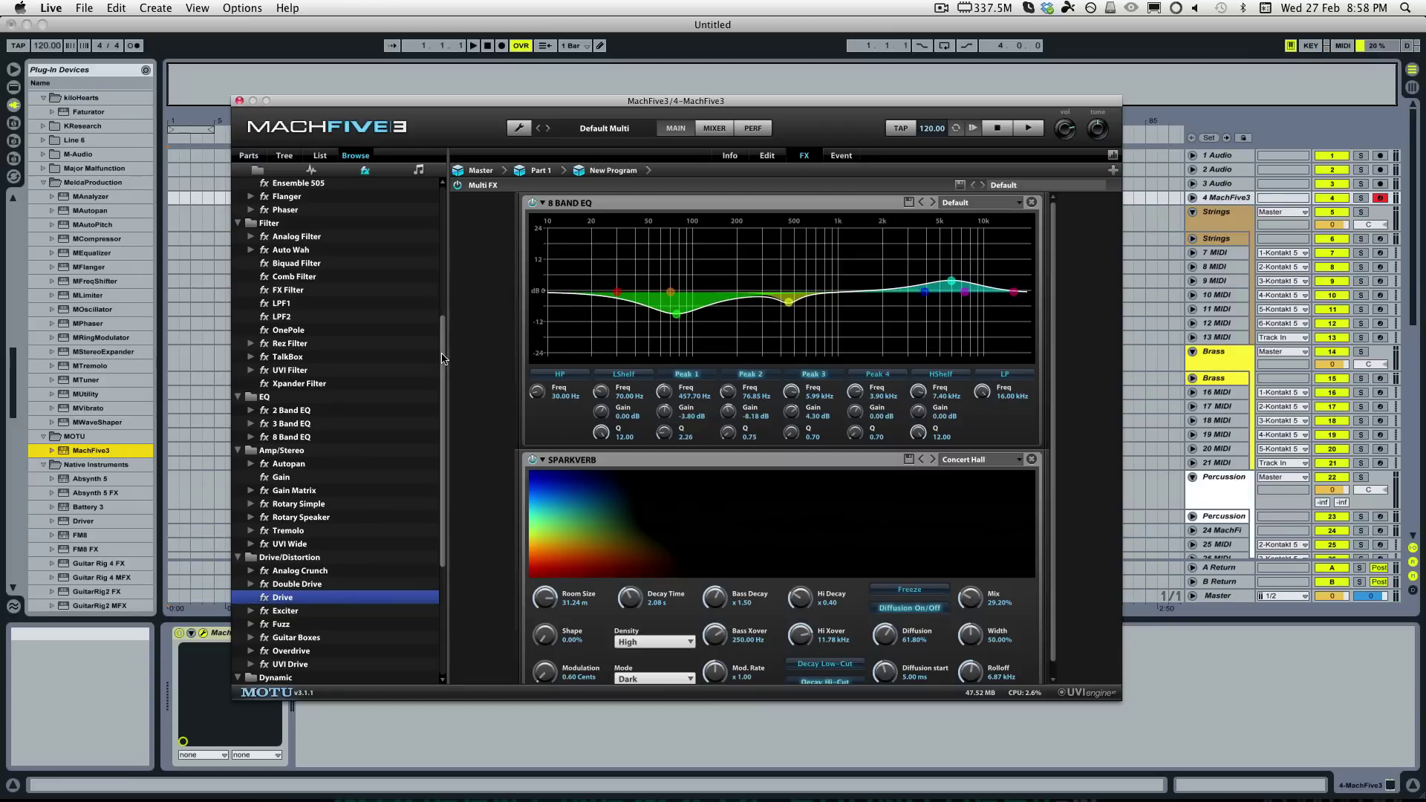
Step: Try an Auto Wah between the 8 Band EQ and SparkVerb, varying its gain and sensitivity, and remove it
scroll(442, 359, down, 1)
drag(297, 245, 638, 476)
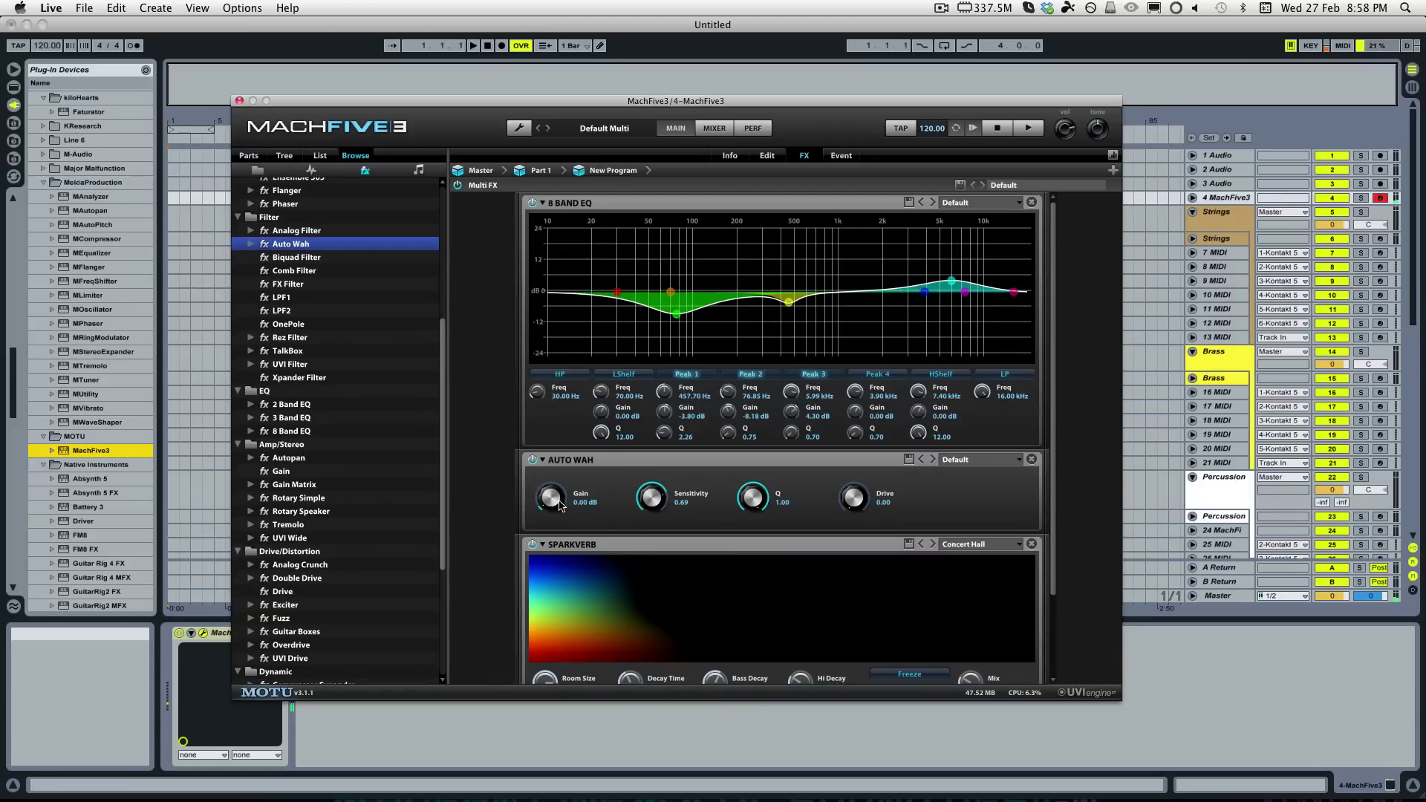
drag(558, 502, 553, 436)
drag(653, 506, 647, 468)
drag(663, 533, 672, 578)
click(1031, 459)
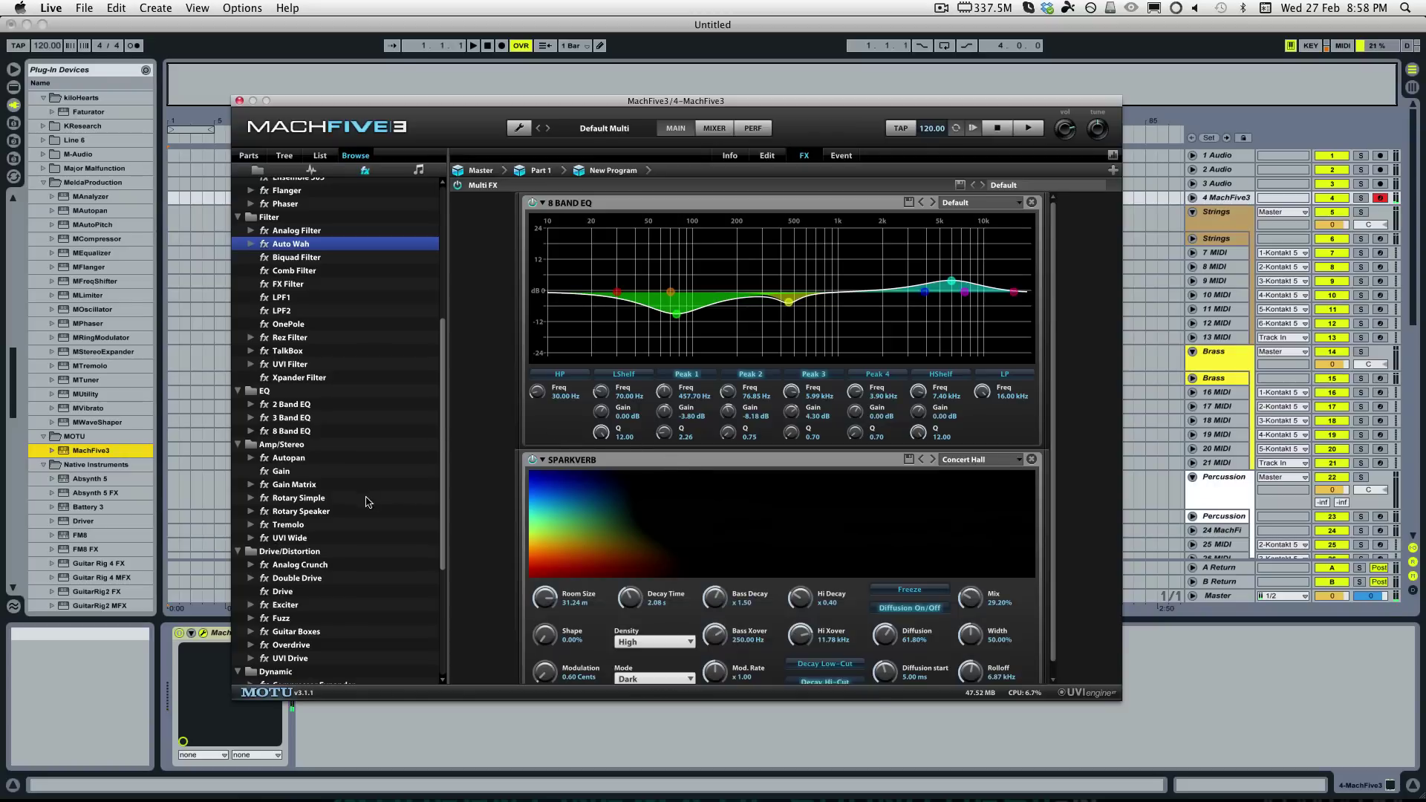
Step: Browse the rest of the effects list and reopen the program's IRCAM Granular editor
drag(448, 535, 444, 651)
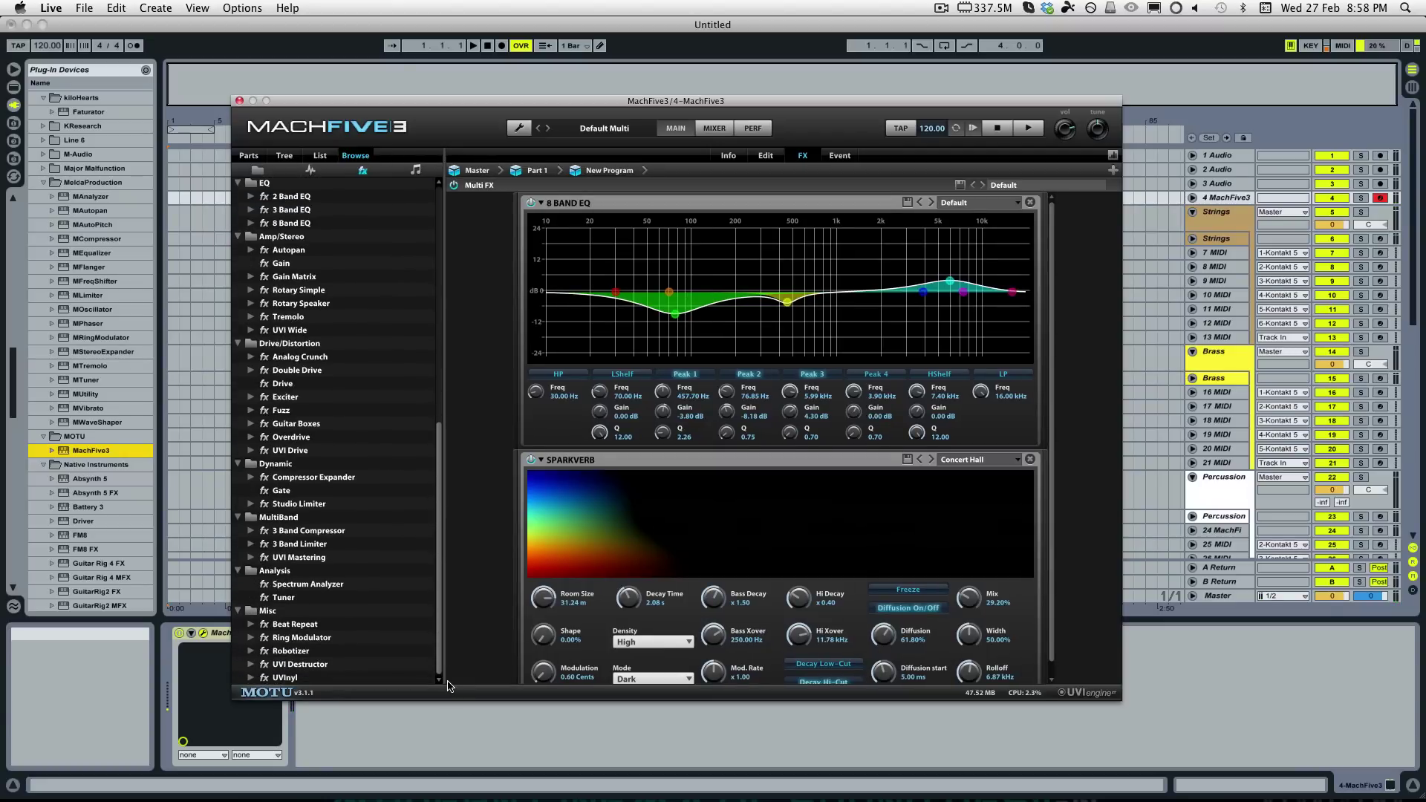
drag(443, 672, 444, 383)
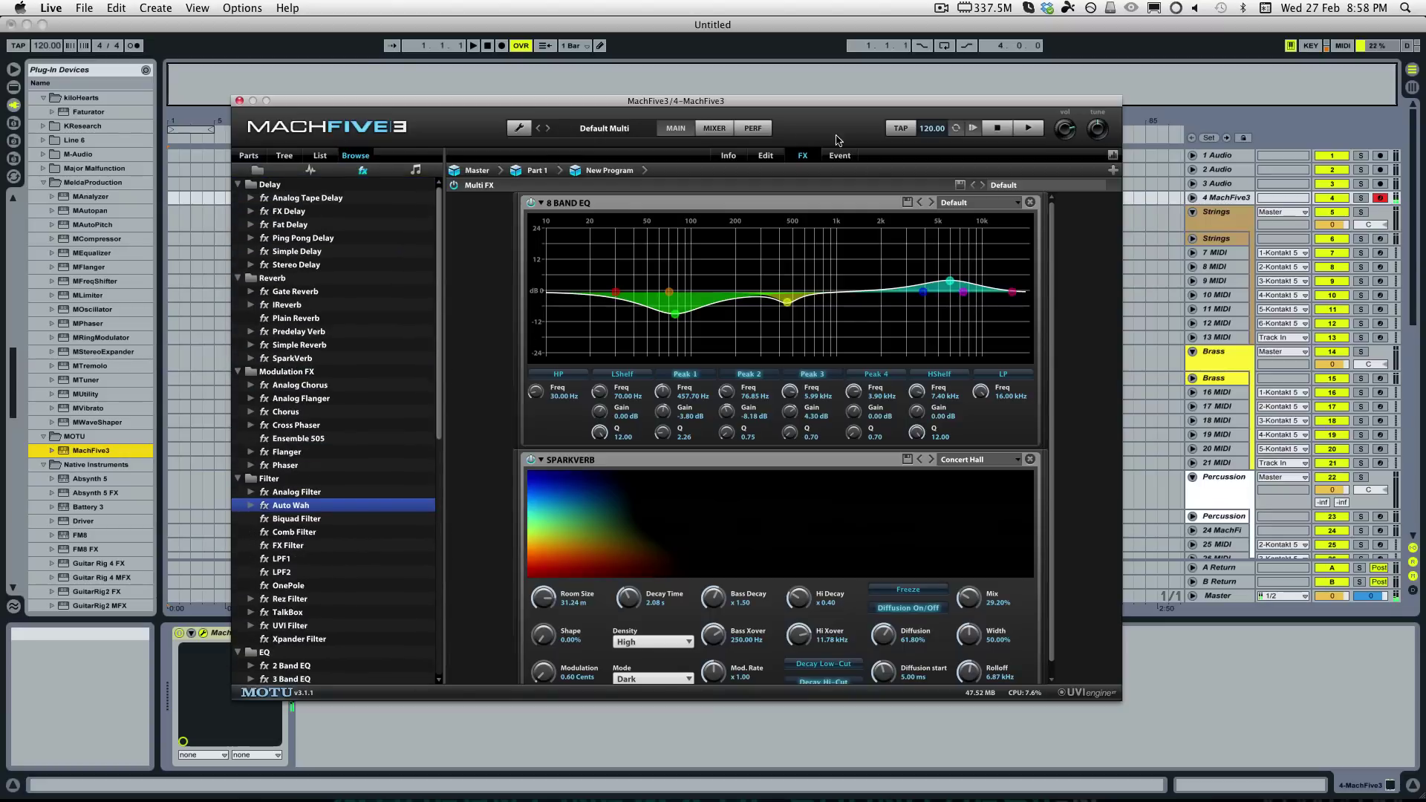
click(745, 156)
click(765, 155)
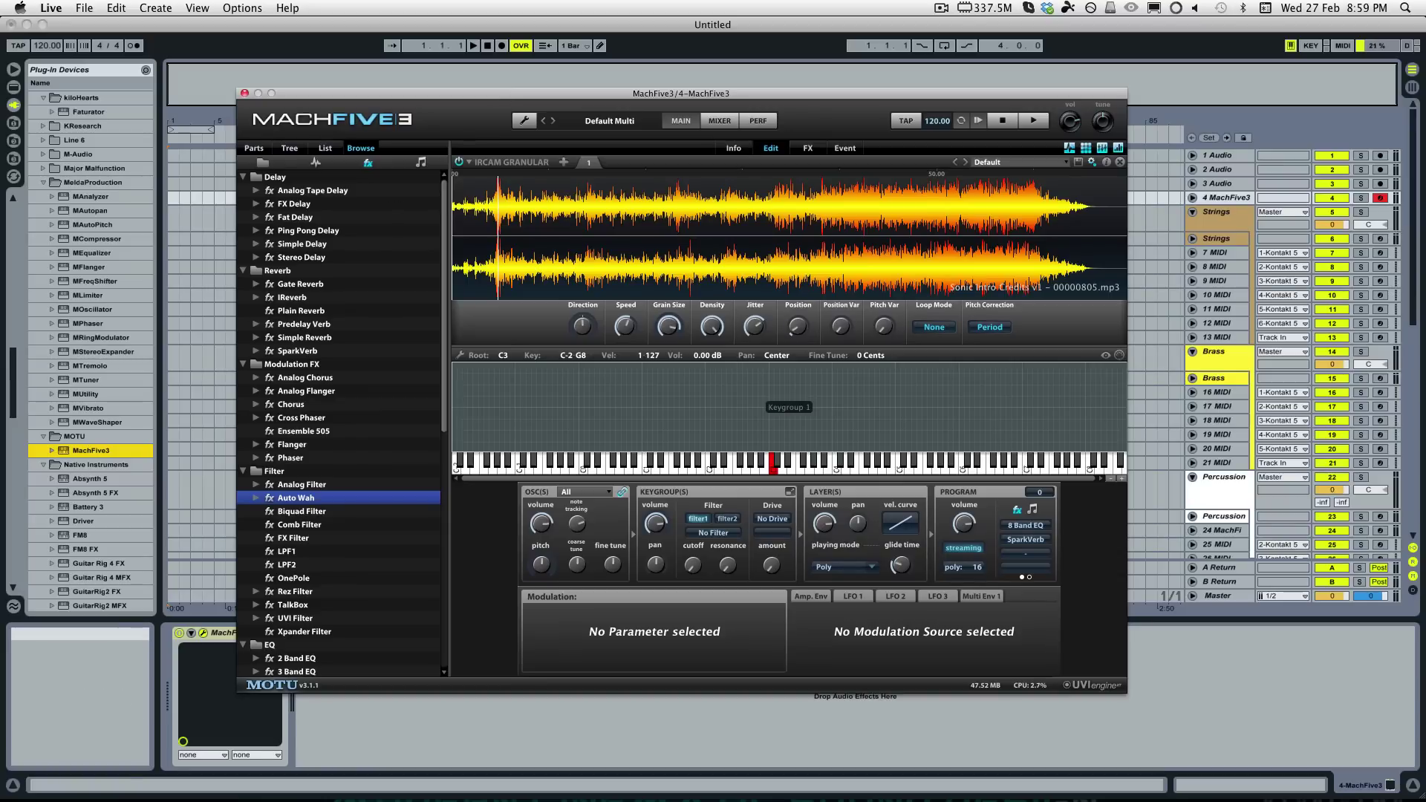
Step: Switch to Finder and listen to a preview of Sonic Cello.mp3
key(super+Tab)
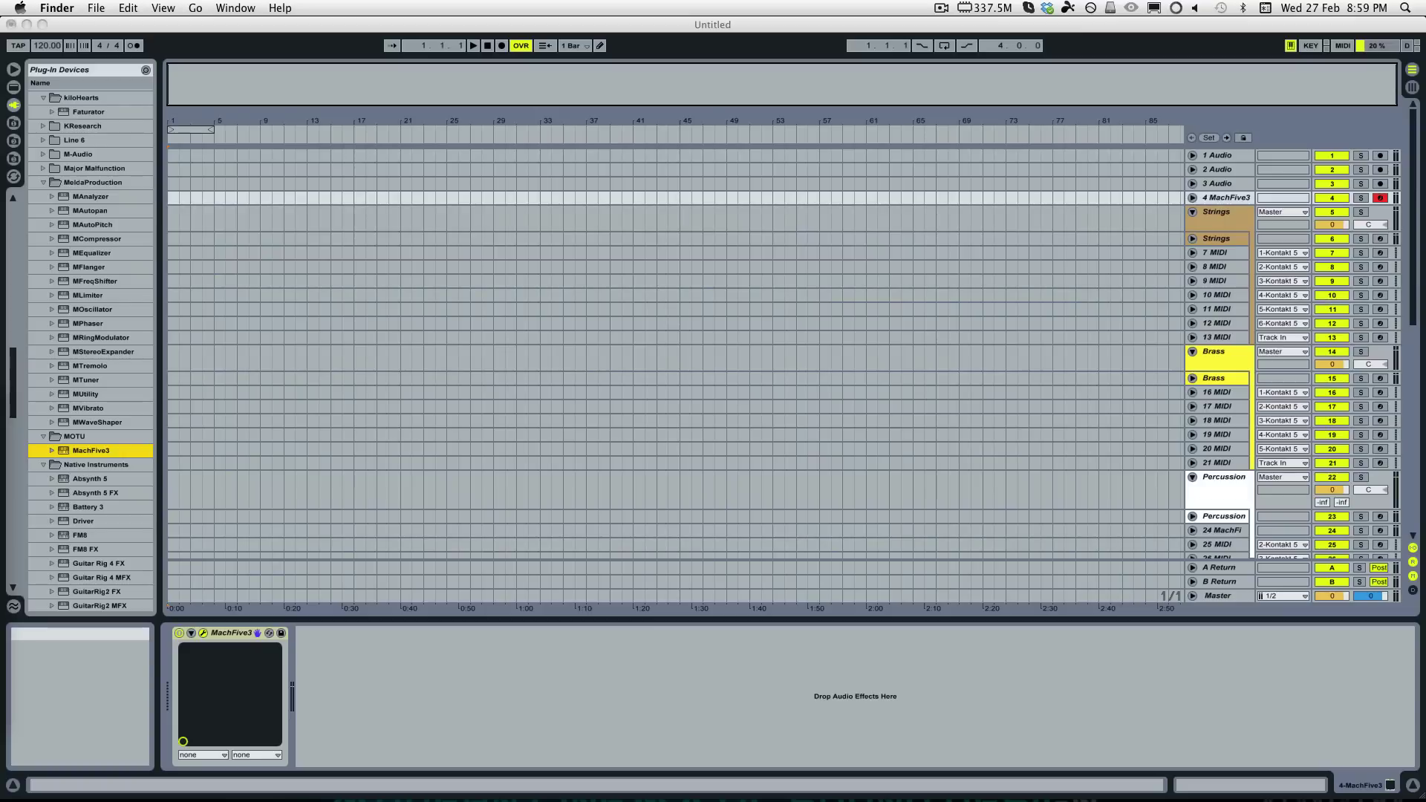
key(space)
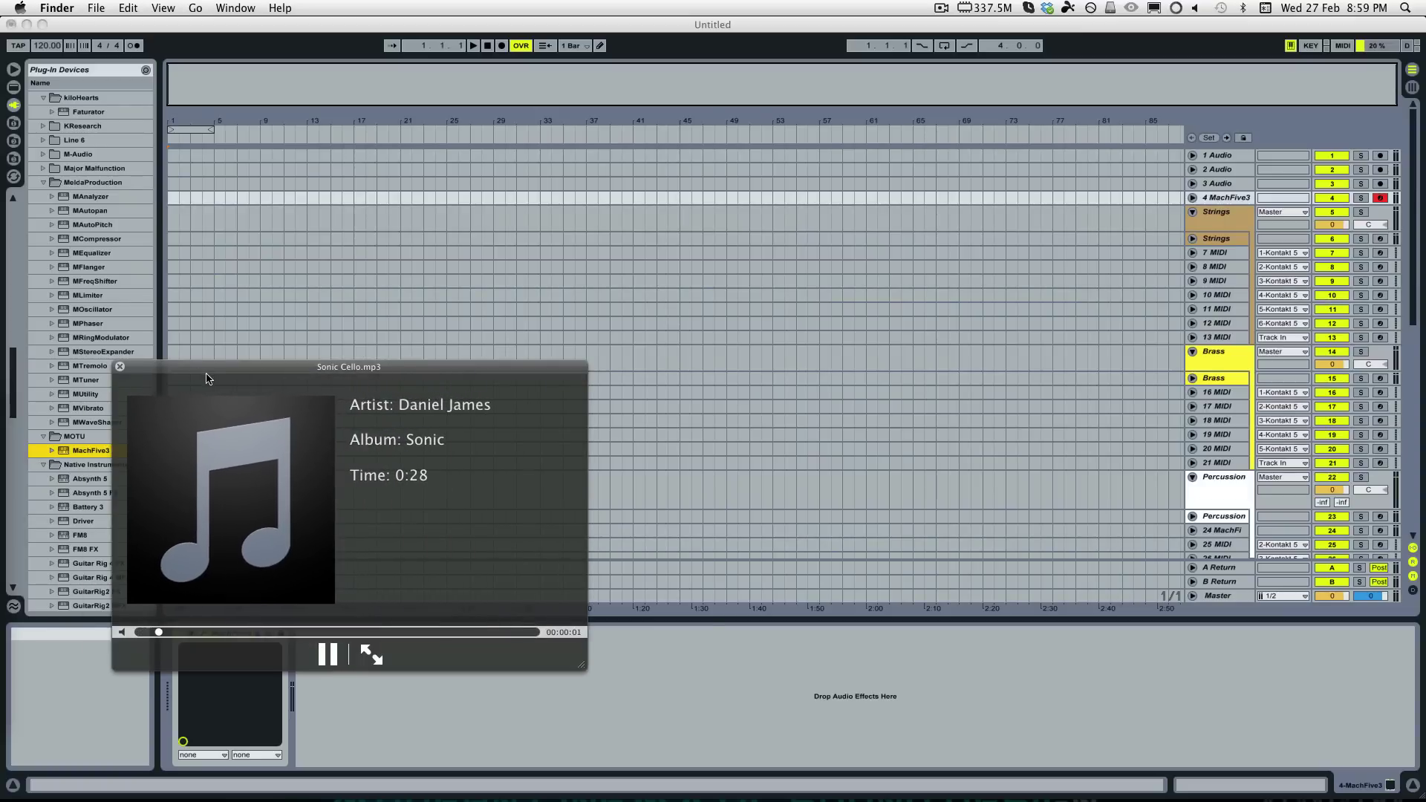
drag(210, 369, 241, 367)
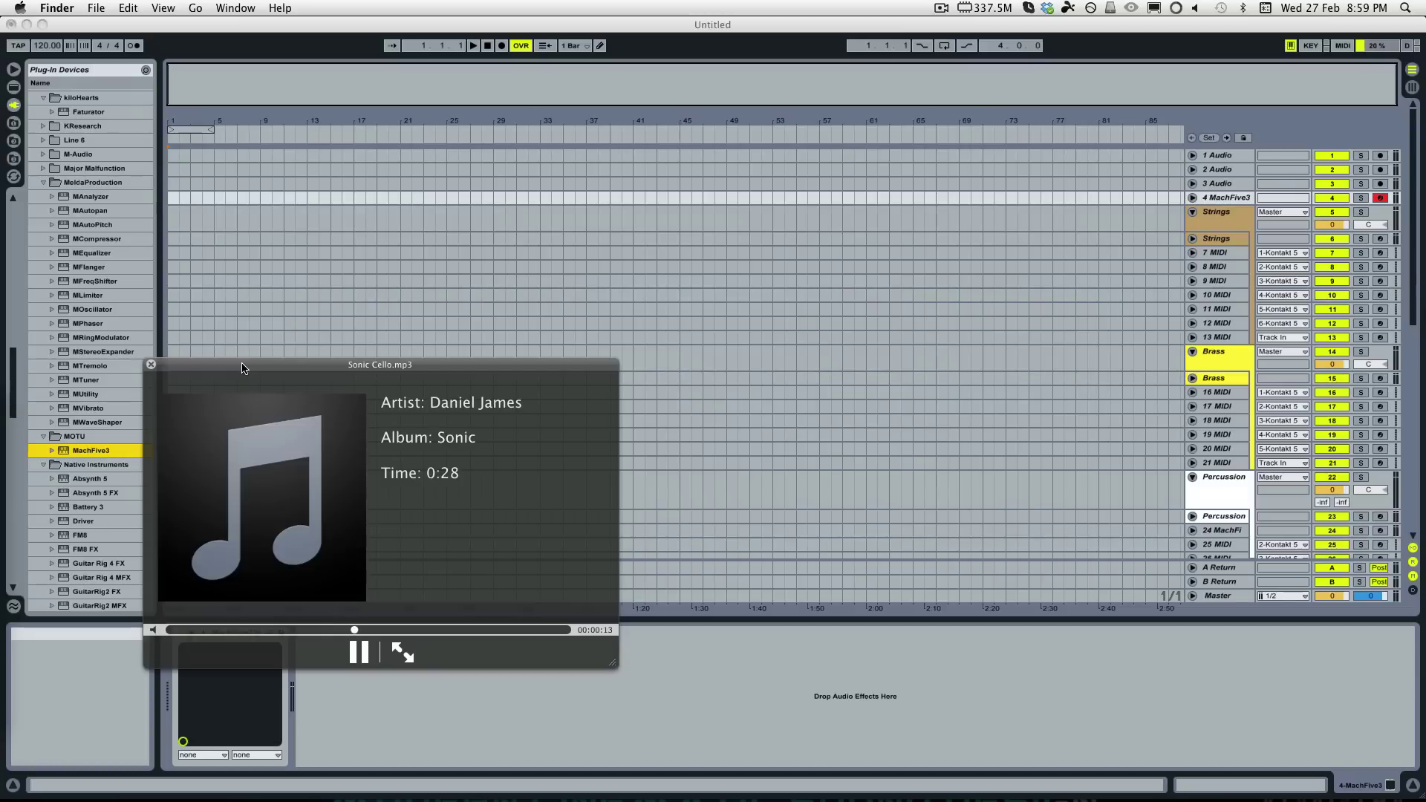
key(space)
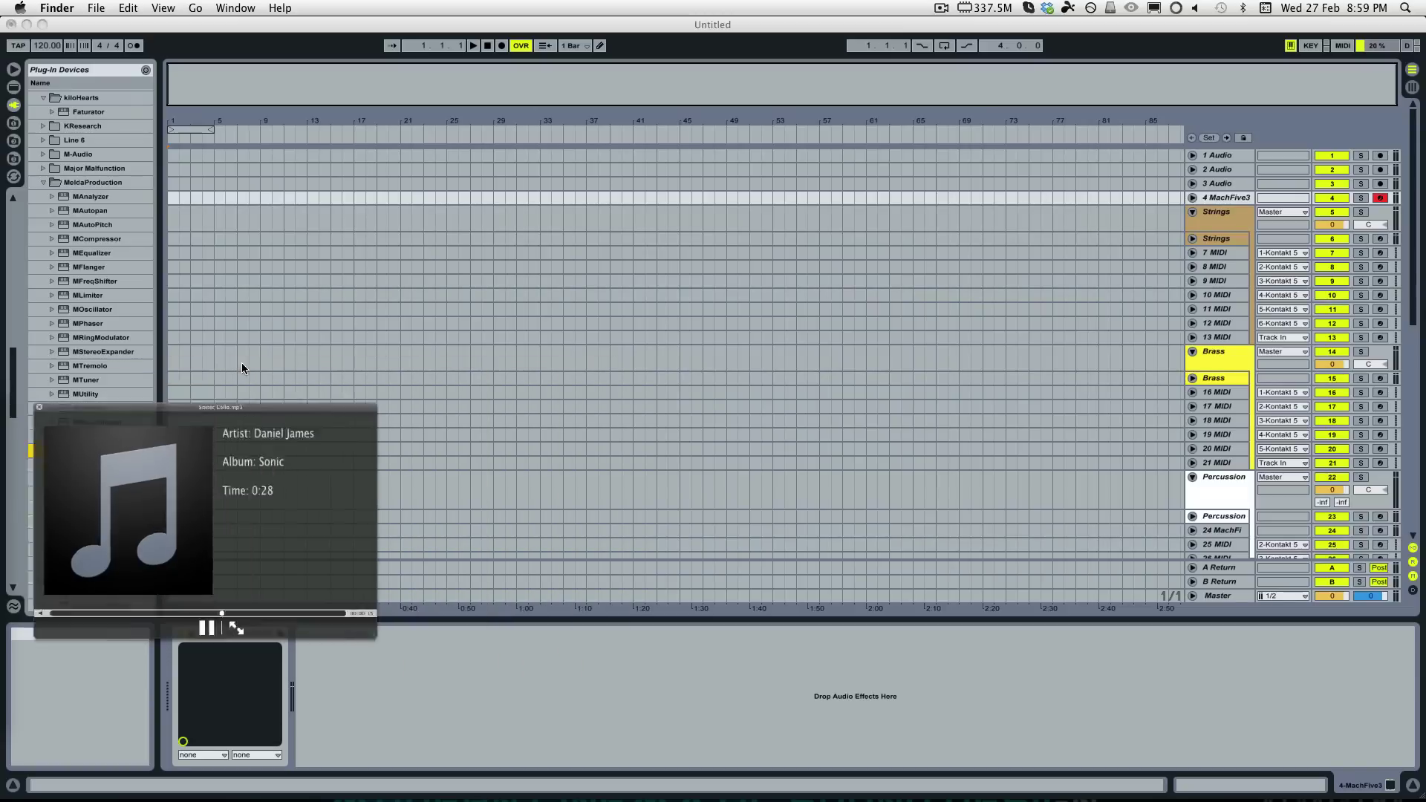
Step: Replace the sample in MachFive3's IRCAM Granular oscillator with Sonic Cello.mp3 and check the program's effects page
click(395, 390)
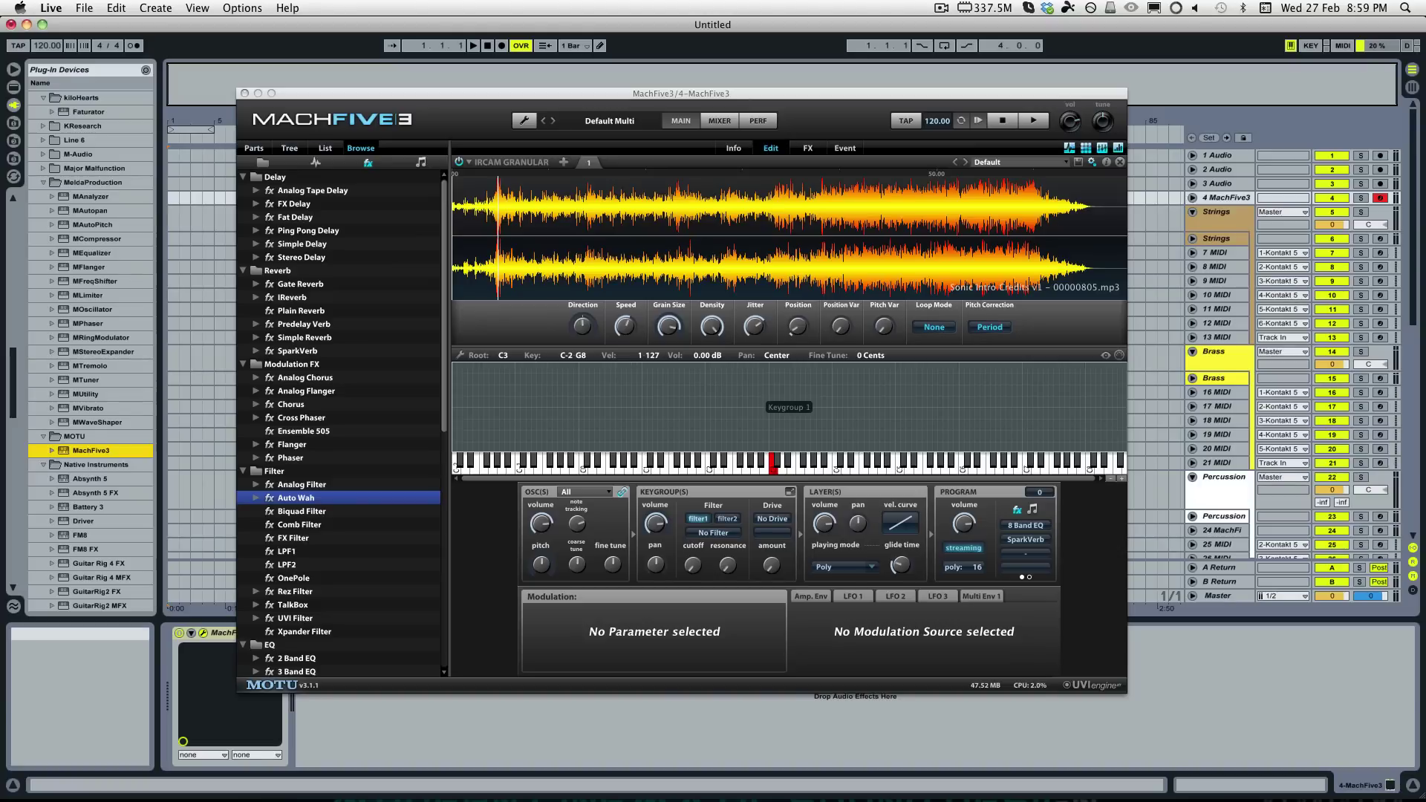
drag(20, 584, 594, 401)
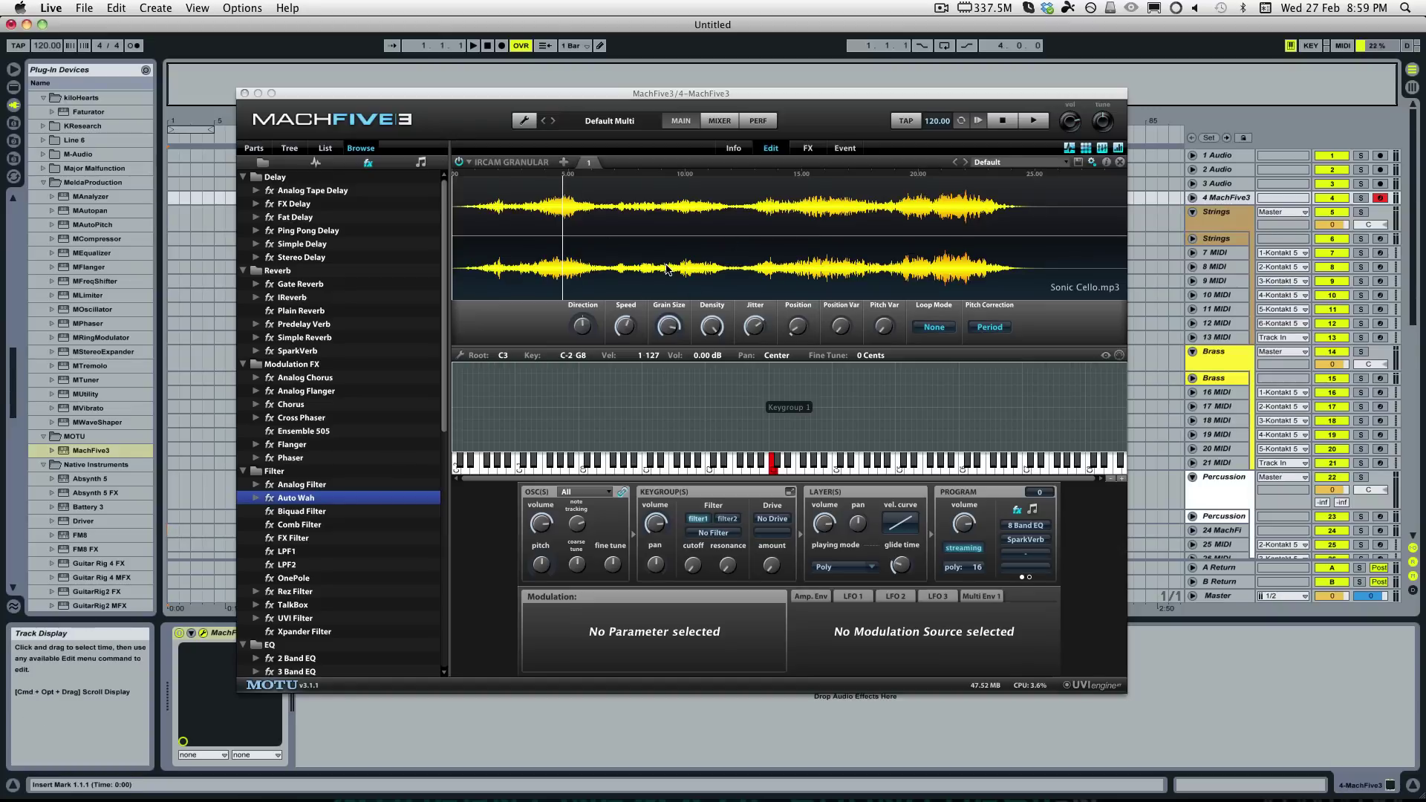
click(810, 149)
click(771, 149)
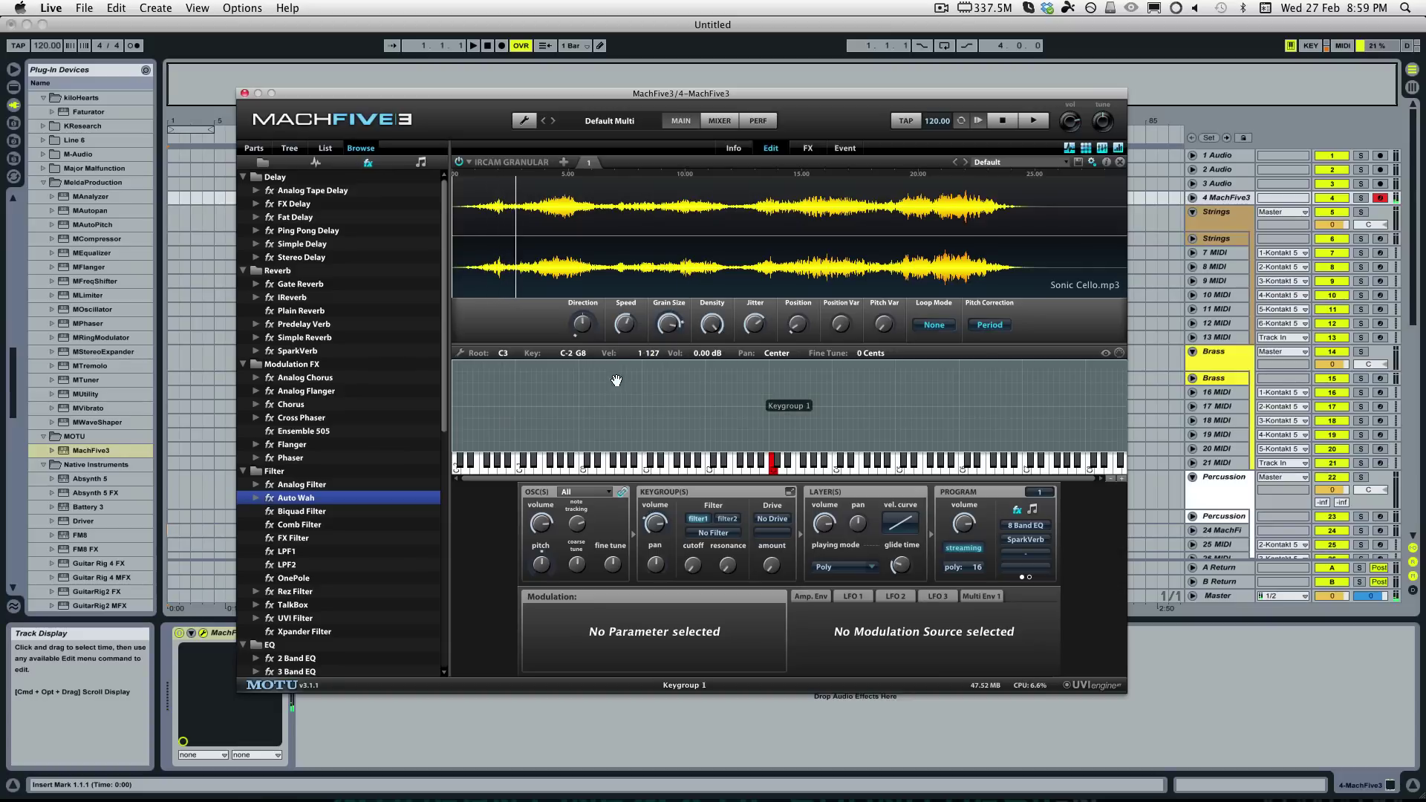
Step: Lower the granular oscillator's Speed and move its Position further into the cello sample
mouse_move(617, 341)
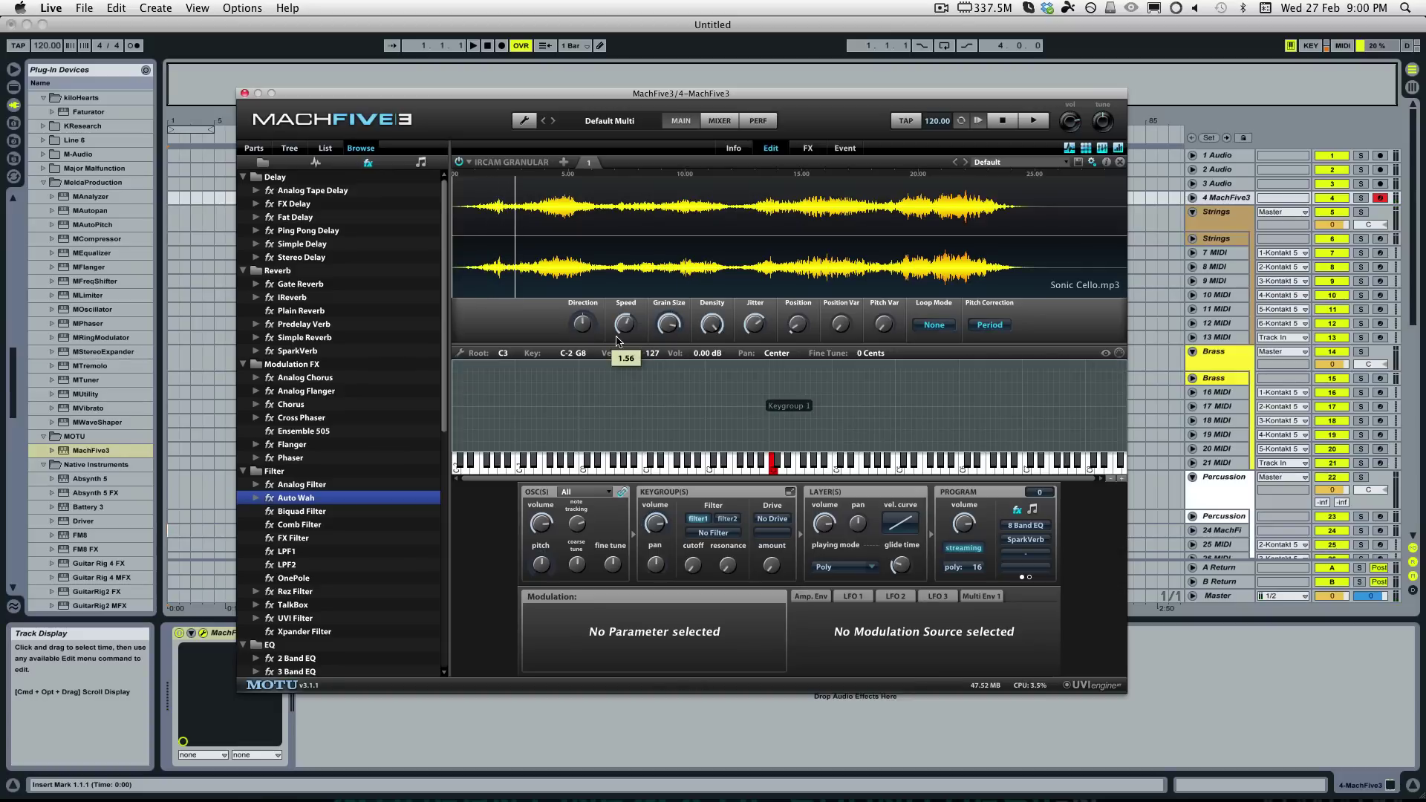
drag(622, 326, 624, 382)
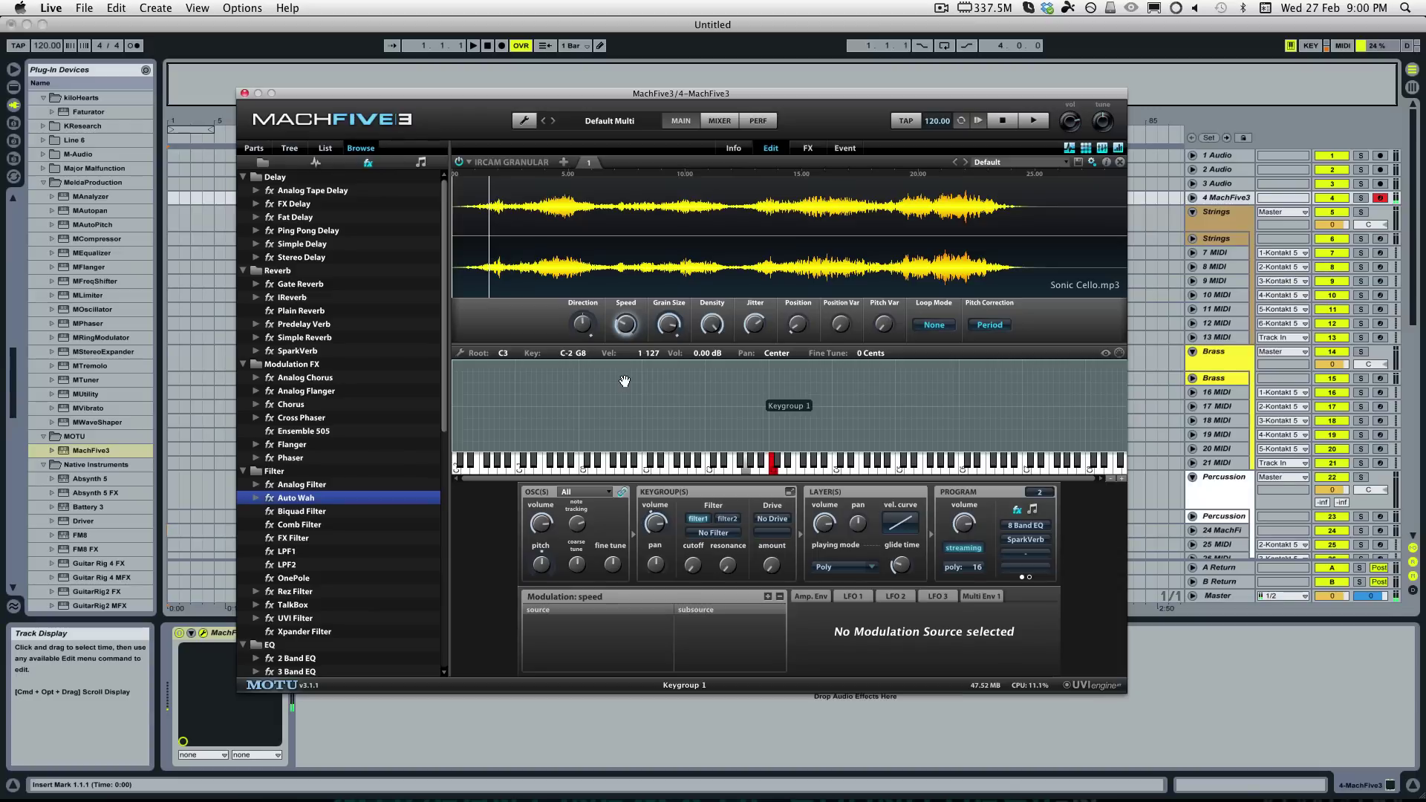
mouse_move(755, 340)
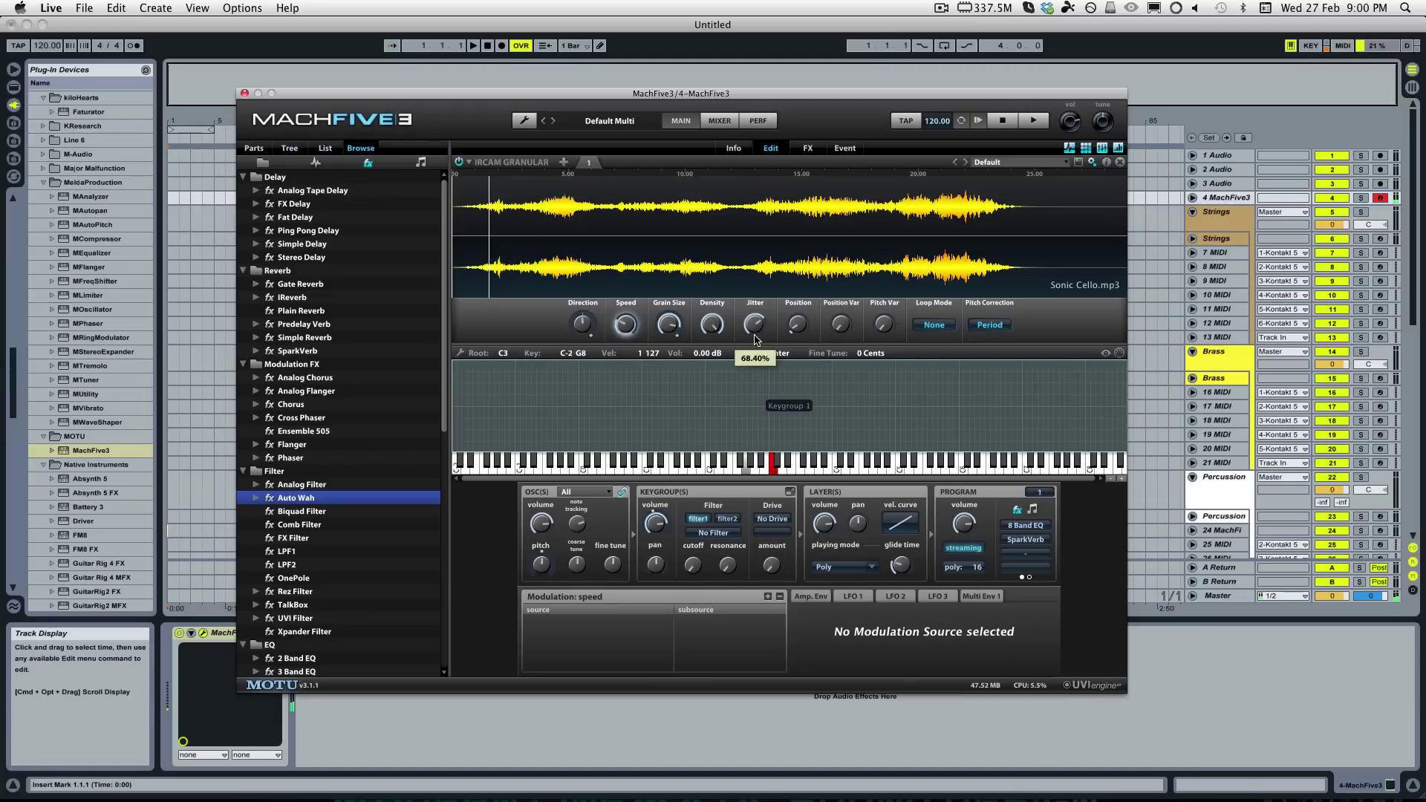
click(799, 312)
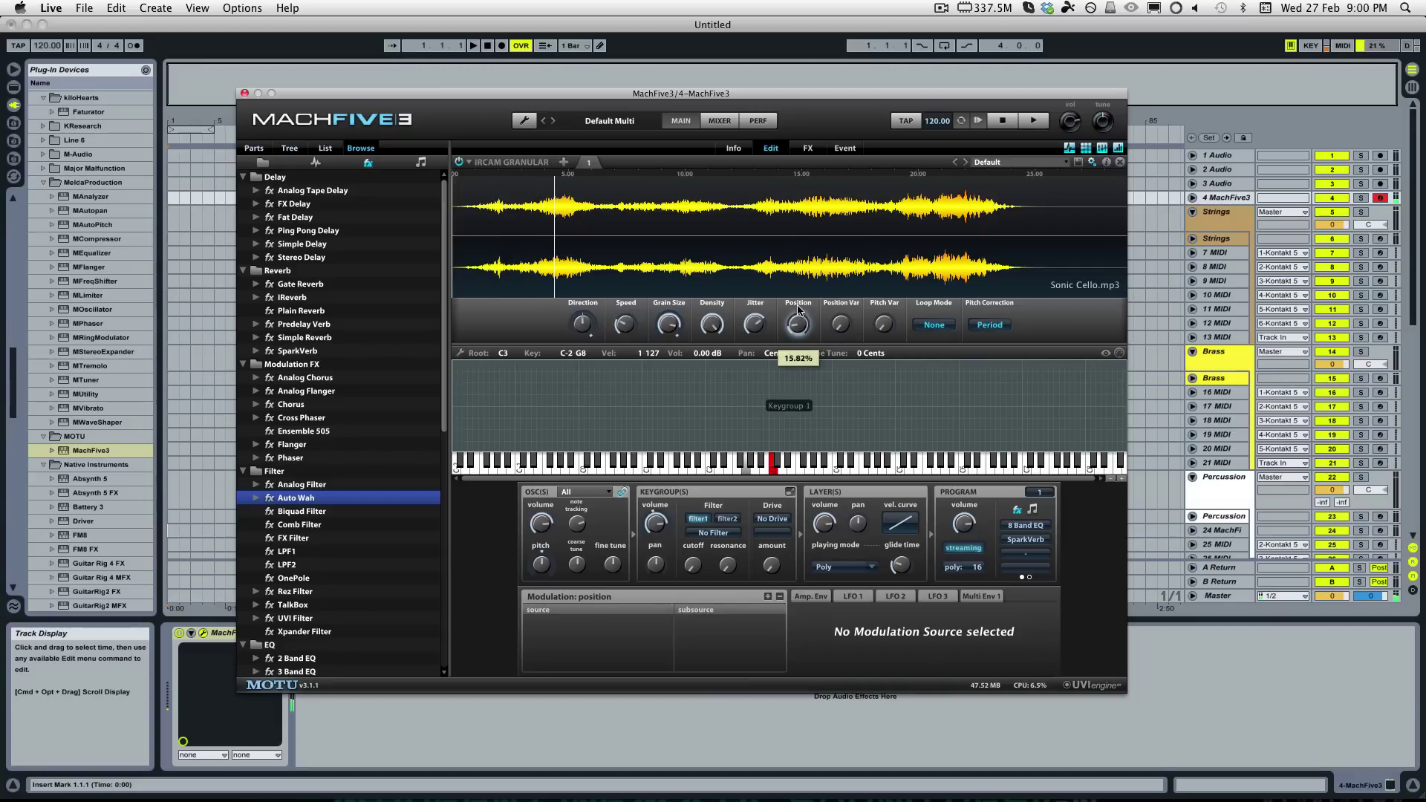
drag(799, 311, 800, 296)
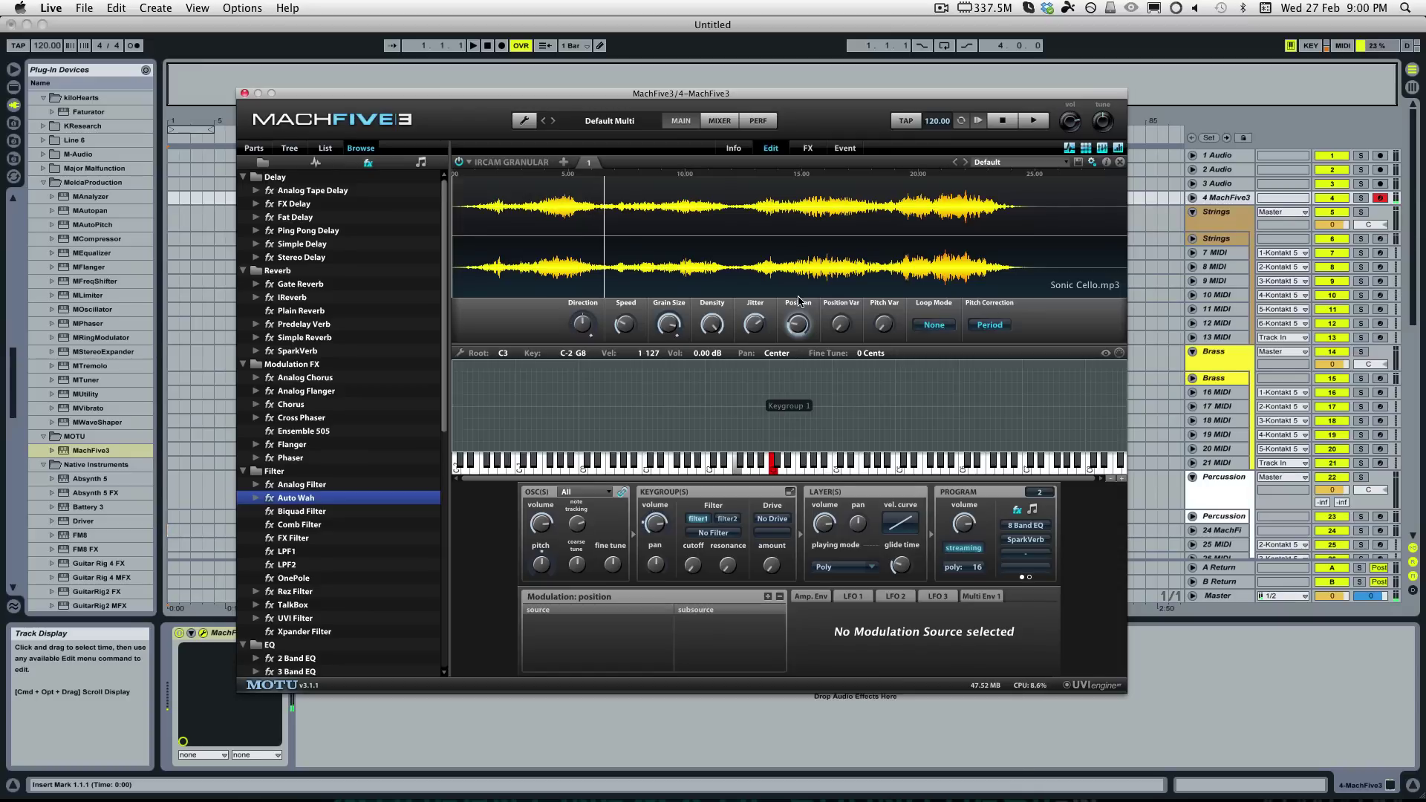
Step: Clear the modulations on the granular oscillator's Grain Size and lower its Jitter
right_click(667, 325)
click(703, 364)
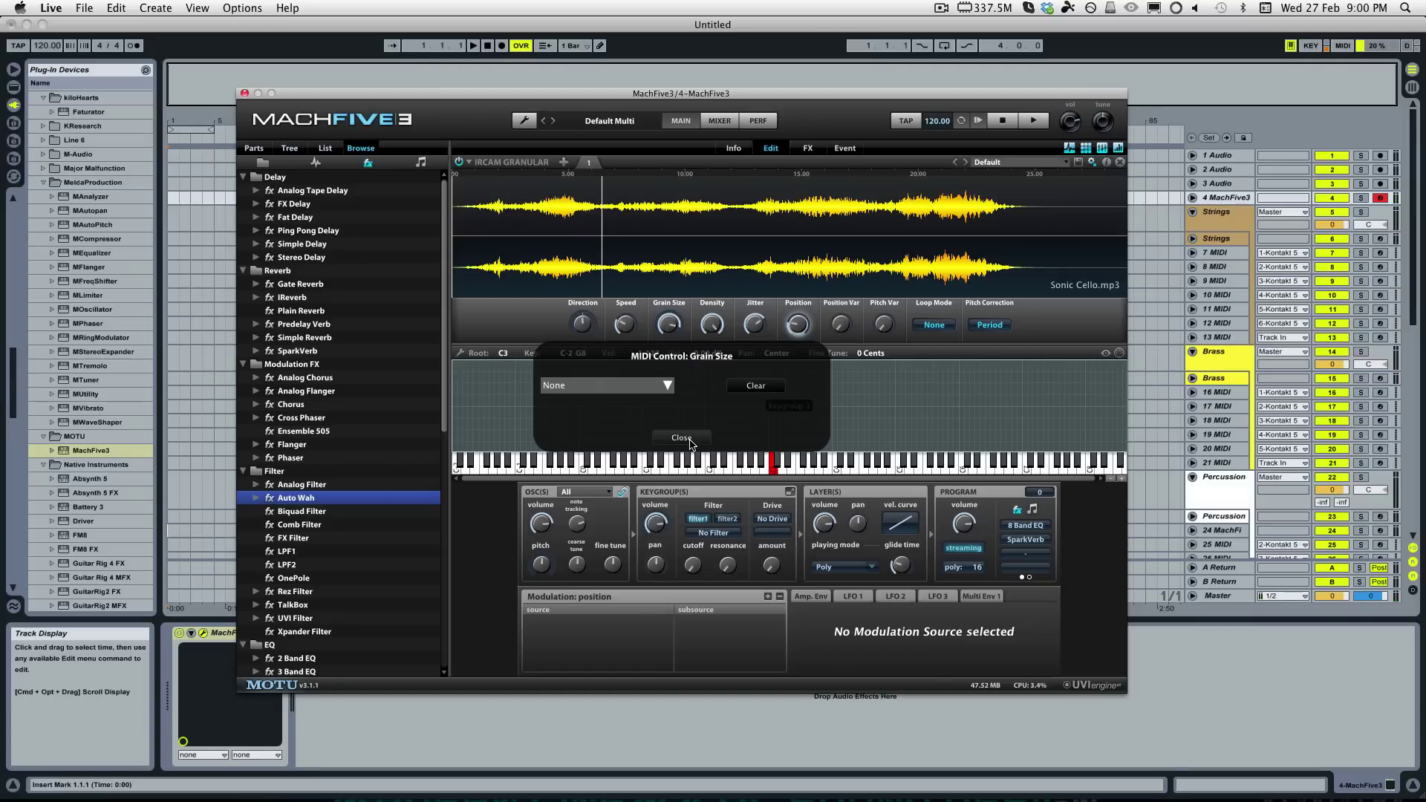
click(691, 438)
right_click(668, 324)
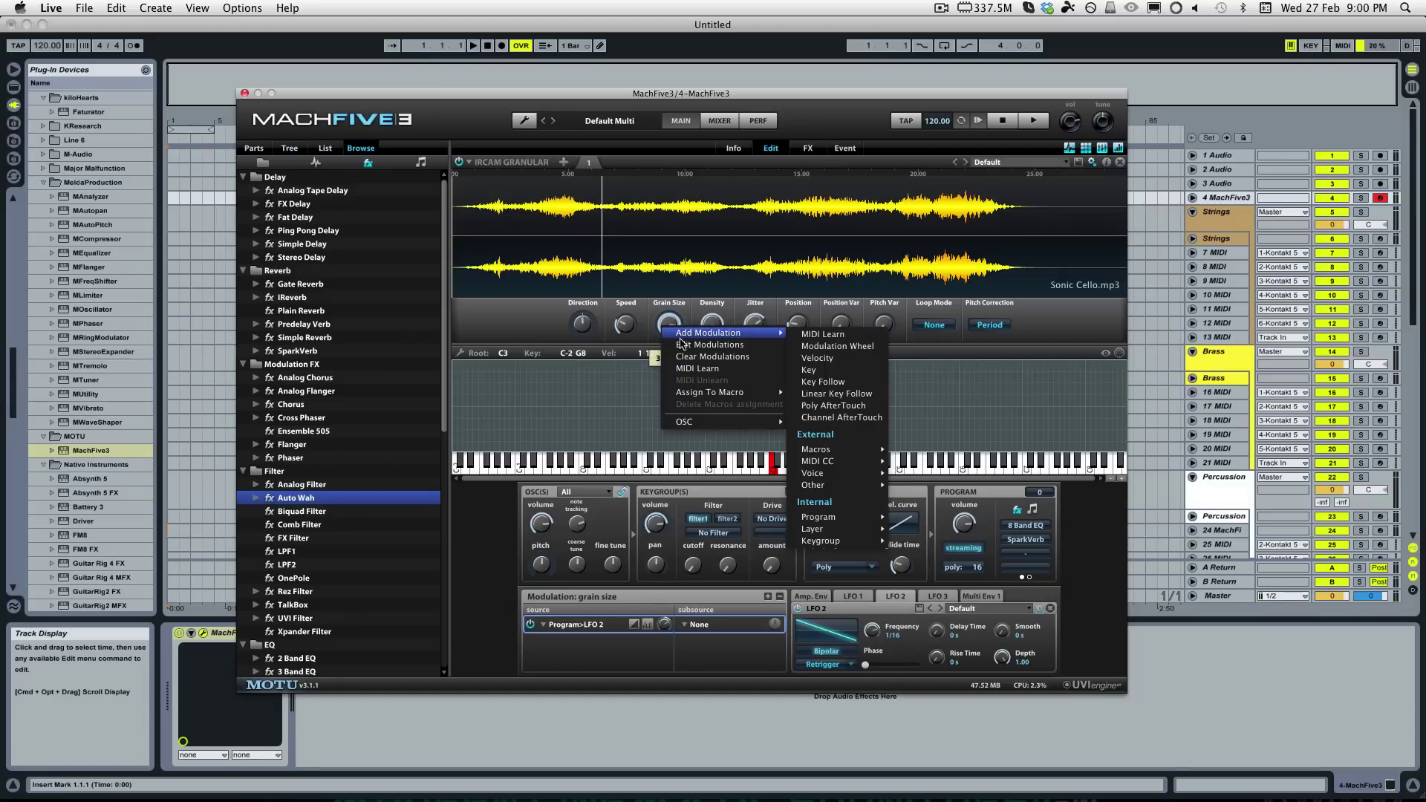
click(687, 357)
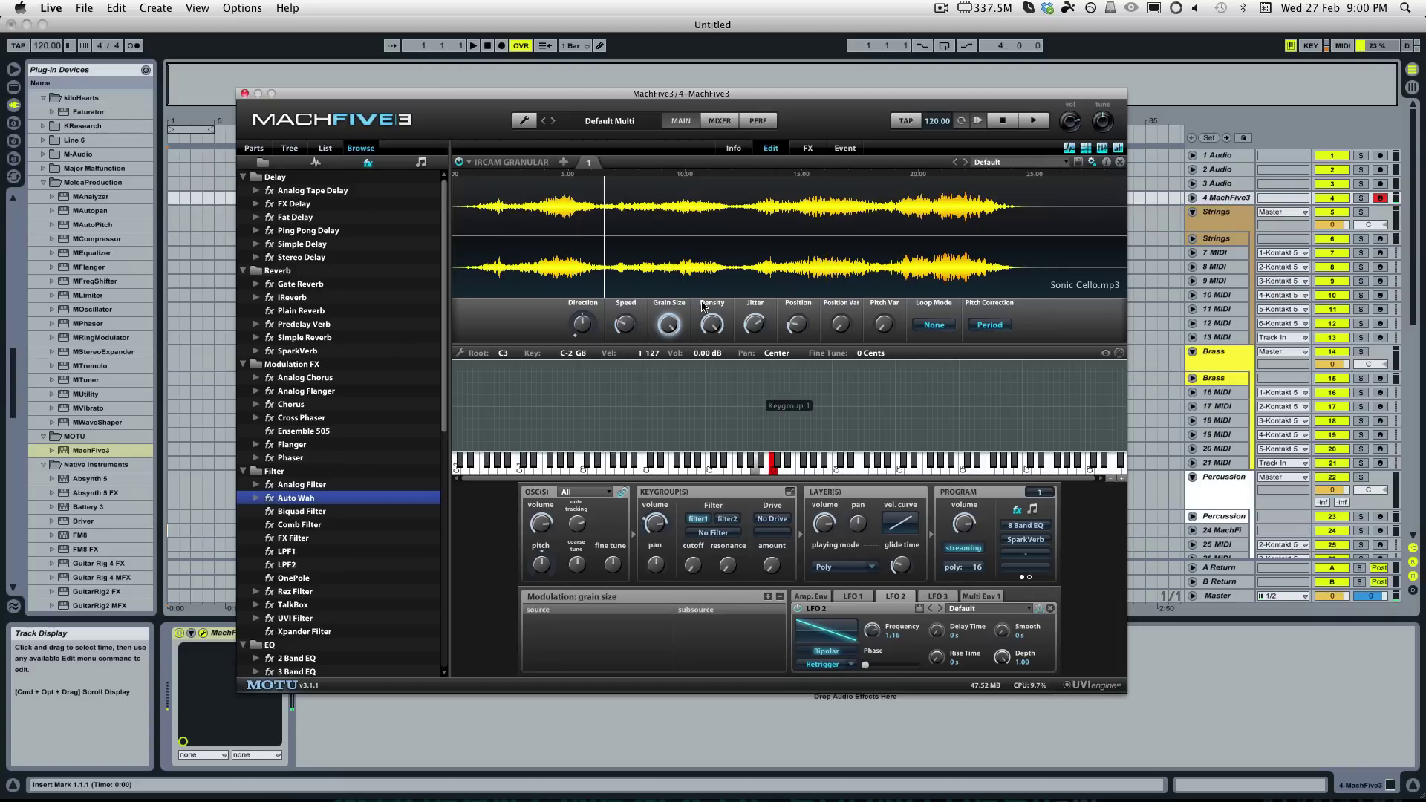
mouse_move(623, 343)
click(754, 323)
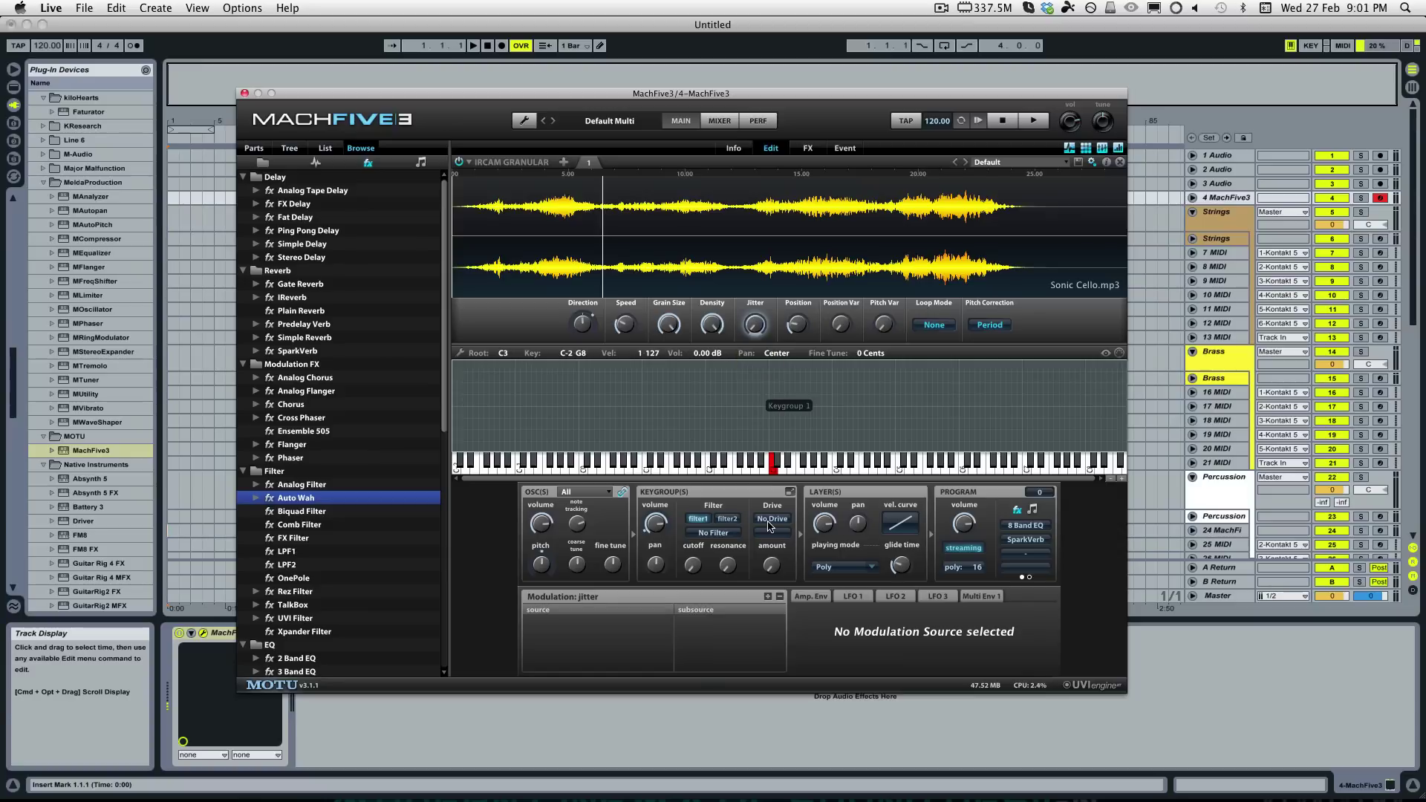
Step: Audition a note and raise the granular oscillator's Jitter to 50%
click(772, 471)
mouse_move(757, 327)
drag(758, 327, 765, 237)
Step: Modulate the granular oscillator's Speed with a new program-level LFO
right_click(626, 330)
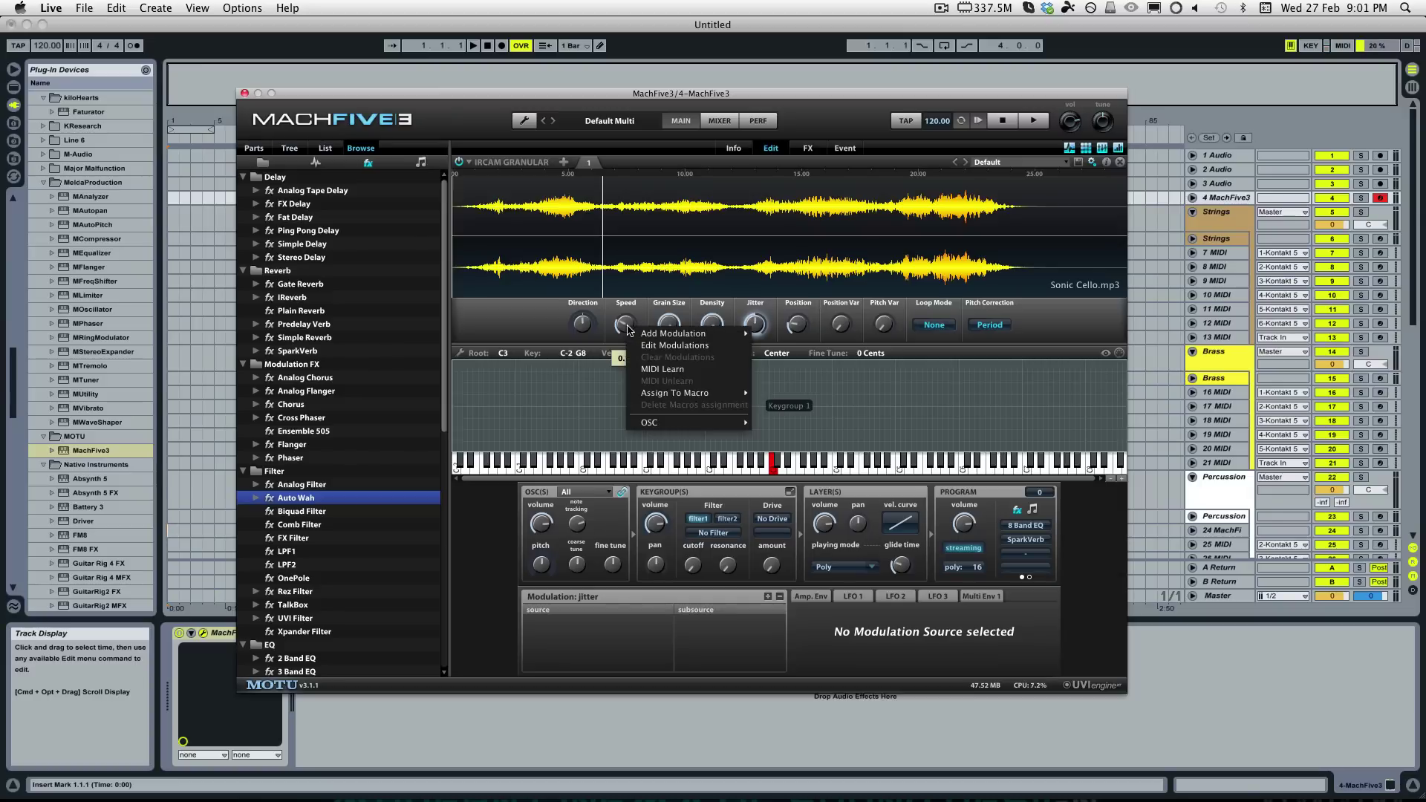
mouse_move(633, 334)
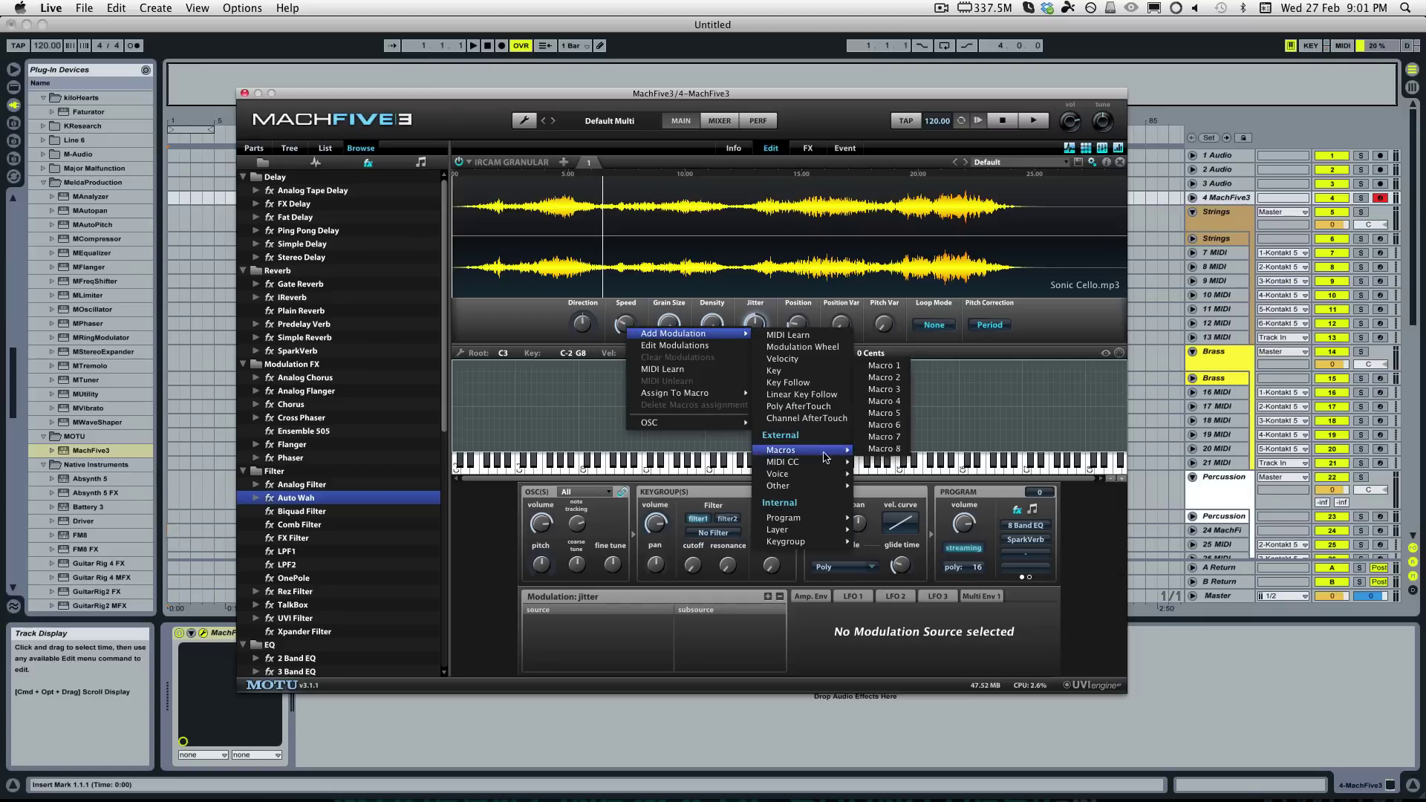
mouse_move(815, 532)
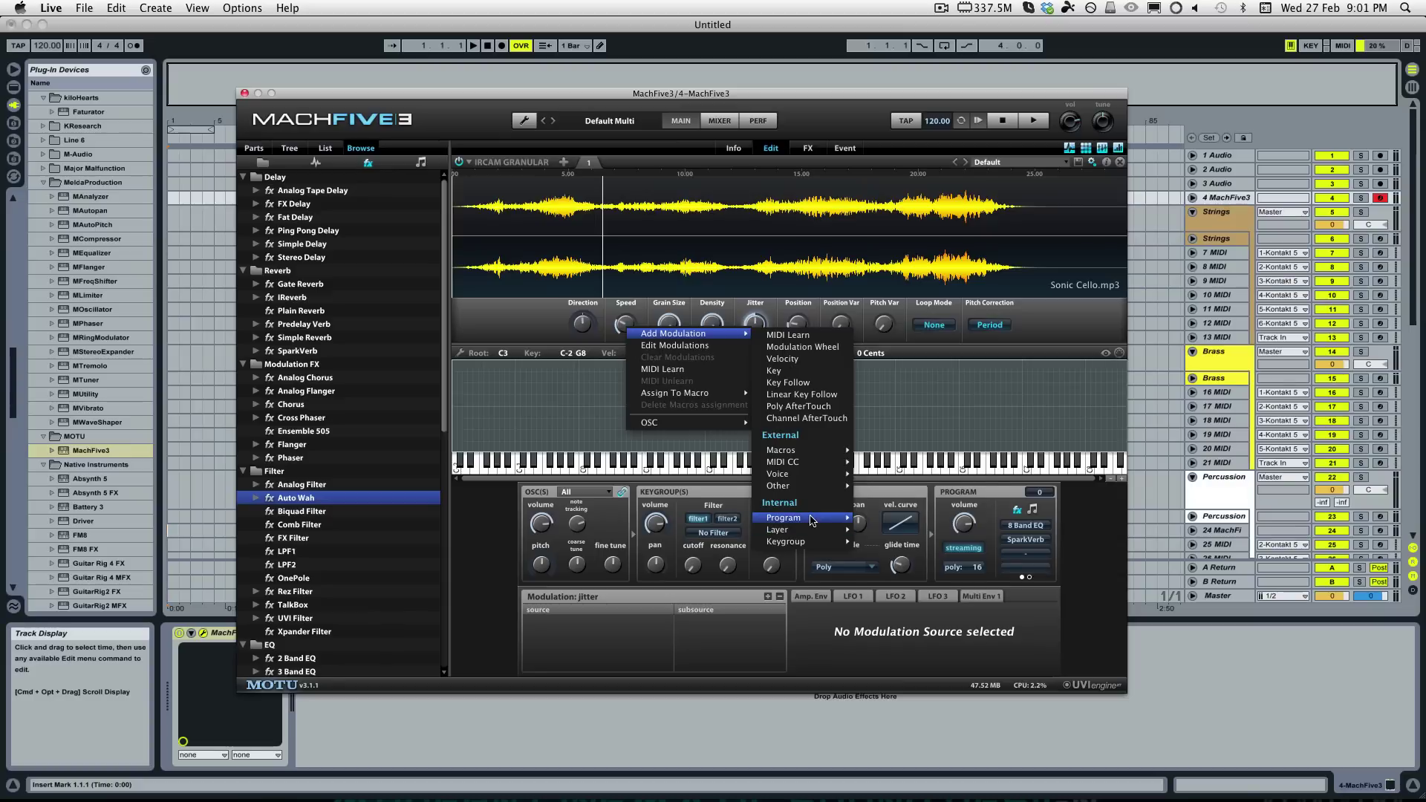
click(910, 491)
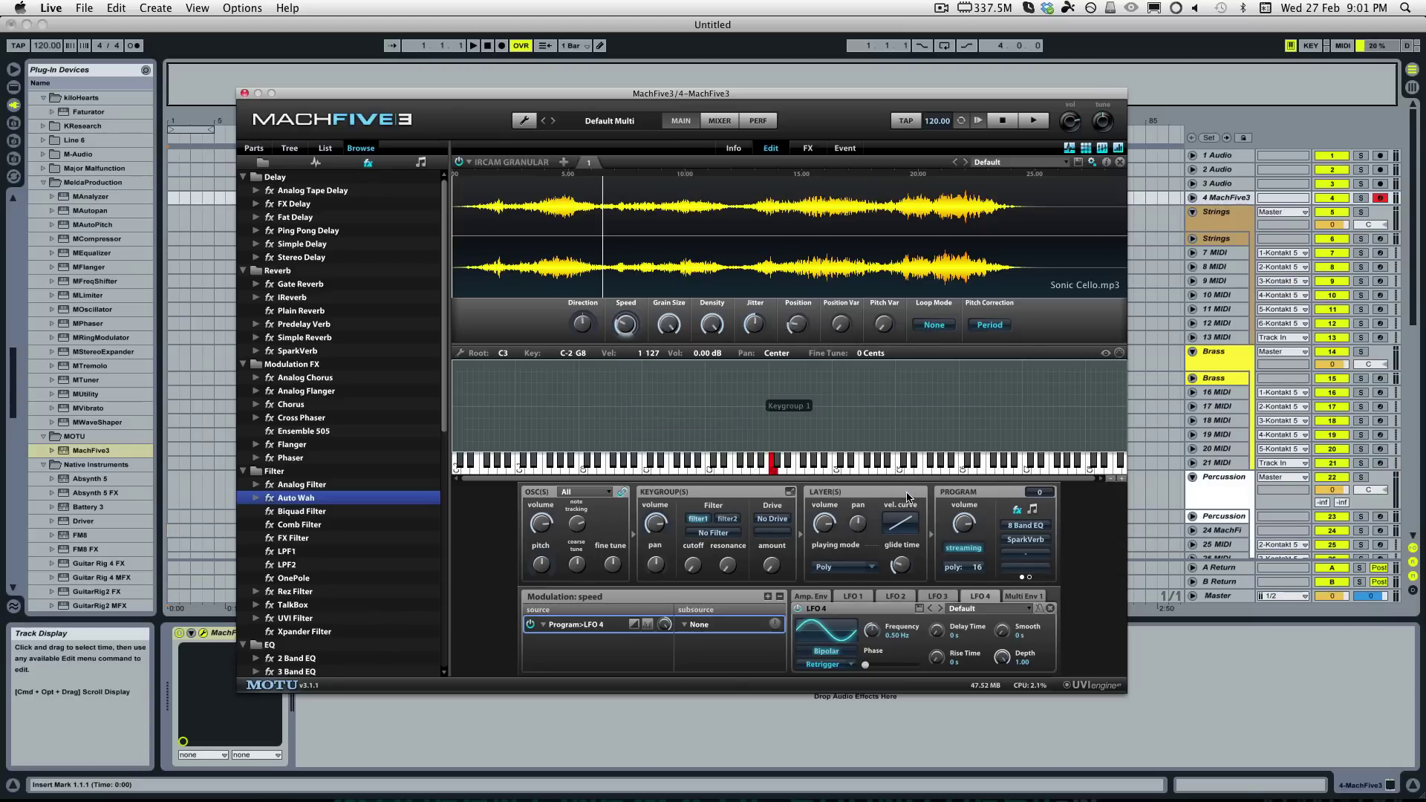
Step: Sync the Speed LFO to tempo with a frequency of 4x and lower its modulation amount
click(1039, 608)
drag(873, 636, 875, 663)
drag(665, 623, 672, 682)
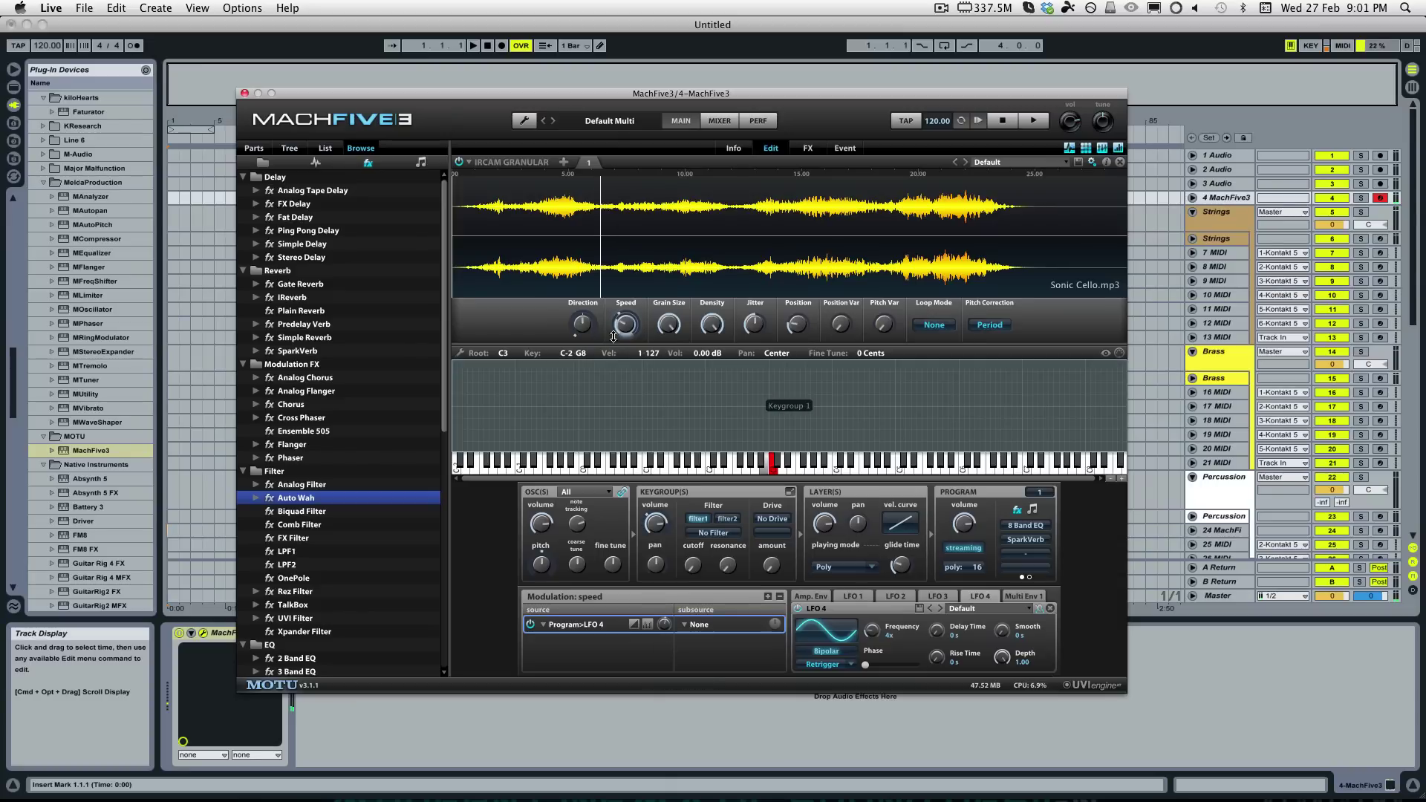
mouse_move(617, 332)
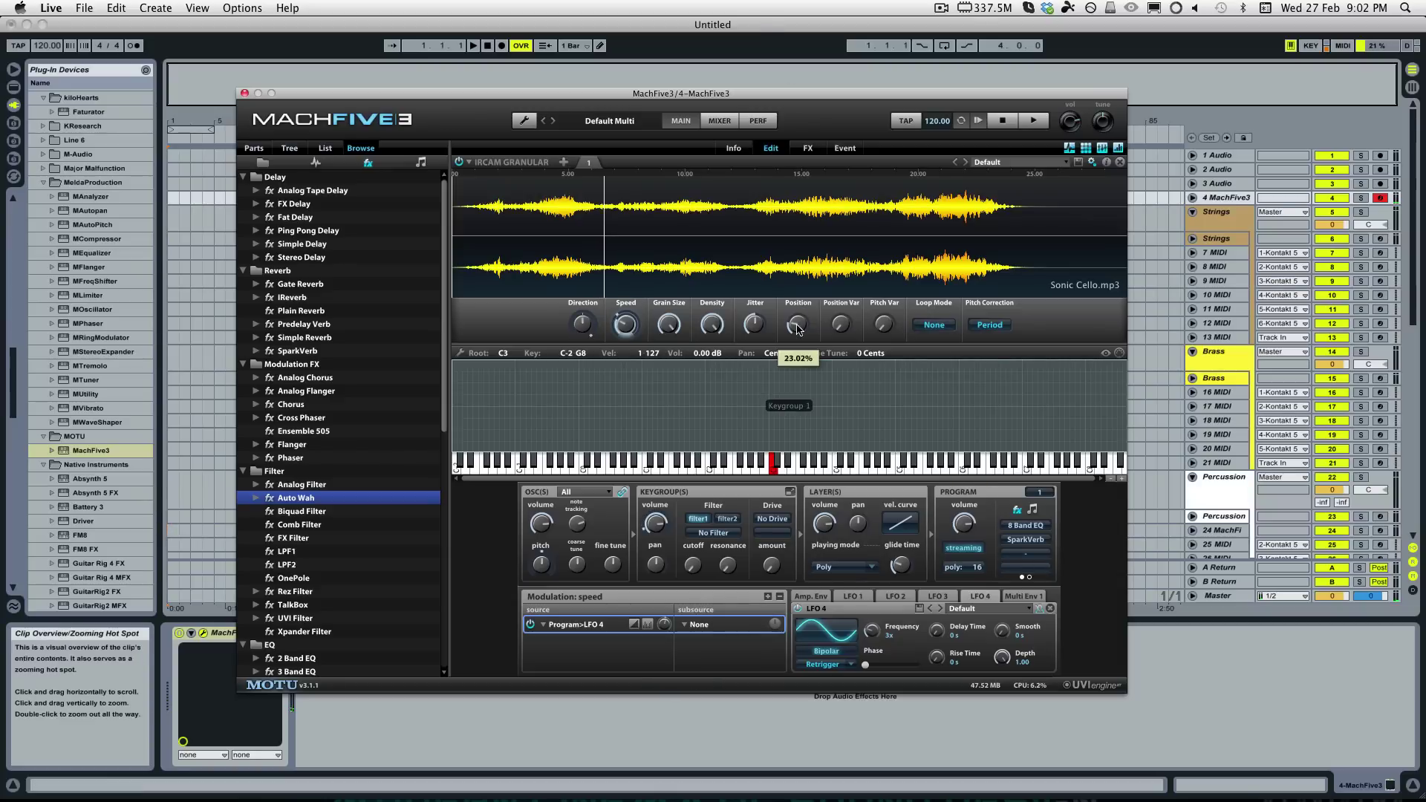
Step: Try Positions of 69.42% and 75.82% with a varied Speed, settling the Position just past the middle of the cello sample
drag(798, 324, 810, 227)
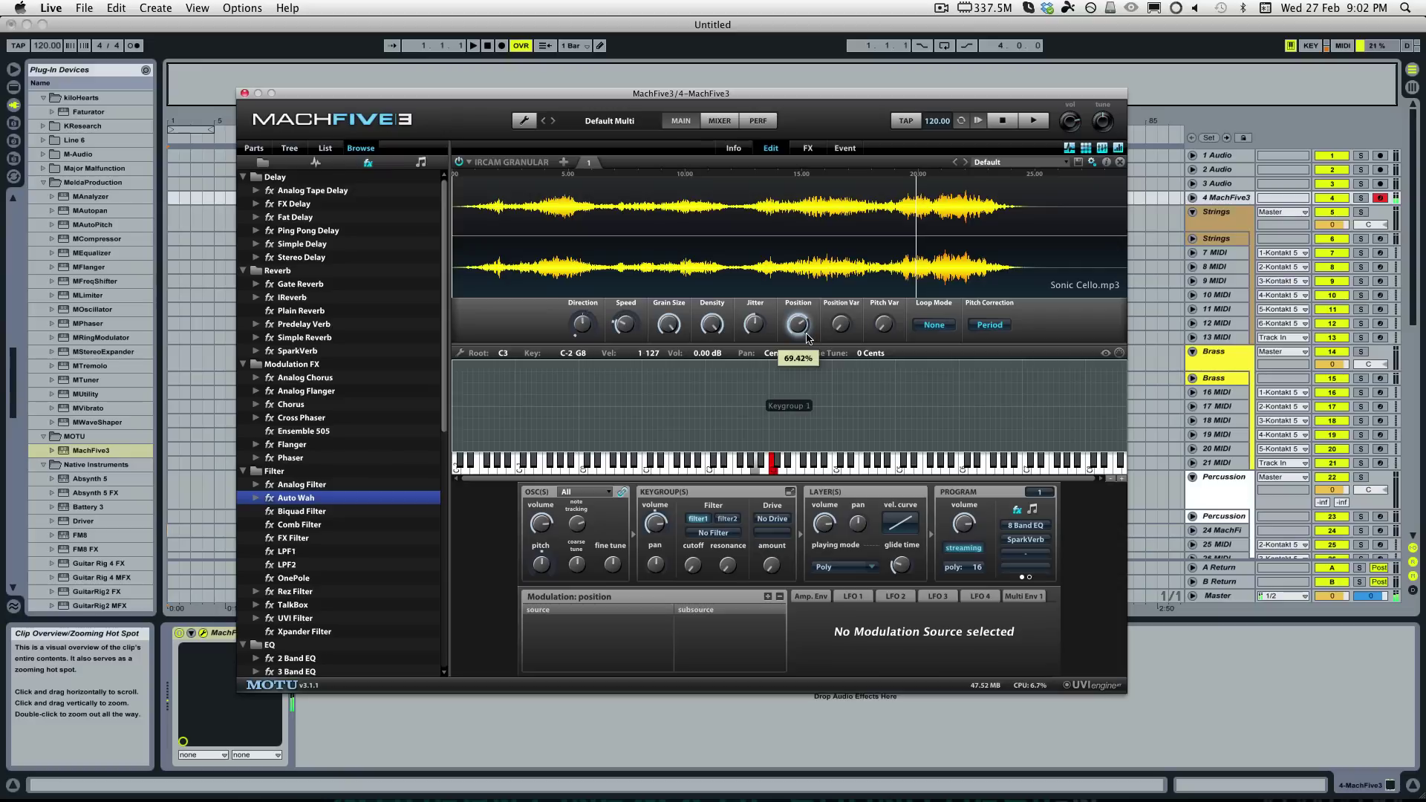
mouse_move(632, 331)
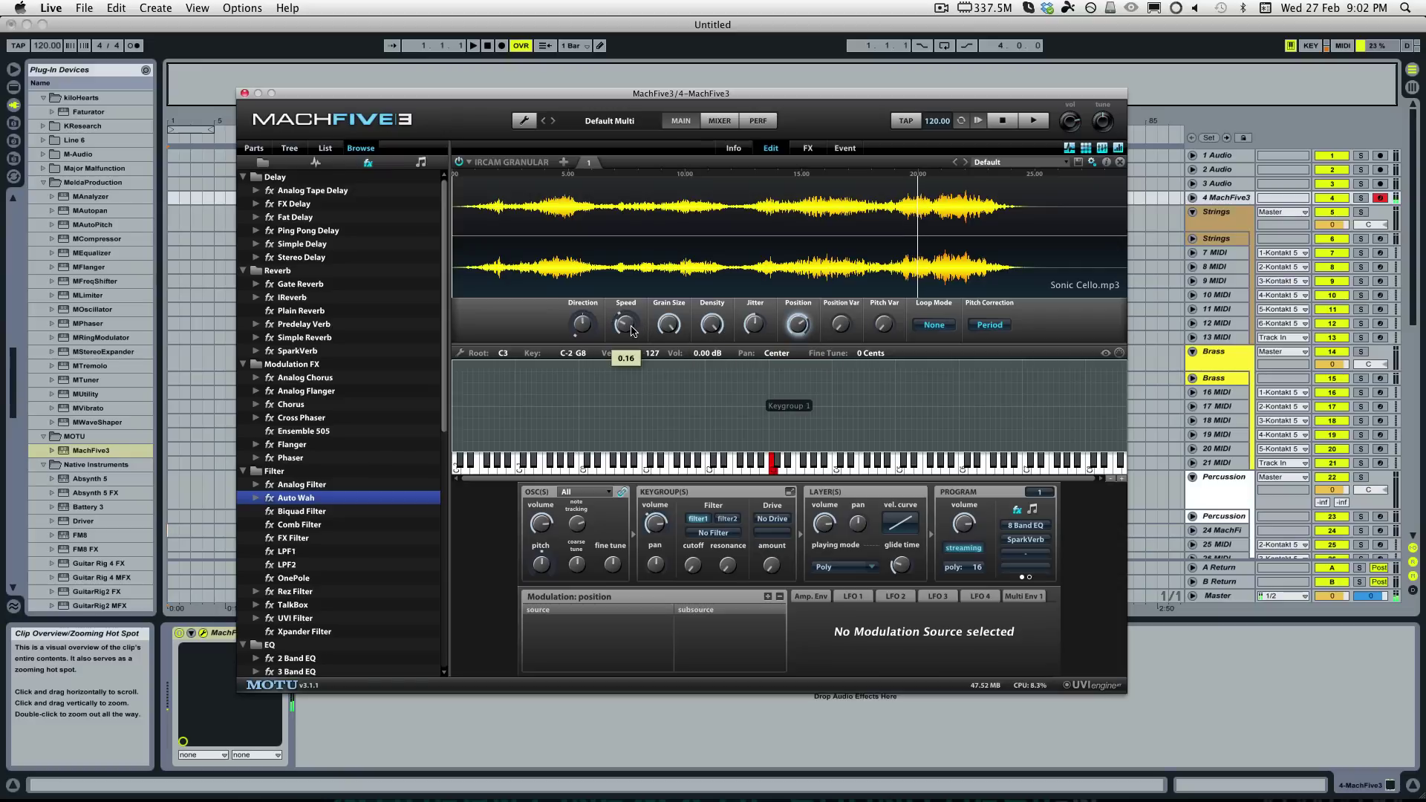
drag(632, 330, 632, 313)
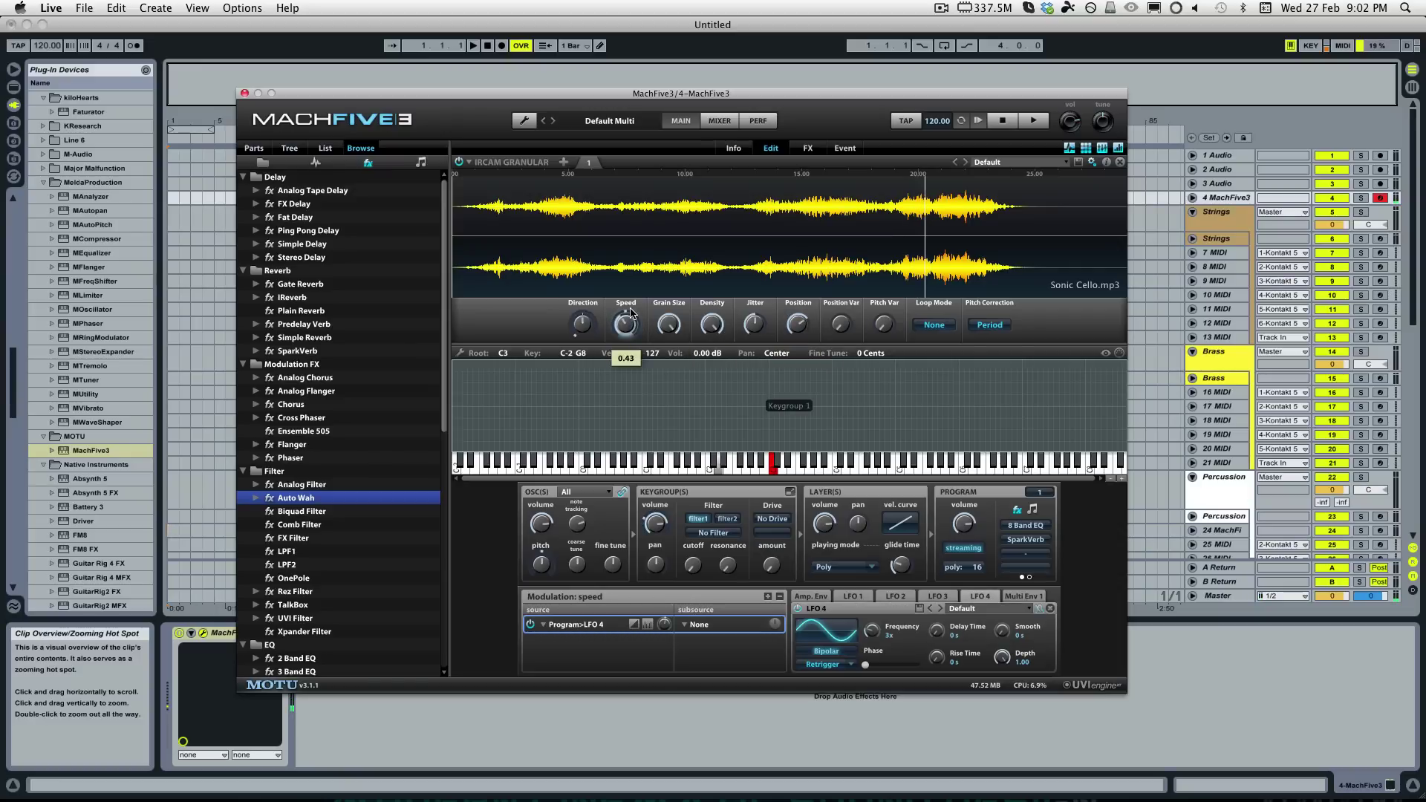
mouse_move(799, 325)
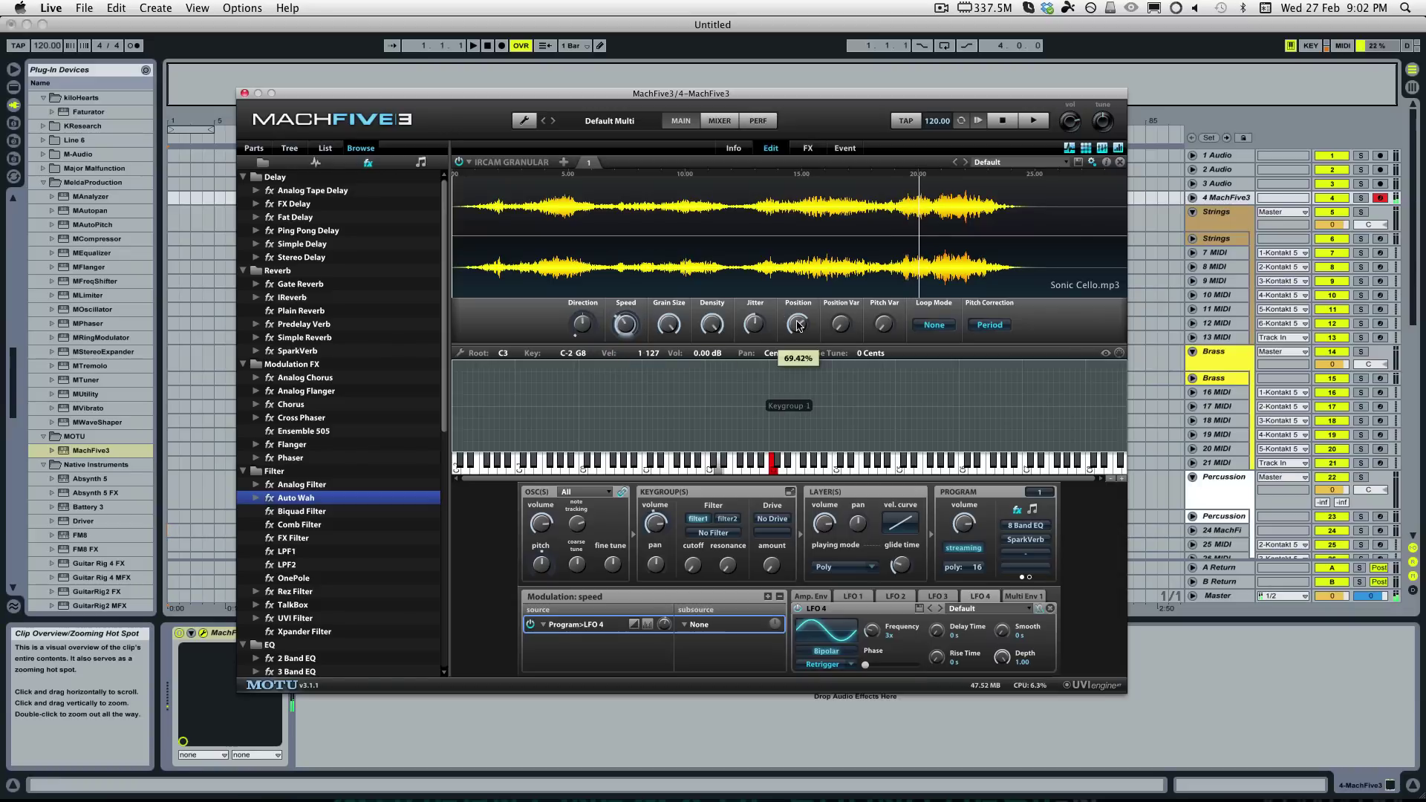
drag(798, 325, 798, 314)
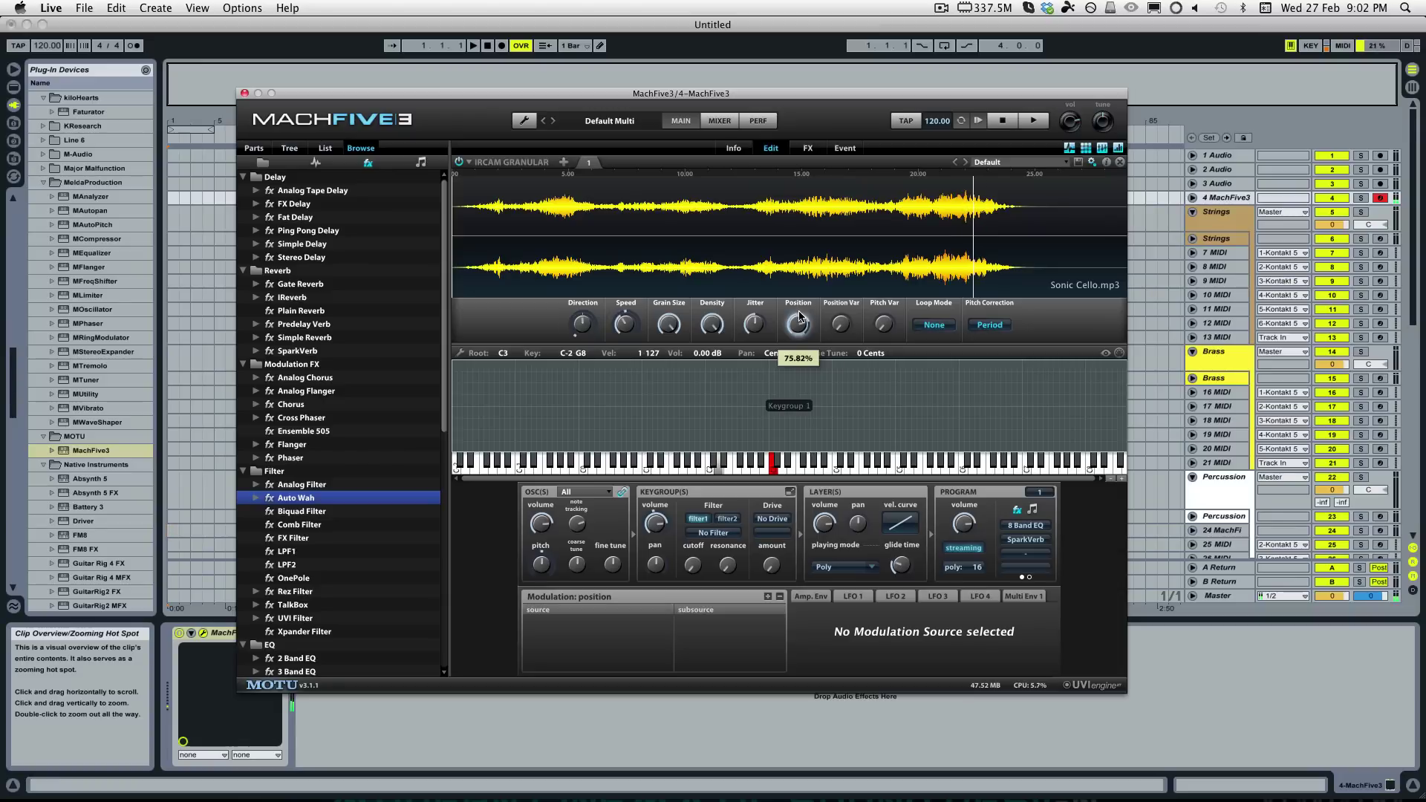
drag(800, 317, 808, 360)
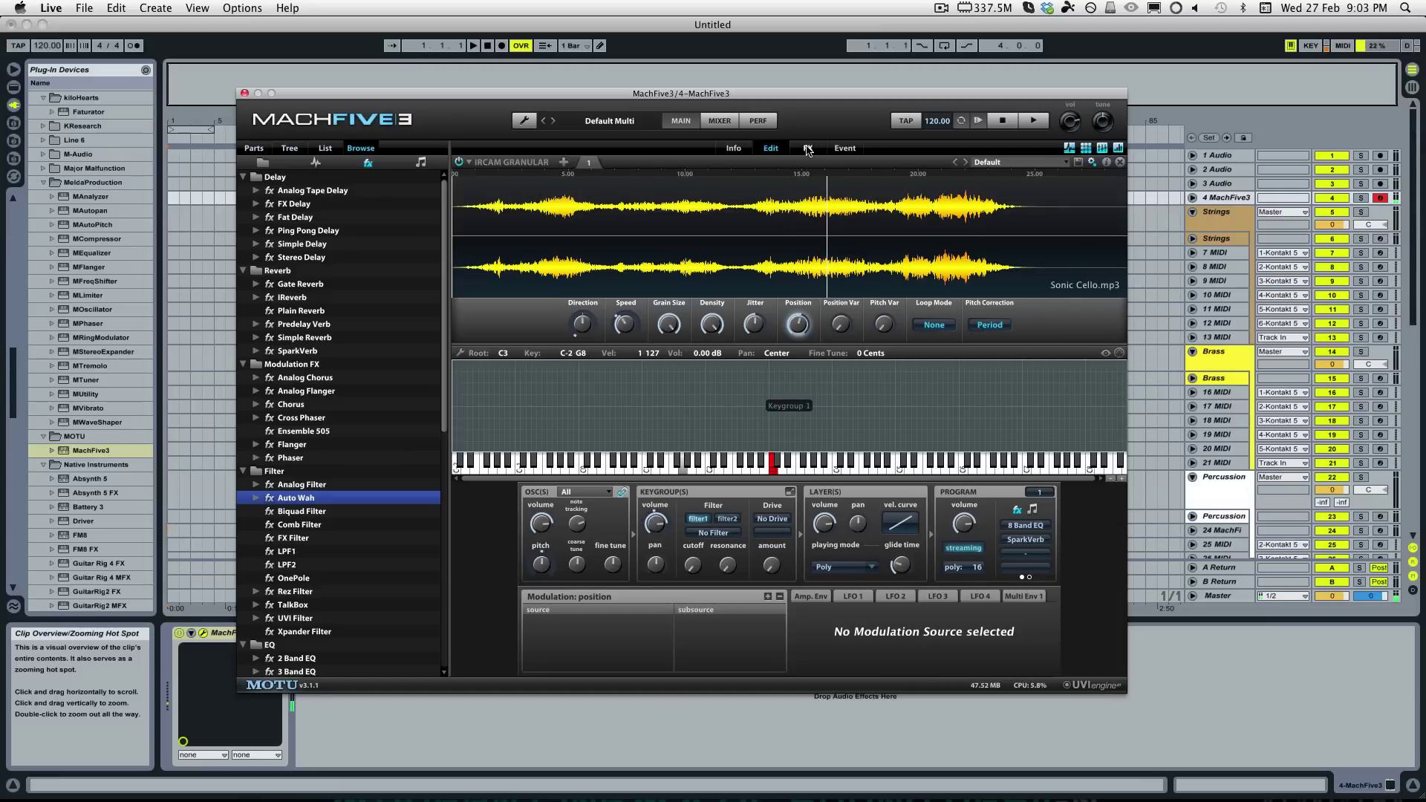
Step: Insert a Stereo Delay between the program's 8 Band EQ and SparkVerb, and set its Mix to 42.80%
click(808, 149)
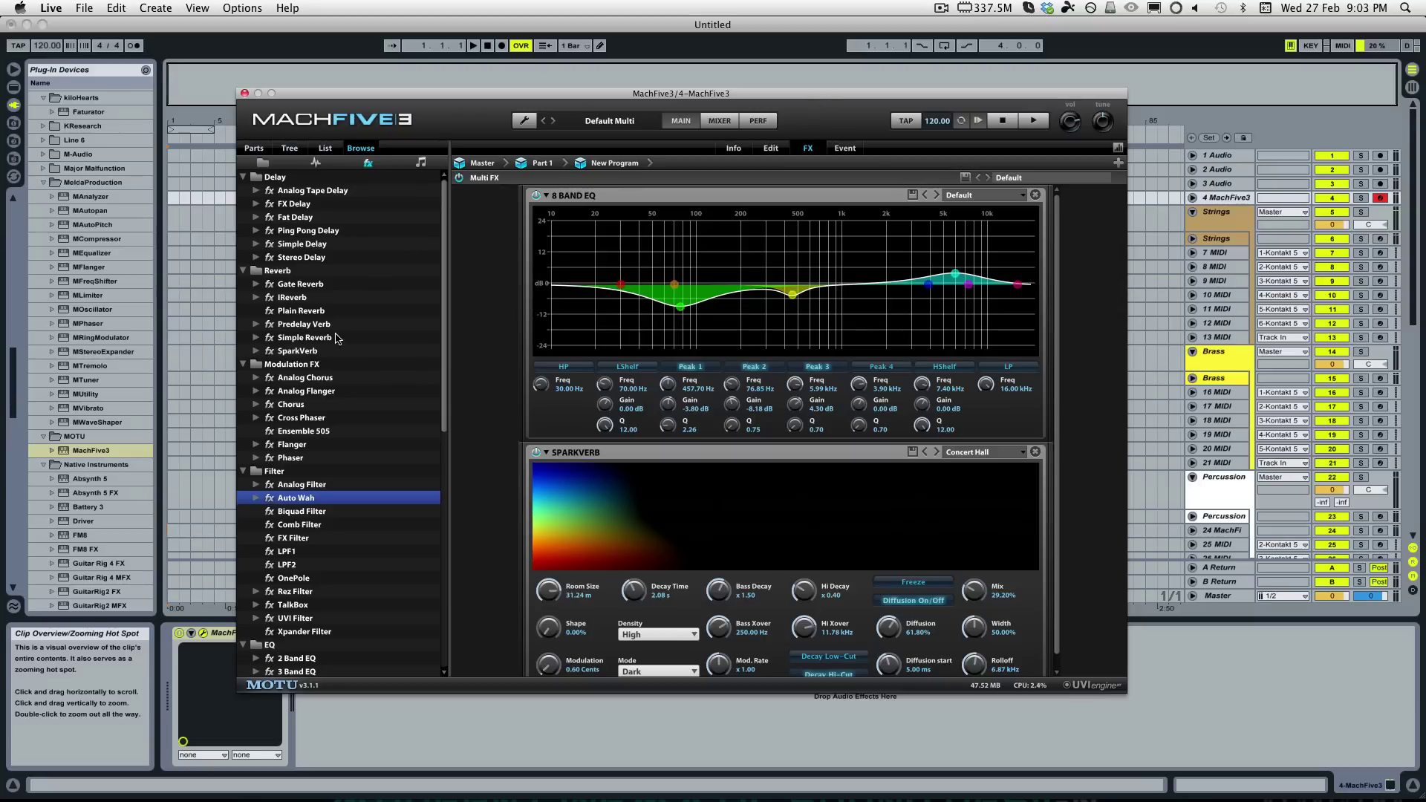
drag(443, 303, 416, 269)
drag(306, 260, 583, 439)
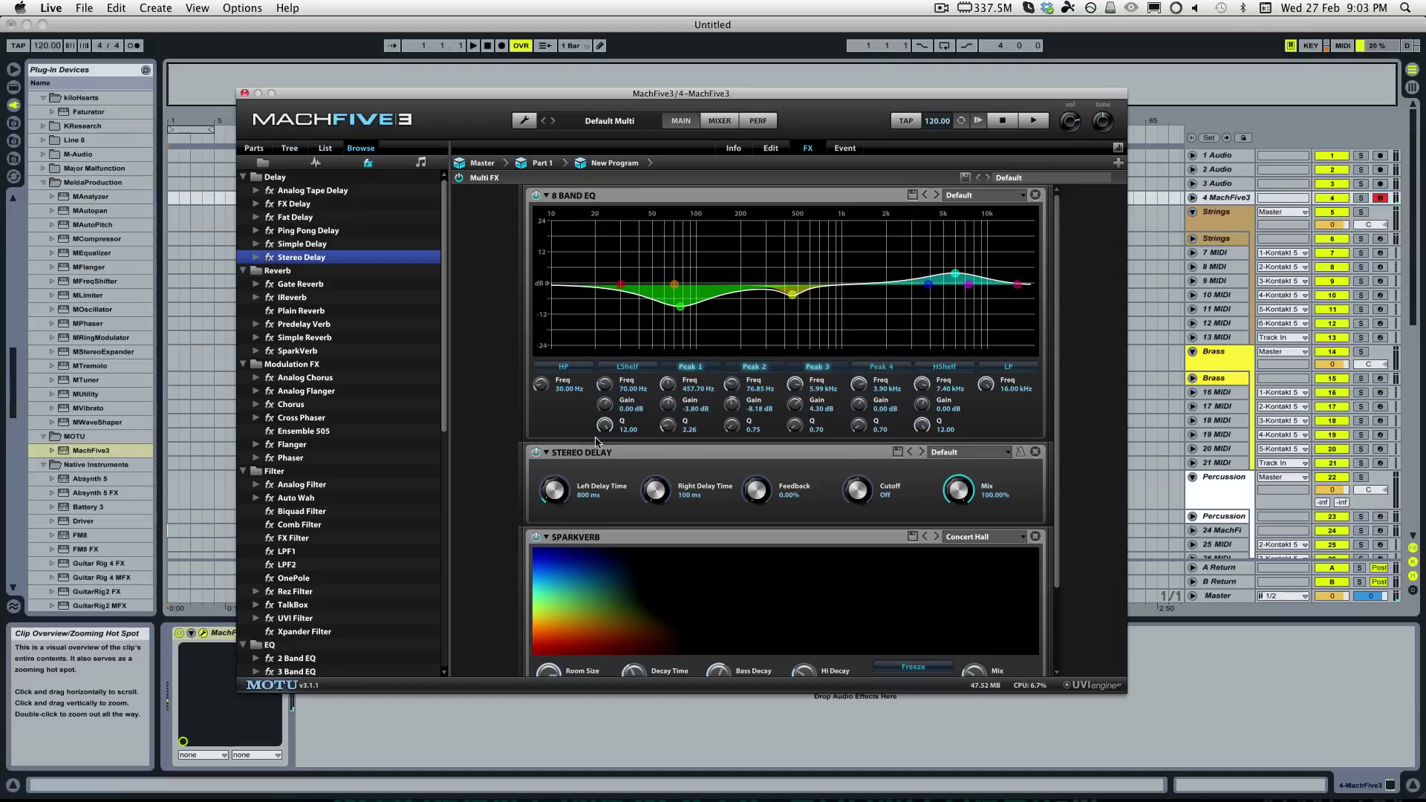
drag(964, 496, 969, 557)
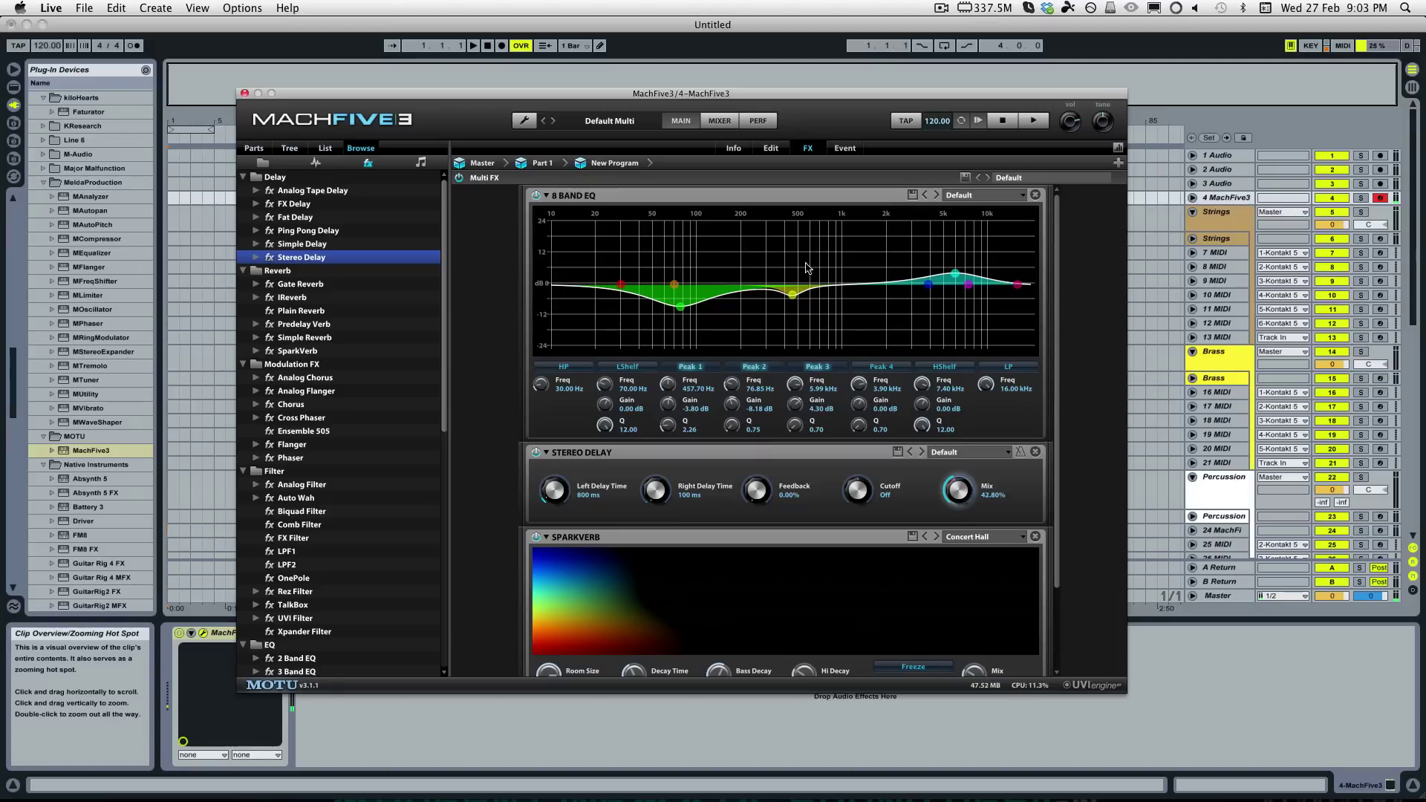
Step: Return to the granular oscillator and move its Position back to slightly before the middle of the cello sample
click(778, 151)
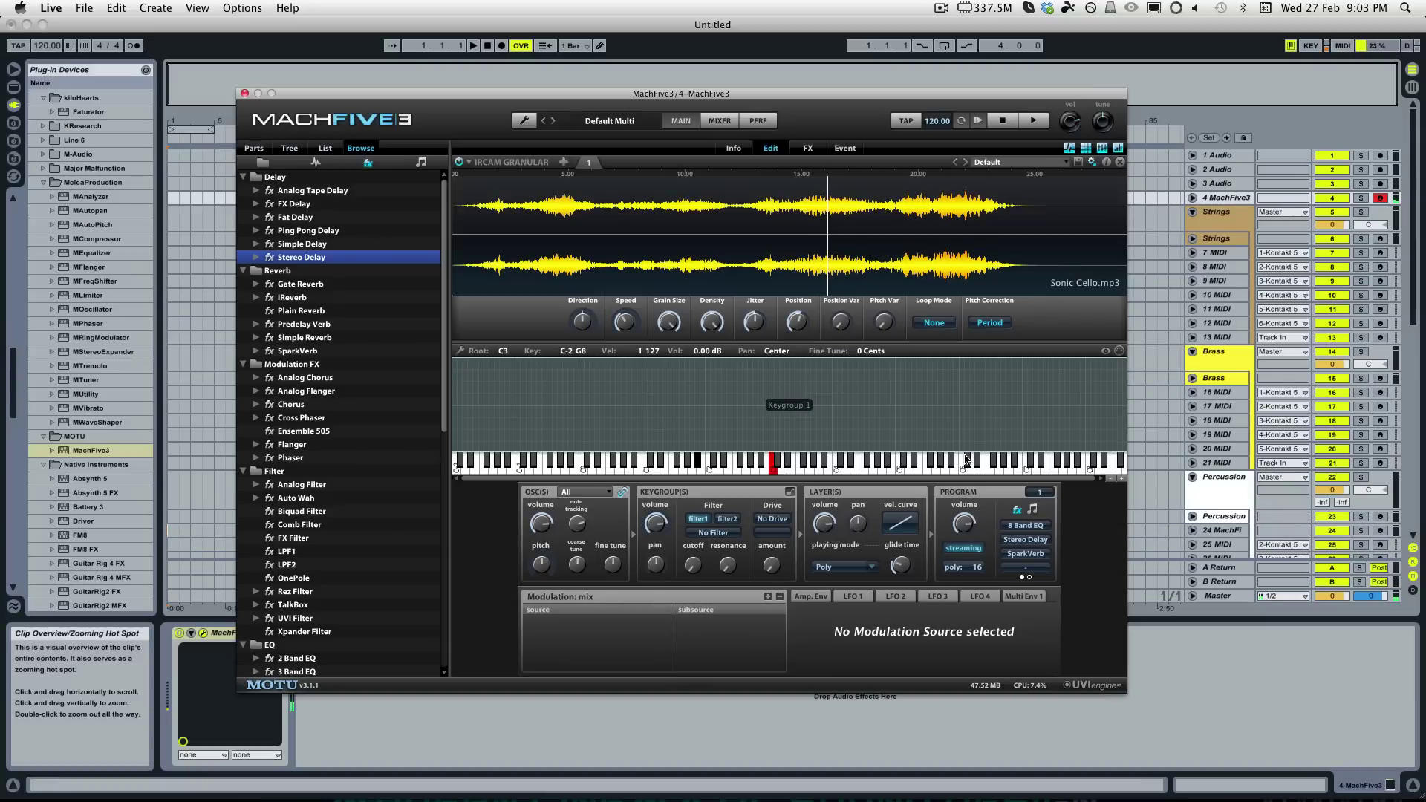
drag(798, 324, 803, 352)
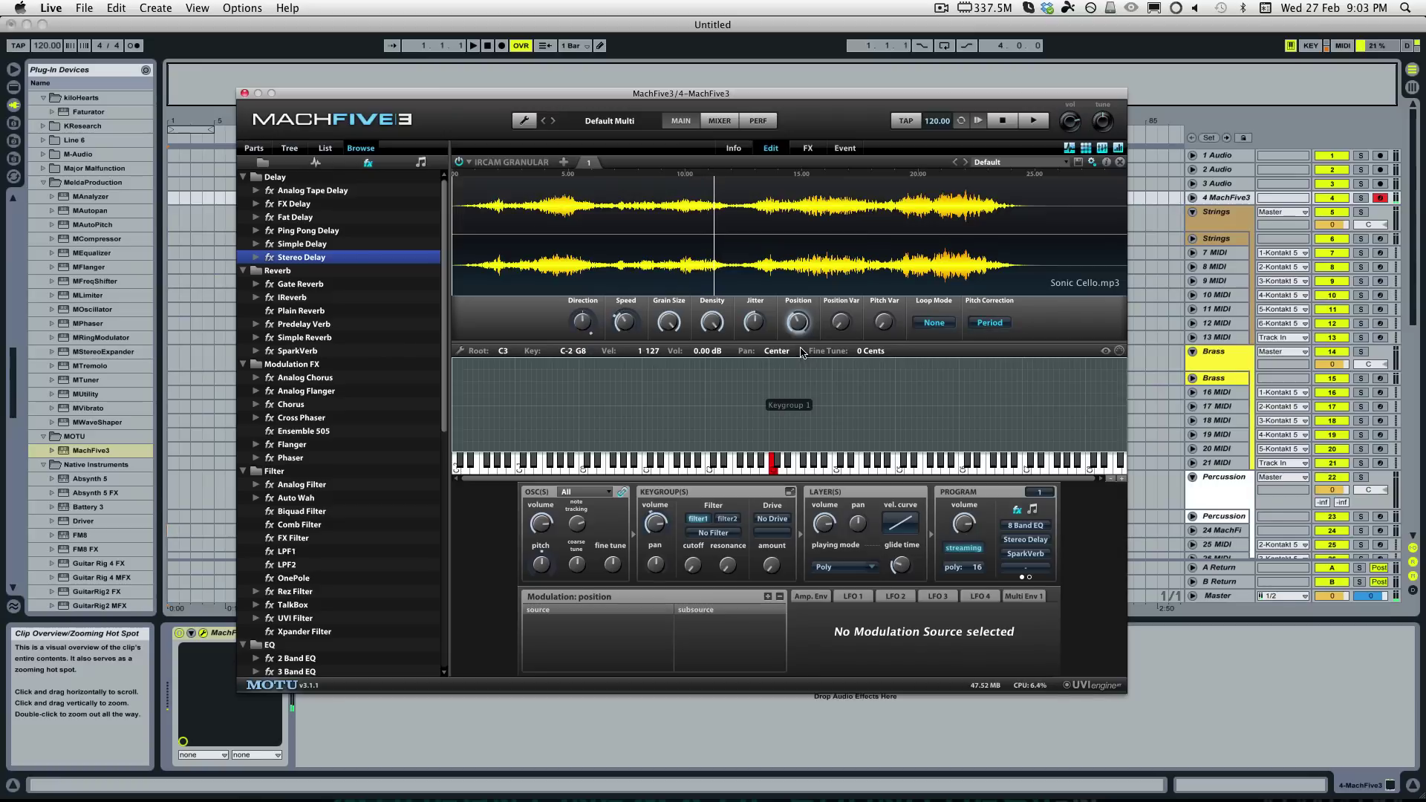
drag(797, 324, 794, 322)
Step: Modulate the granular oscillator's Position with a new program-level LFO
right_click(796, 323)
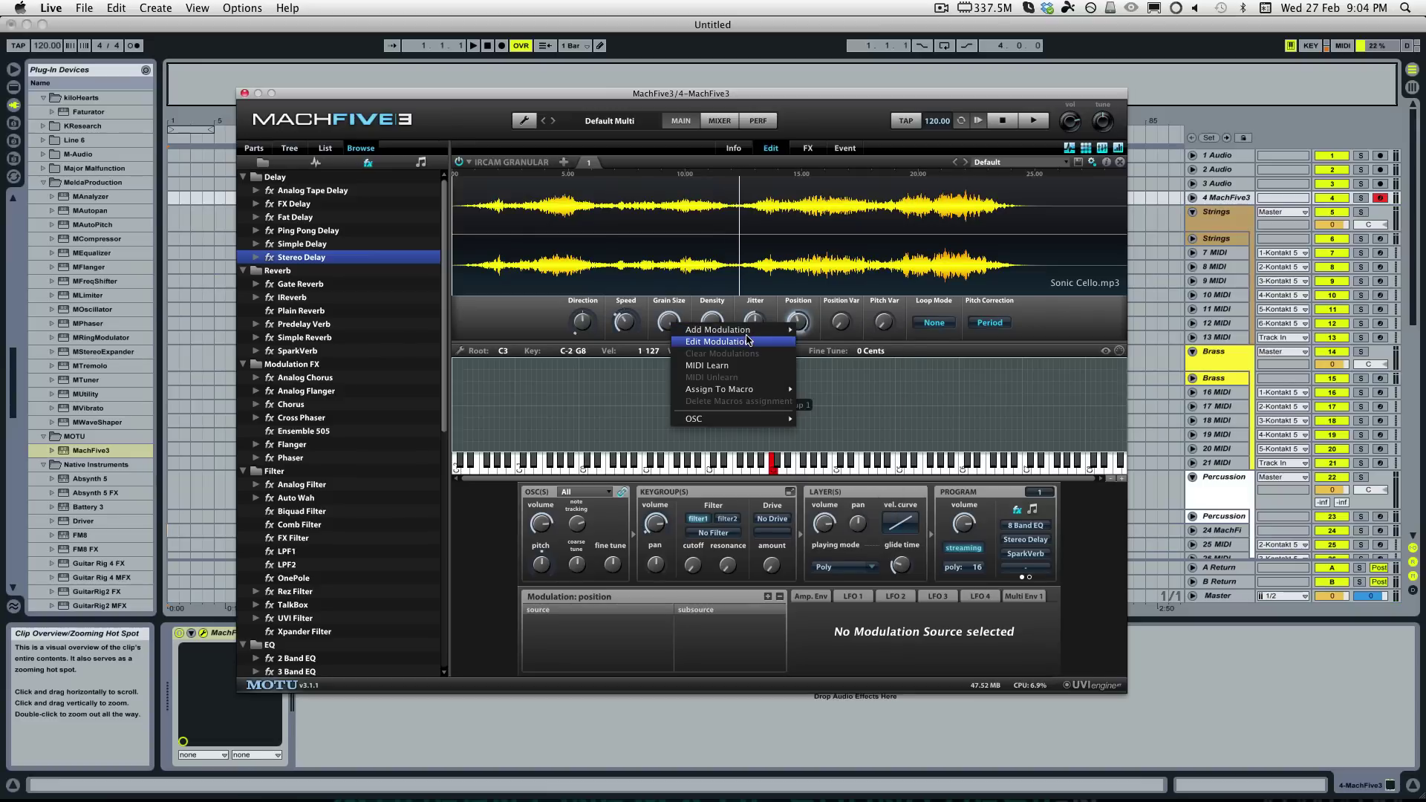
mouse_move(772, 330)
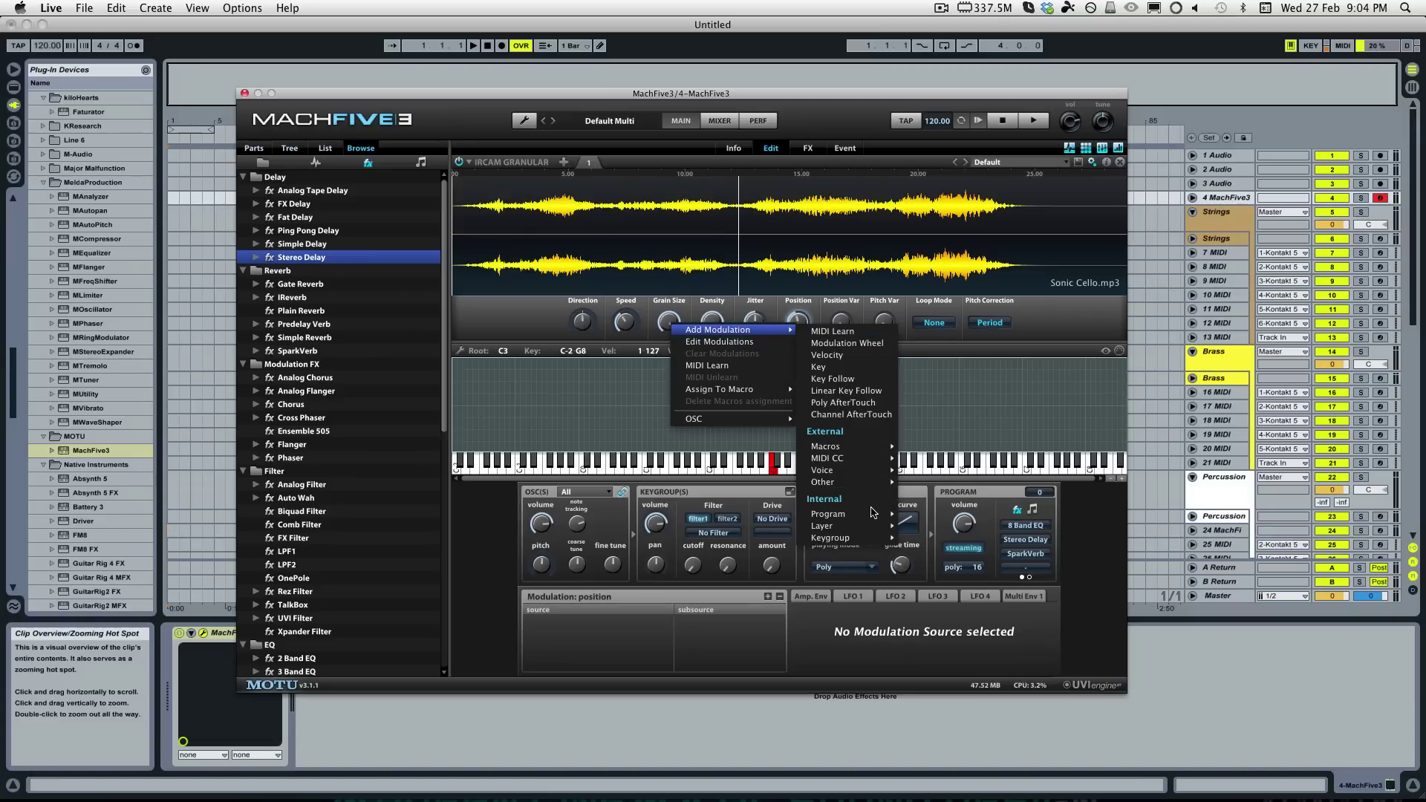
mouse_move(874, 513)
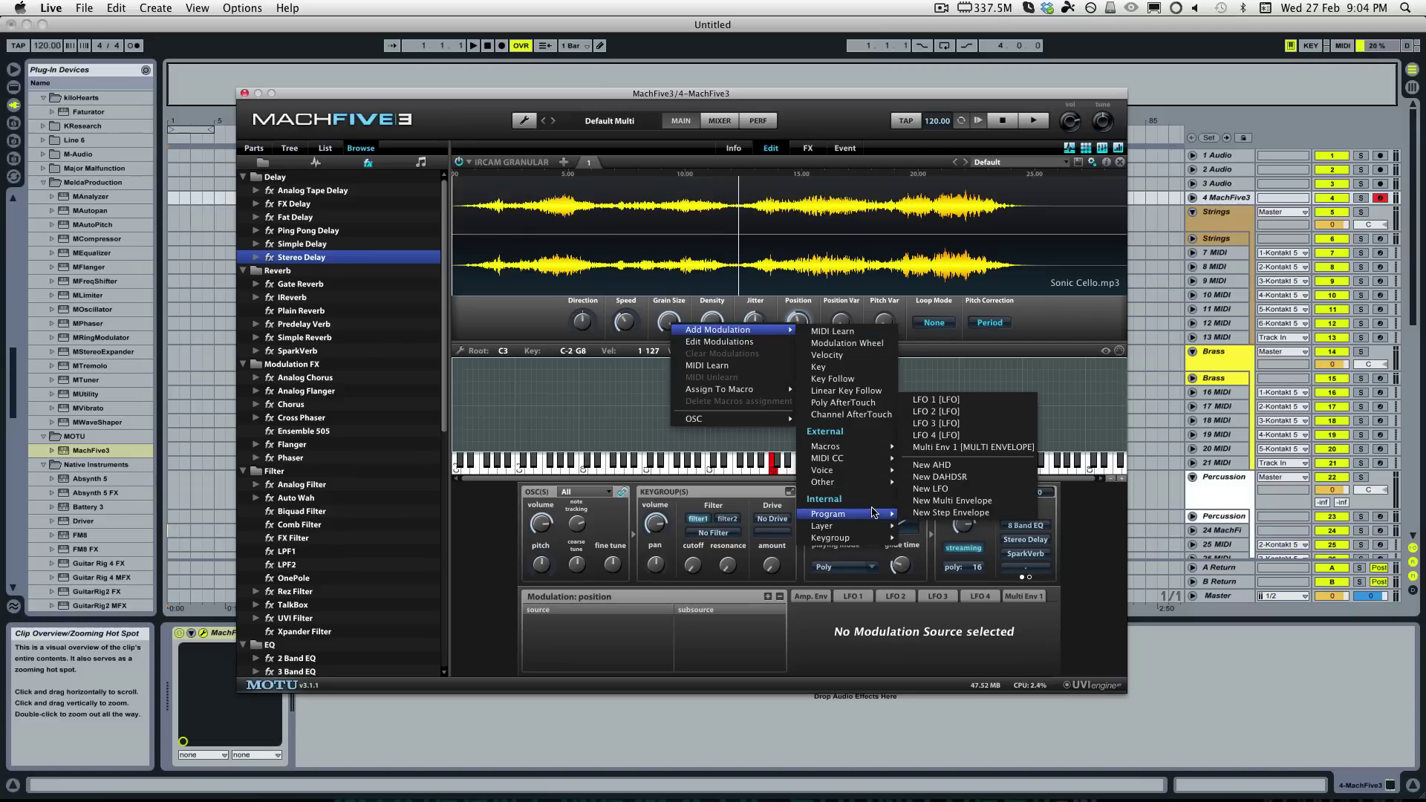
click(932, 491)
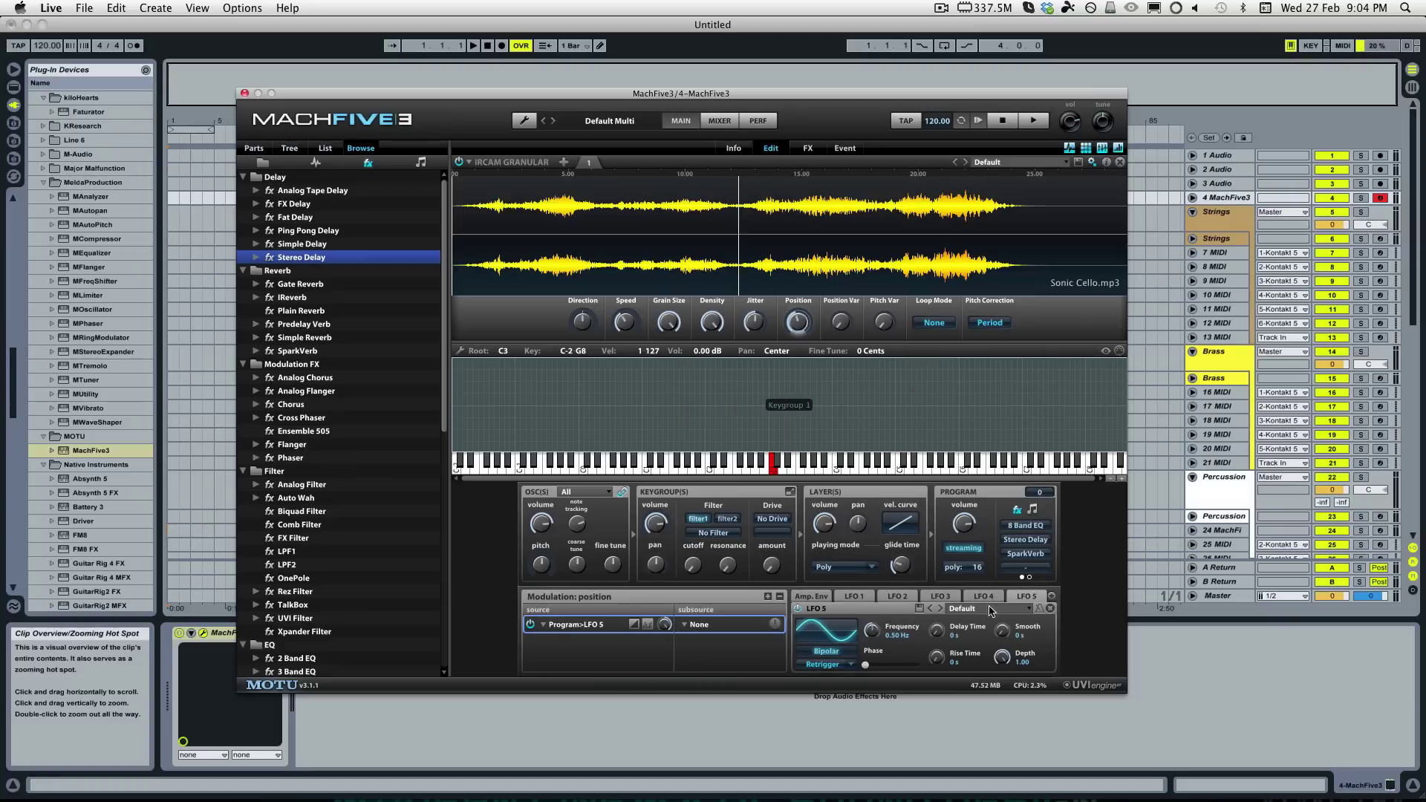
Step: Sync the Position LFO to tempo at 8x, lower its modulation amount and set its Smooth to 13.9 ms
click(1039, 608)
drag(667, 626, 672, 655)
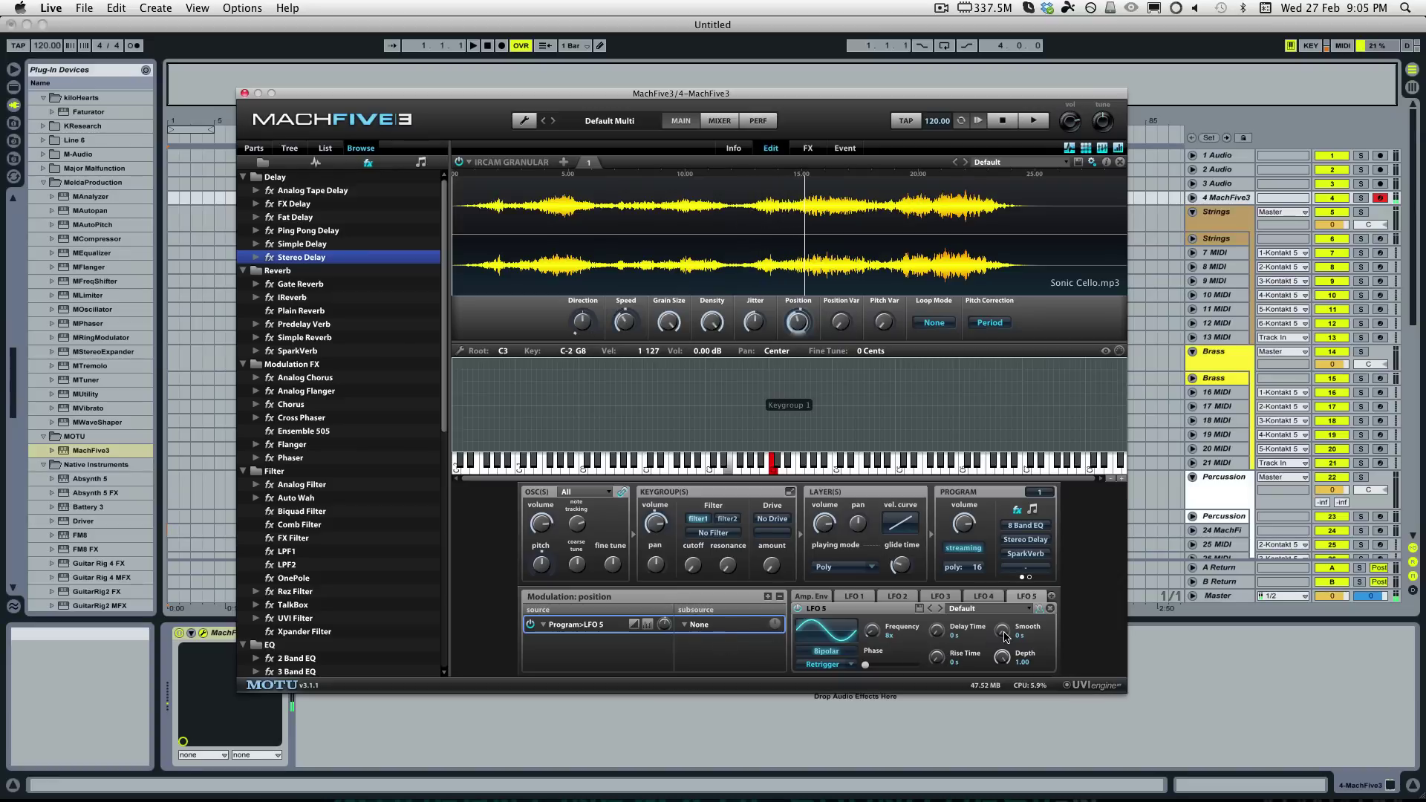
drag(1004, 626, 1008, 577)
drag(1010, 522, 1000, 647)
click(809, 149)
click(767, 148)
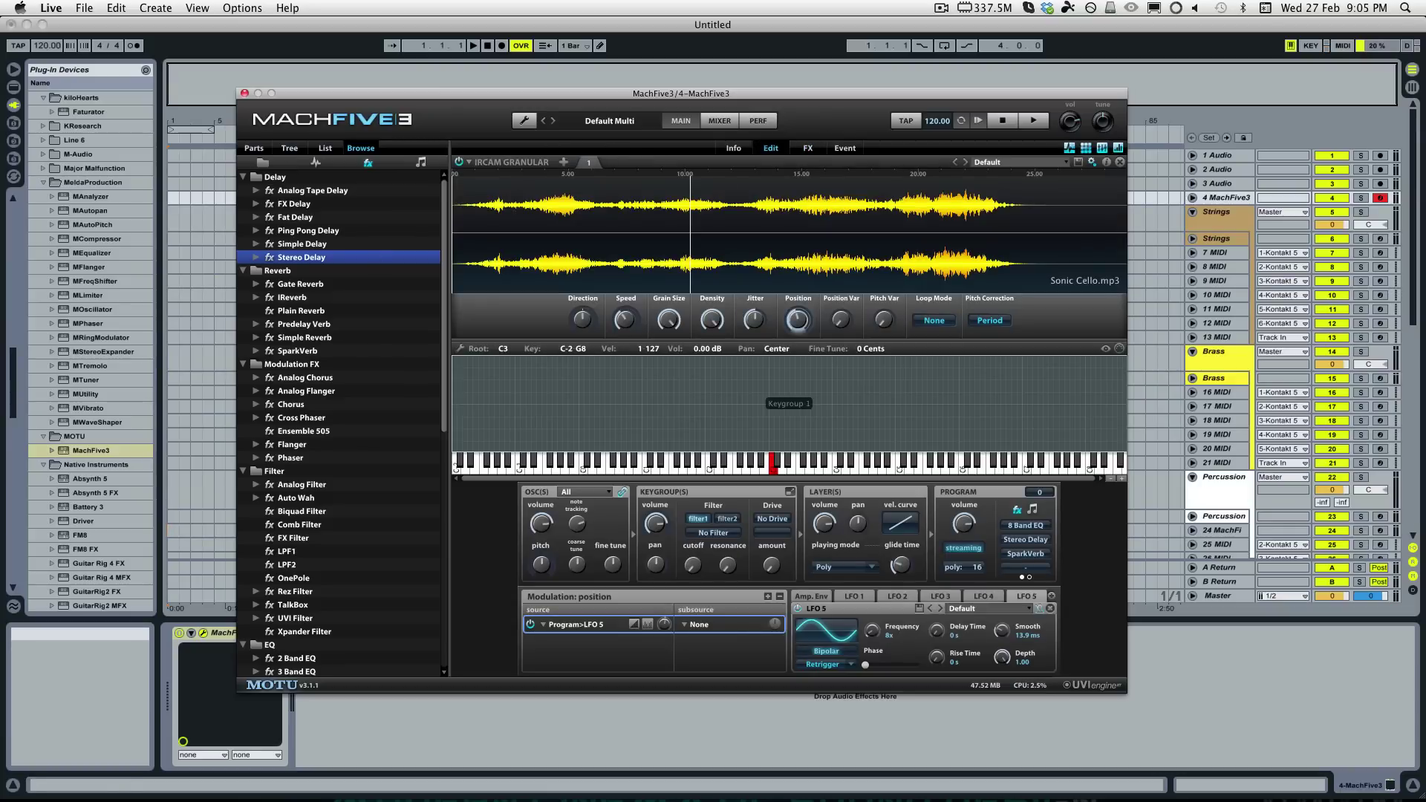
Step: Replace the granular oscillator's sample with 04 Earth.mp3 from Finder and clear the modulations on its Position
key(super+alt+p)
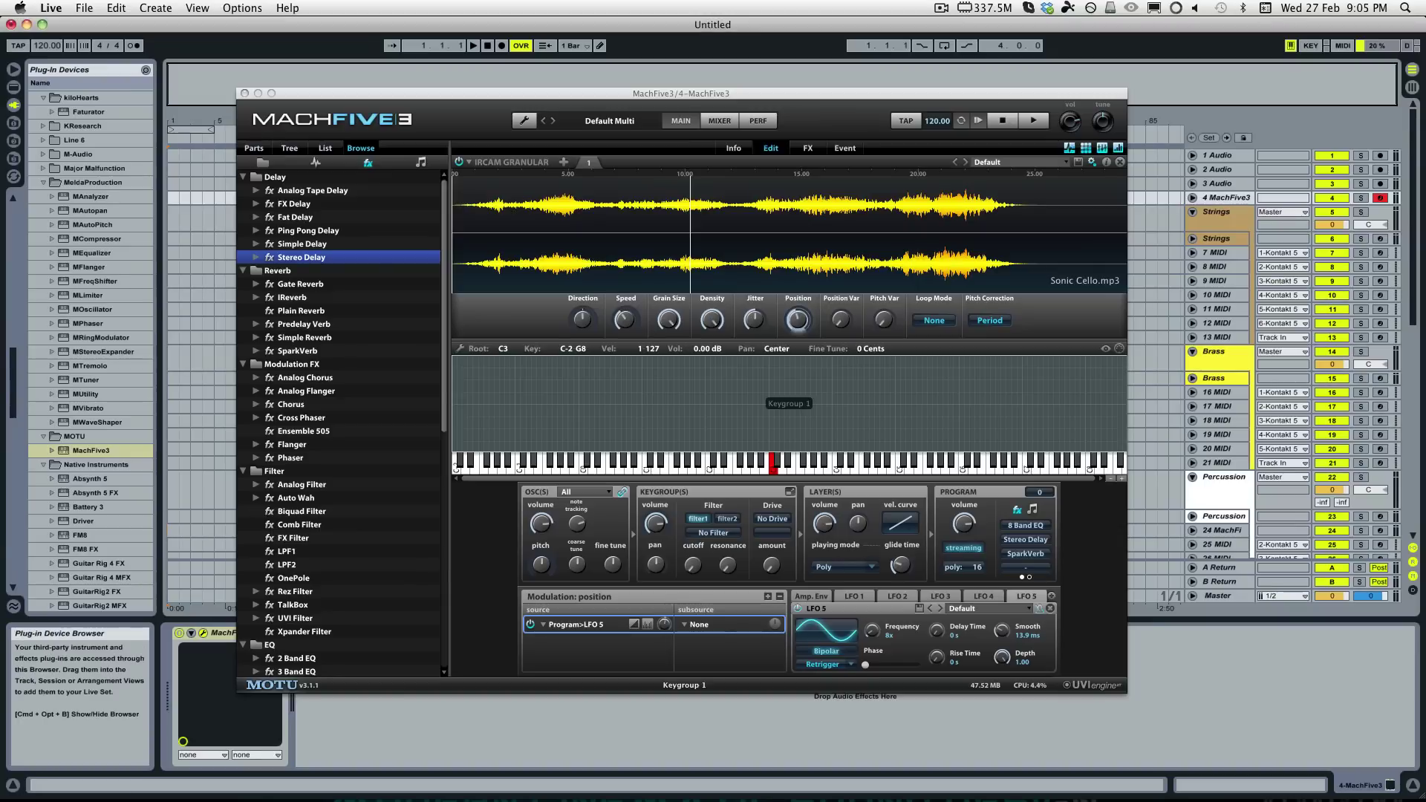
drag(186, 519, 621, 265)
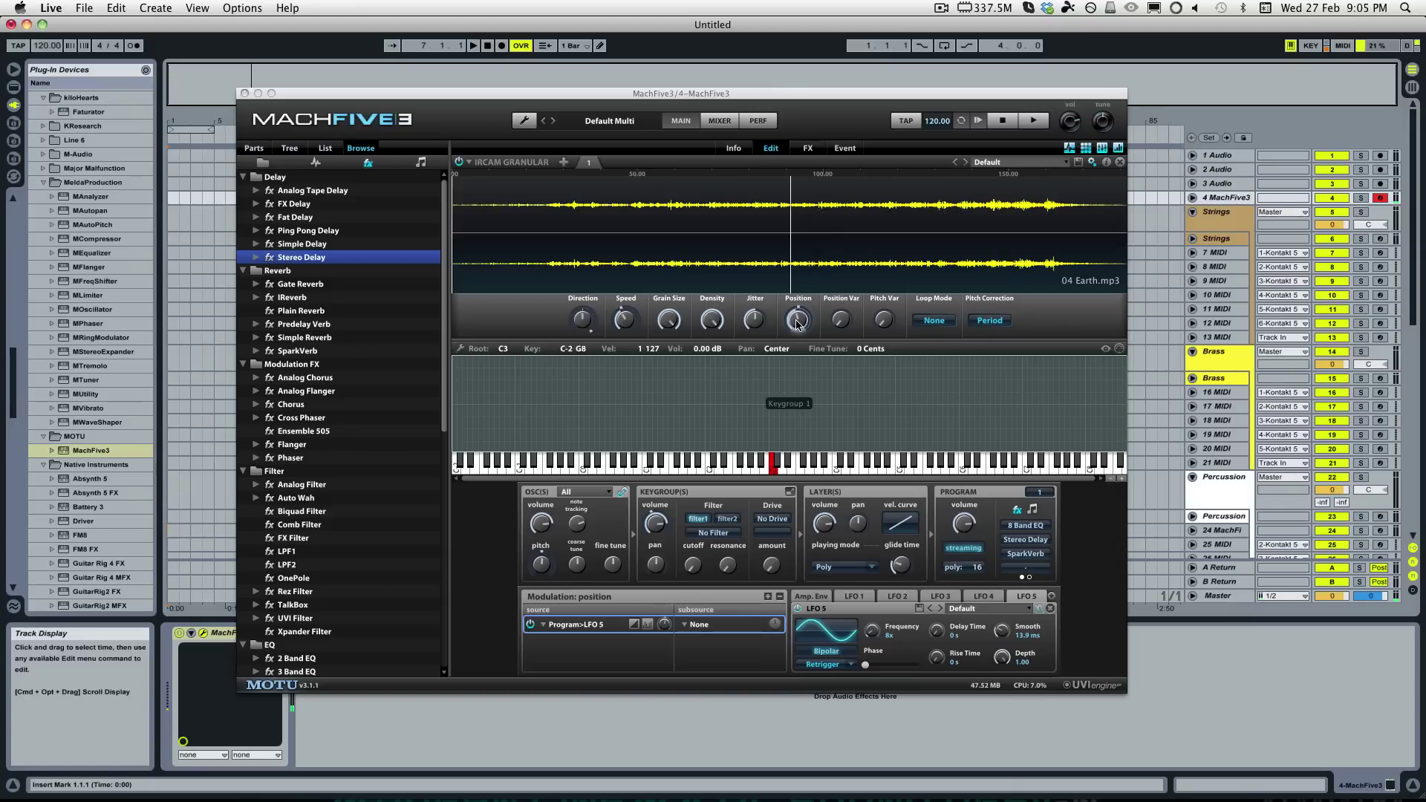
right_click(797, 322)
click(731, 344)
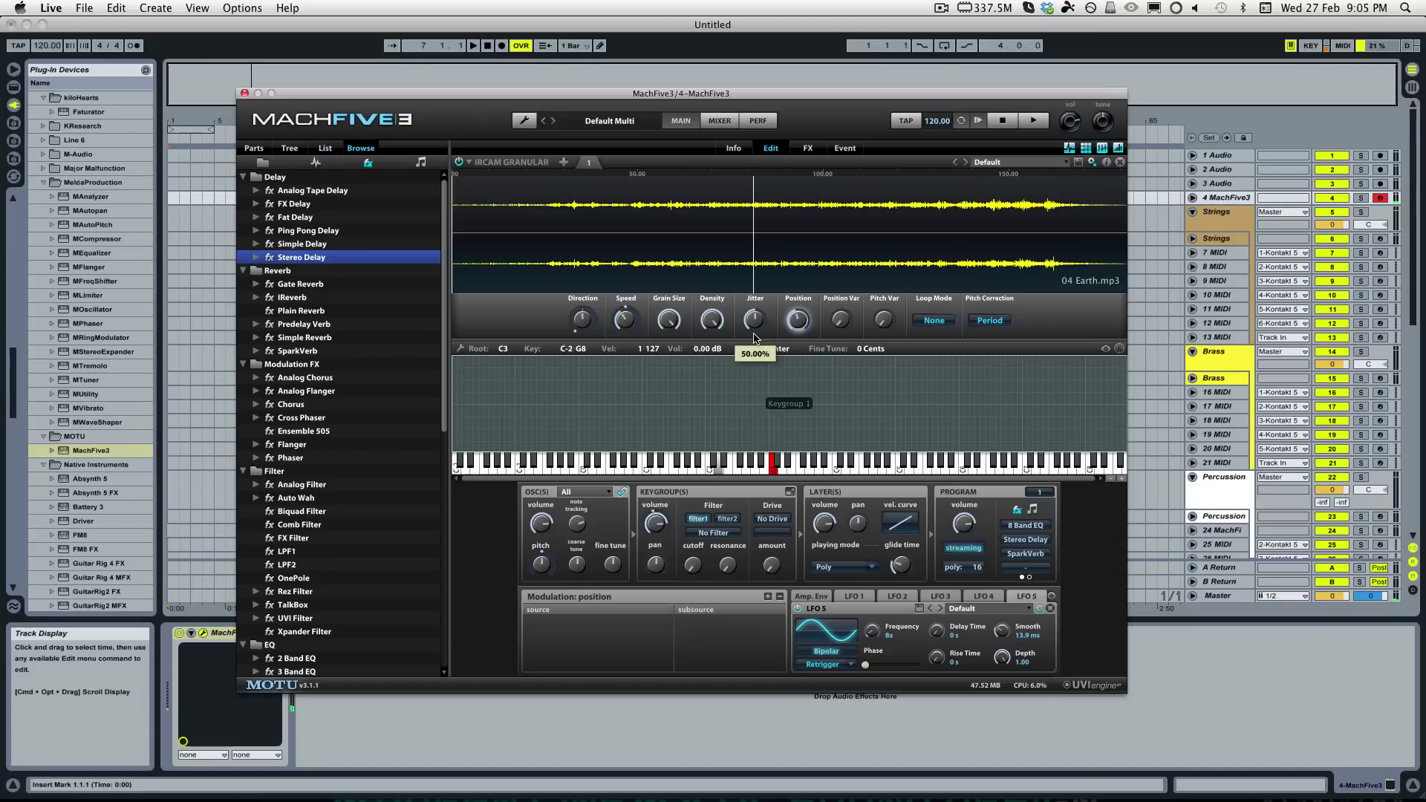
Step: Move the Position to about three quarters through the Earth sample and raise the program volume to 2.32 dB
drag(798, 320, 798, 273)
mouse_move(962, 529)
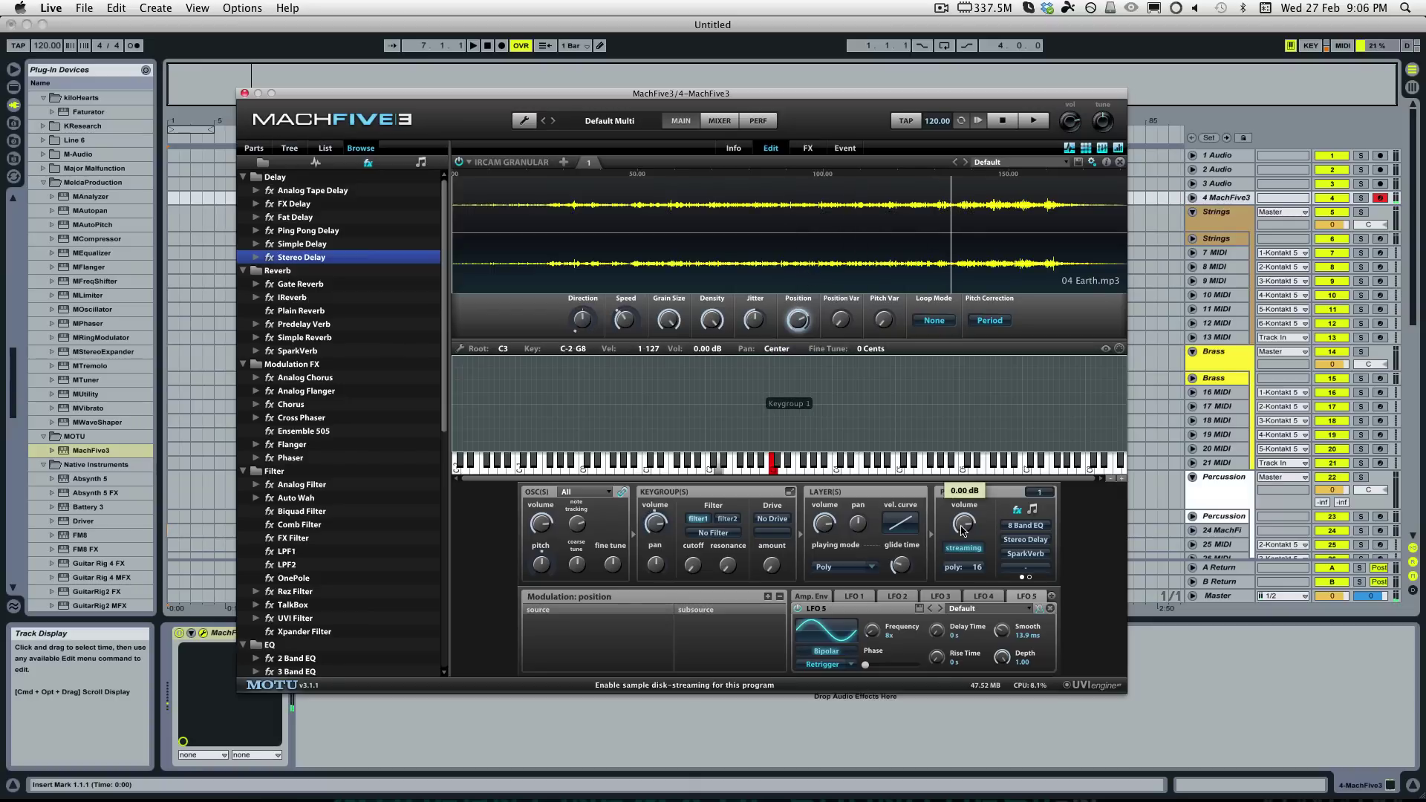
drag(961, 529, 960, 518)
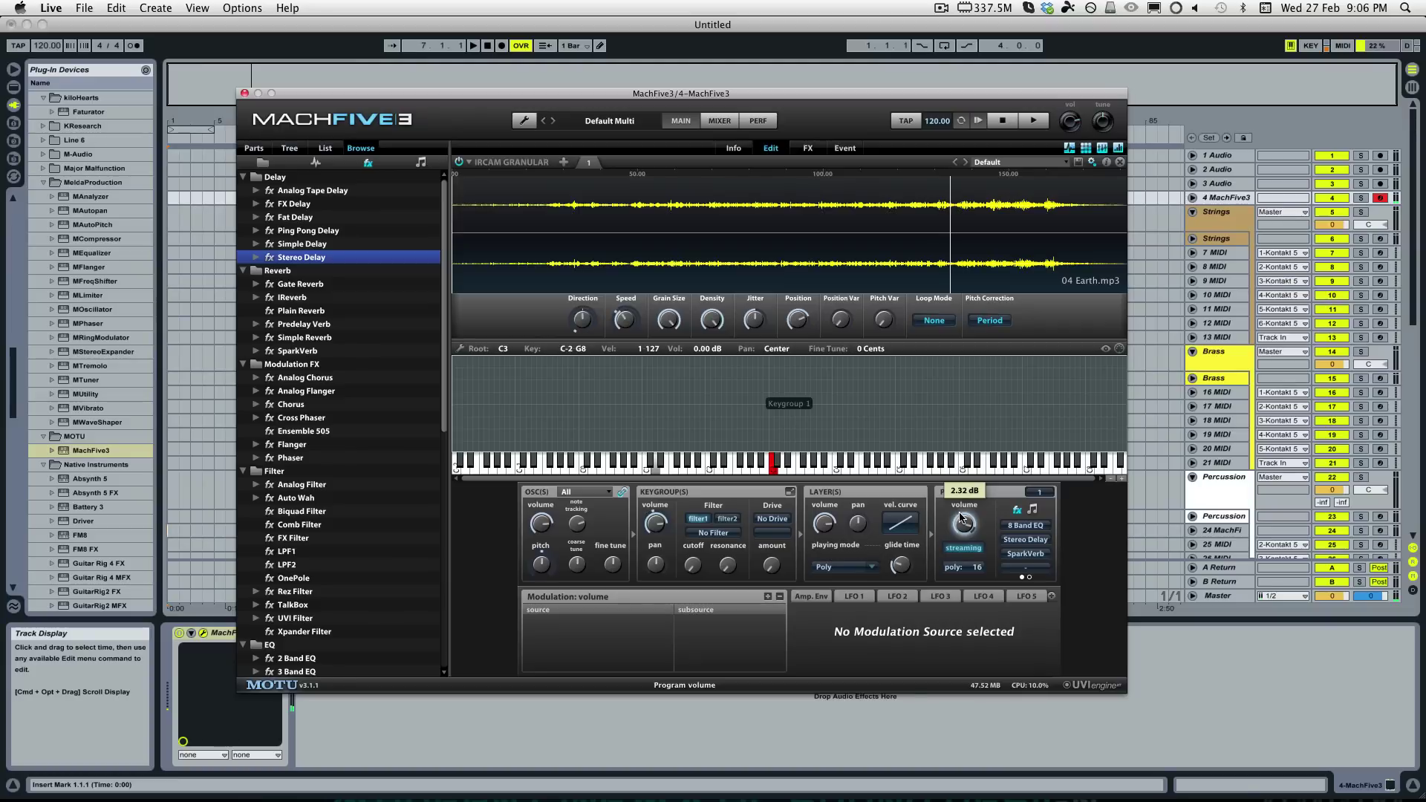
Step: Replace the sample in the IRCAM Granular oscillator with wb5.wav from Finder
click(808, 148)
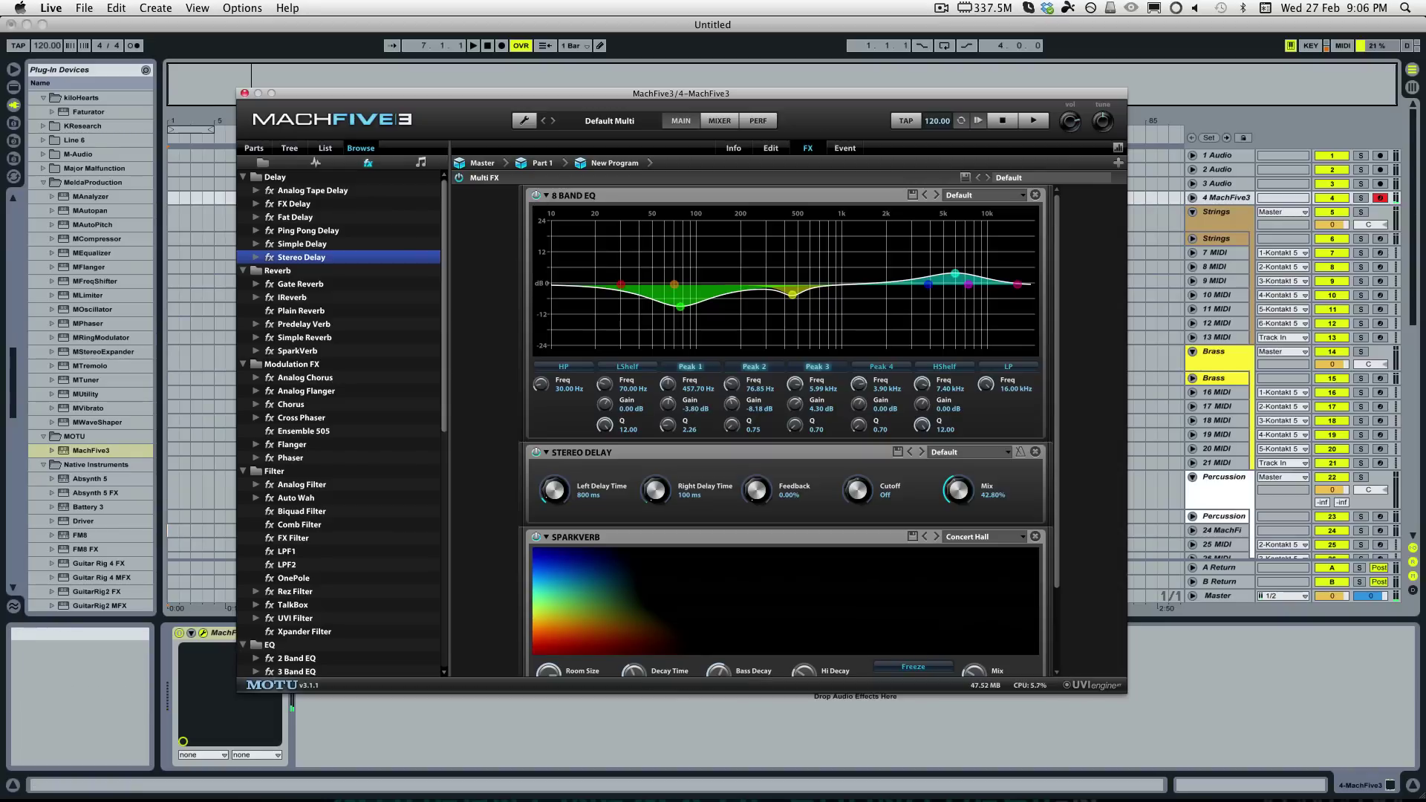
key(super+Tab)
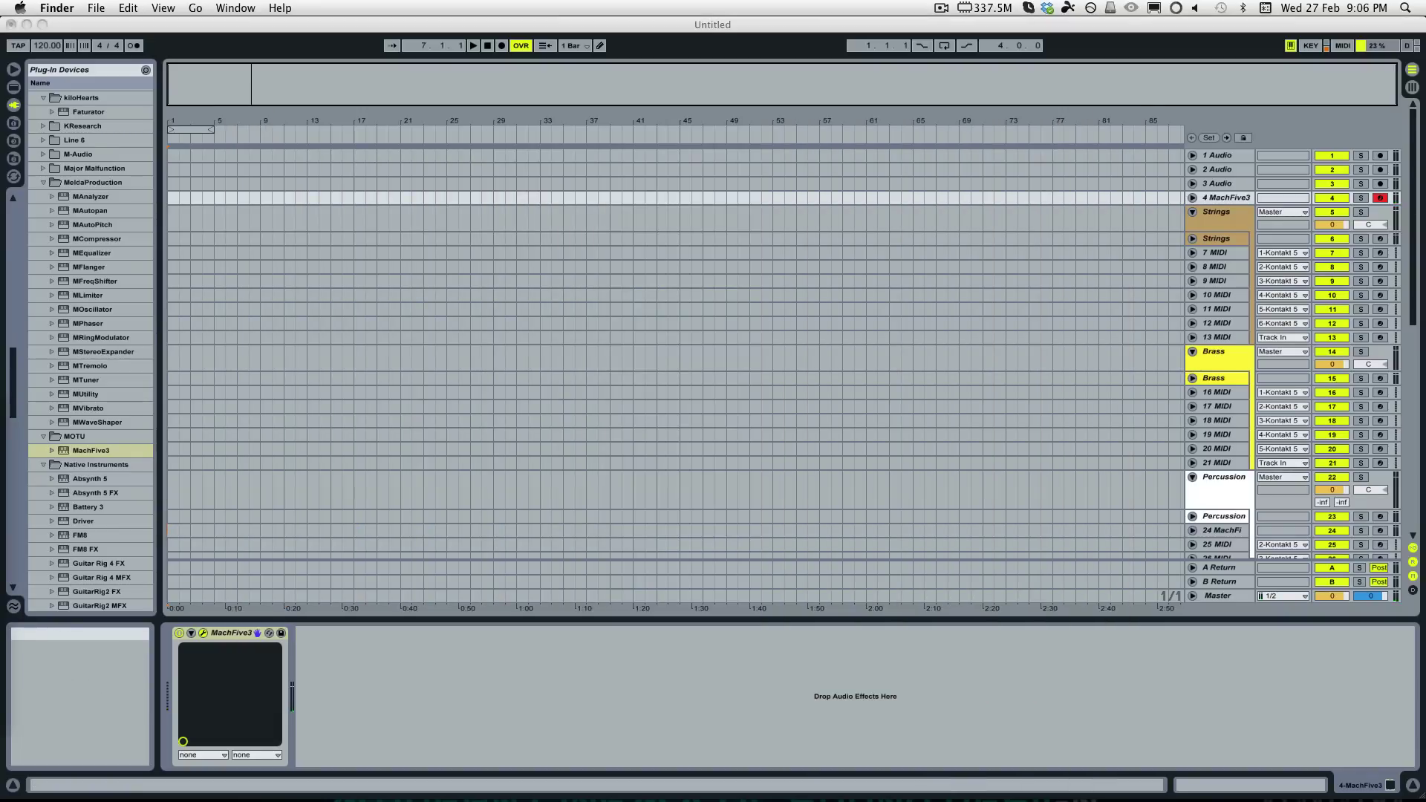
key(super+Tab)
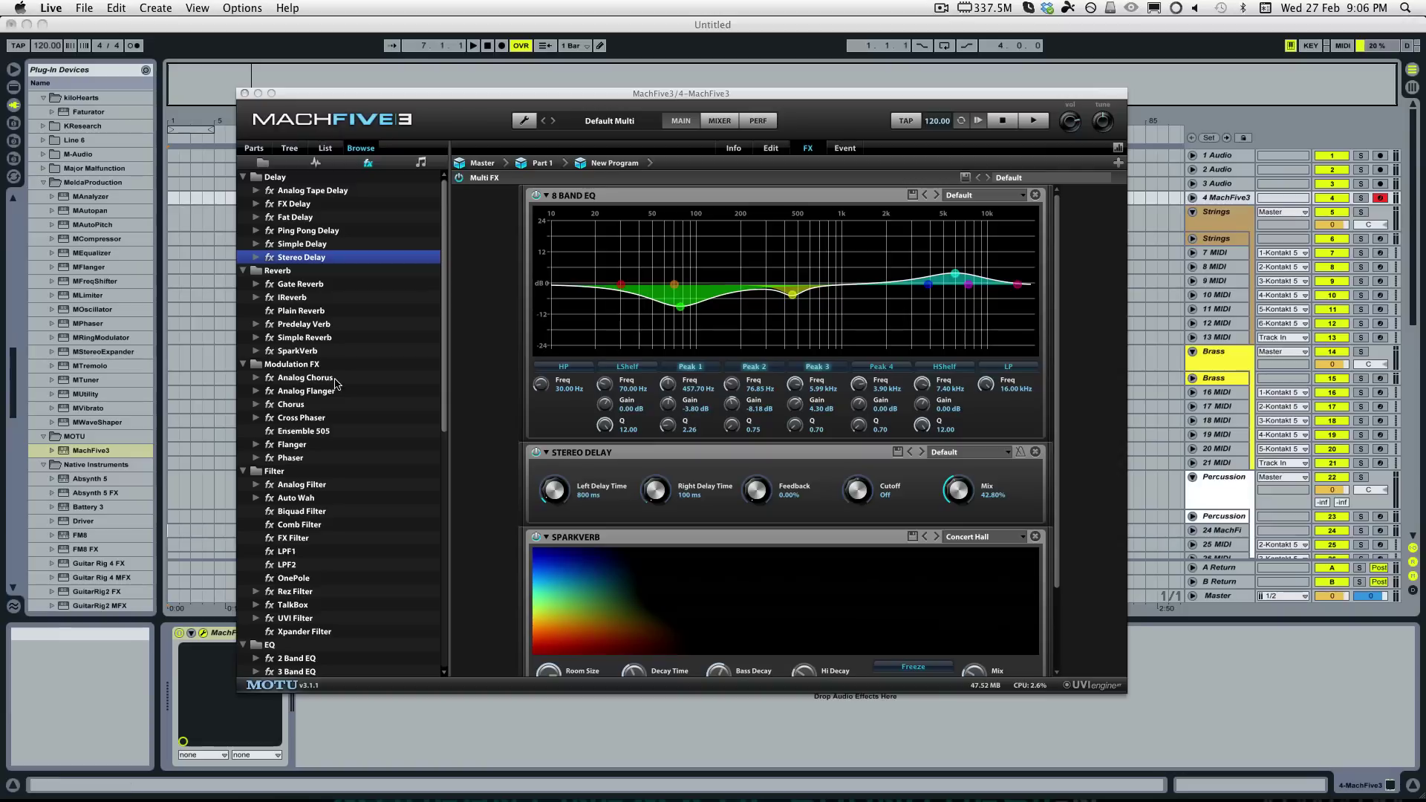
click(771, 150)
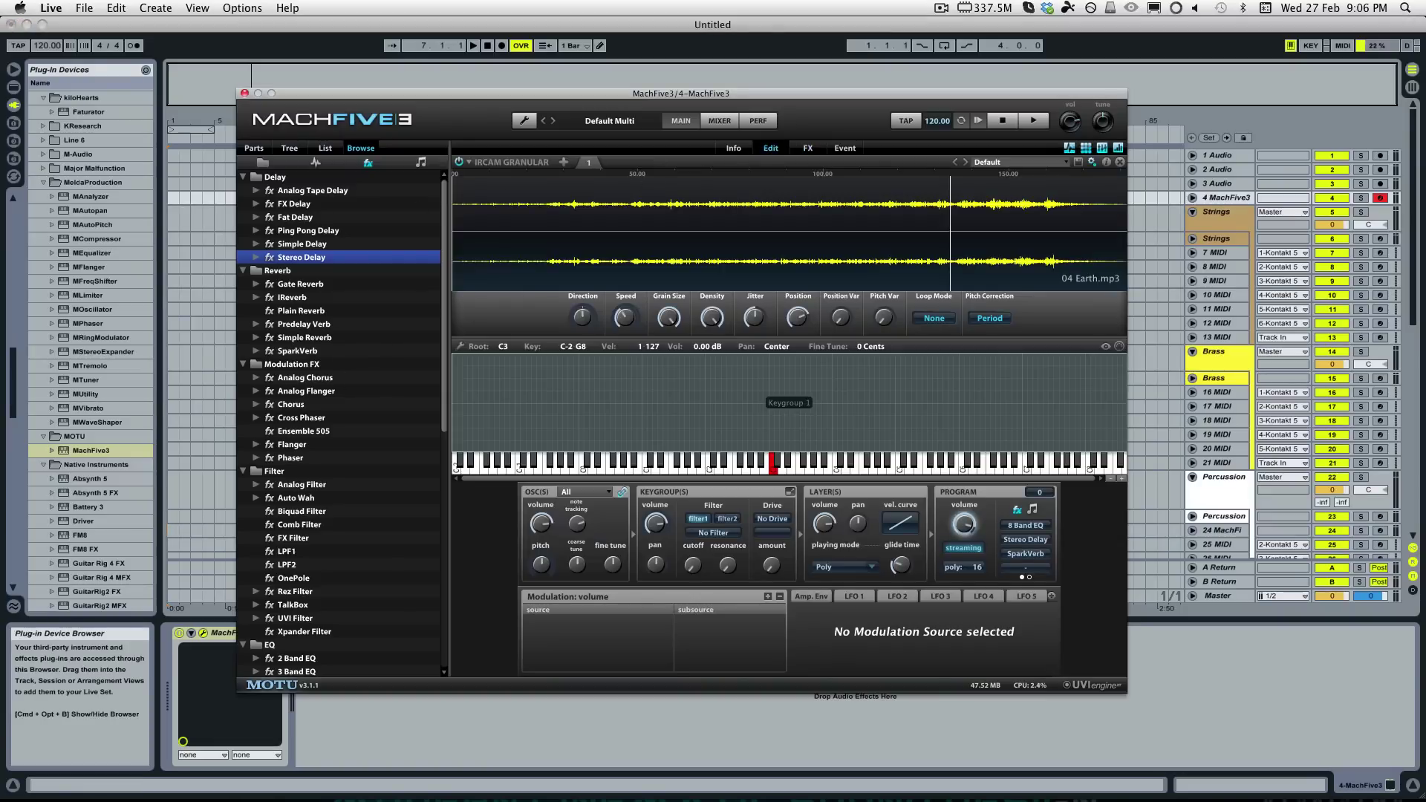
key(super+Tab)
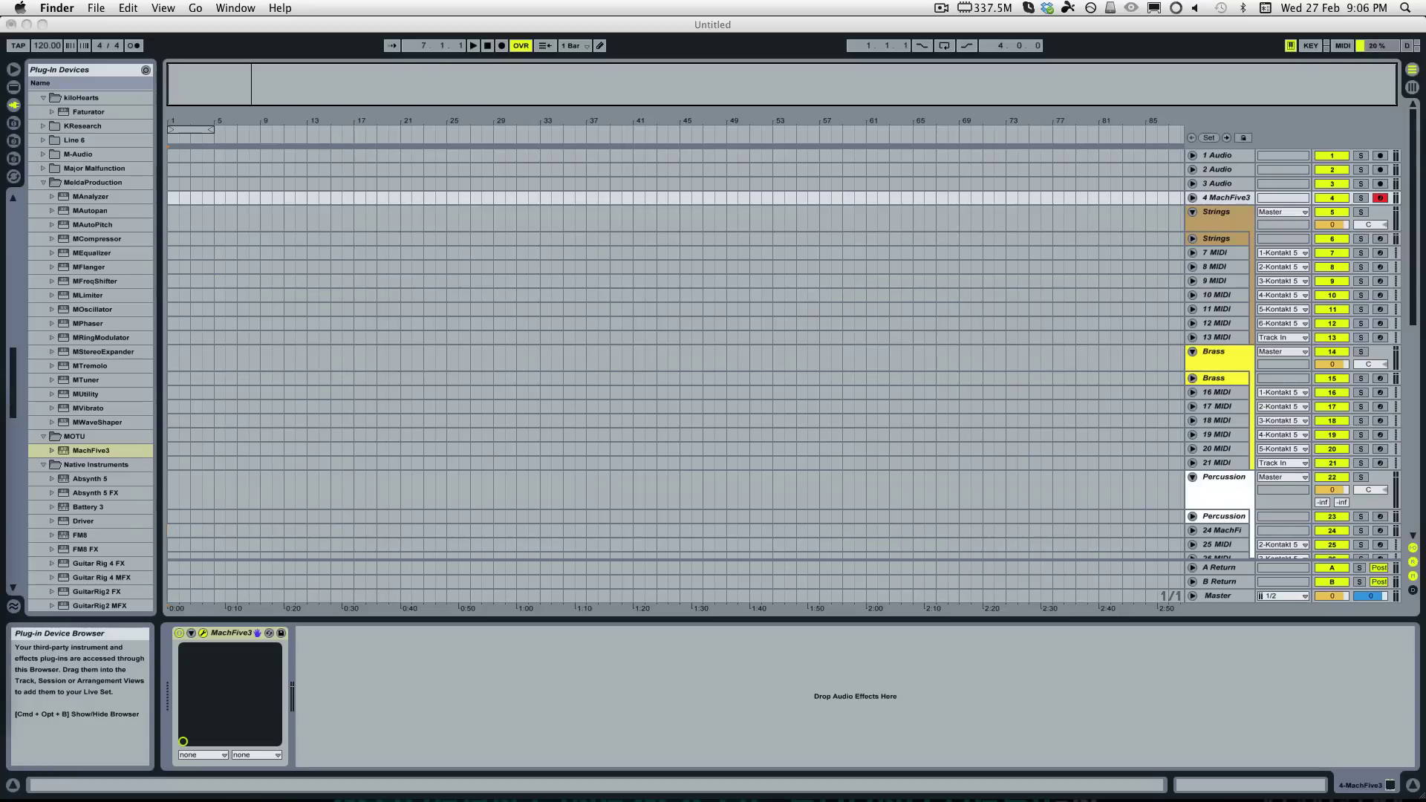
key(super+Tab)
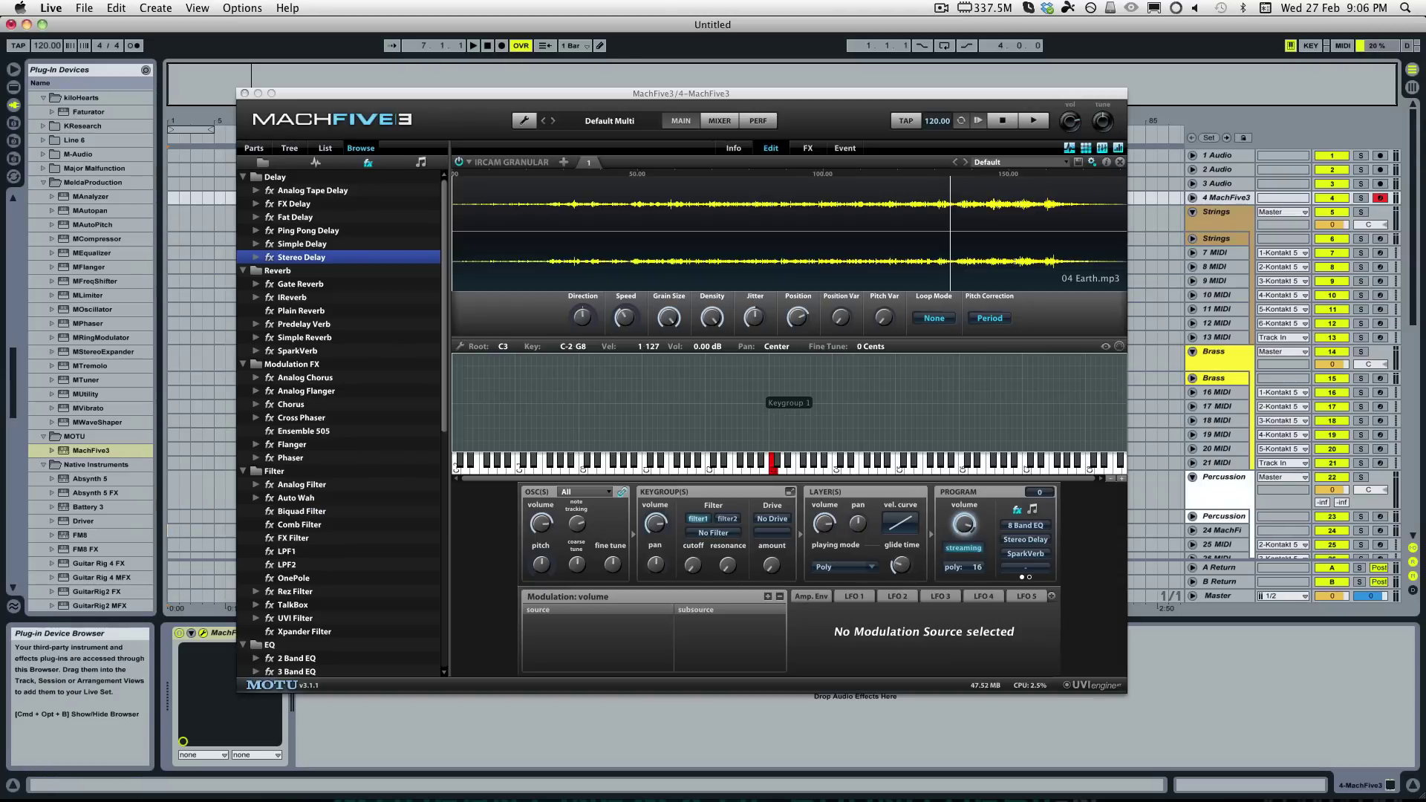
drag(287, 490, 618, 253)
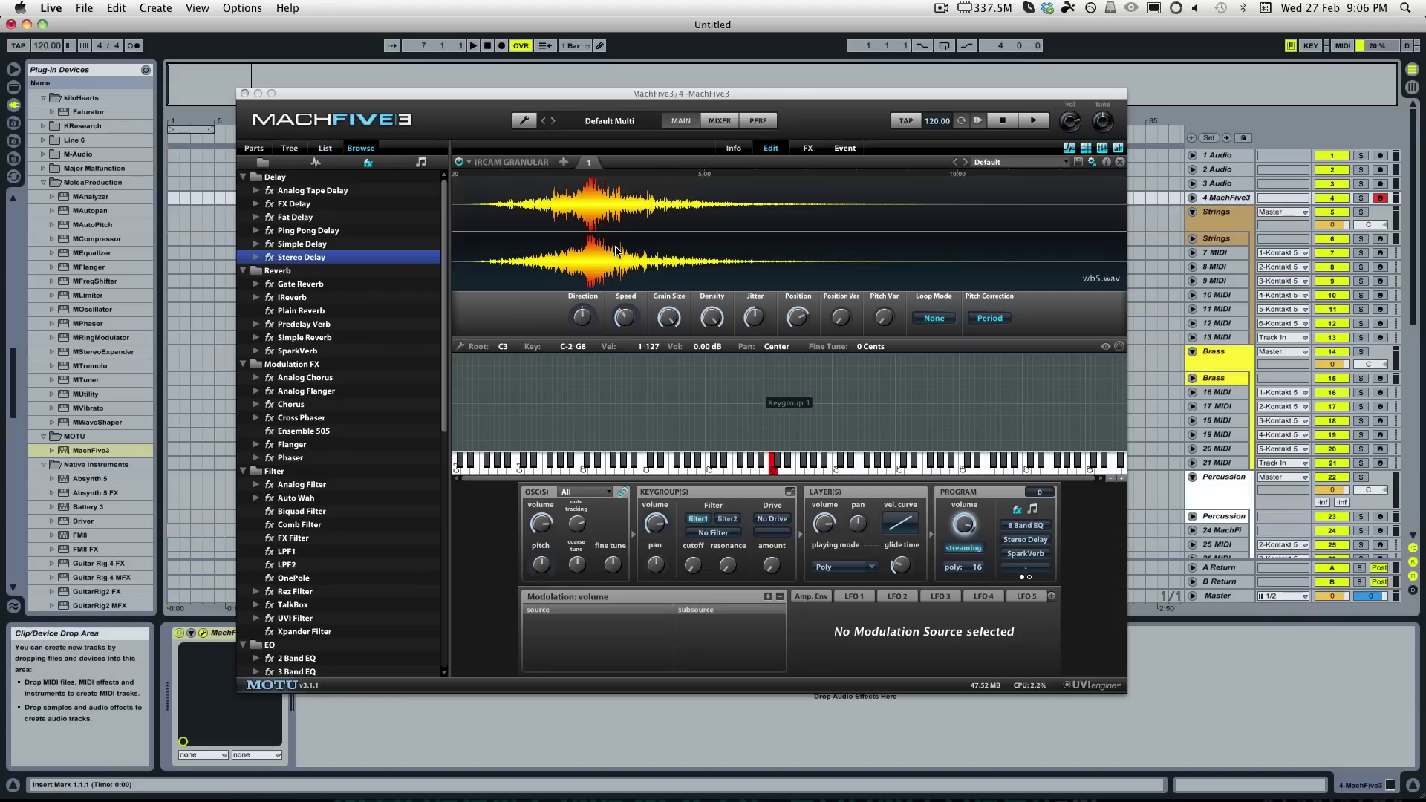
Step: Set the granular Position to about 35% and turn the Speed down for the wb5.wav sample
drag(798, 317, 801, 338)
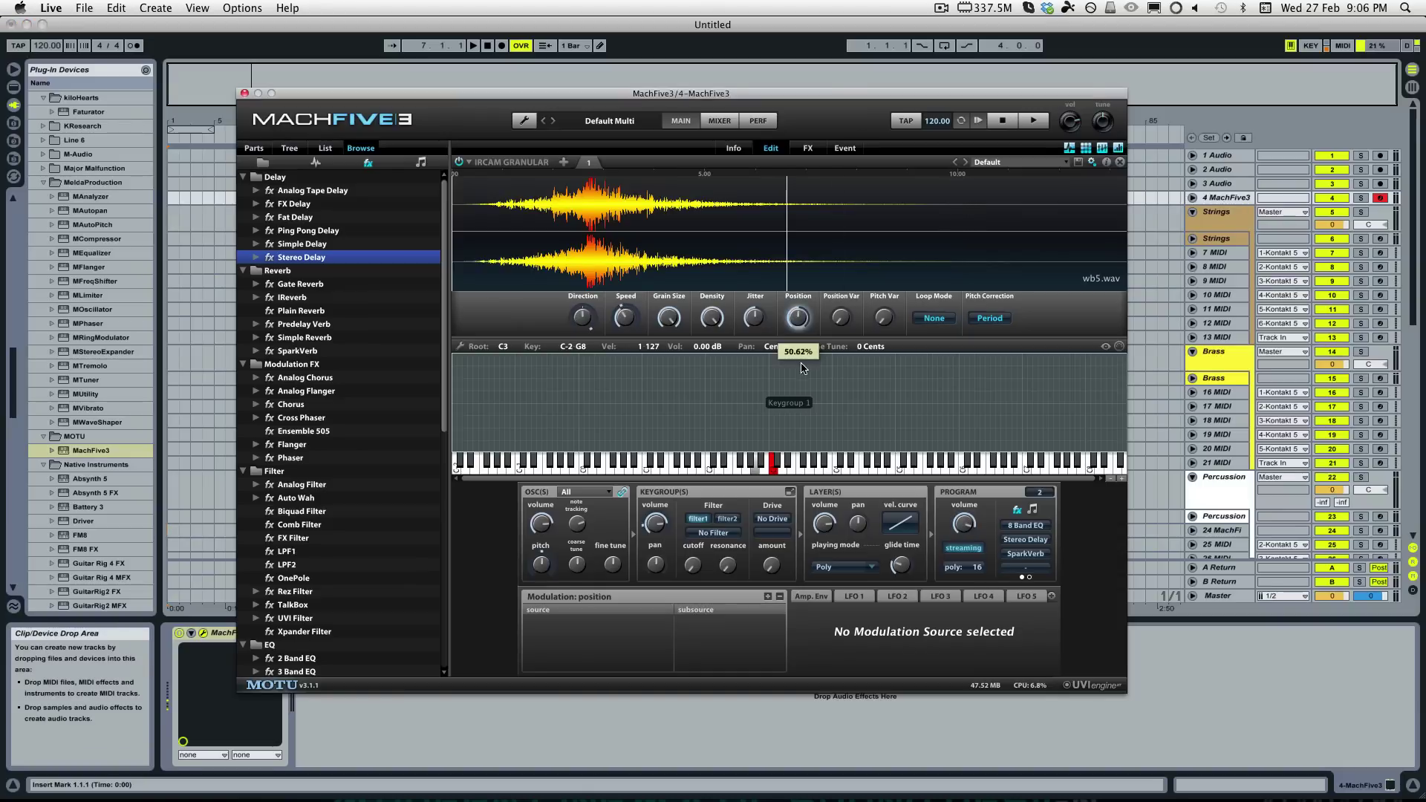
drag(810, 396, 810, 395)
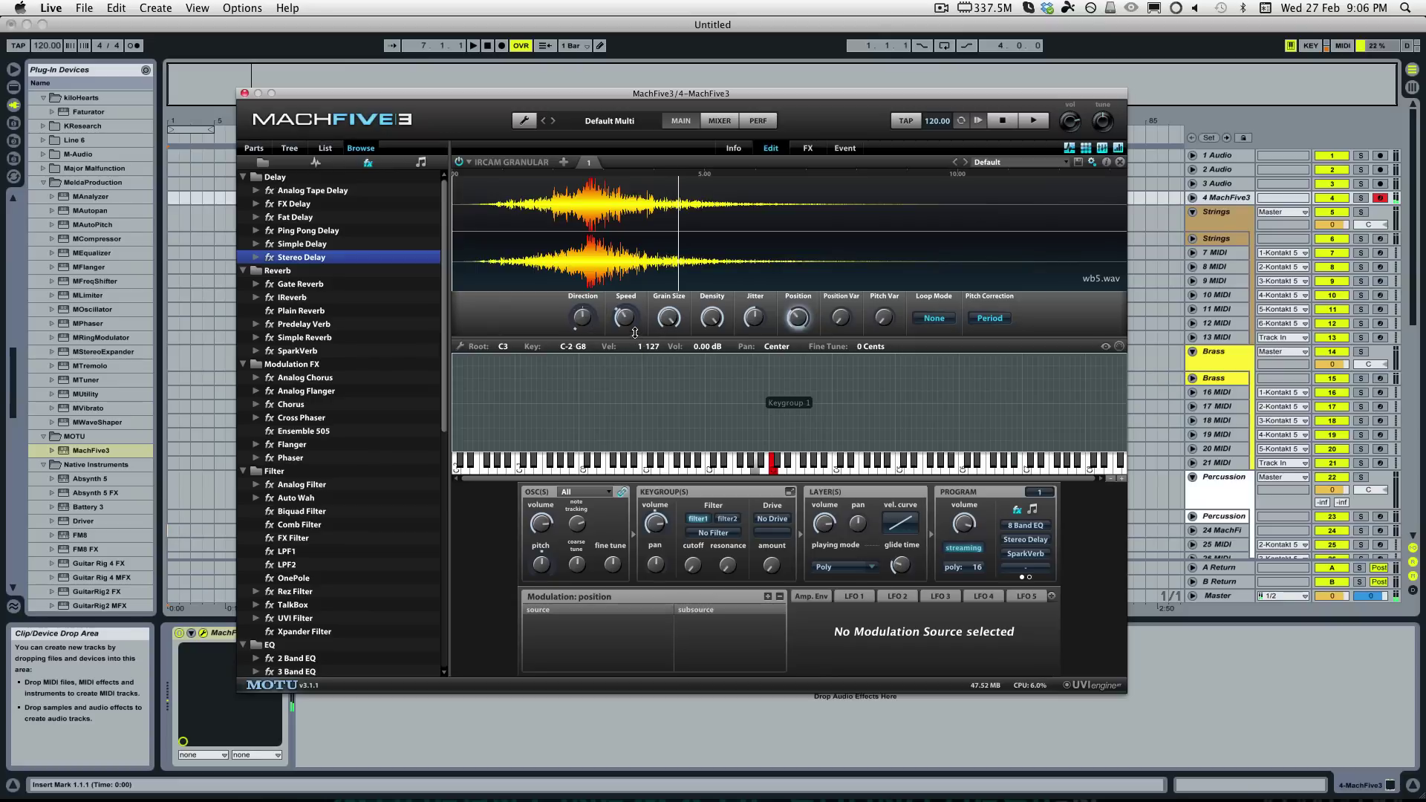
drag(629, 325, 635, 361)
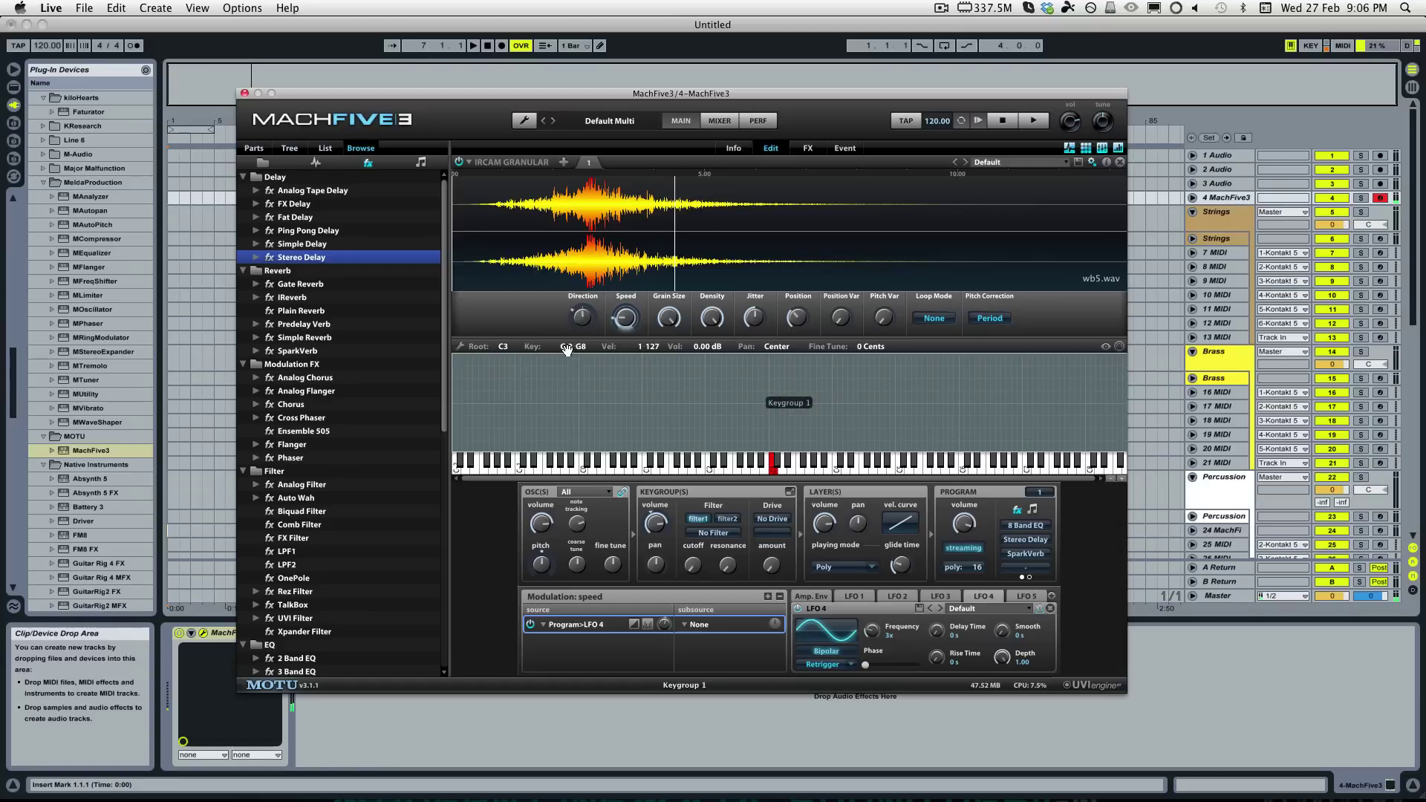
Step: Reduce the LFO 1 modulation amount on Direction and move the Position close to the start of the wb5.wav sample
click(582, 319)
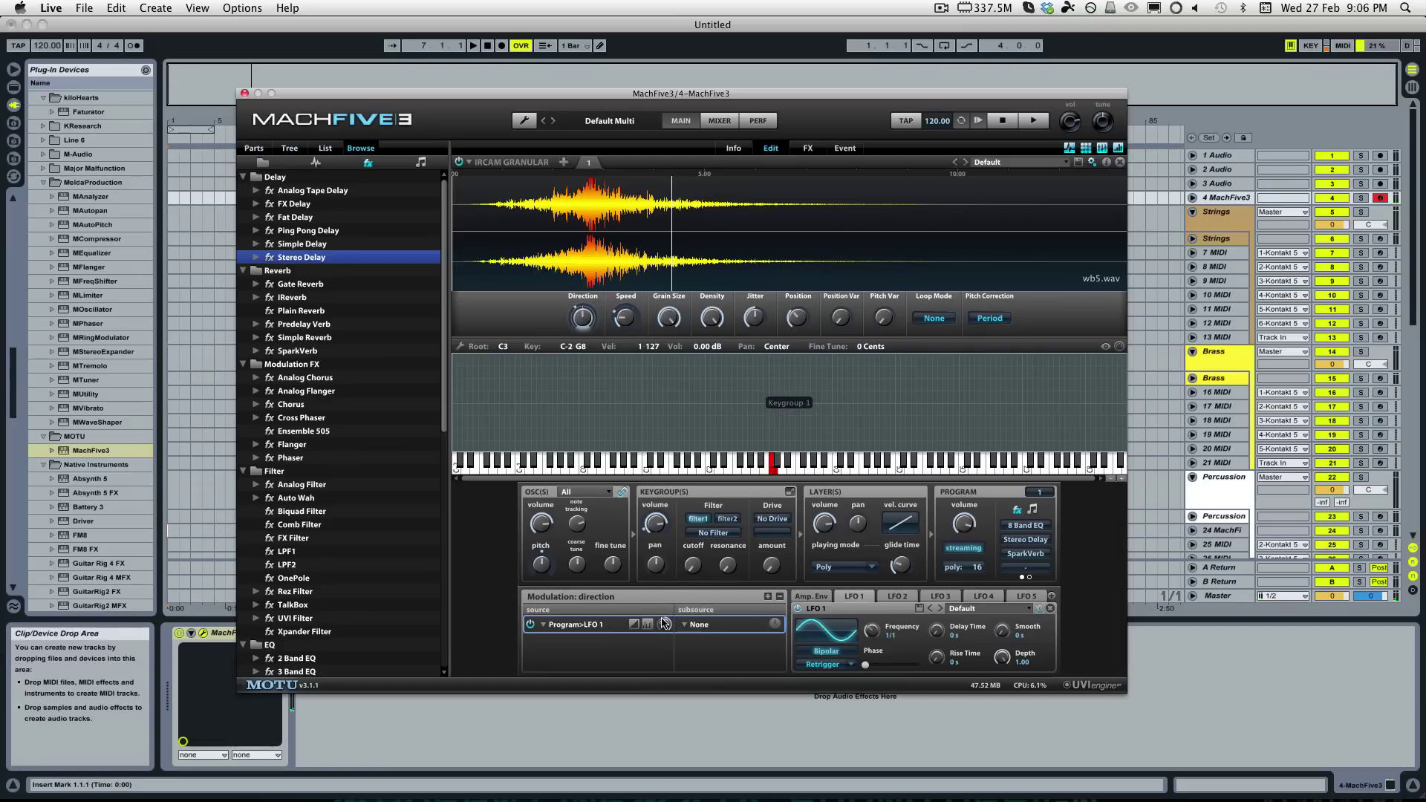
drag(664, 624, 672, 687)
mouse_move(799, 327)
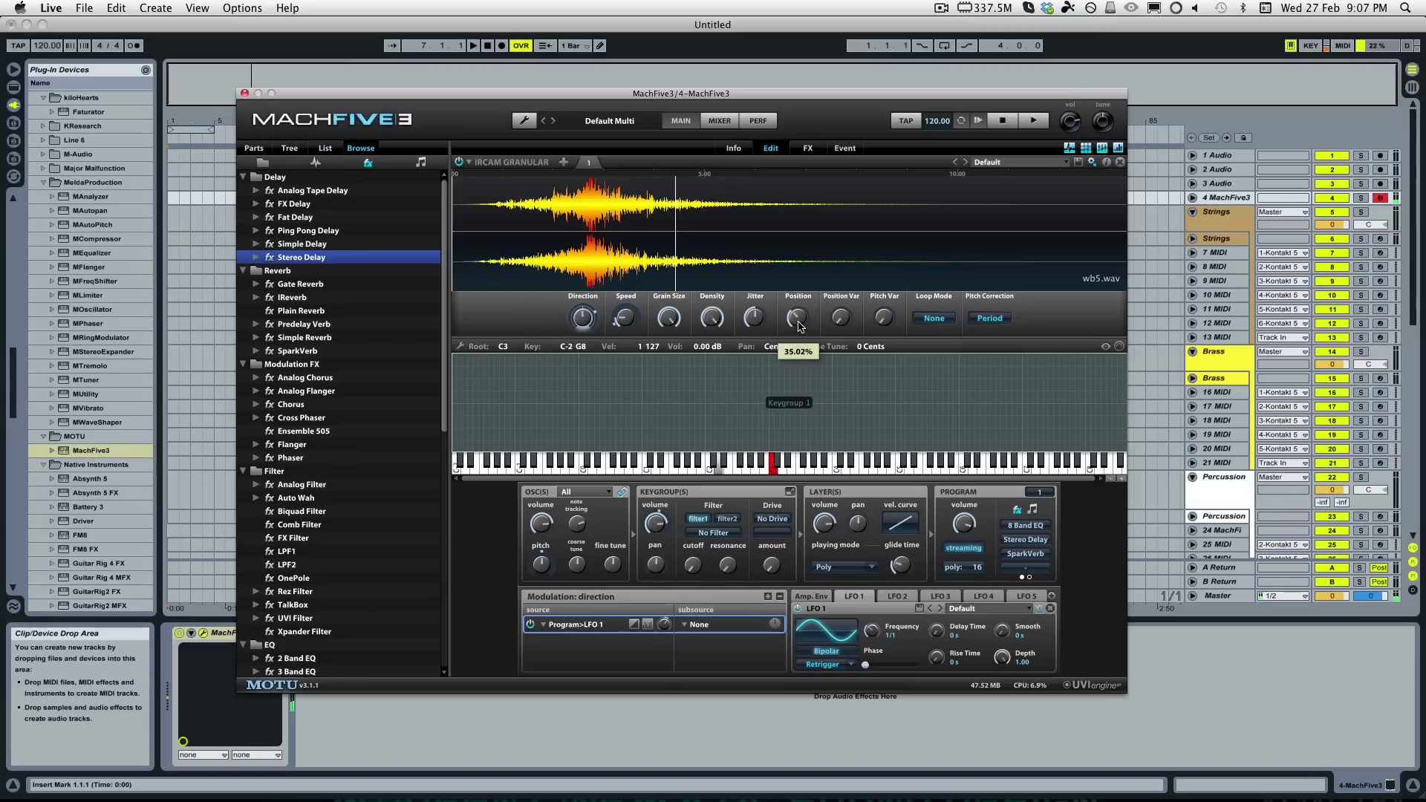
drag(799, 327, 811, 364)
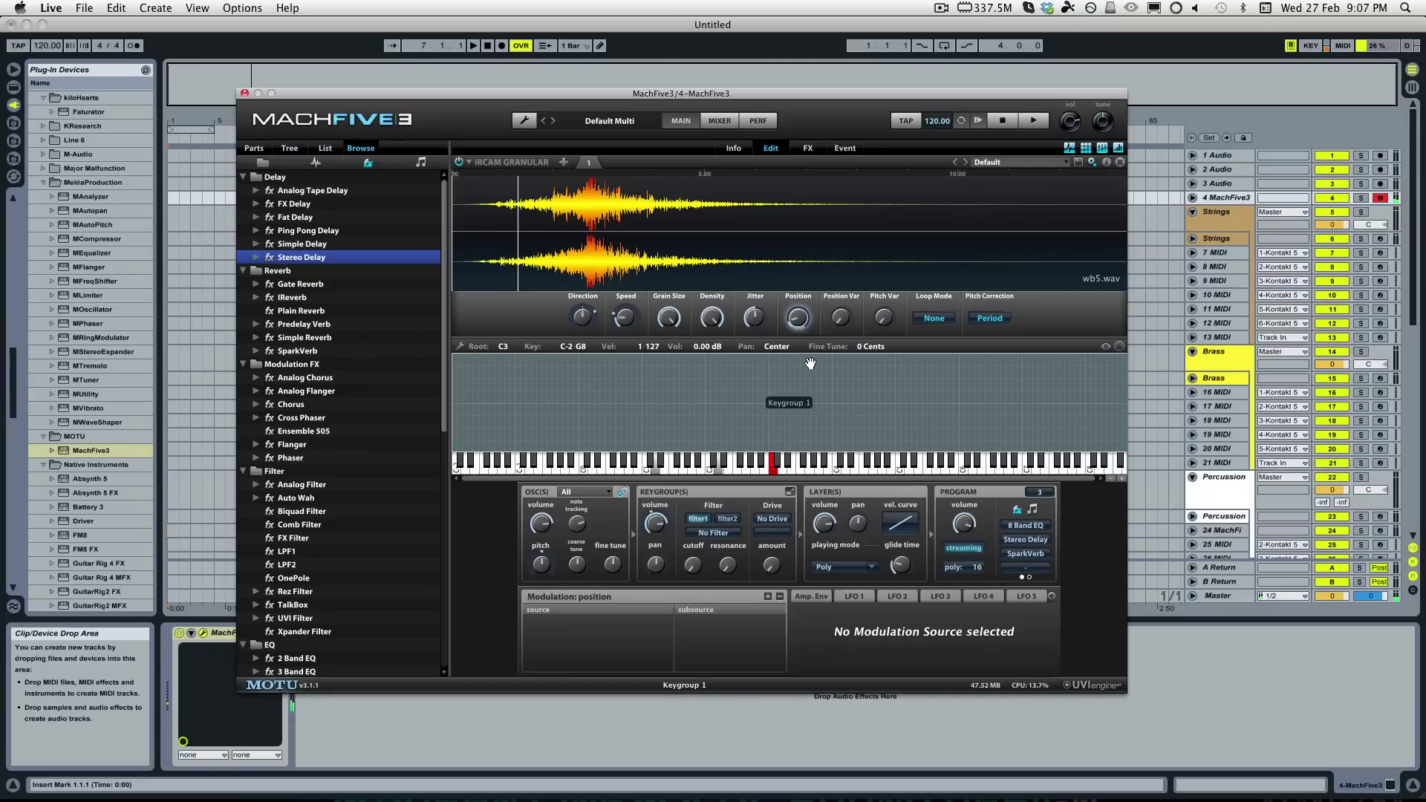
Step: Add MIDI CC 1 (Modulation Wheel MSB) as a modulation source for the Position
mouse_move(797, 320)
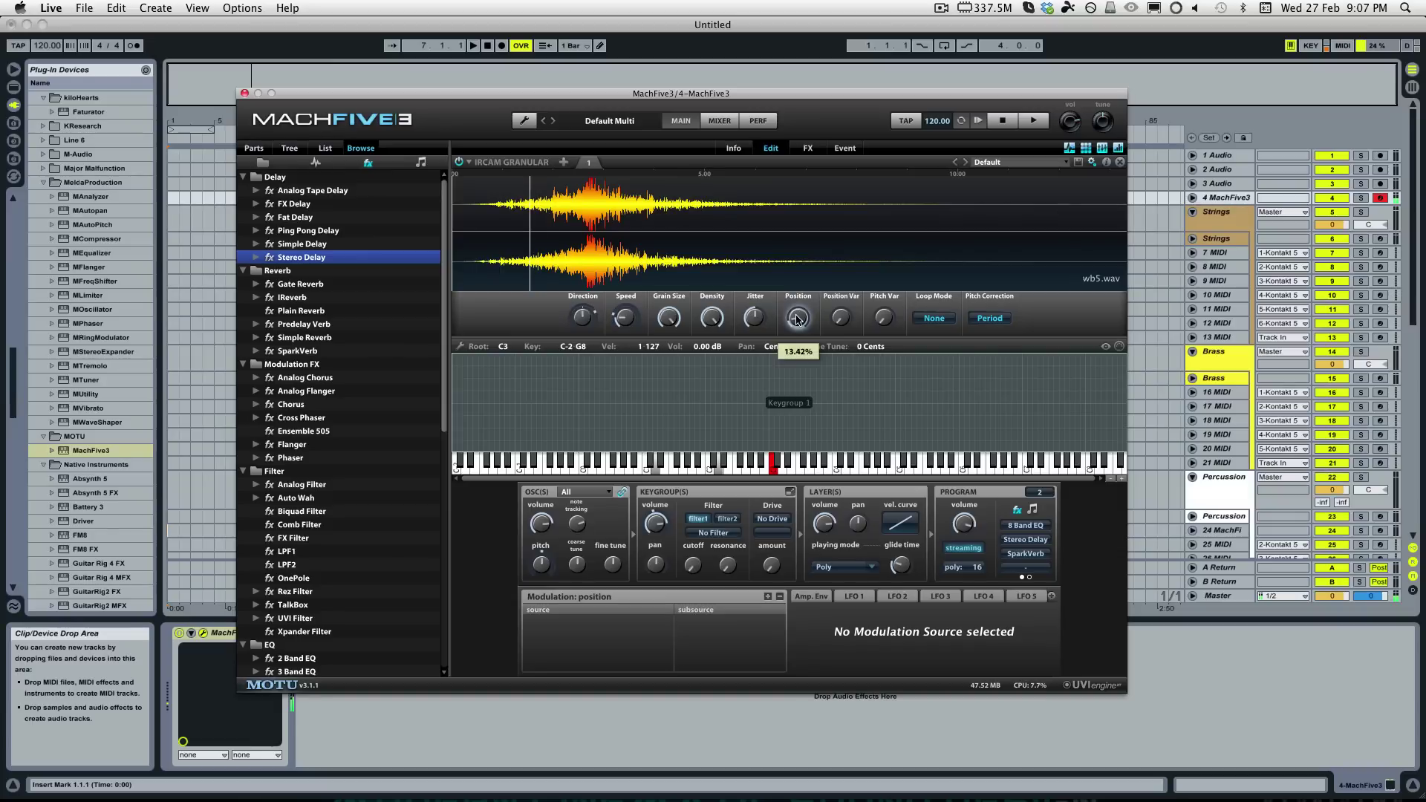
right_click(796, 320)
mouse_move(758, 331)
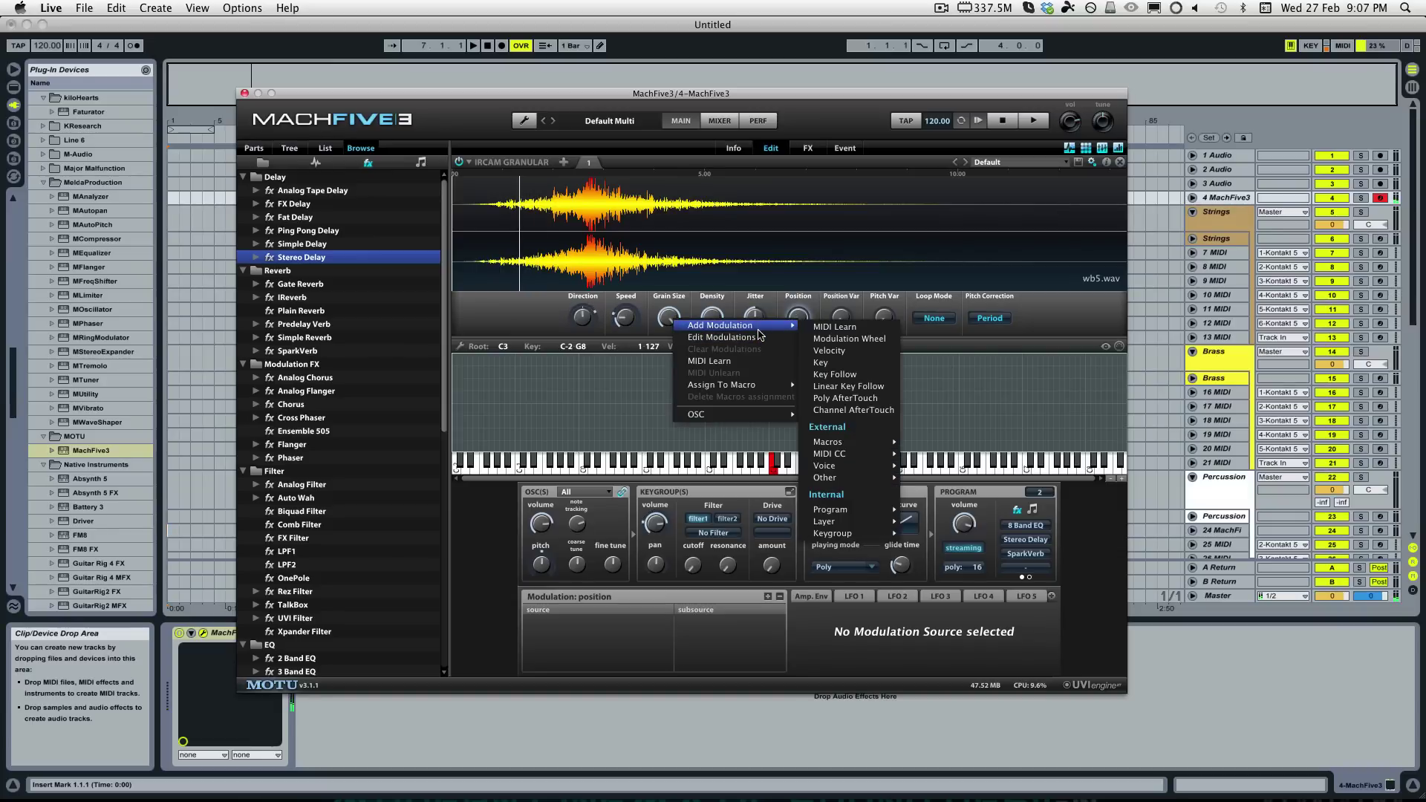
mouse_move(871, 457)
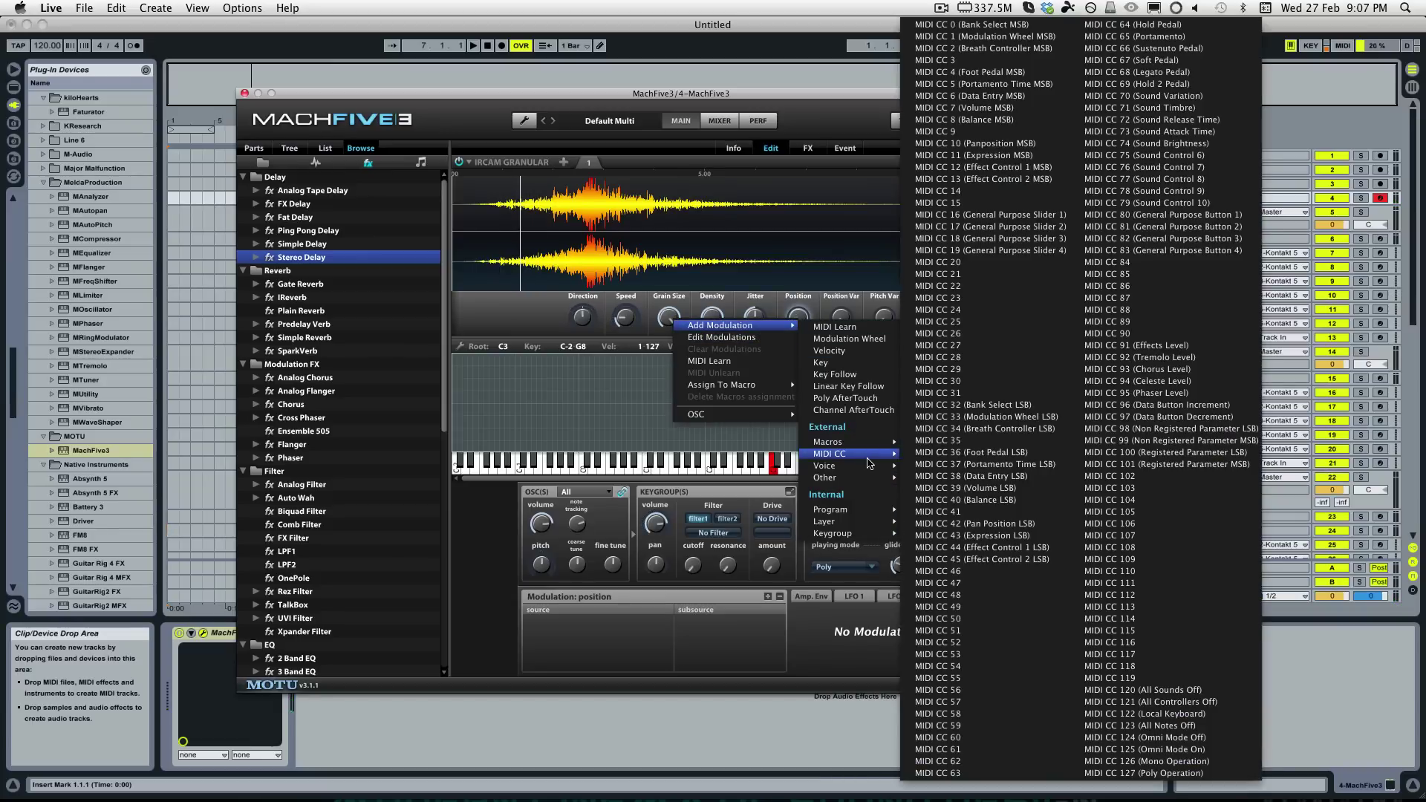
click(1023, 35)
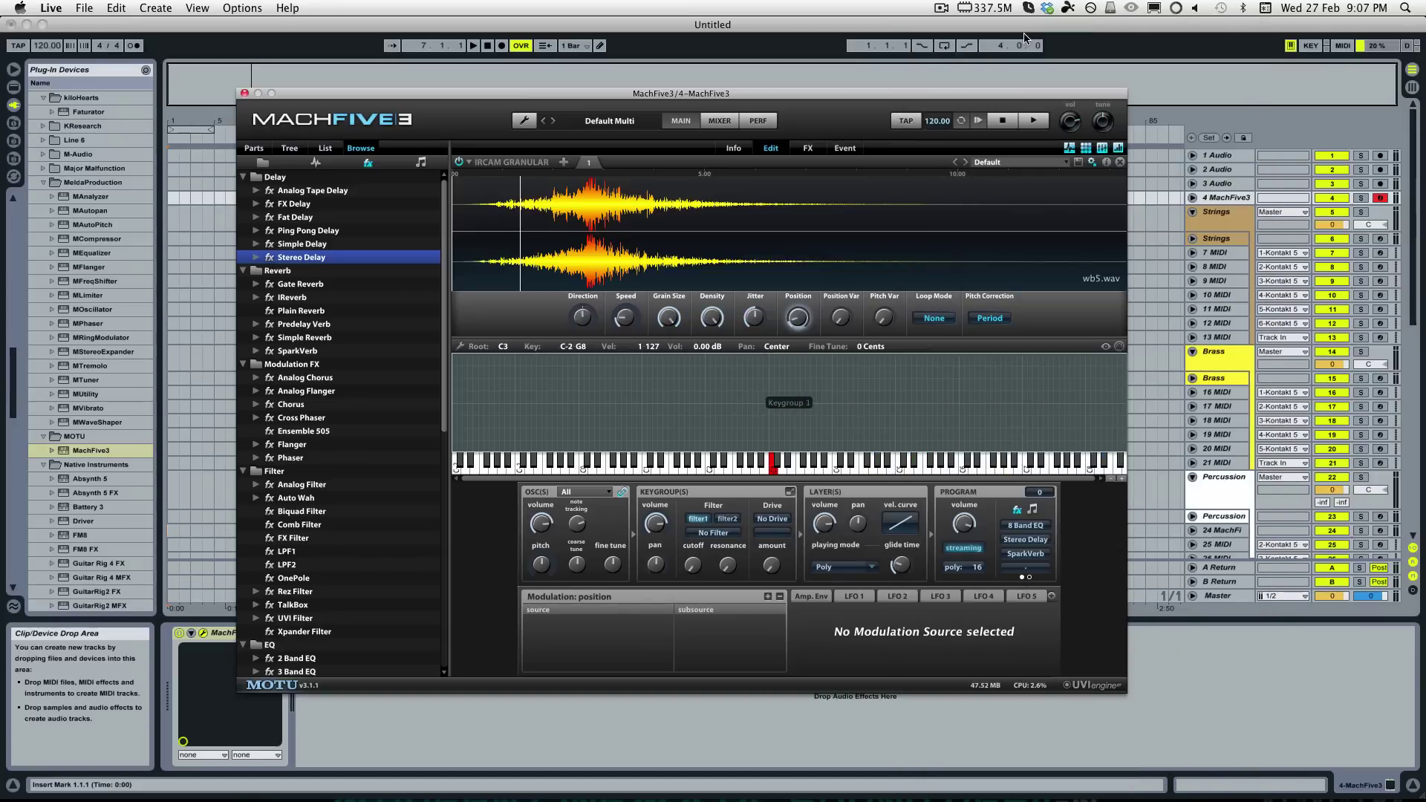
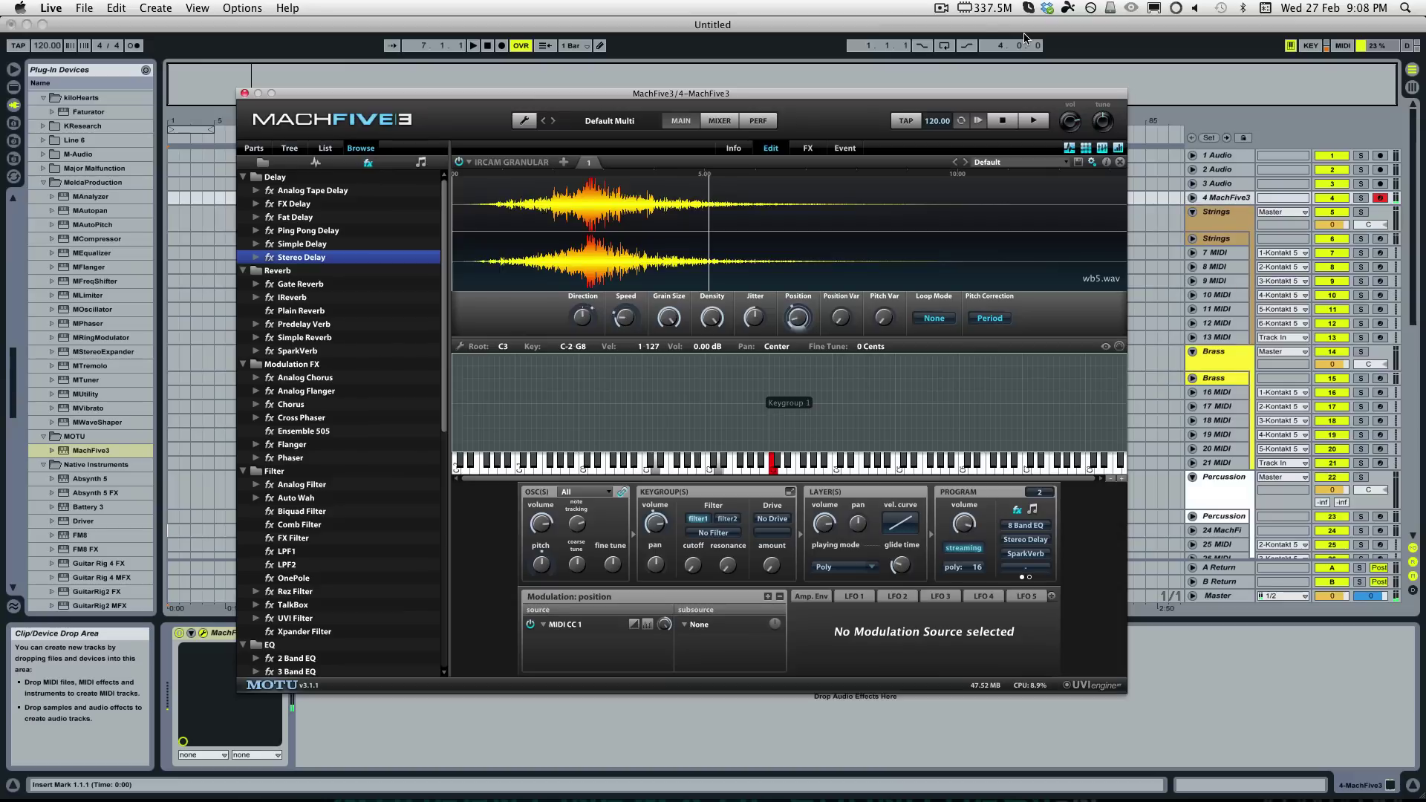
Step: Replace the IRCAM Granular oscillator's sample with cpsHard 5.wav from Finder
mouse_move(594, 323)
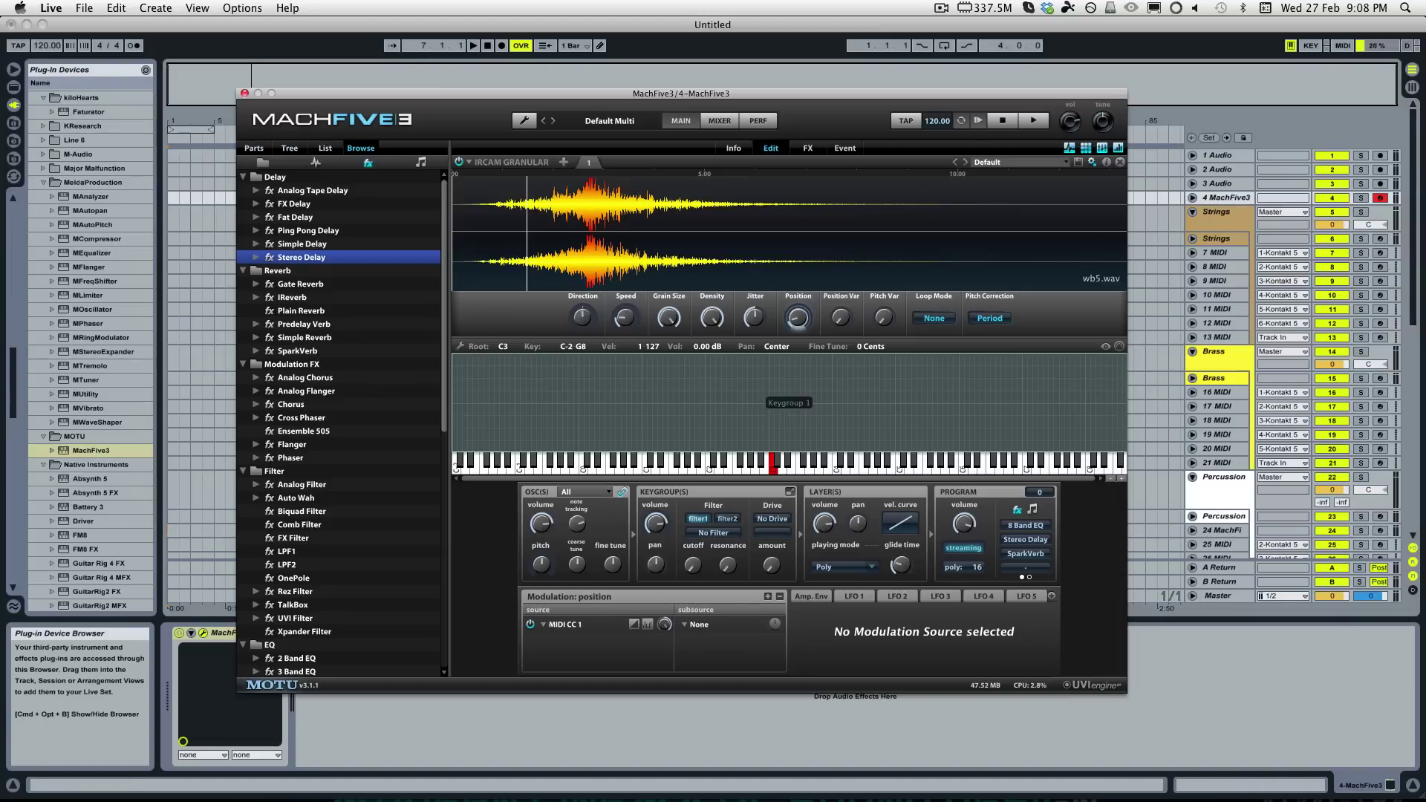
key(super+Tab)
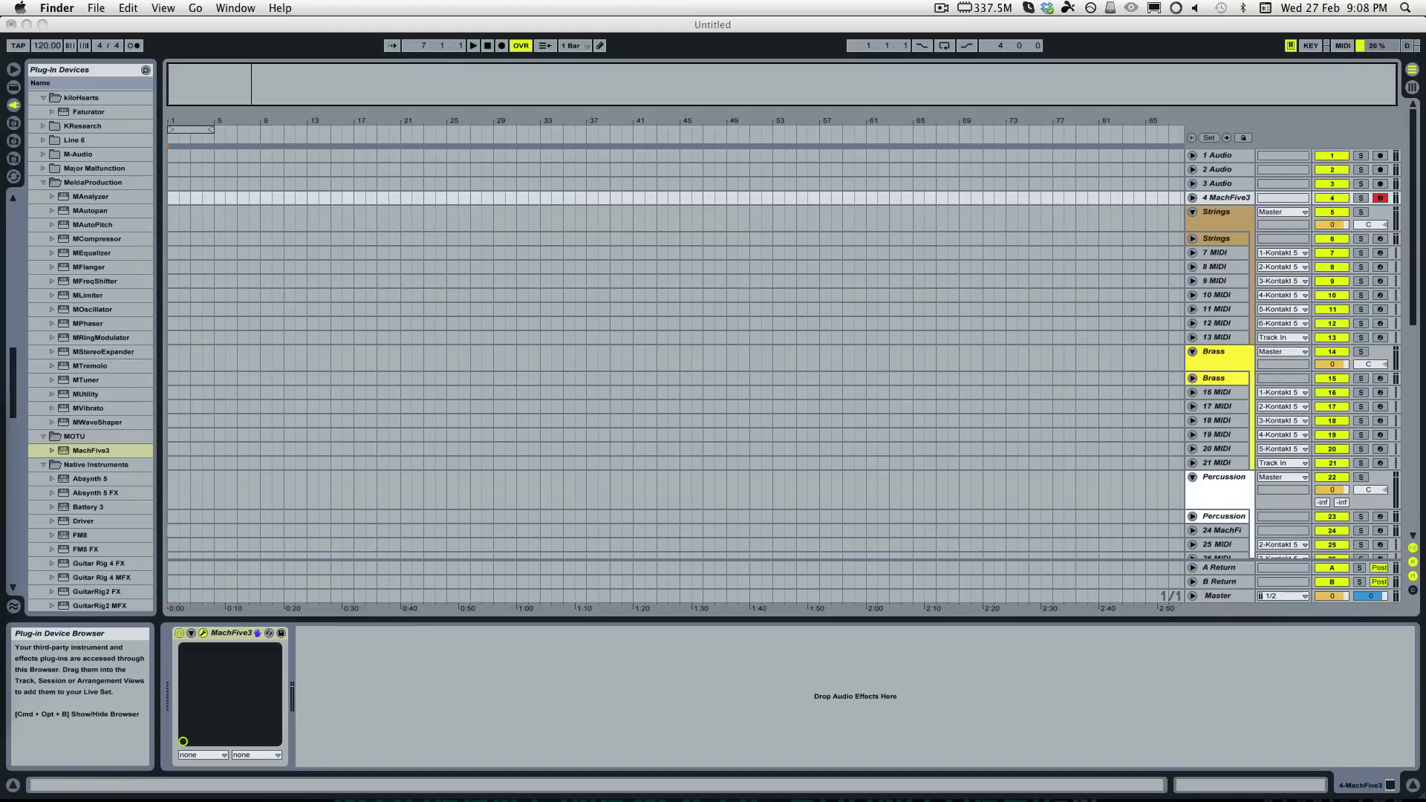
click(465, 439)
drag(292, 413, 583, 227)
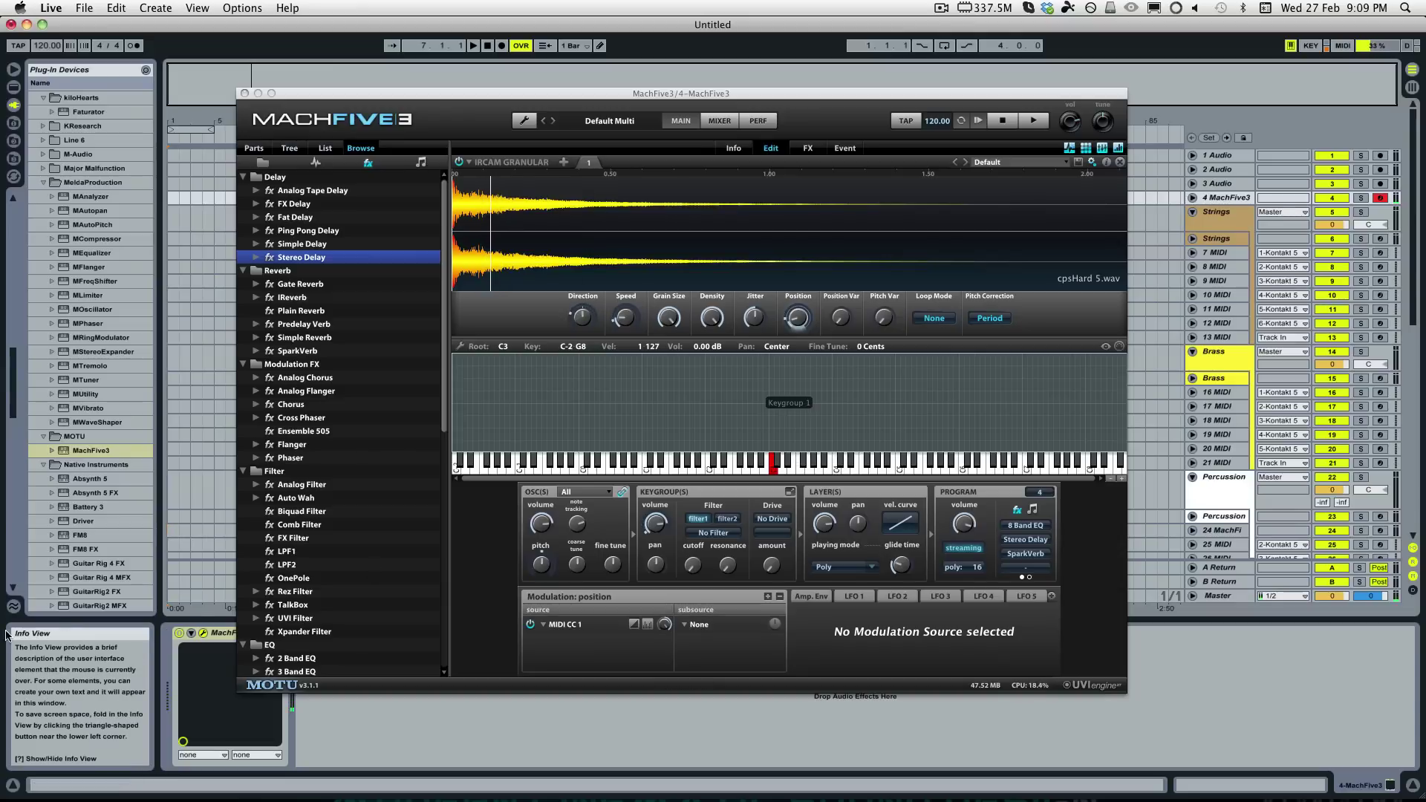
Step: Preview the original cpsHard 5.wav with Quick Look in Finder and close the preview
key(super+Tab)
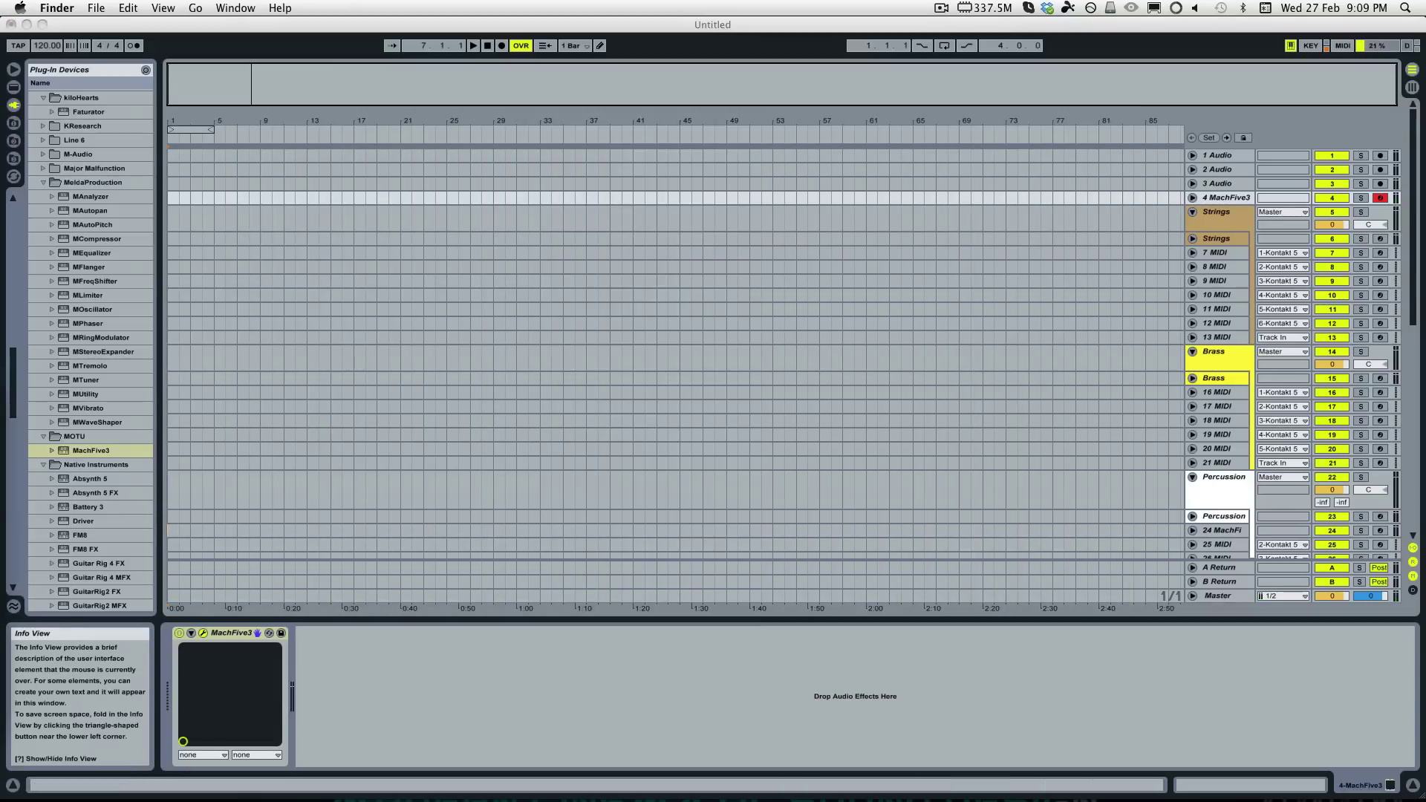
key(space)
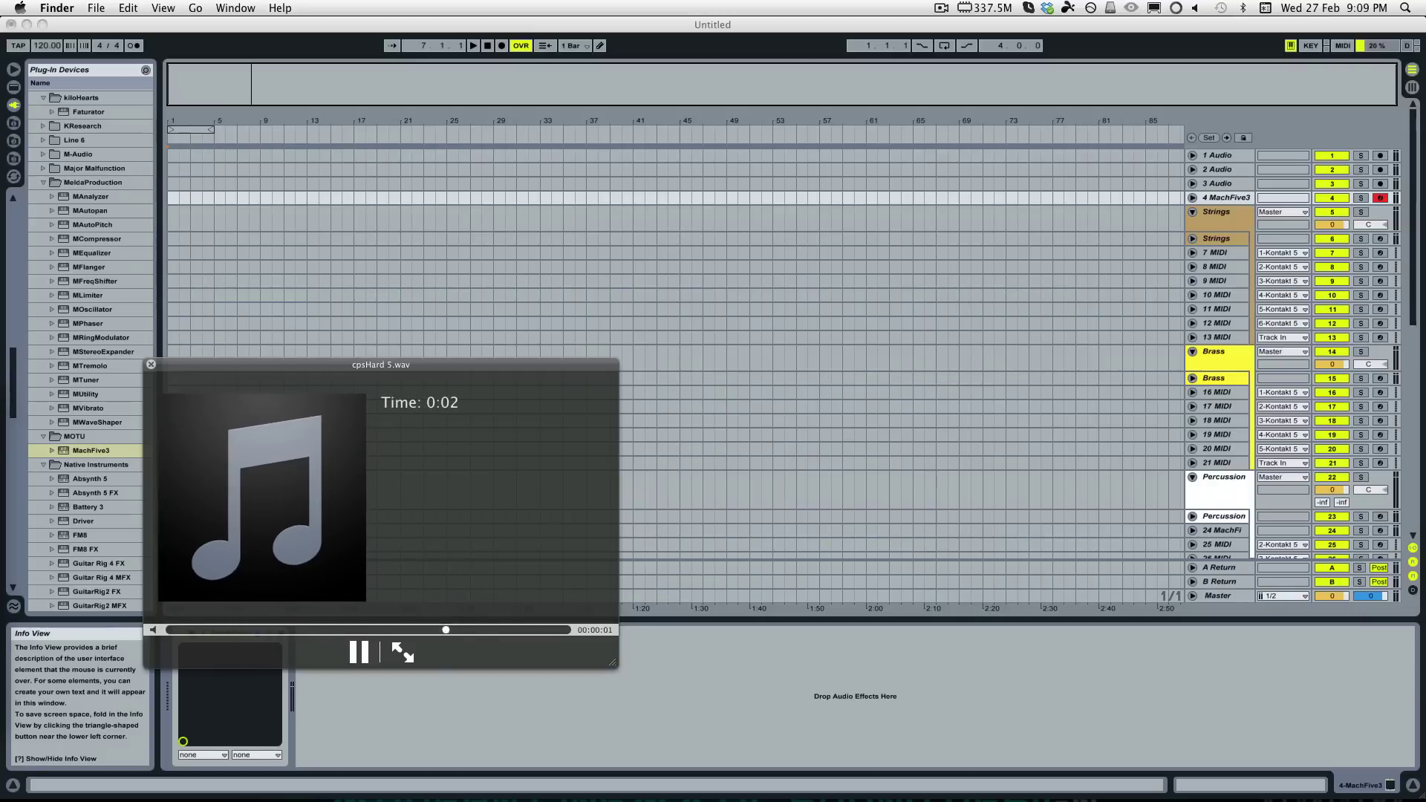
key(space)
Step: Replace the granular oscillator's cpsHard 5.wav sample with AlphaGranCasa7.wav from Finder
click(358, 453)
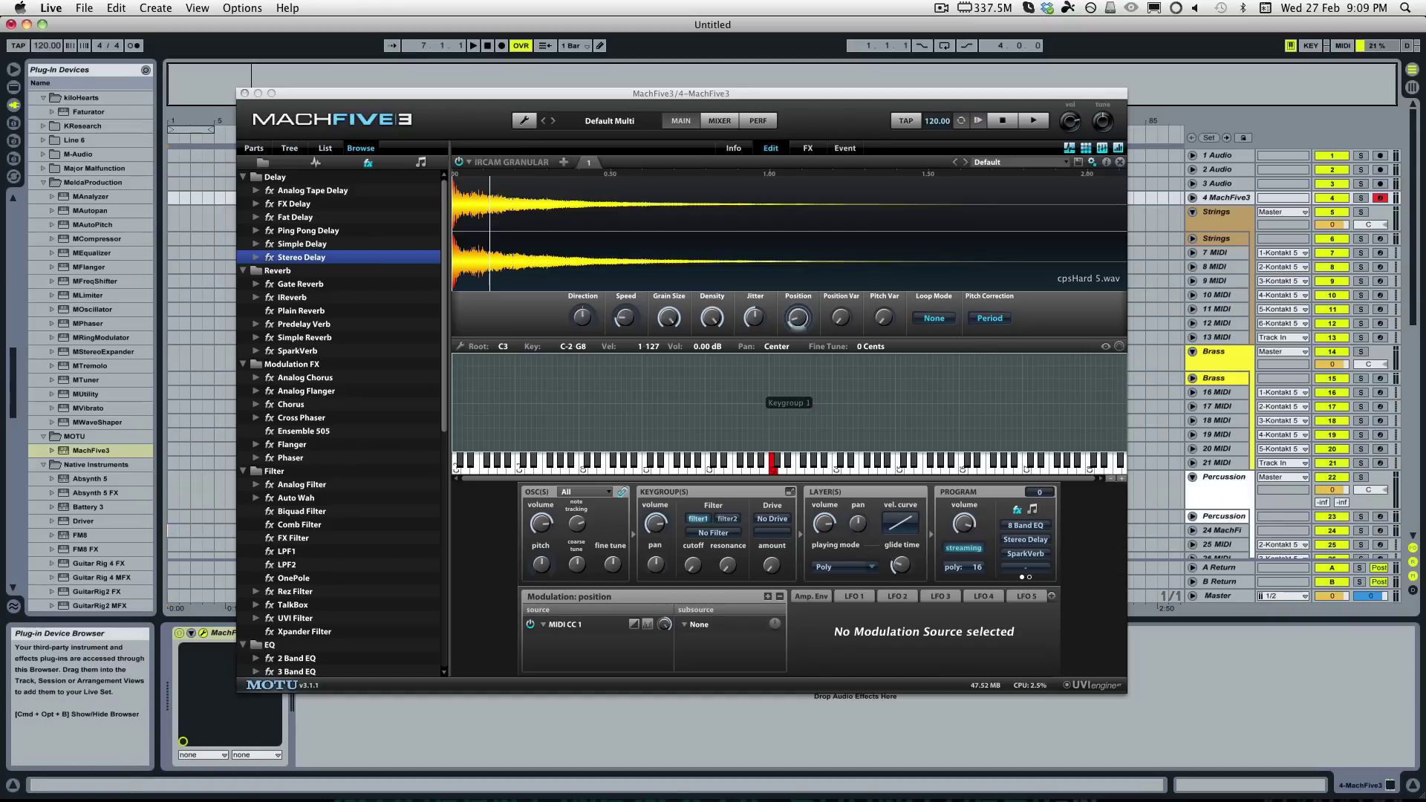
key(super+Tab)
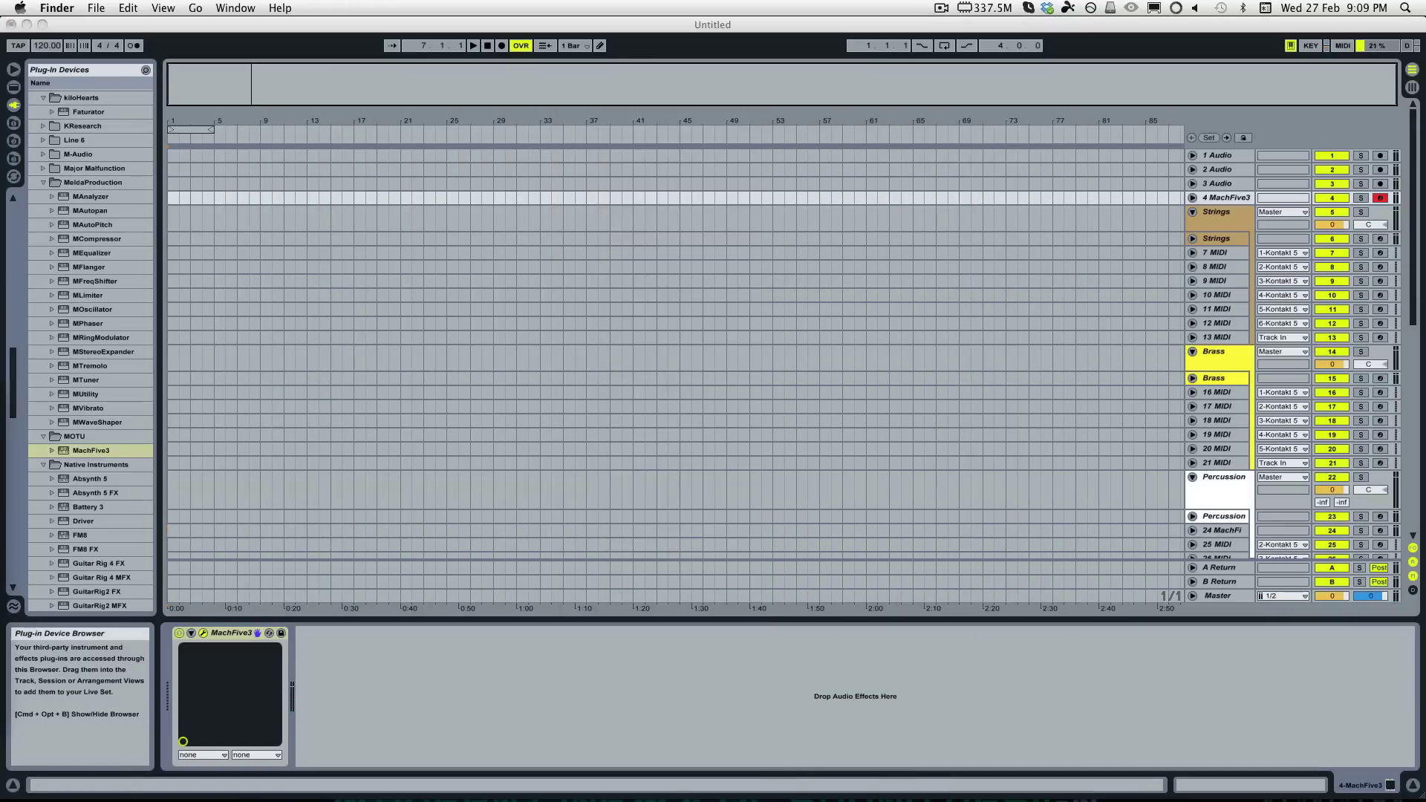
key(super+Tab)
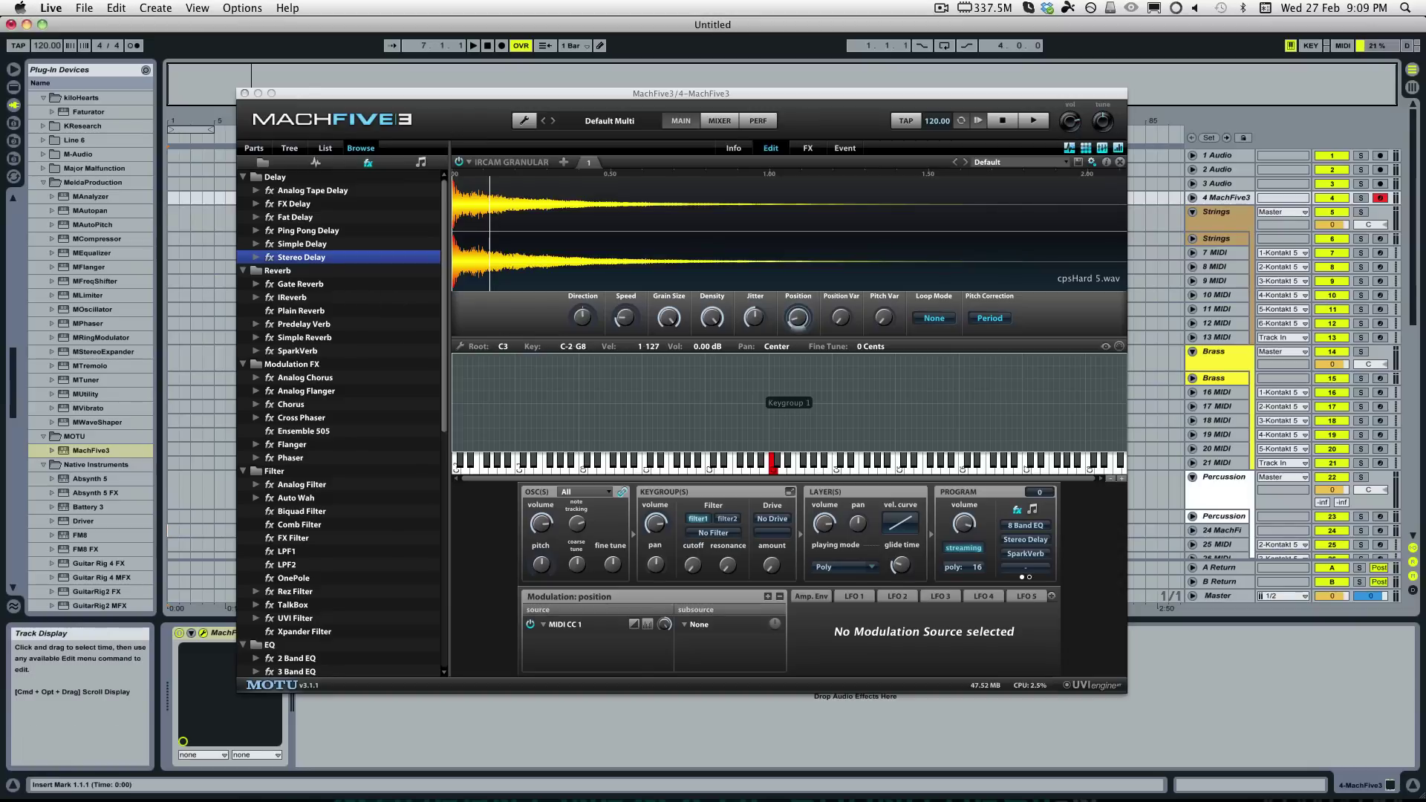
drag(618, 248, 622, 242)
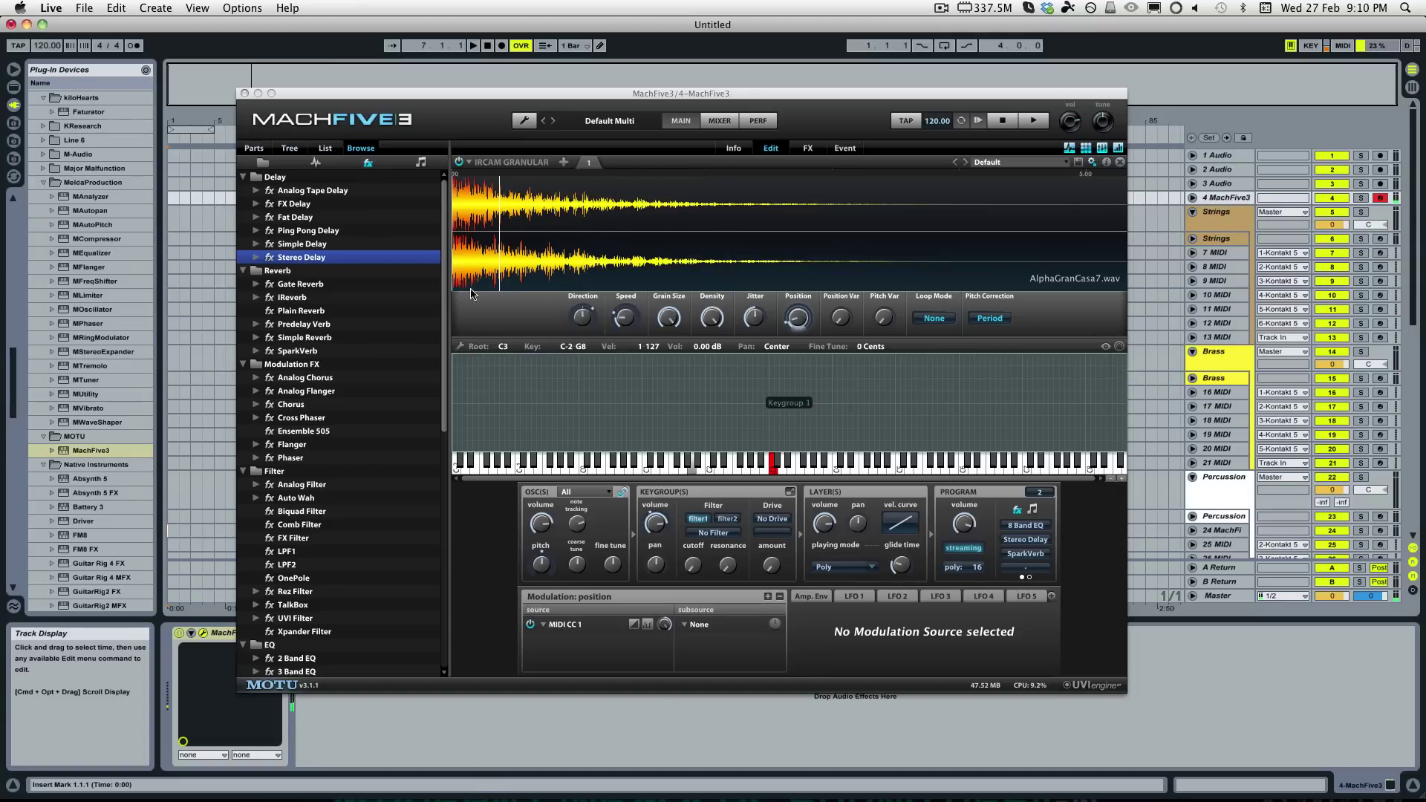
Step: Quit the interfering background application and replace the granular sample with fhbh5.wav from Finder
key(super+Tab)
key(super+q)
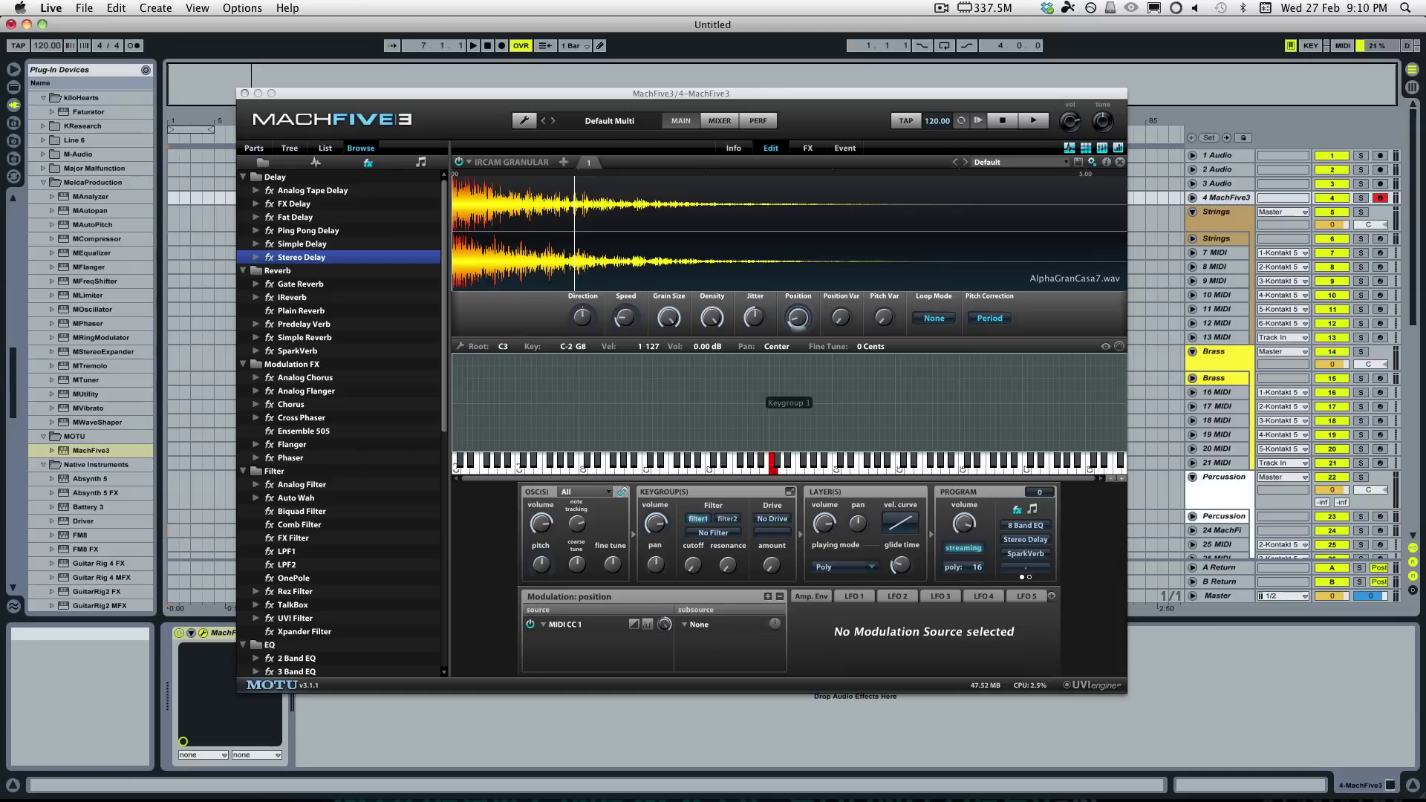
key(super+Tab)
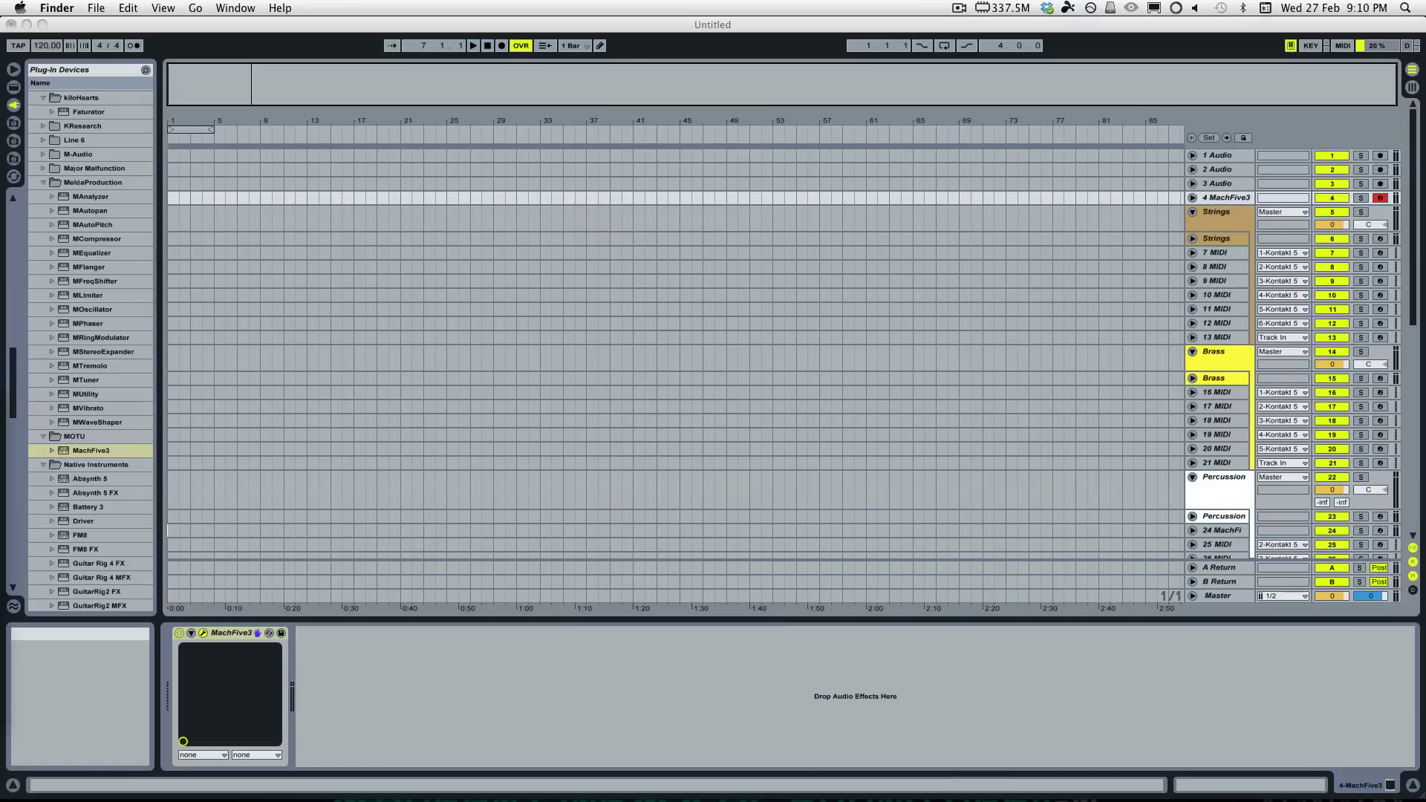
key(super+Tab)
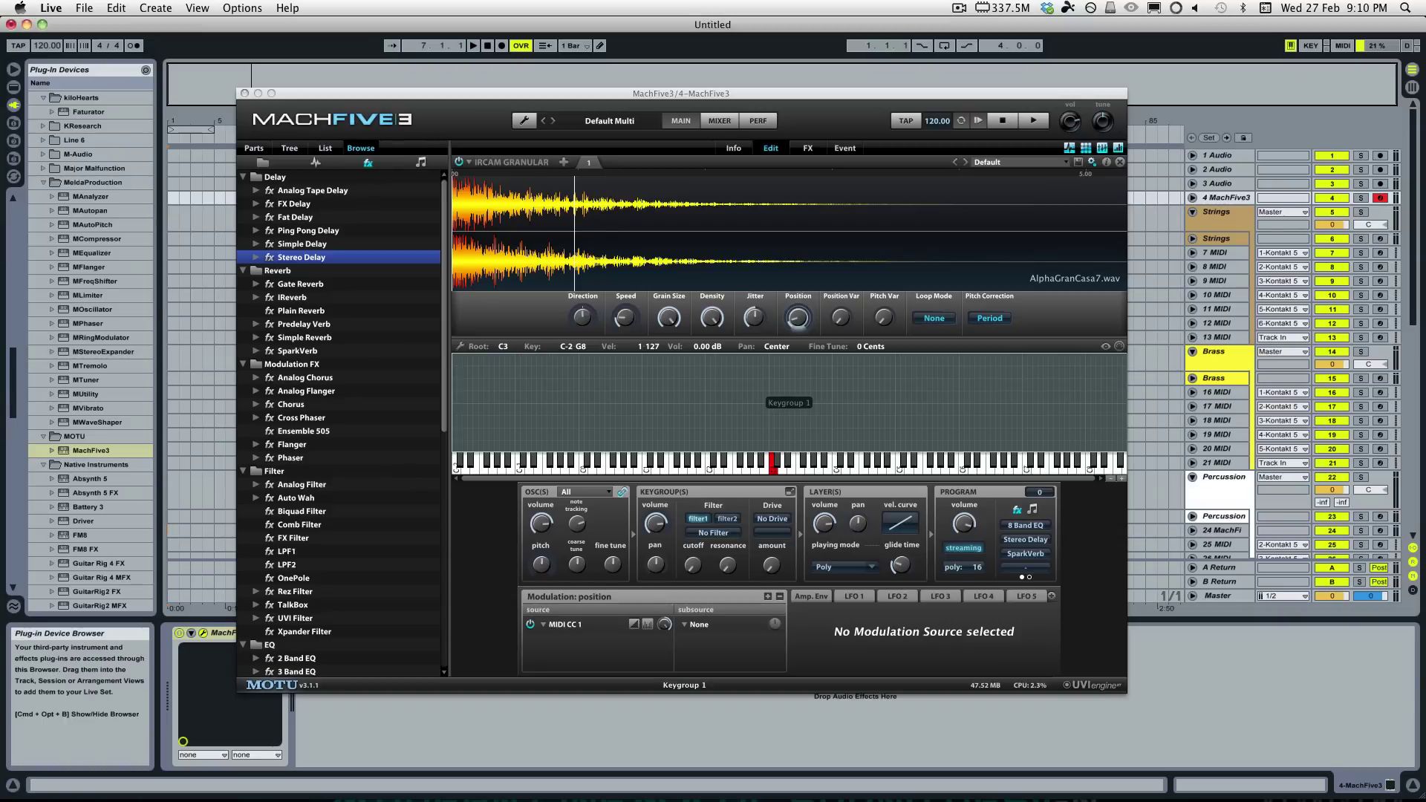
drag(66, 421, 509, 273)
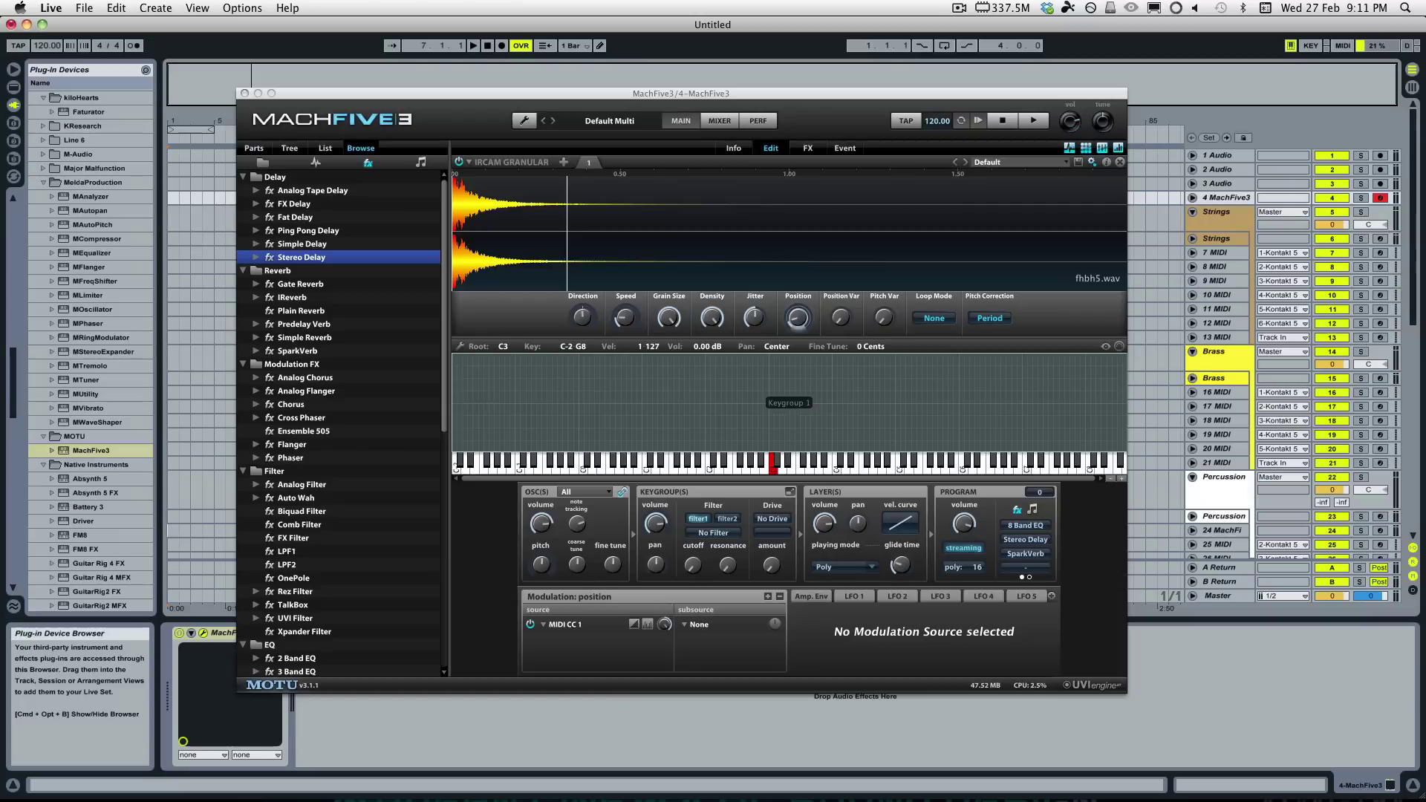
Step: Replace the granular oscillator's sample with 01 Metal Gear Solid 3 Theme.mp3 from Finder
key(super+Tab)
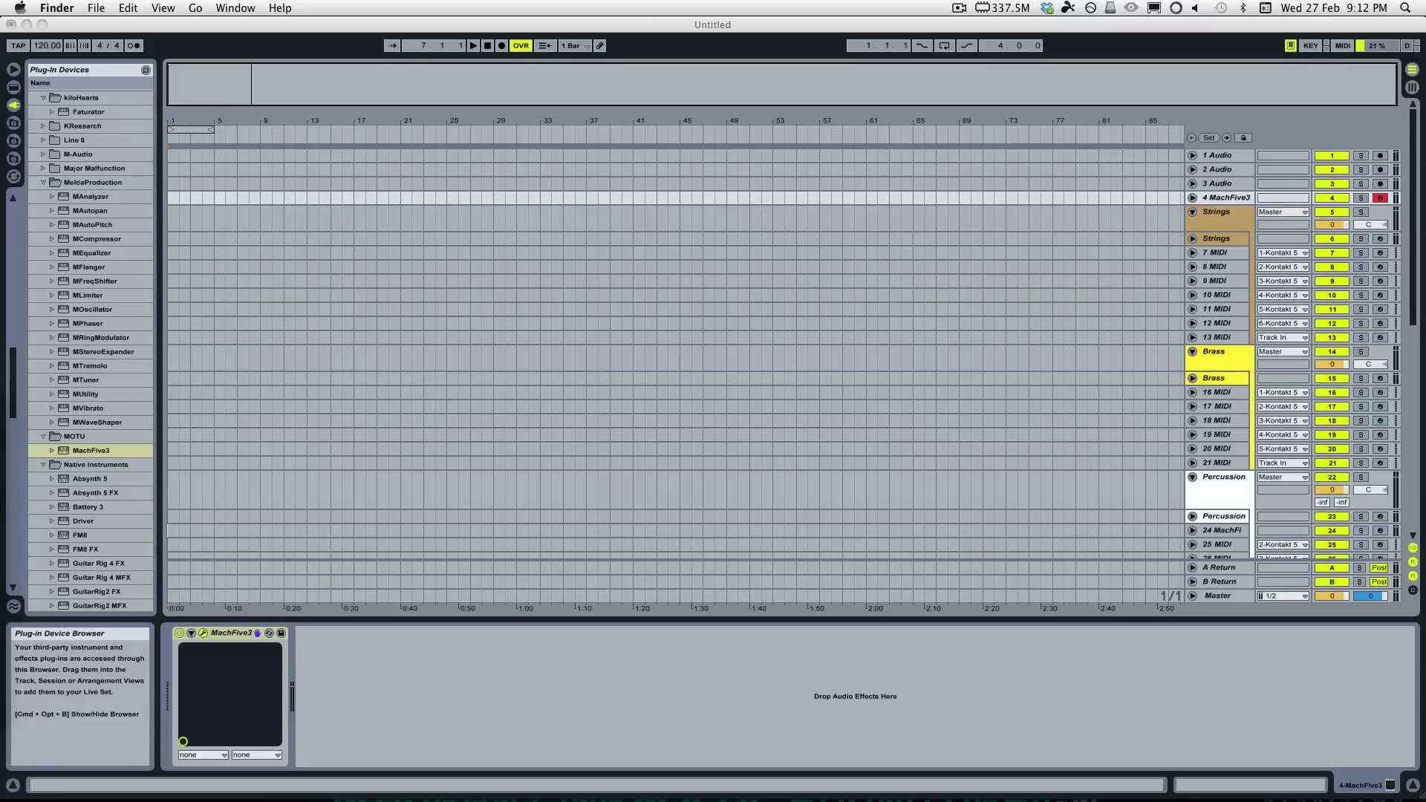
key(super+Tab)
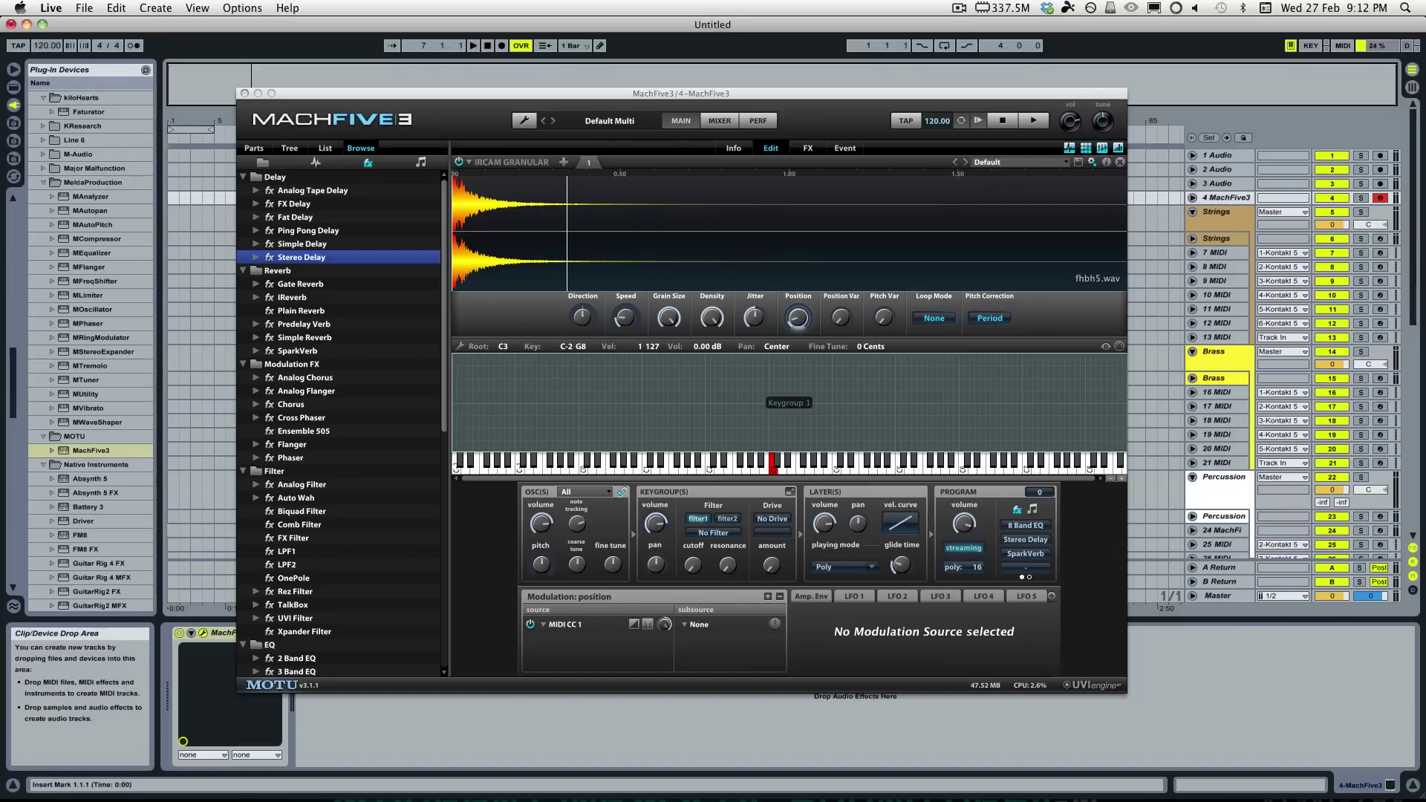
drag(562, 239, 562, 239)
drag(562, 239, 562, 239)
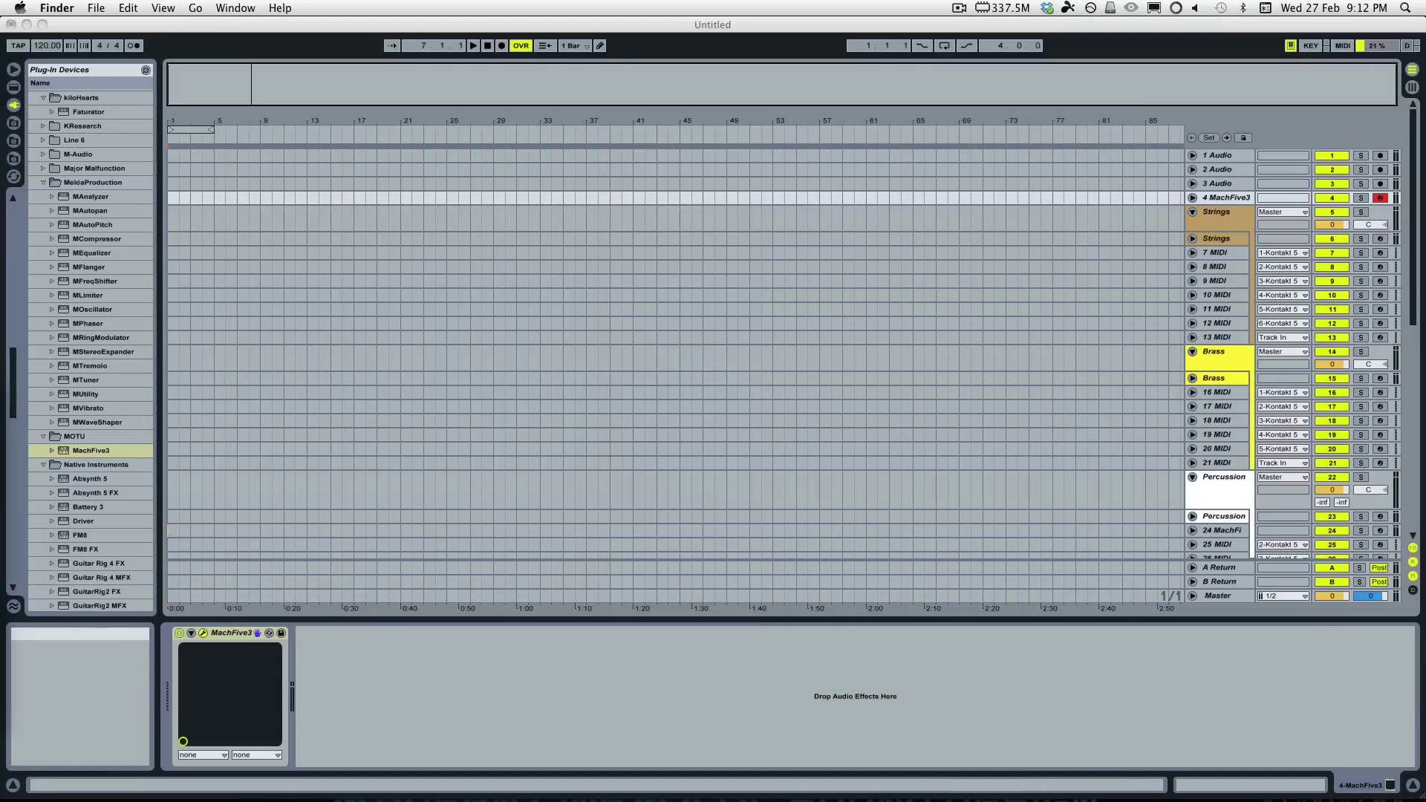
click(359, 422)
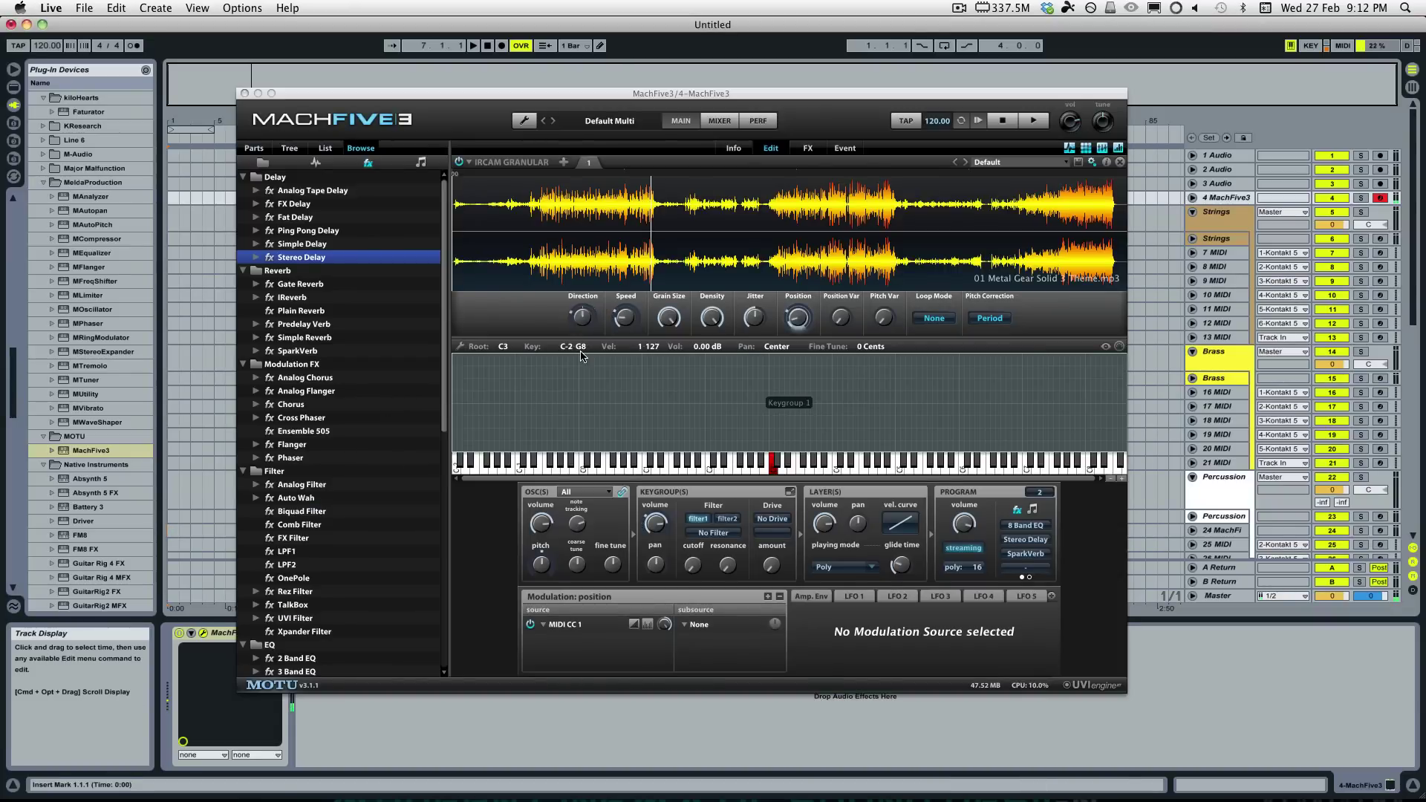
Step: Preview 01 Metal Gear Solid 3 Theme.mp3 in Finder from about 1:11 and return to the MachFive3 window
key(super+Tab)
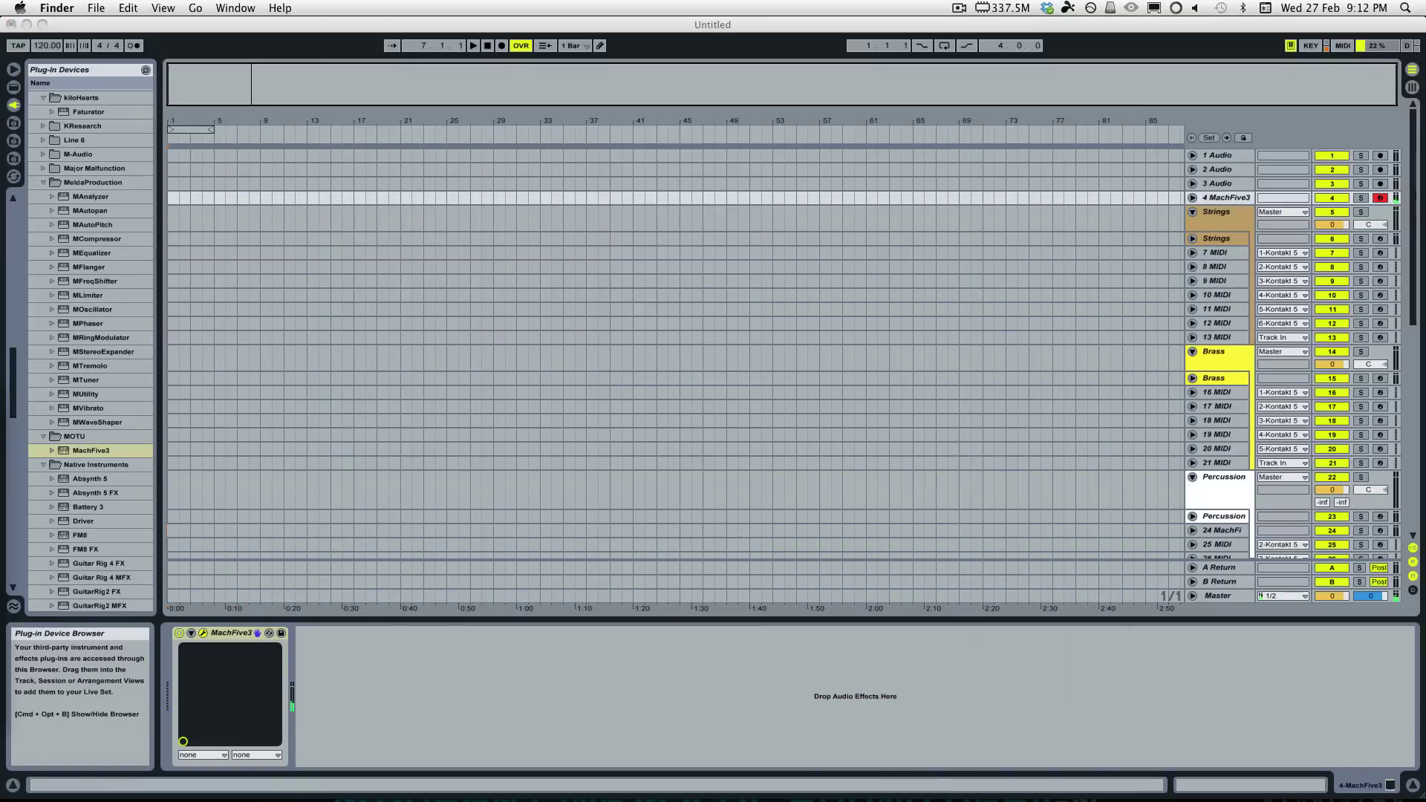
click(388, 461)
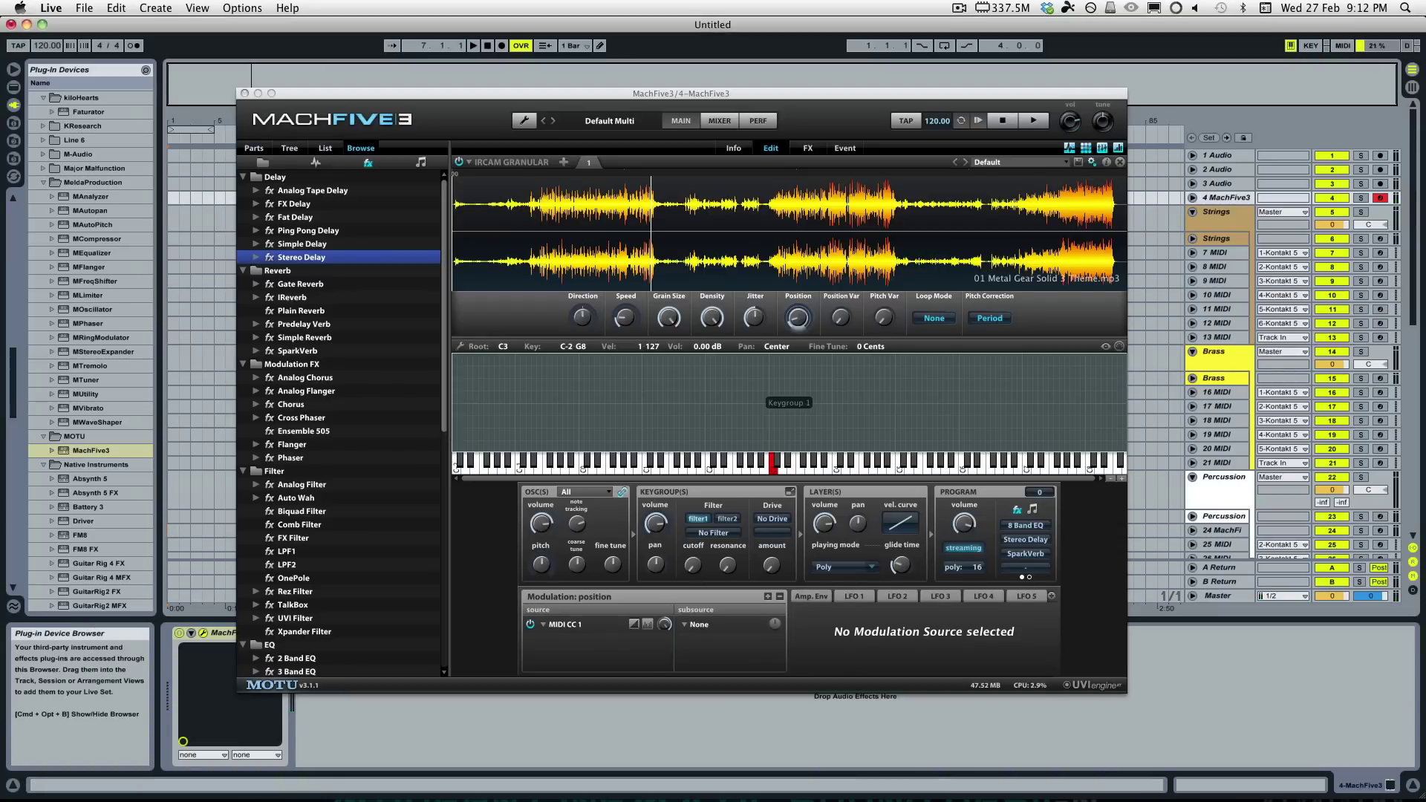
key(super+Tab)
key(space)
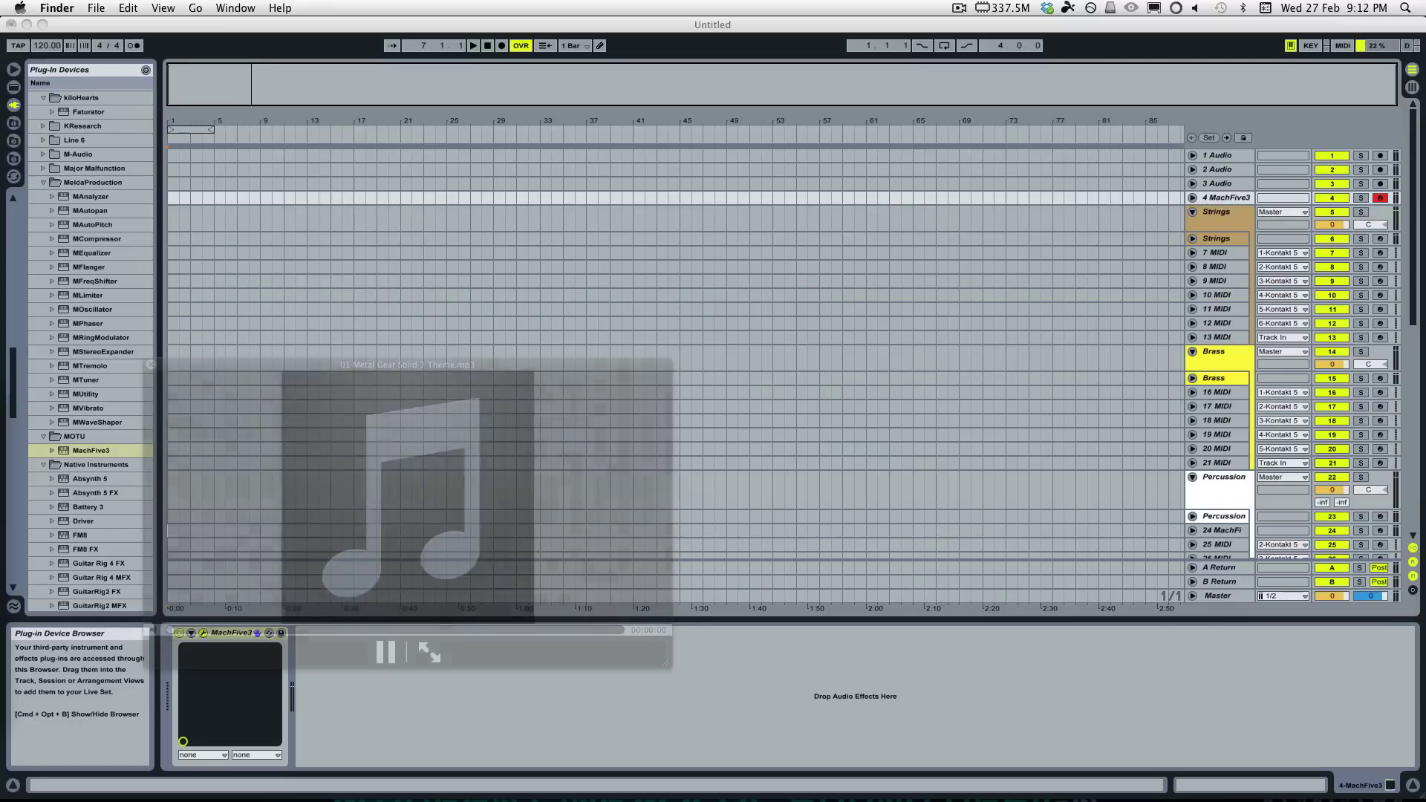
click(248, 631)
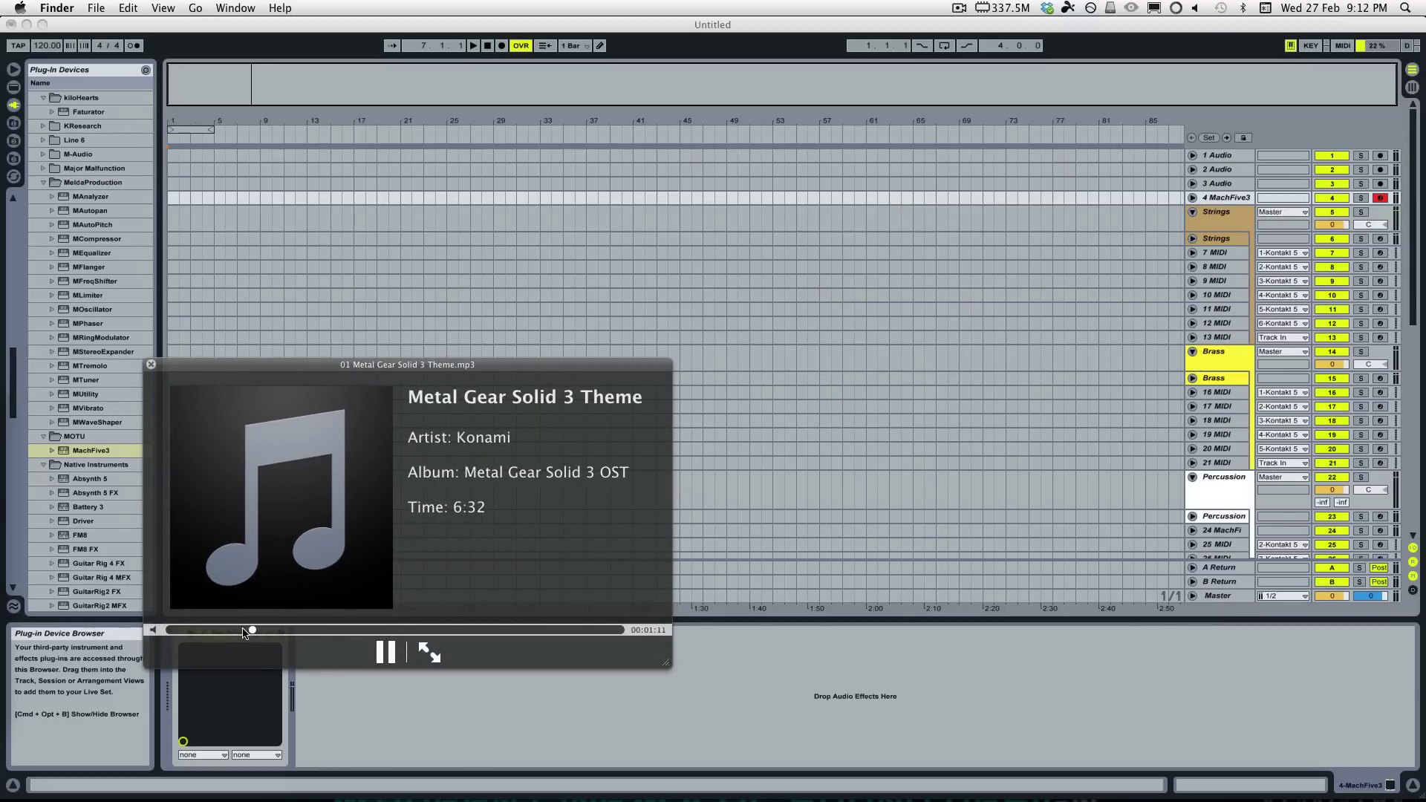
key(space)
key(super+Tab)
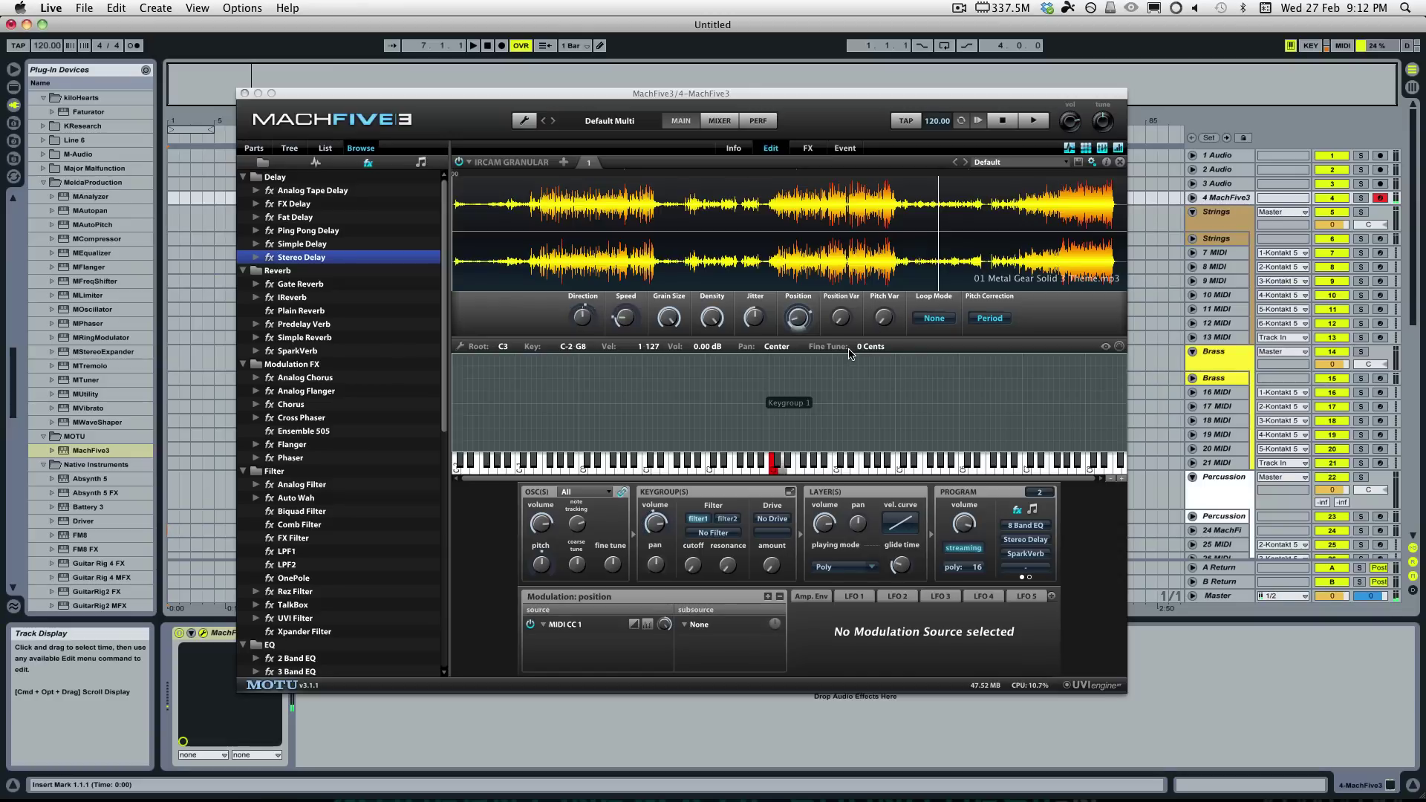
Step: Raise the granular Position Var to 434 ms
click(752, 319)
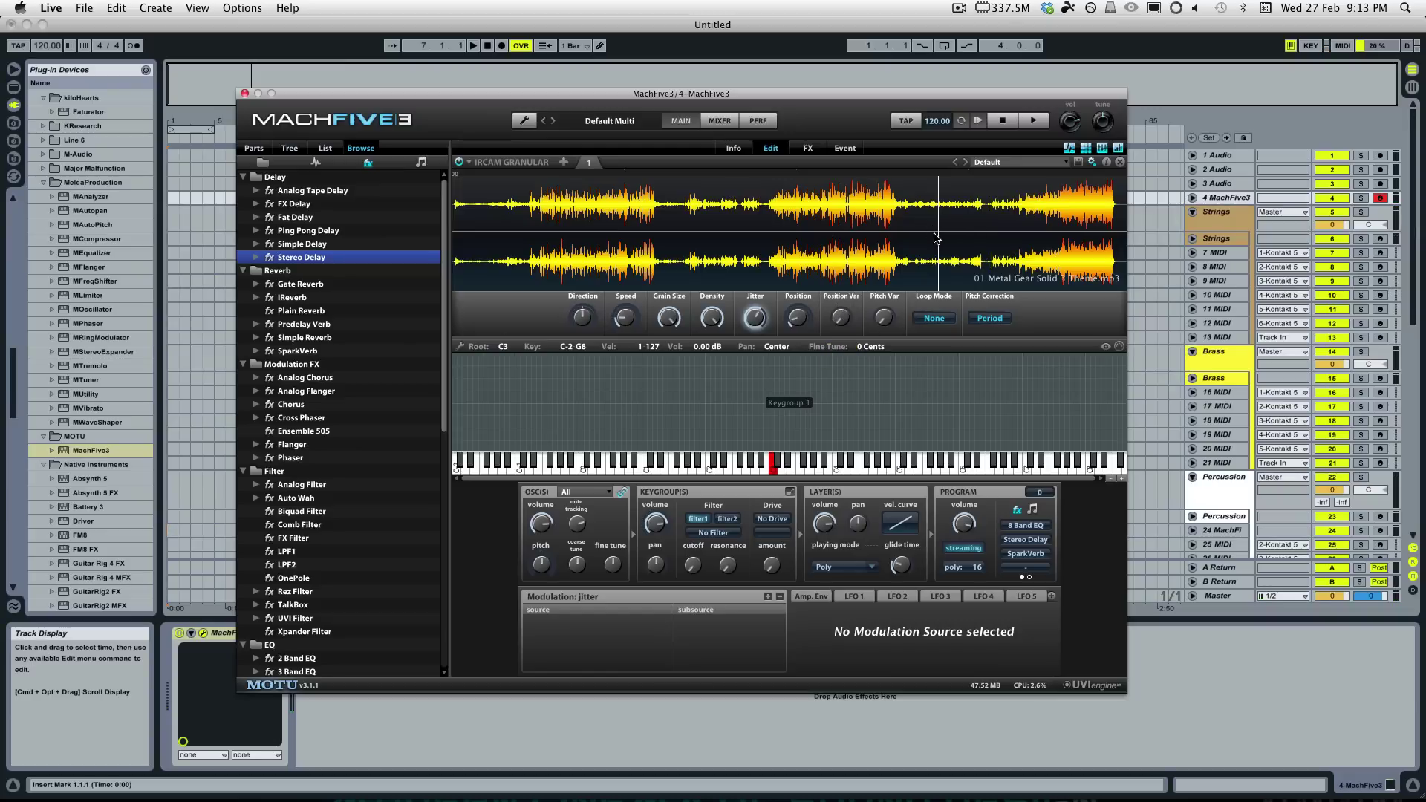
mouse_move(804, 321)
drag(842, 318, 853, 148)
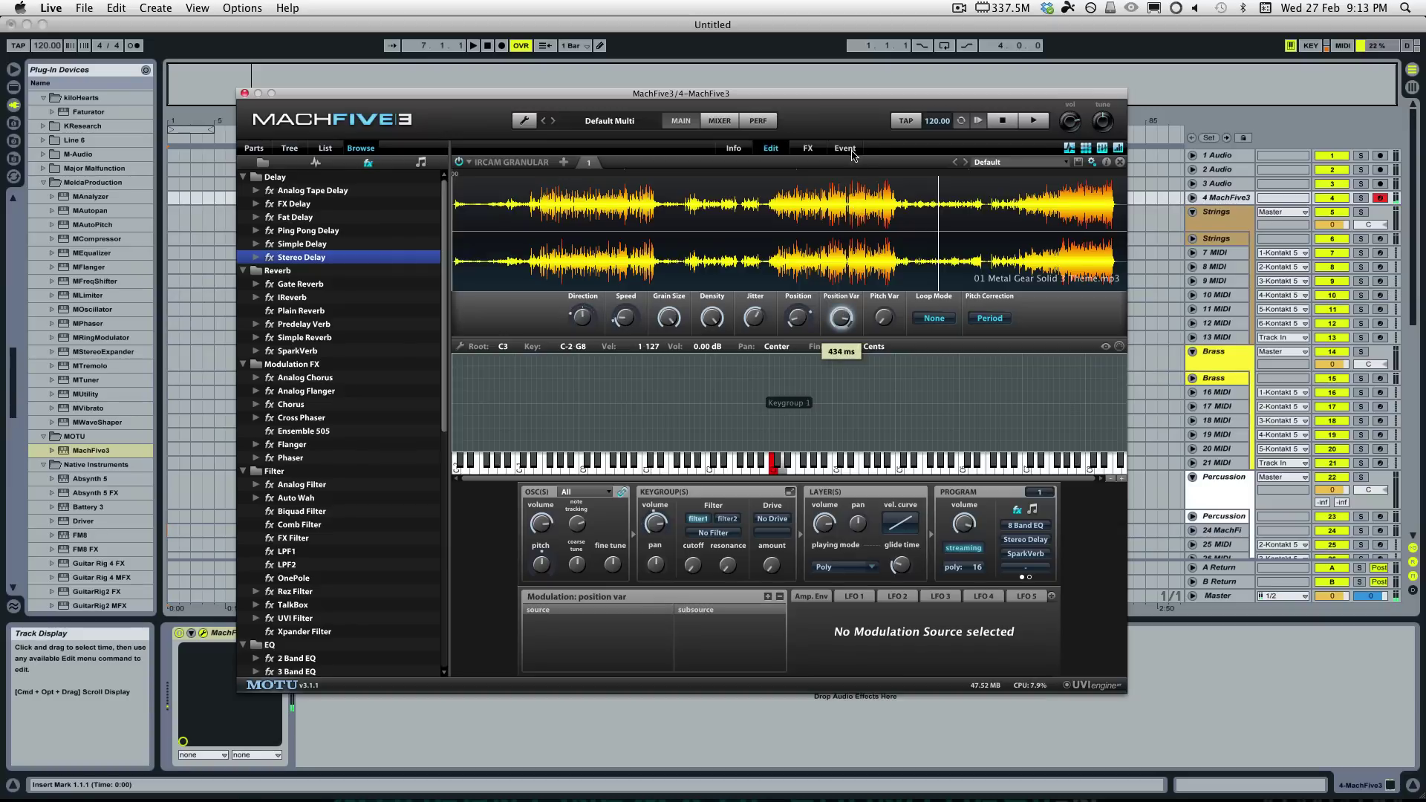
Step: Try a Pitch Var of 7.59 semitones on the granular oscillator and lower it again
mouse_move(883, 325)
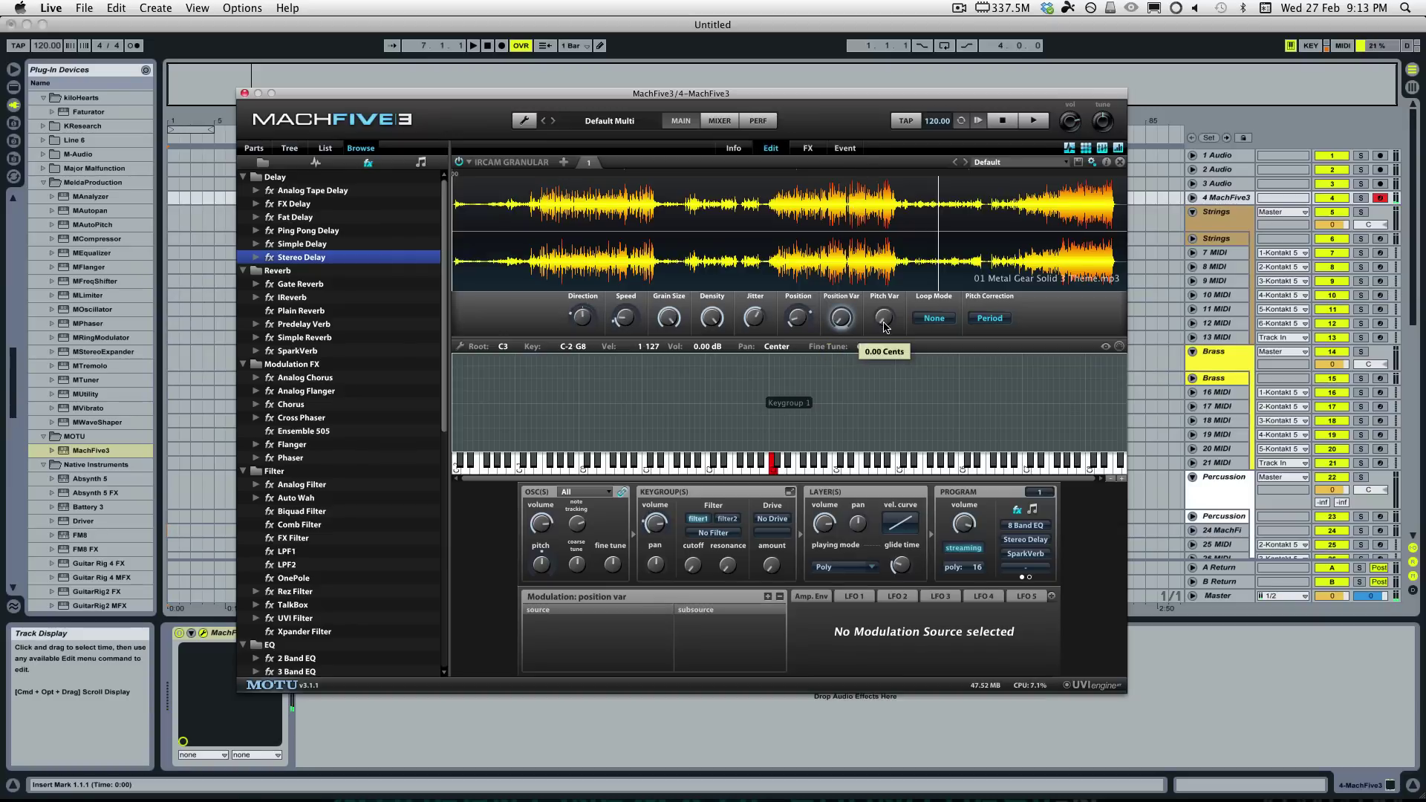
drag(884, 327, 887, 163)
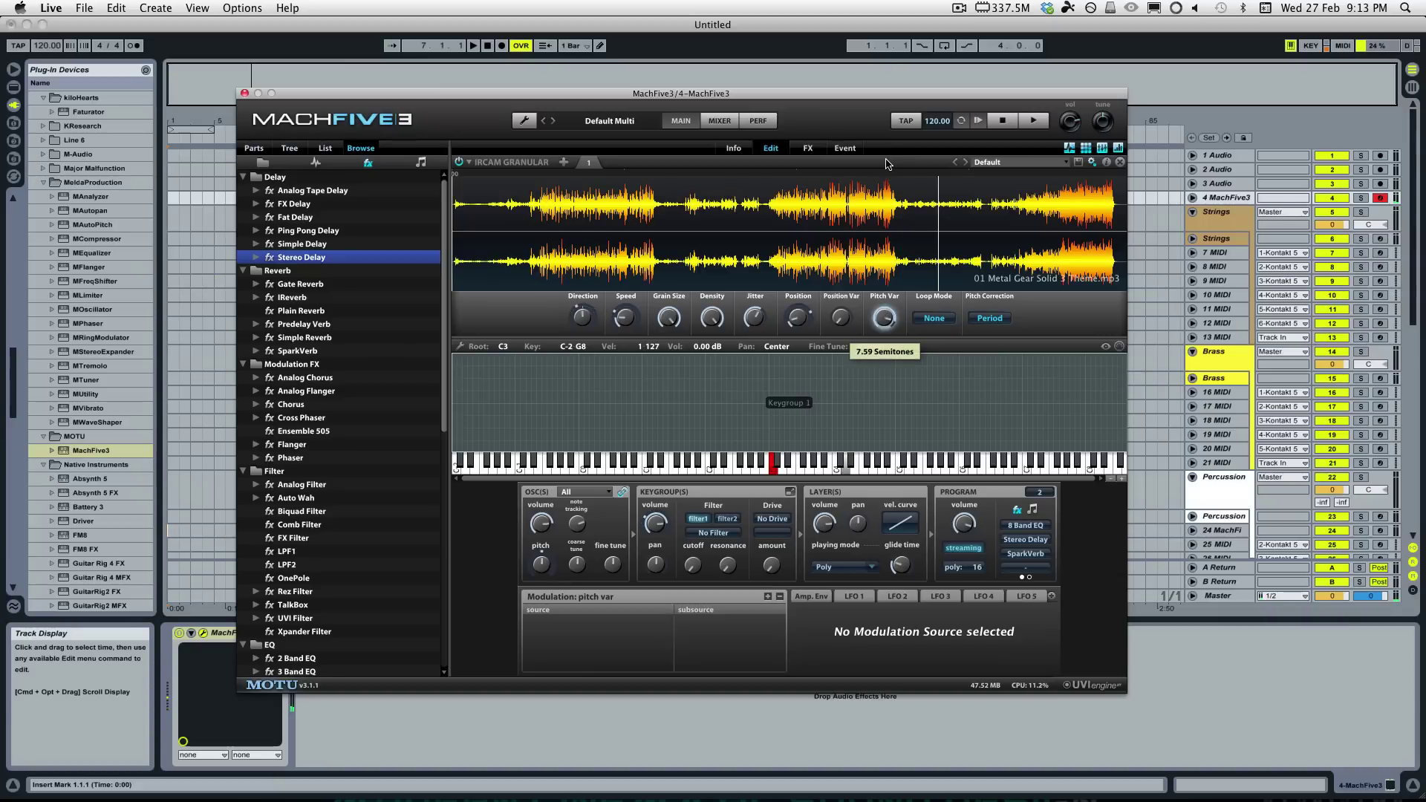
drag(887, 163, 891, 284)
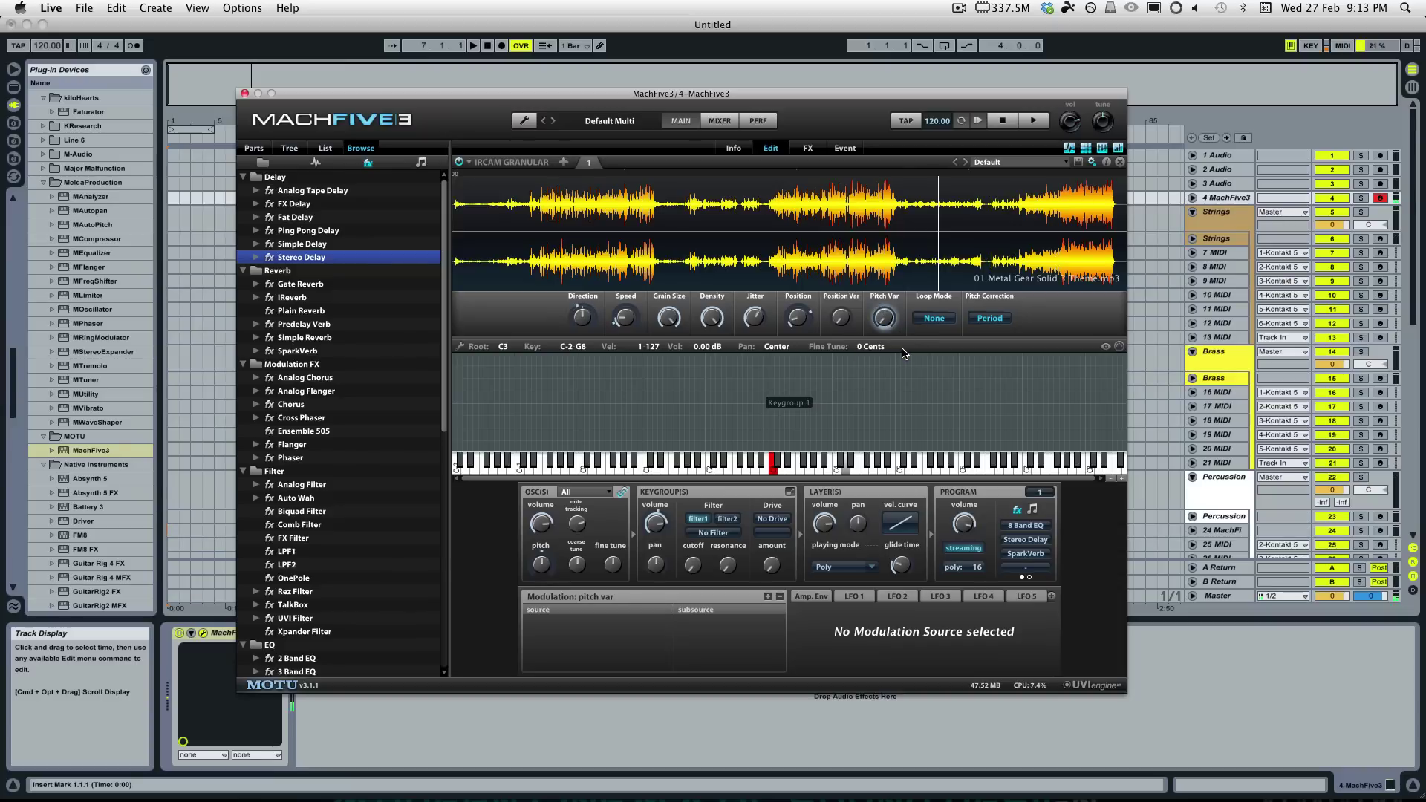
Step: Add a new program LFO as a modulation source for the granular Grain Size
mouse_move(794, 330)
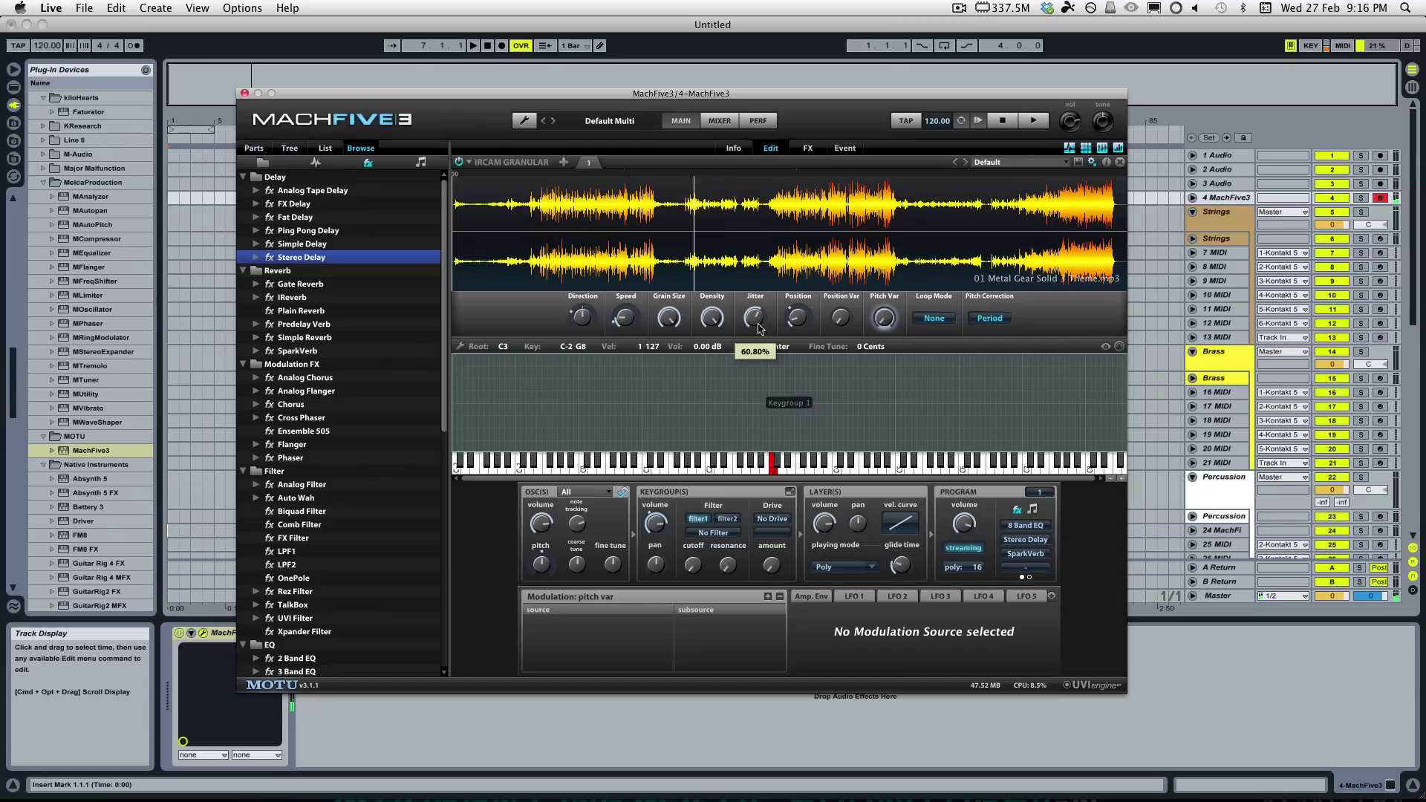
right_click(665, 321)
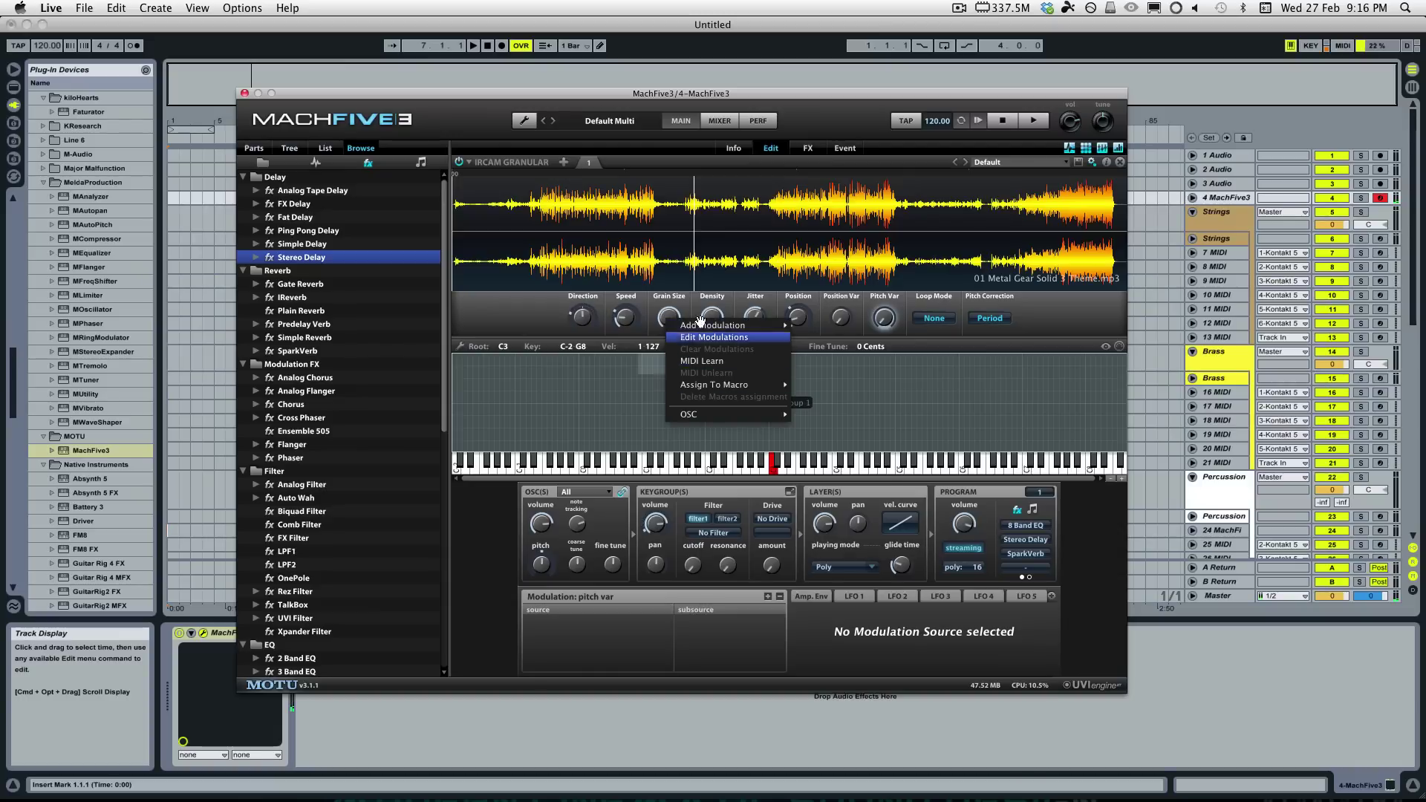
mouse_move(705, 326)
mouse_move(824, 508)
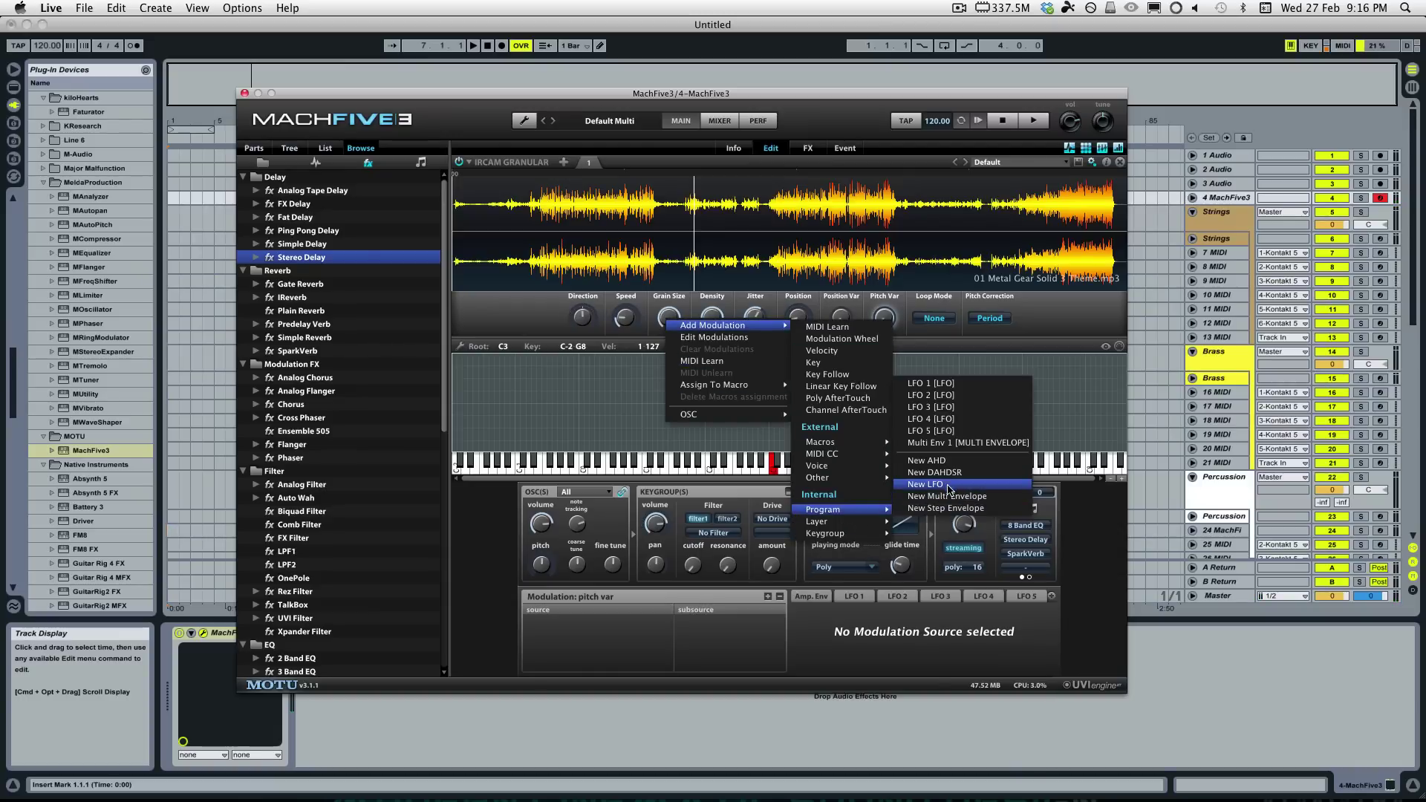
click(948, 484)
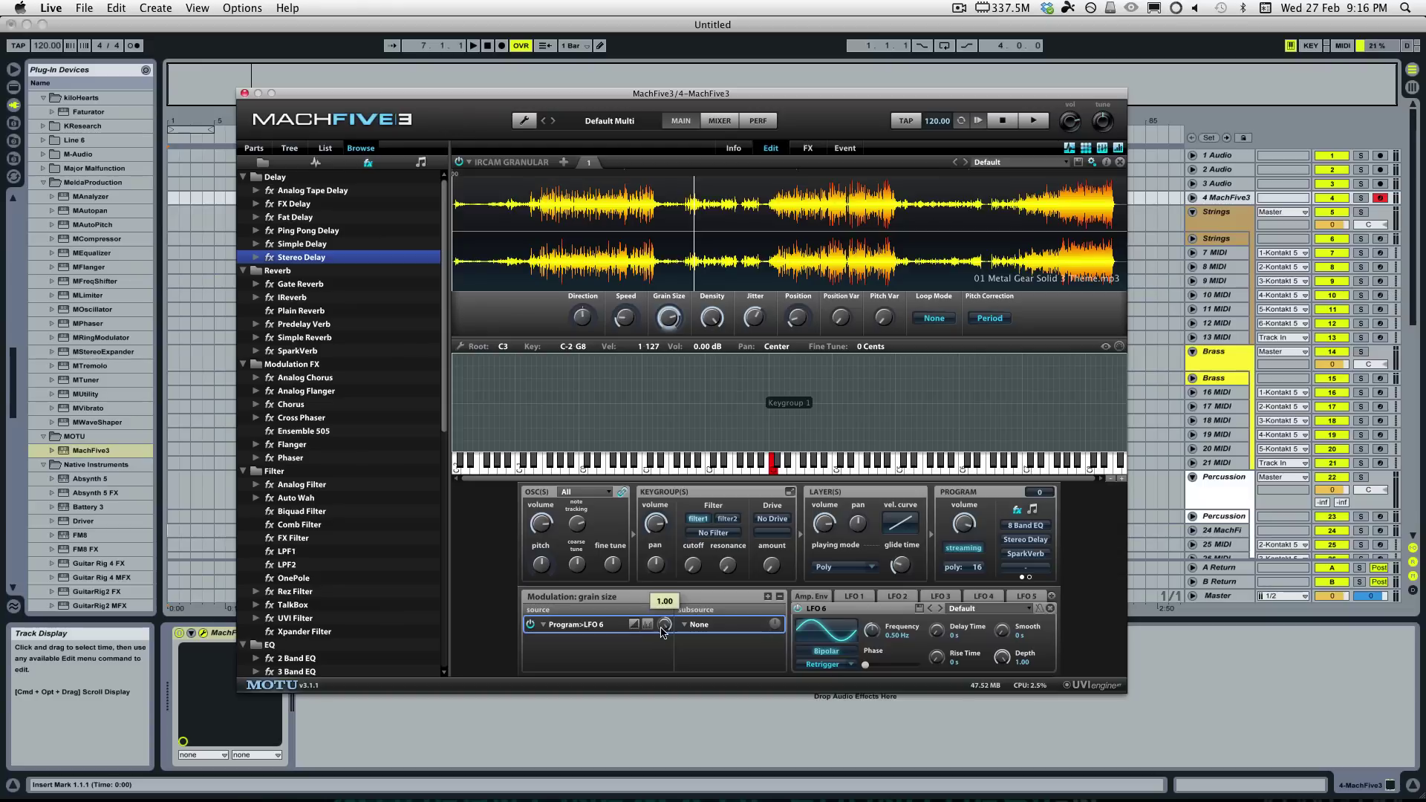
Step: Sync the Grain Size LFO to tempo at 1/16 with a falling ramp waveform and 1.08 ms of smoothing
click(1039, 608)
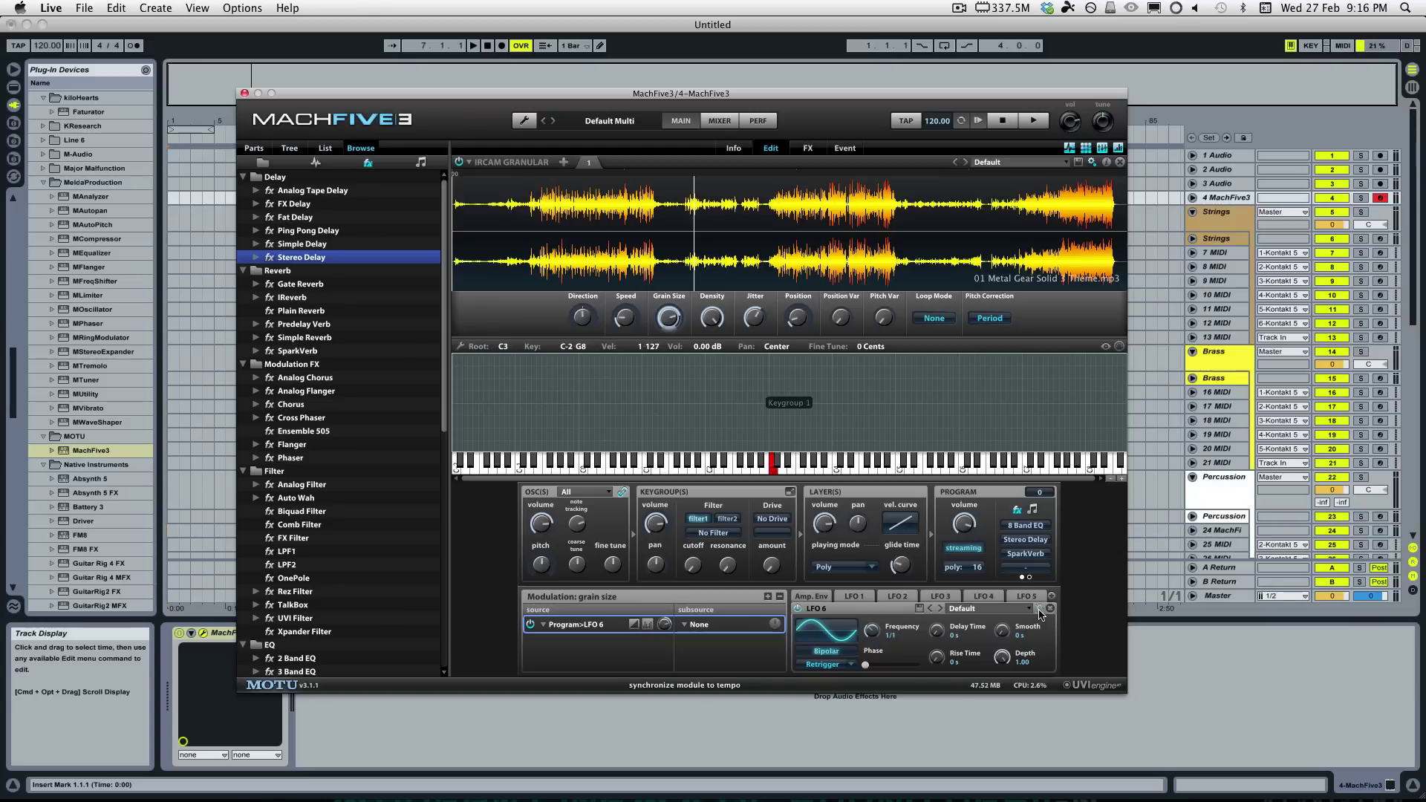
drag(871, 638, 876, 555)
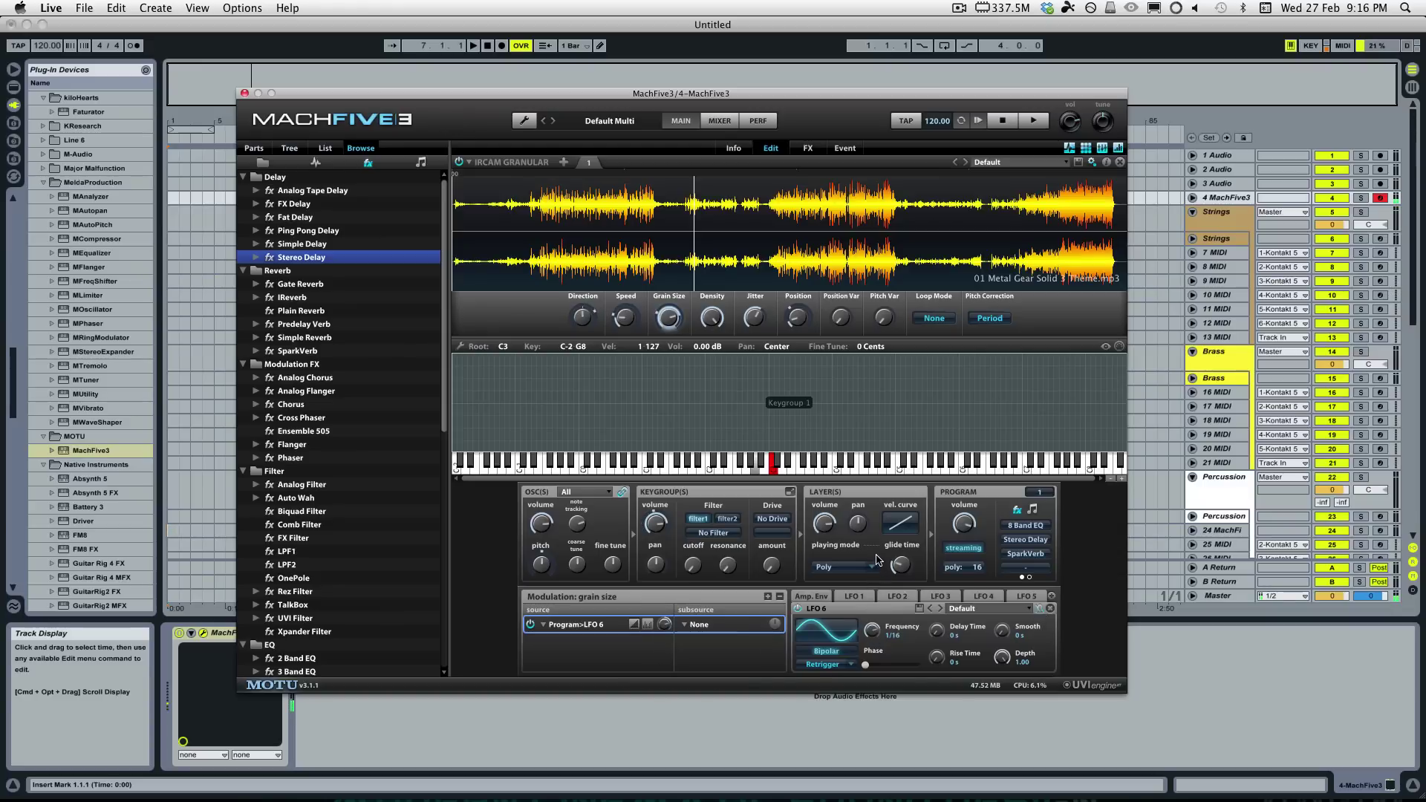
click(839, 636)
click(839, 480)
click(1004, 632)
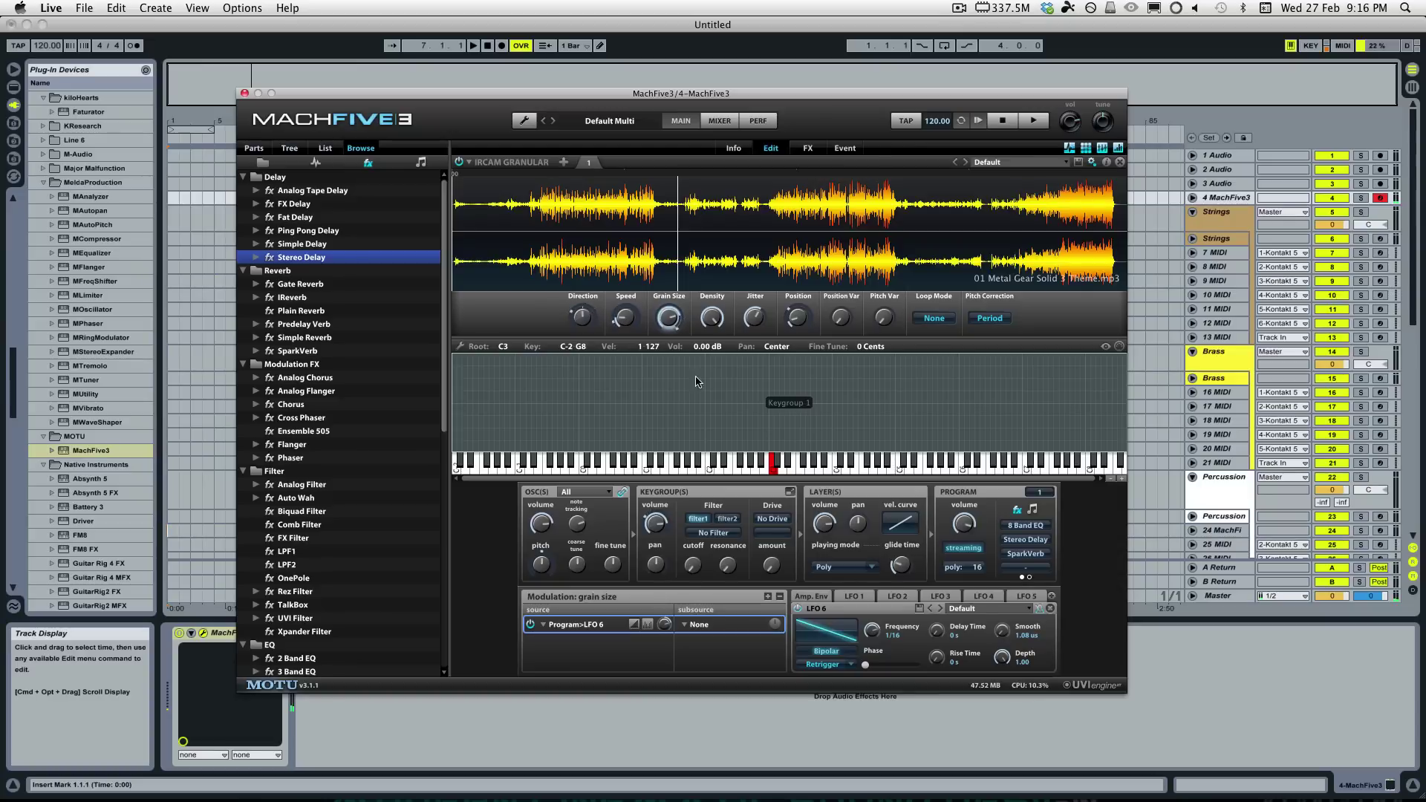
Step: Check the Speed modulation and adjust the amount of LFO 1 modulation on Direction
click(625, 304)
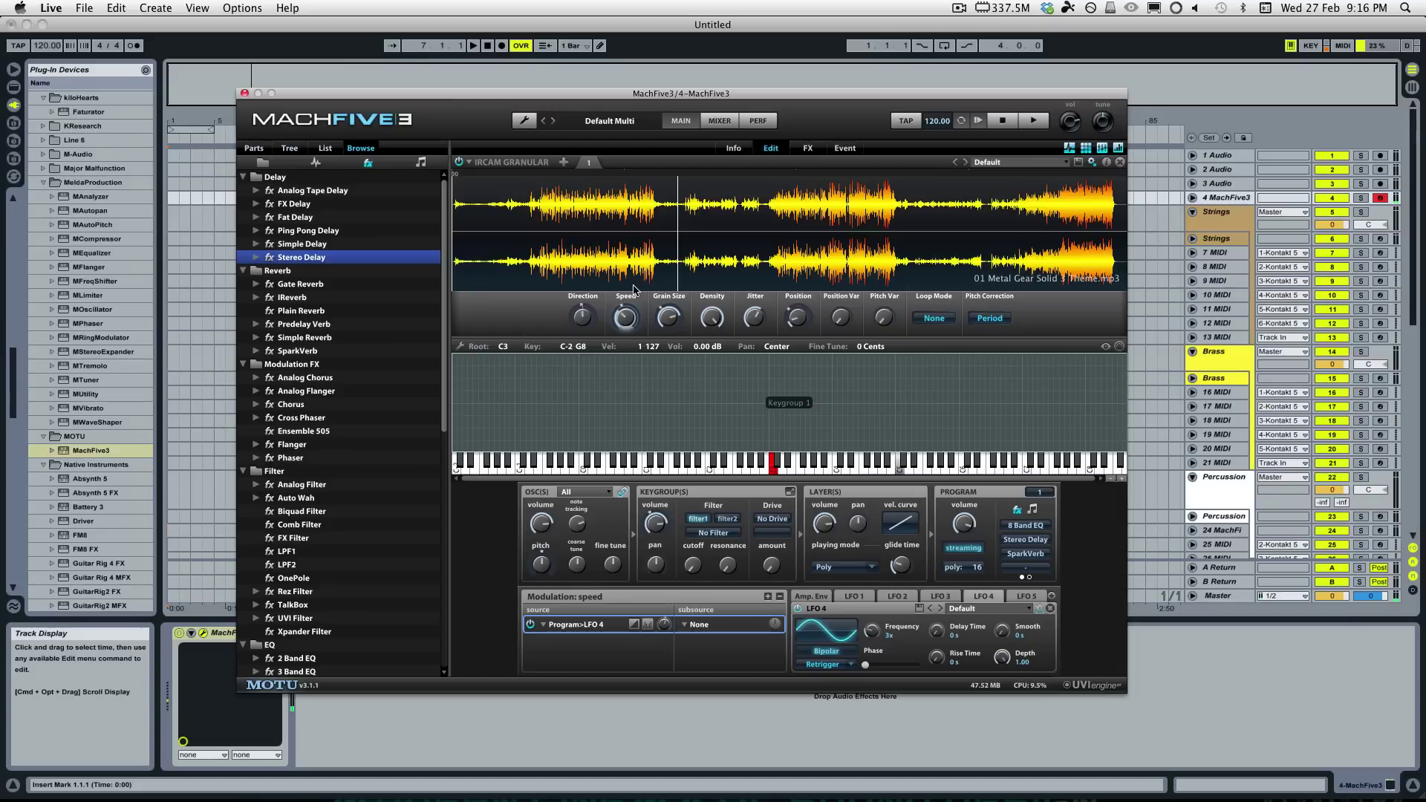
mouse_move(631, 317)
right_click(584, 322)
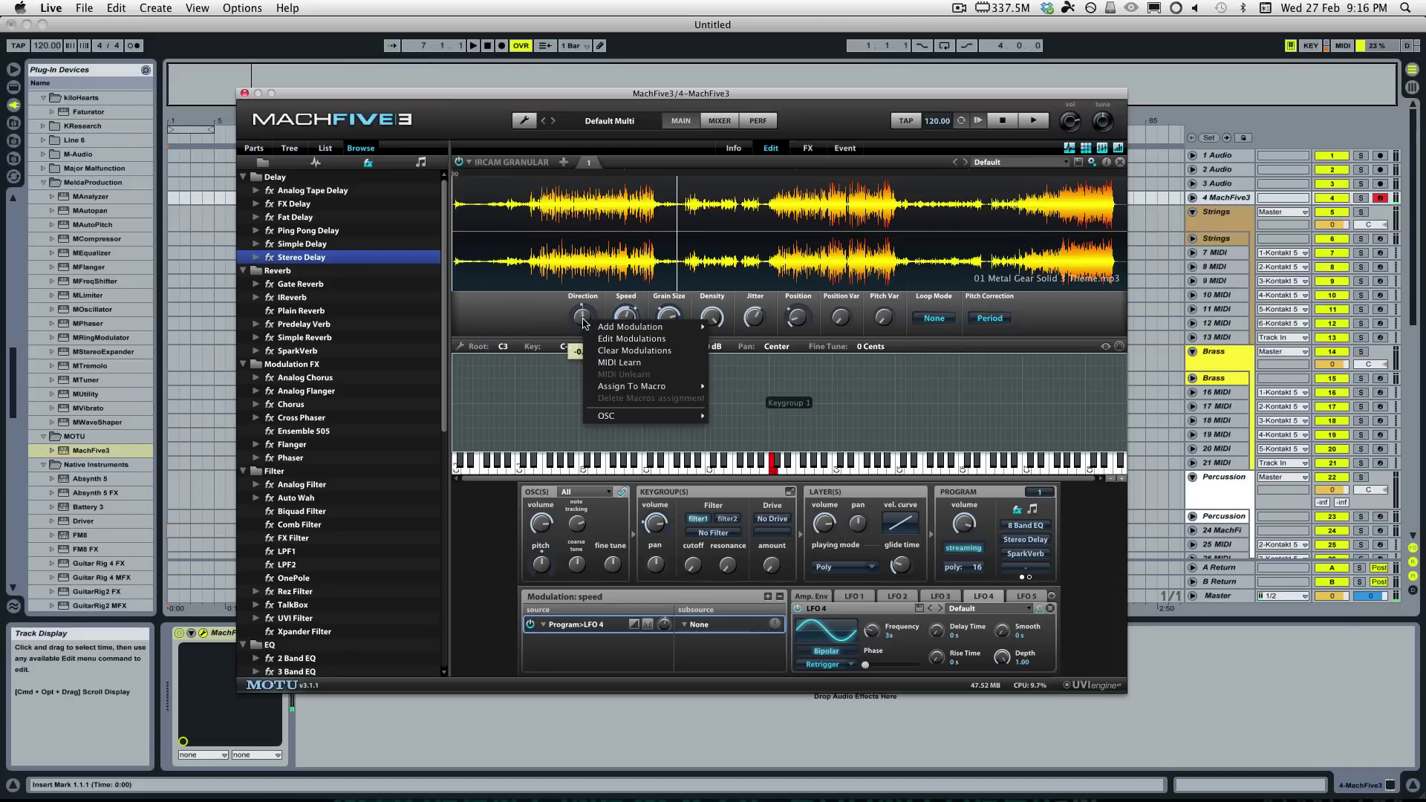
click(617, 346)
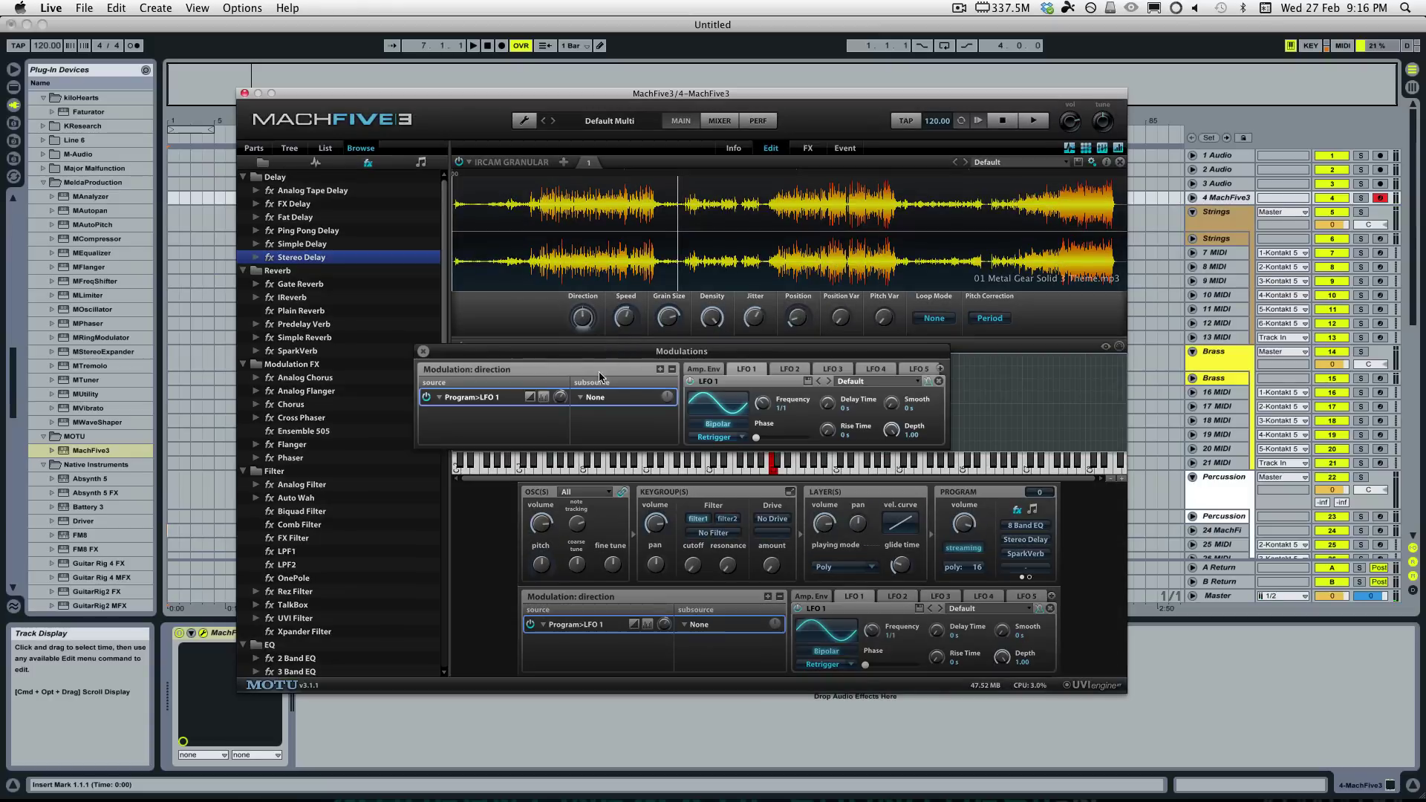
drag(561, 395, 560, 338)
click(424, 352)
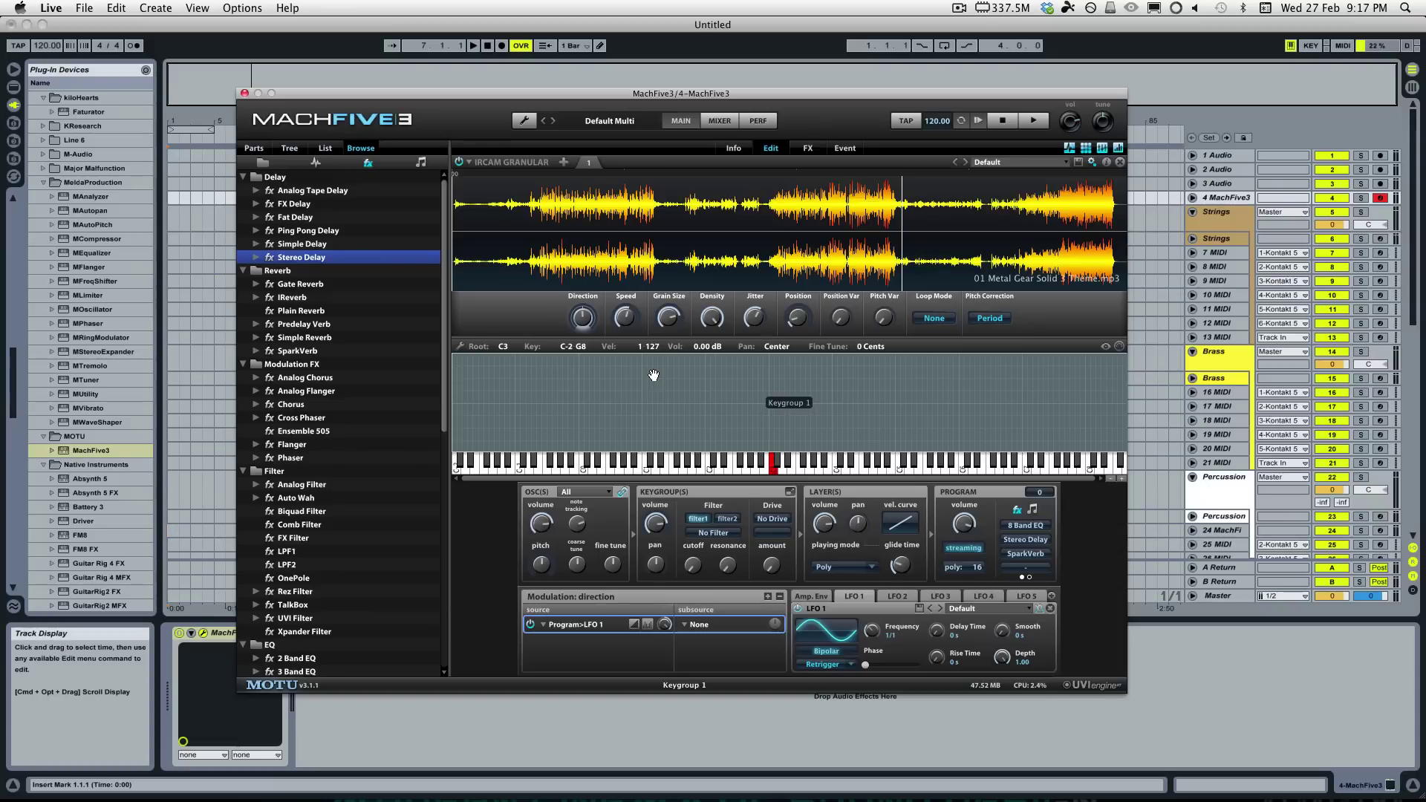
Step: Review the sampling and synthesis oscillator types that could replace IRCAM Granular
click(502, 162)
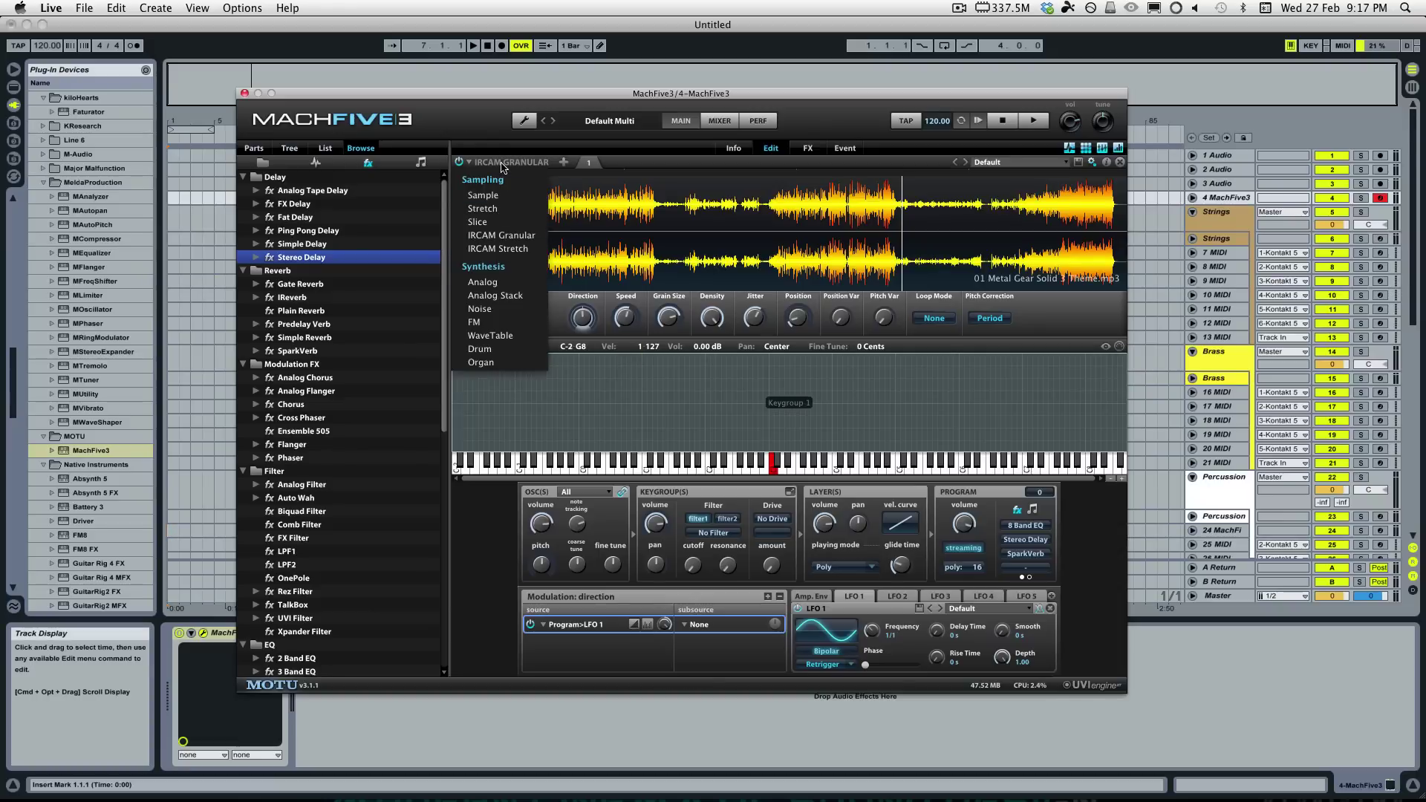
click(476, 557)
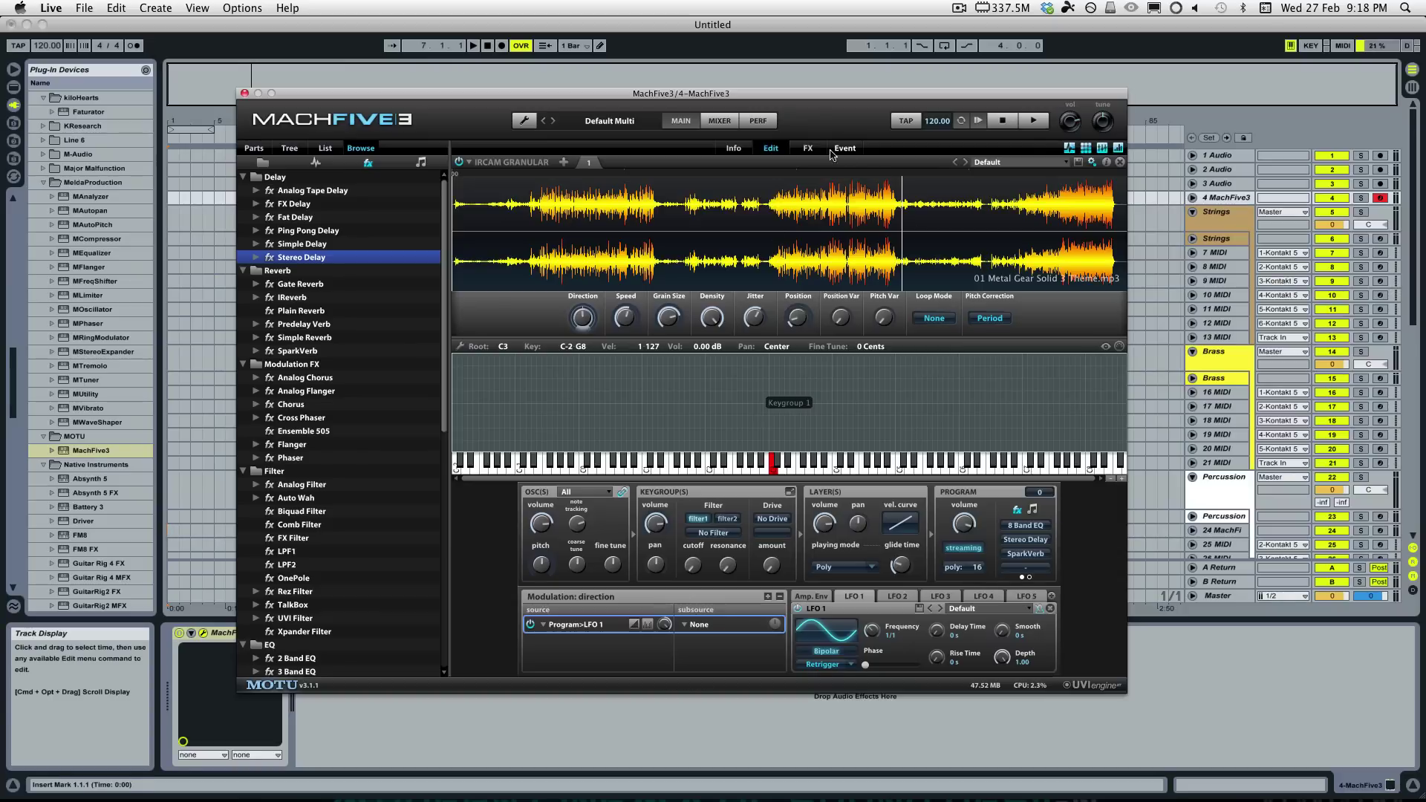
Step: In the program's 8 Band EQ, set the Peak 2 frequency to 70.13 Hz and modulate it with a new program LFO
click(803, 159)
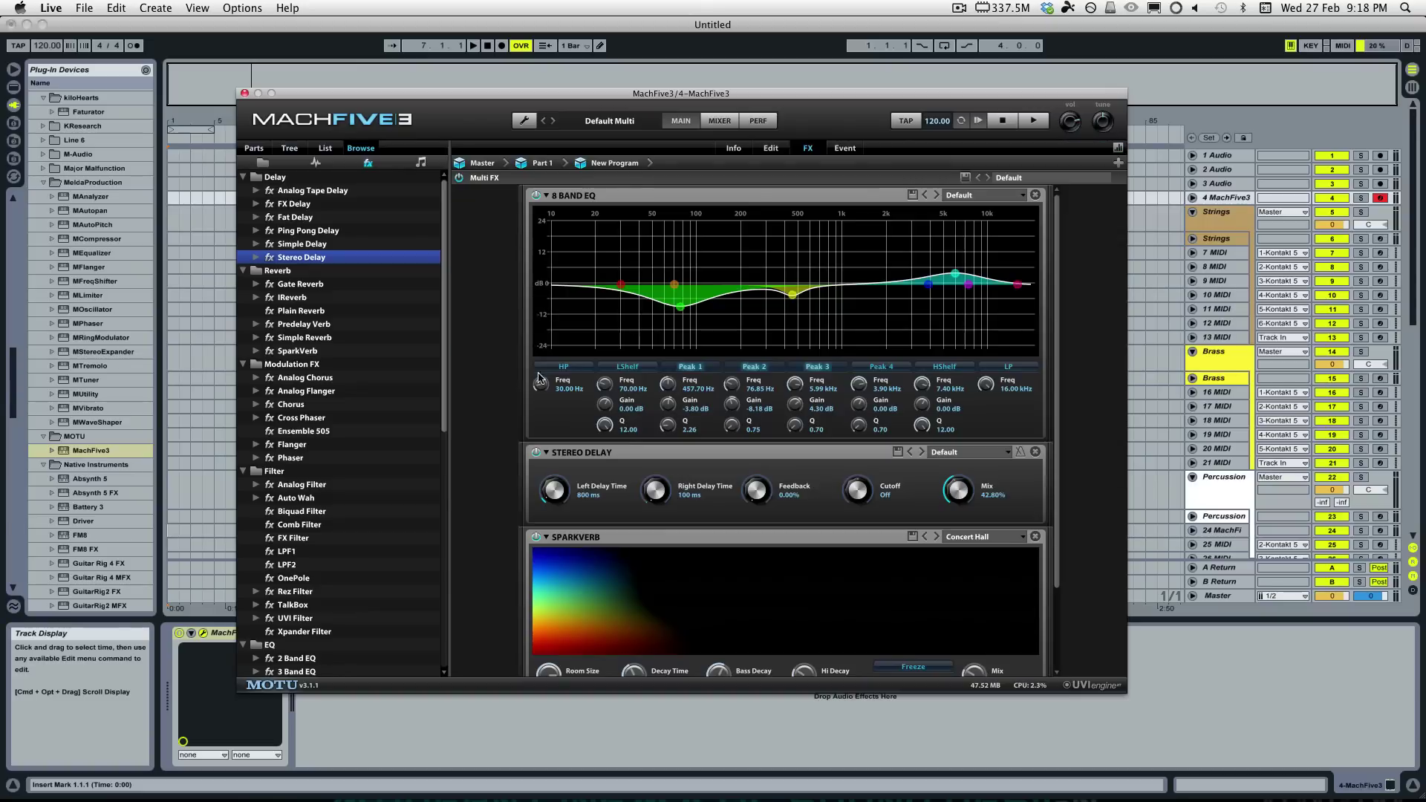
right_click(670, 392)
mouse_move(696, 401)
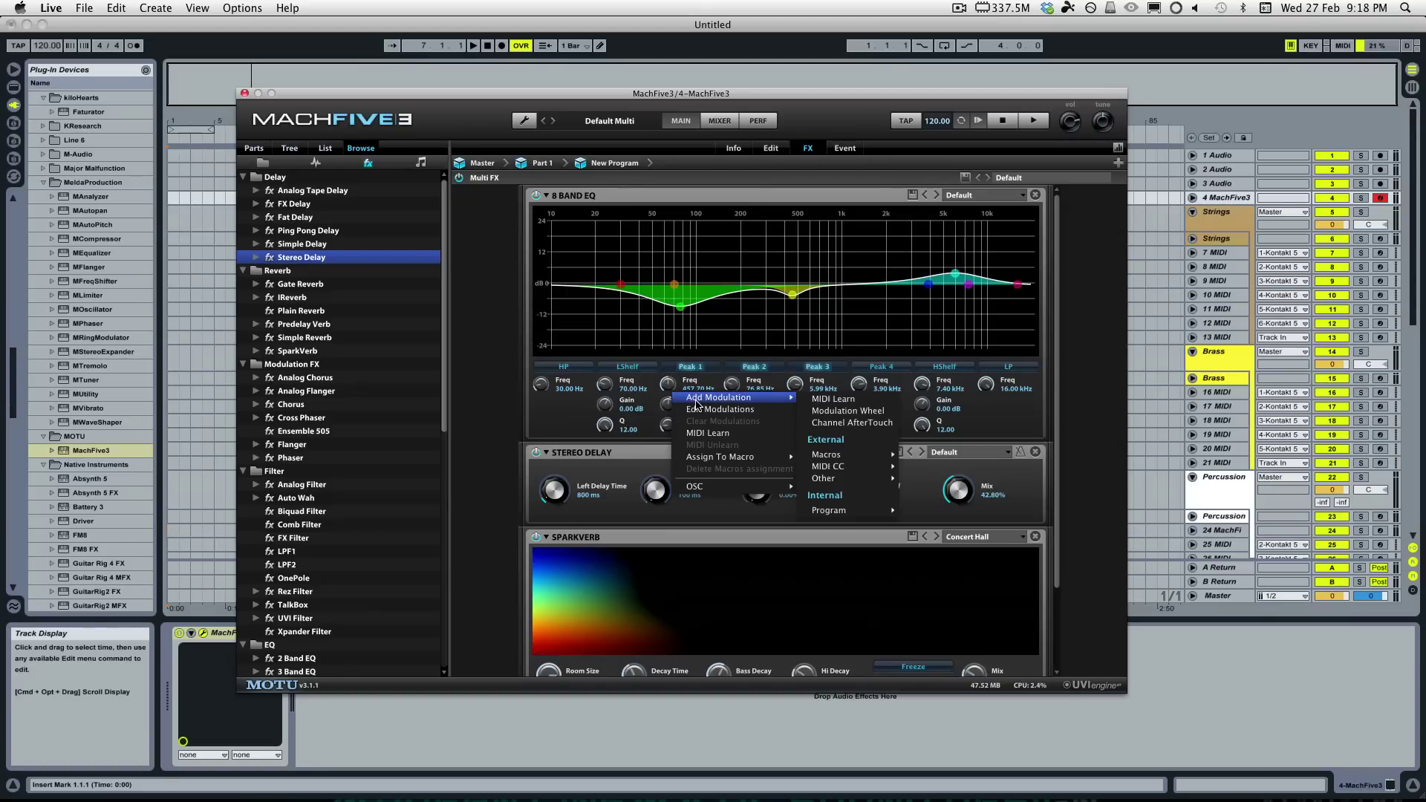
click(671, 361)
mouse_move(728, 385)
mouse_down()
mouse_move(743, 375)
mouse_move(736, 389)
mouse_up()
right_click(736, 388)
mouse_move(734, 389)
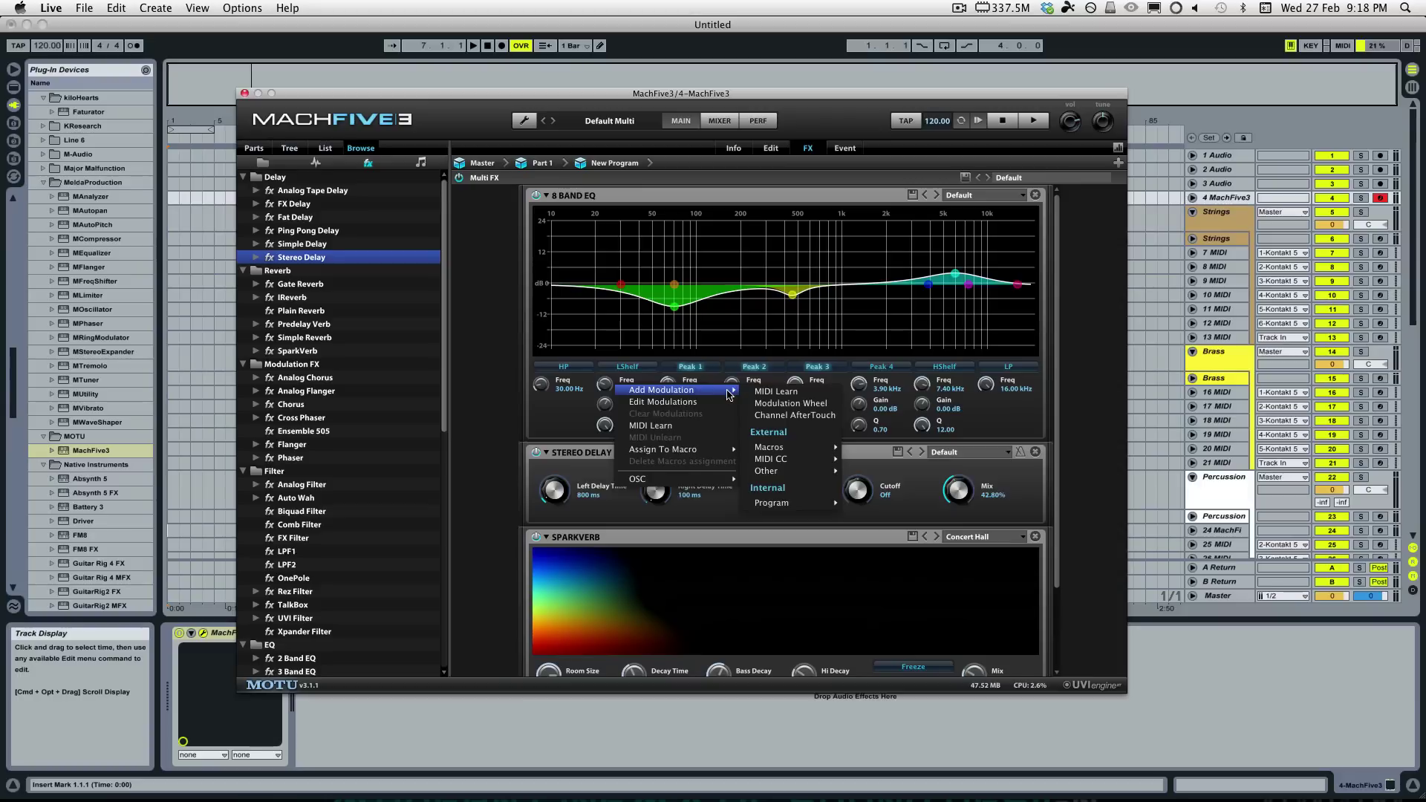
mouse_move(783, 503)
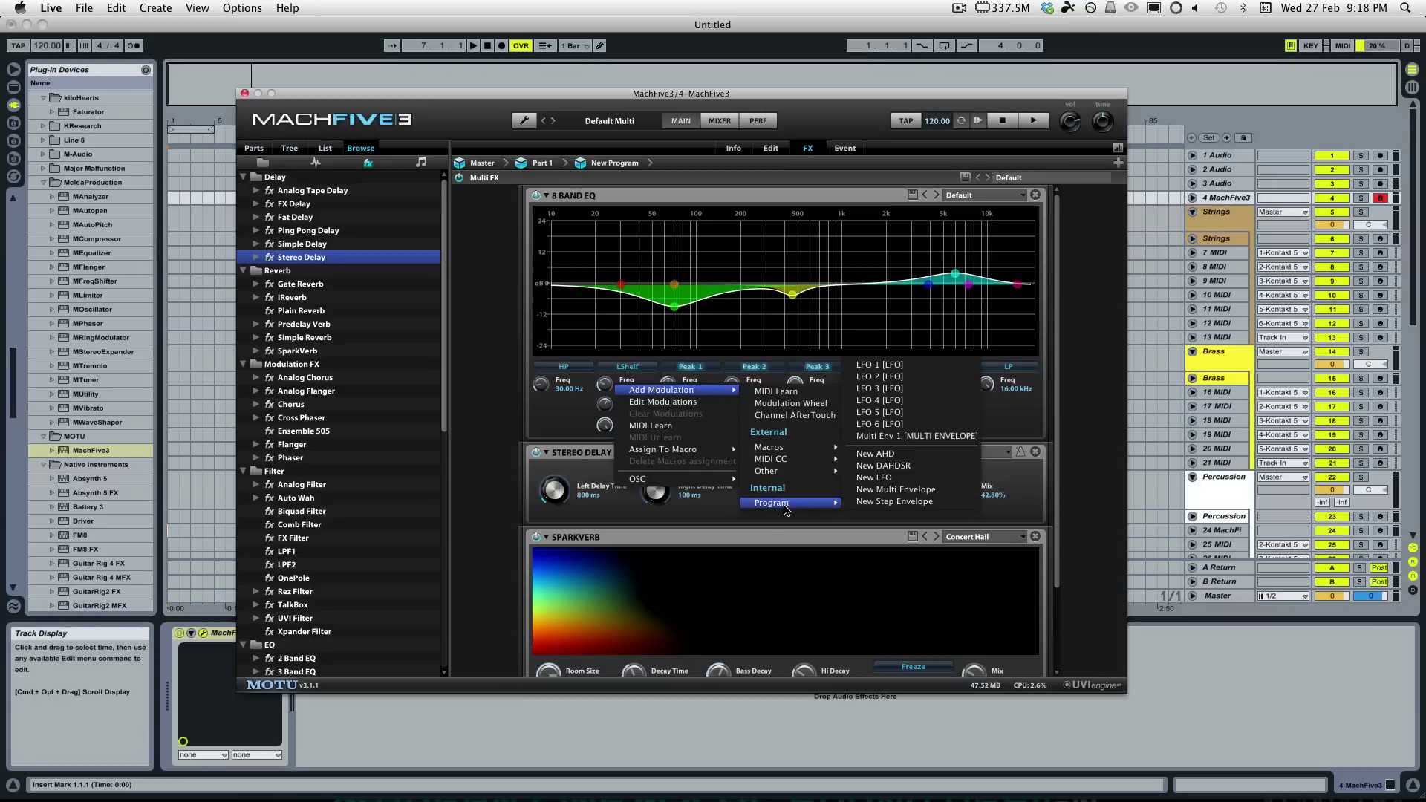
click(883, 478)
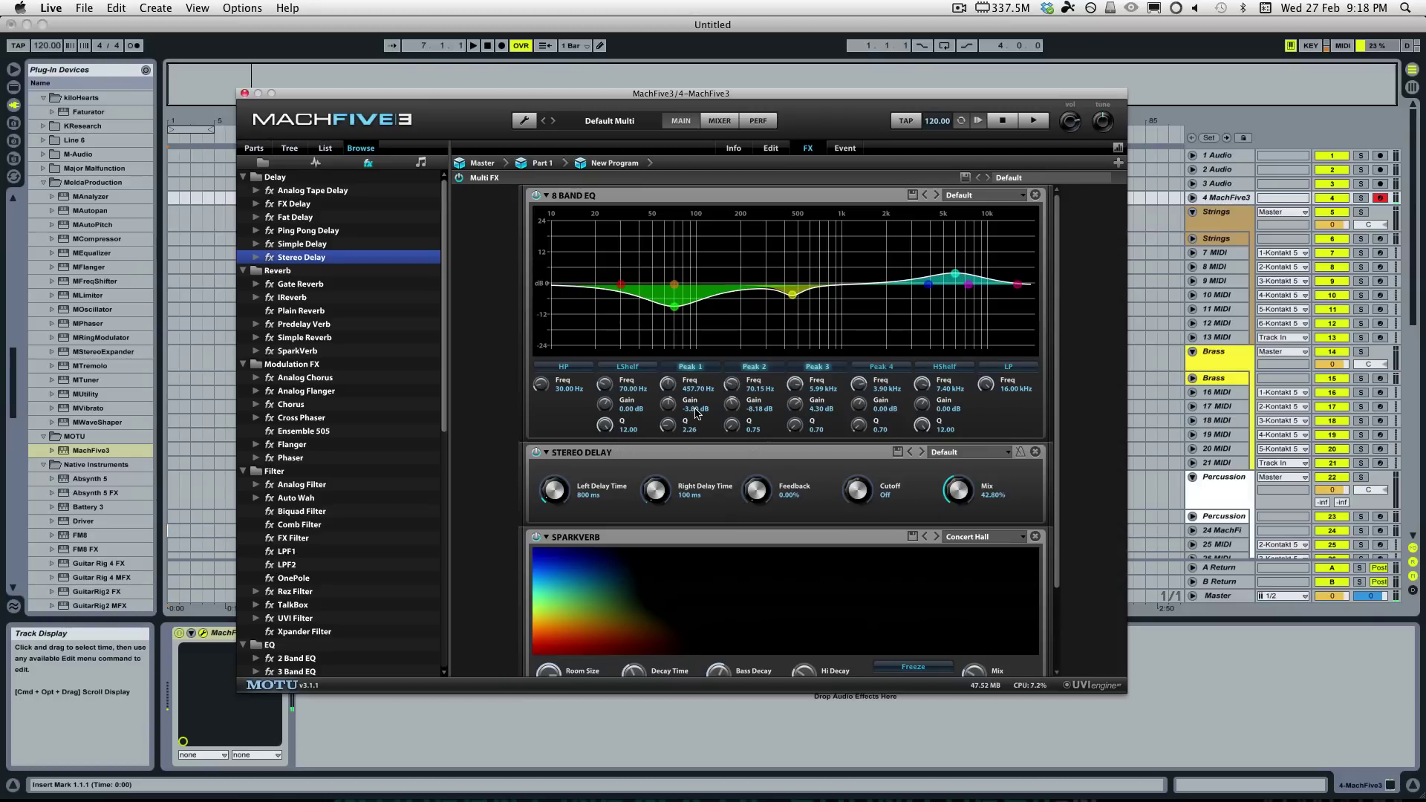
Step: Boost the EQ's Peak 2 gain to 19.82 dB and narrow its Q to 4.38
right_click(734, 389)
mouse_move(722, 393)
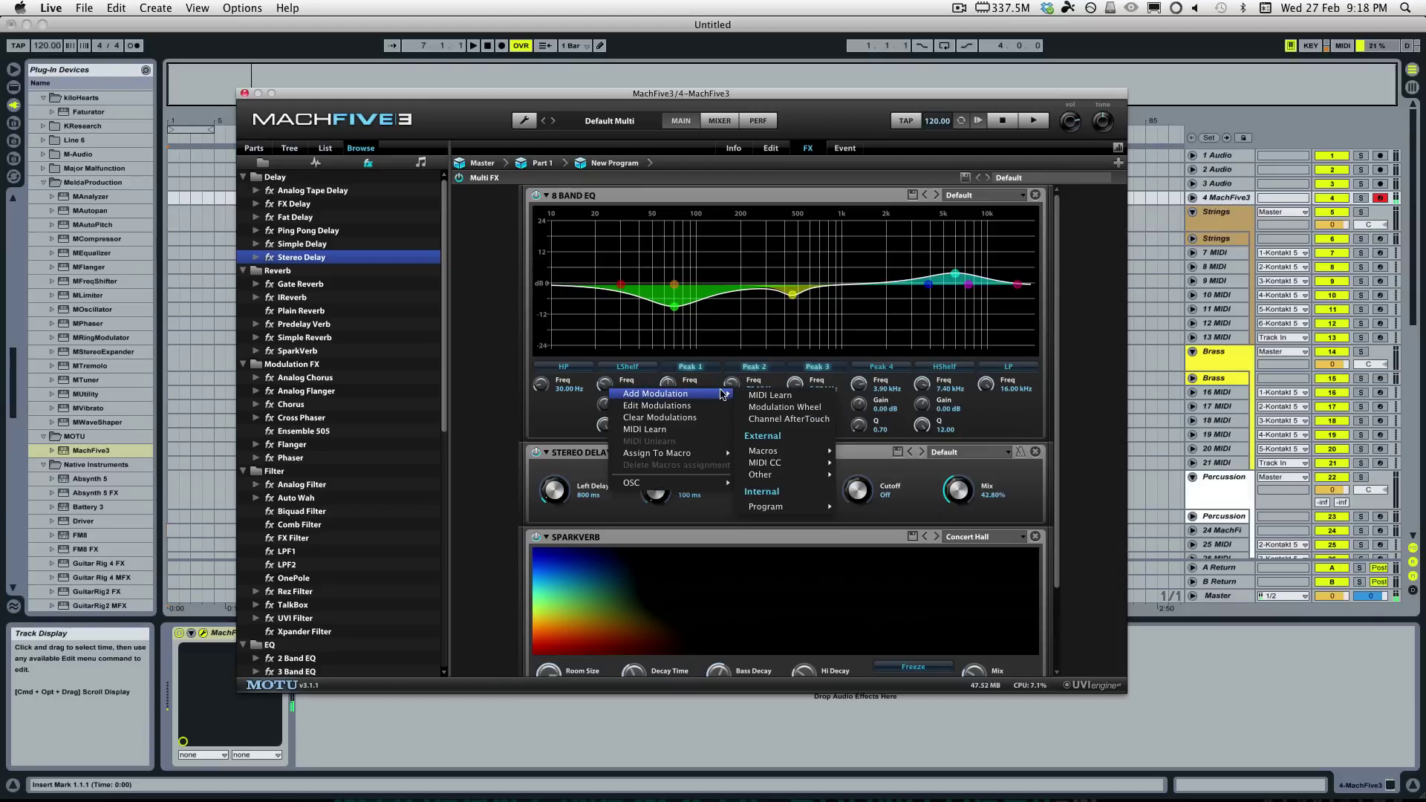
click(697, 334)
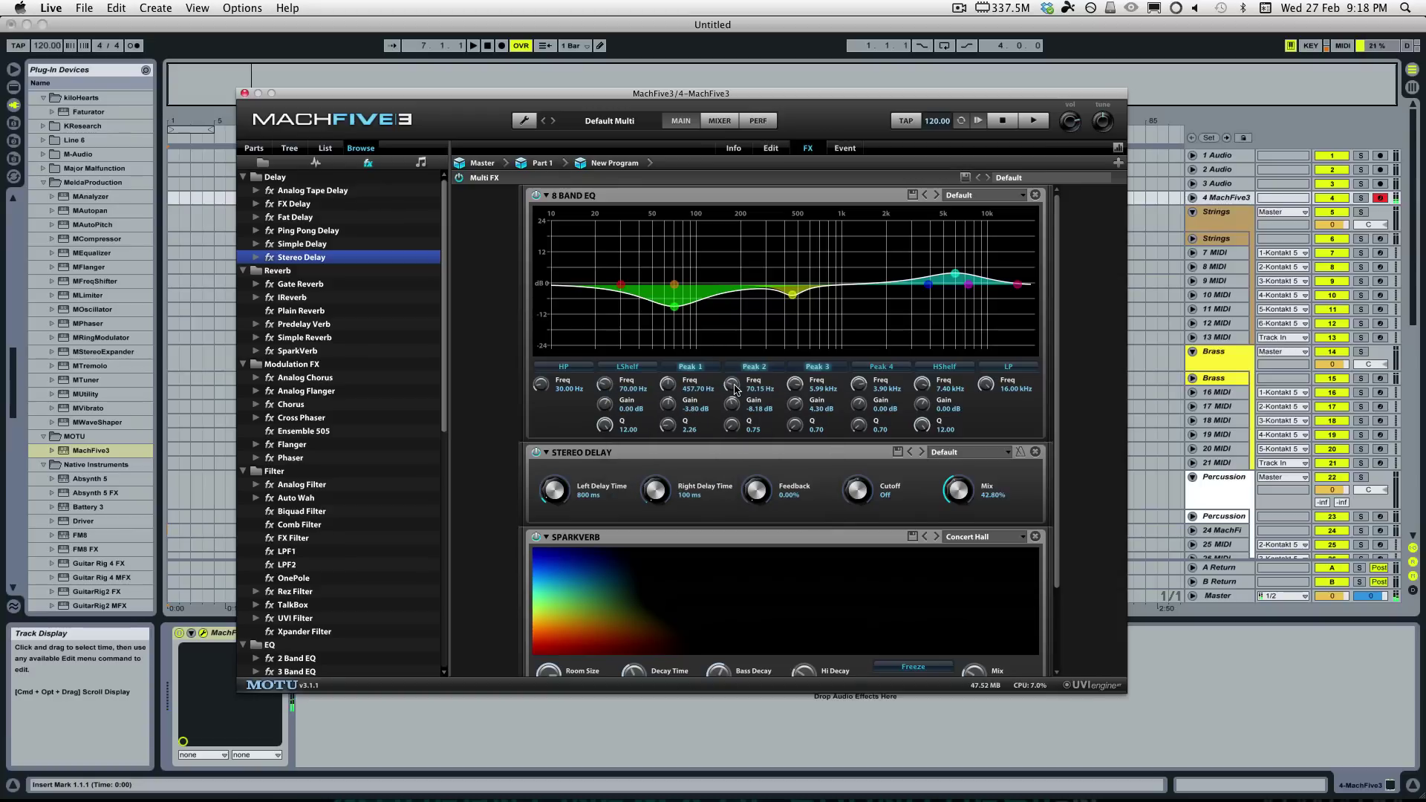
mouse_move(733, 408)
mouse_down()
mouse_move(747, 304)
mouse_move(729, 405)
mouse_move(736, 375)
mouse_move(733, 387)
mouse_up()
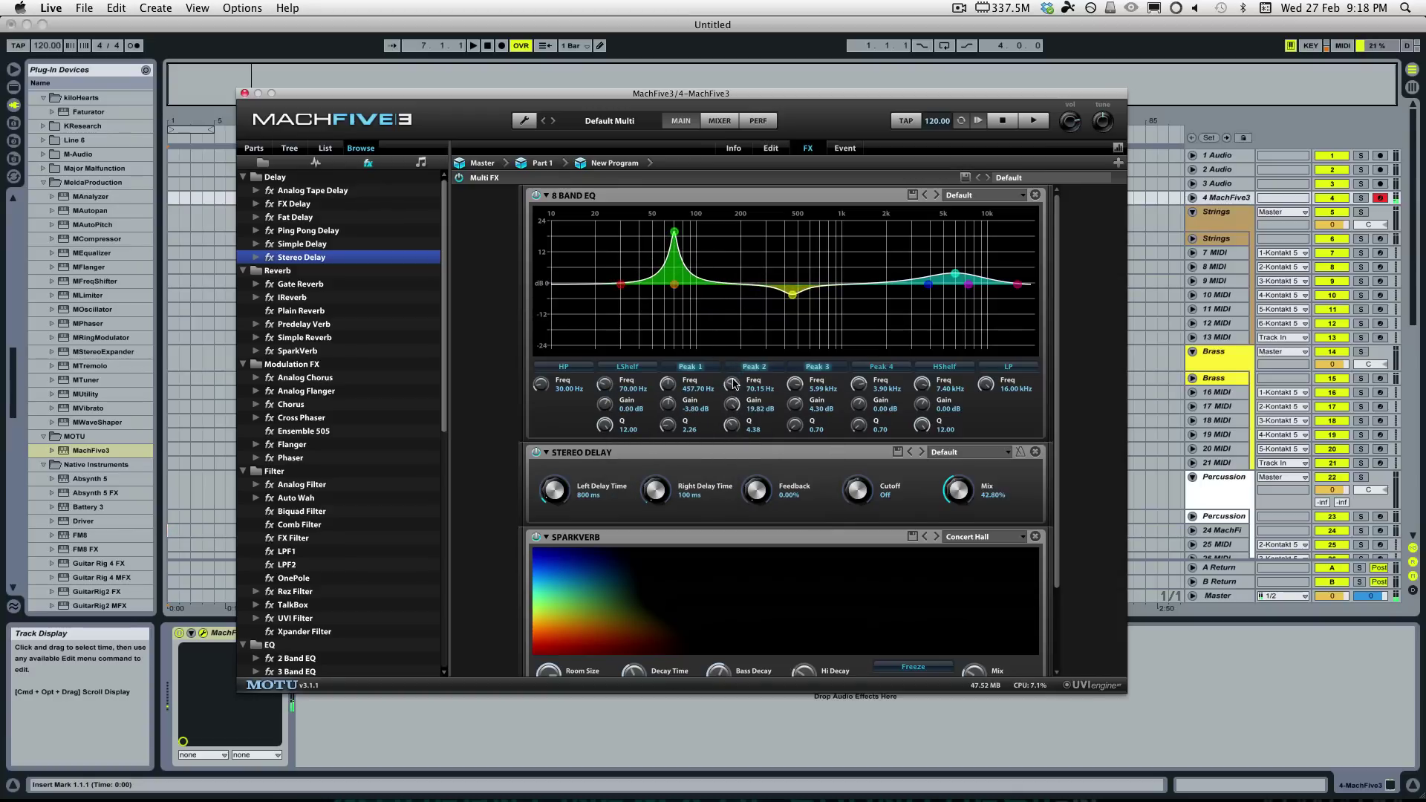
Step: Check the modulation settings of the EQ's Peak 2 frequency and raise that frequency to 320.80 Hz
right_click(732, 388)
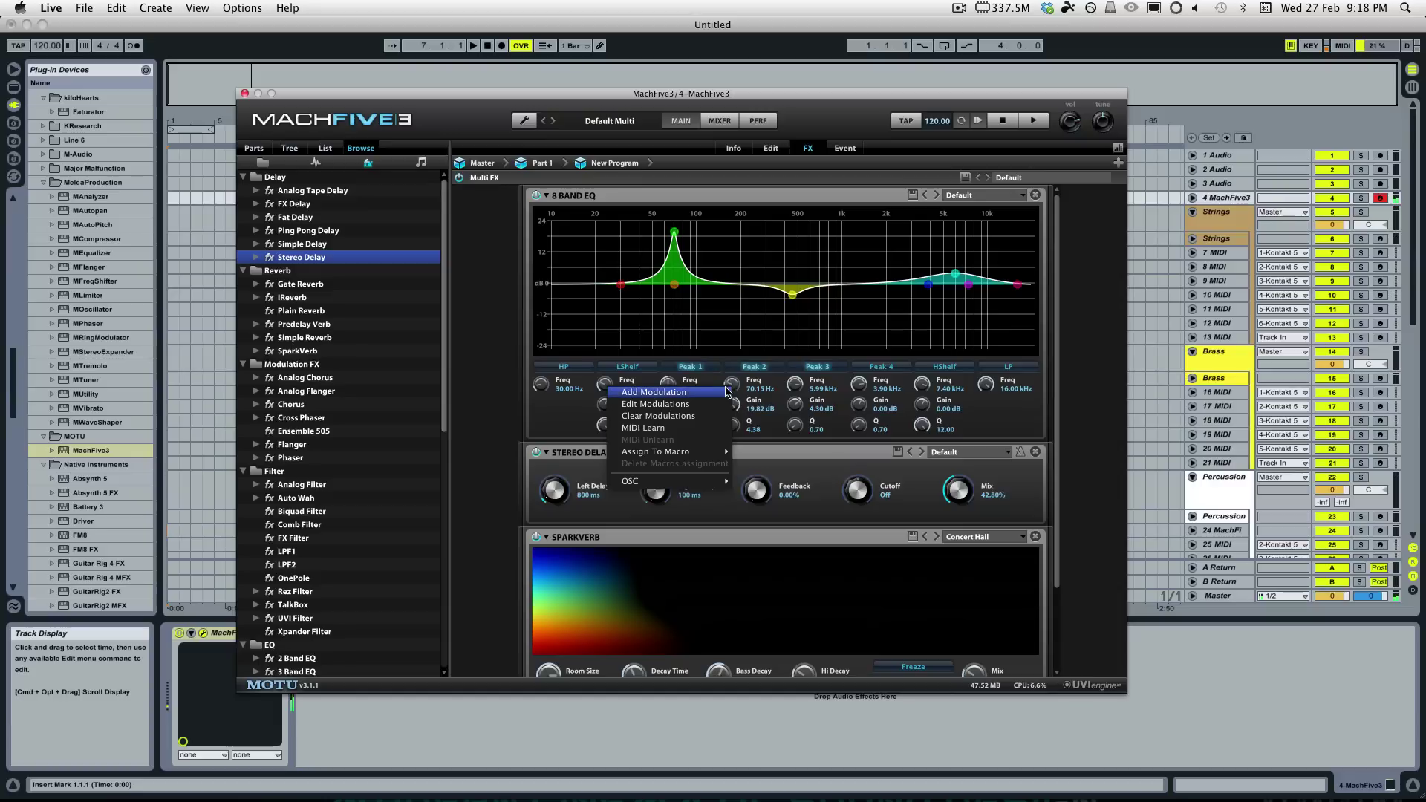
click(713, 406)
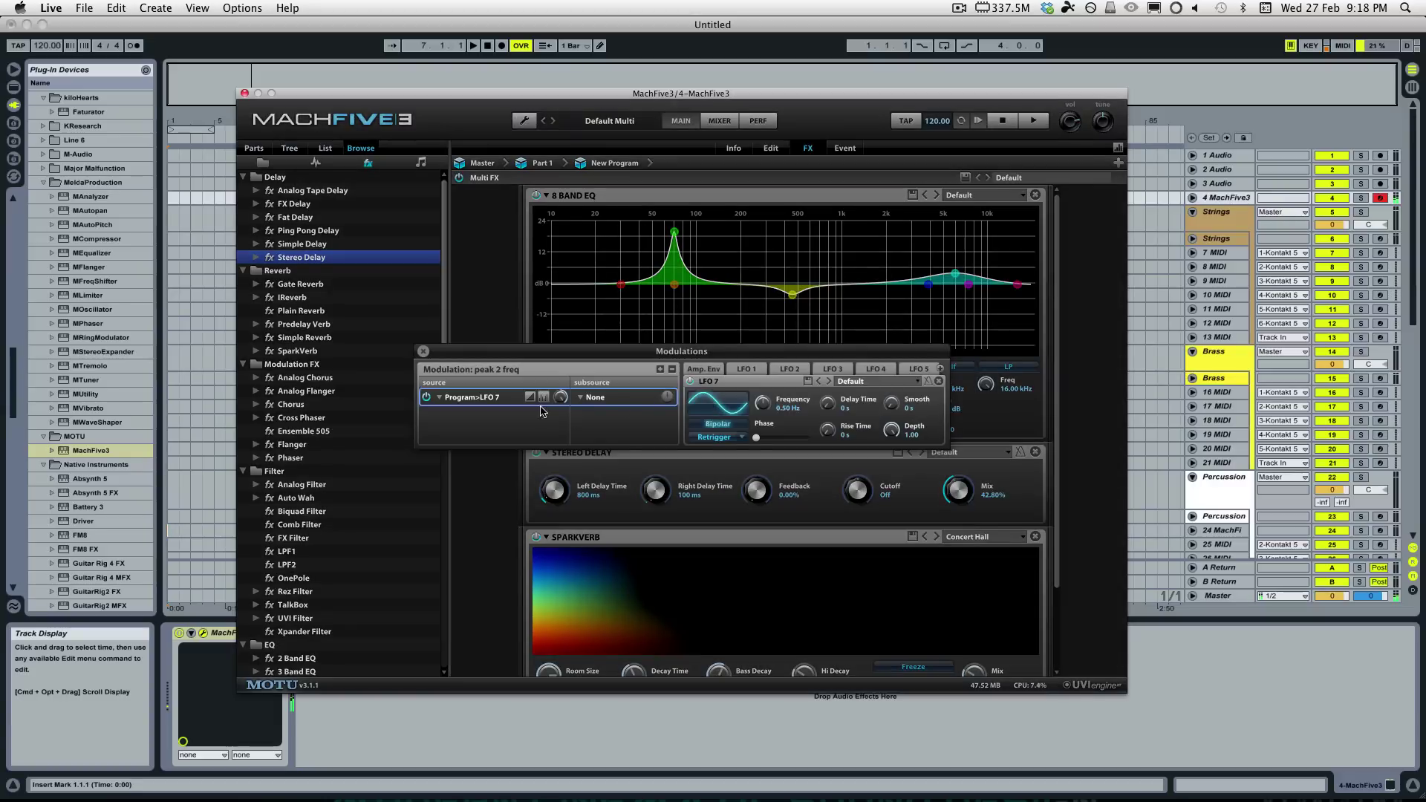
click(424, 352)
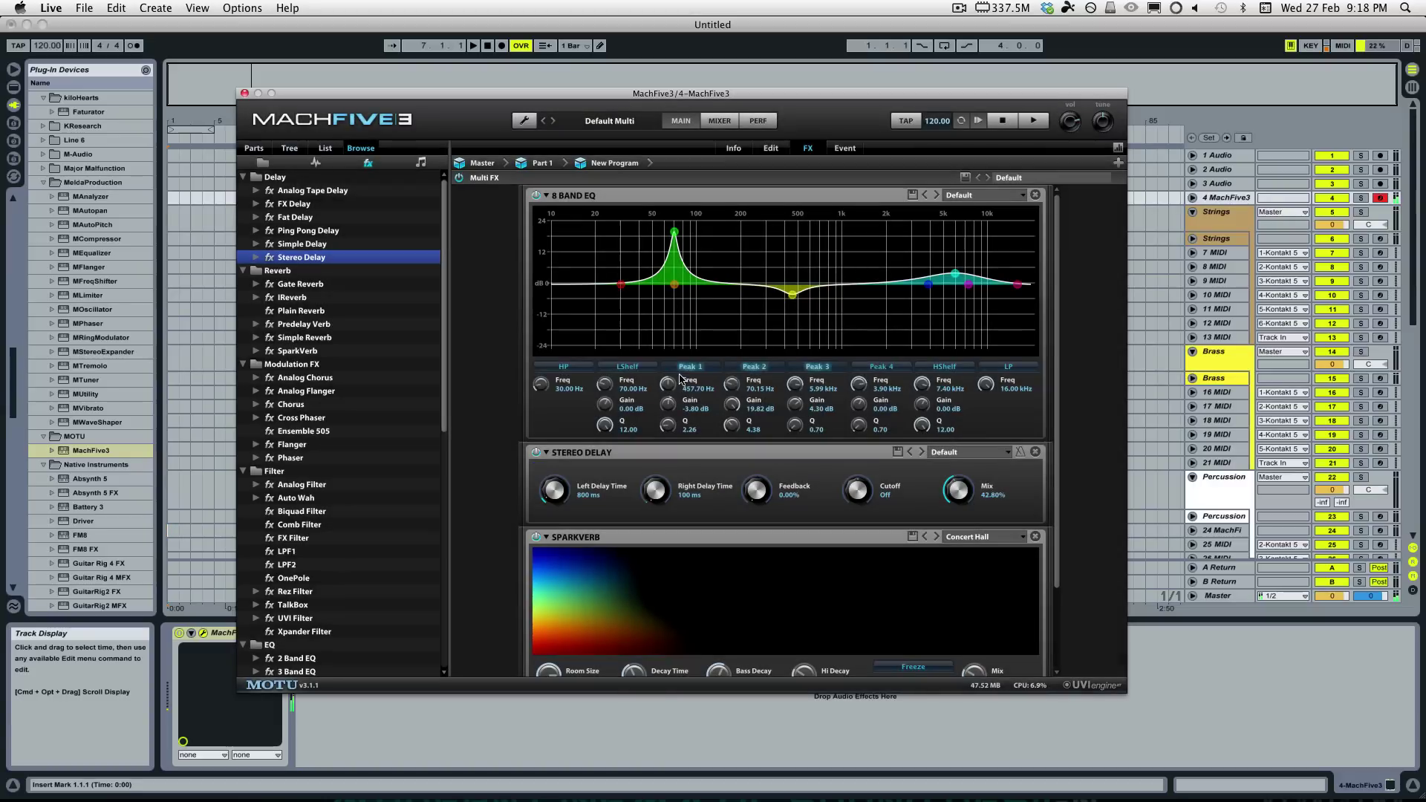
drag(731, 383, 735, 351)
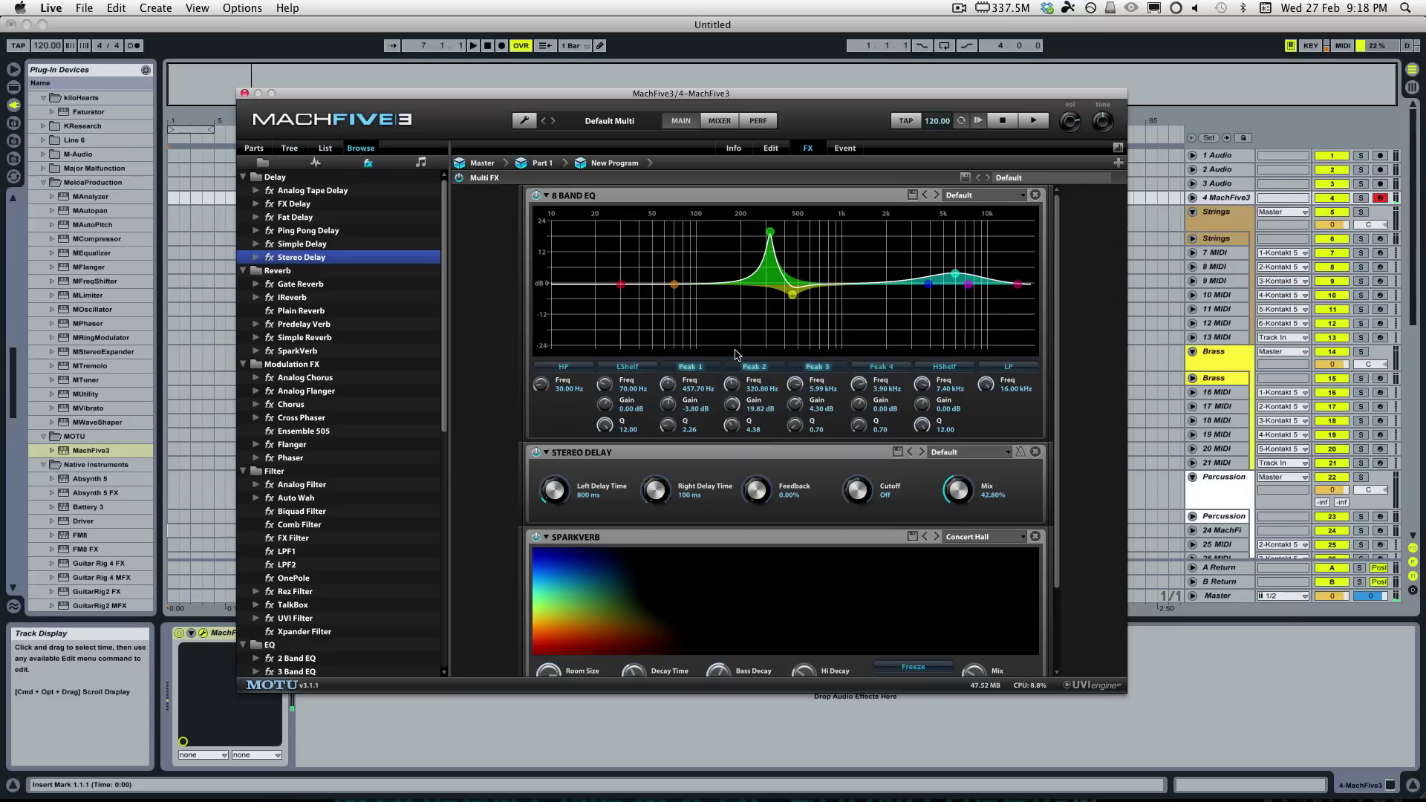
Step: Review the program modulation sources available for the EQ's Peak 2 frequency and return to the oscillator editing view
right_click(731, 389)
mouse_move(729, 397)
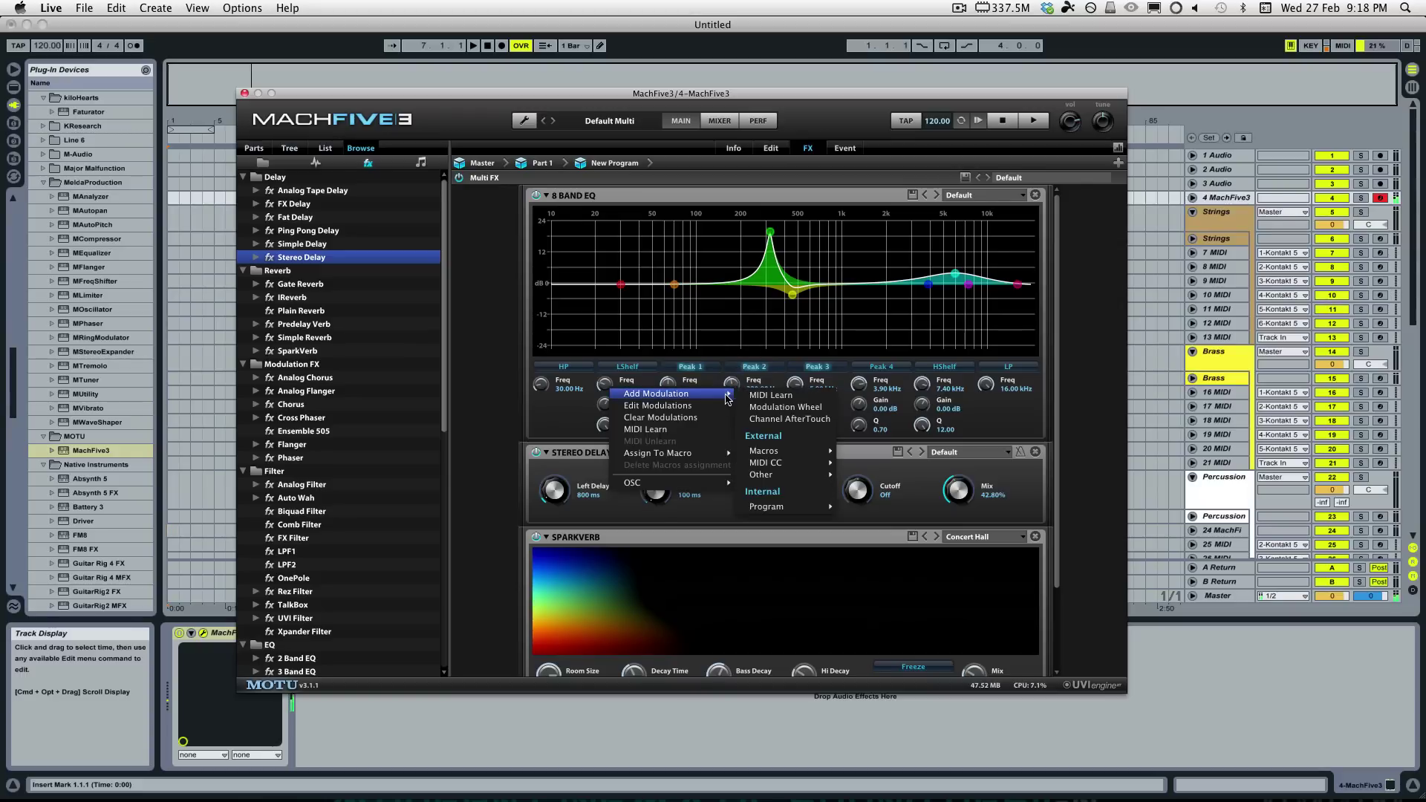
mouse_move(778, 507)
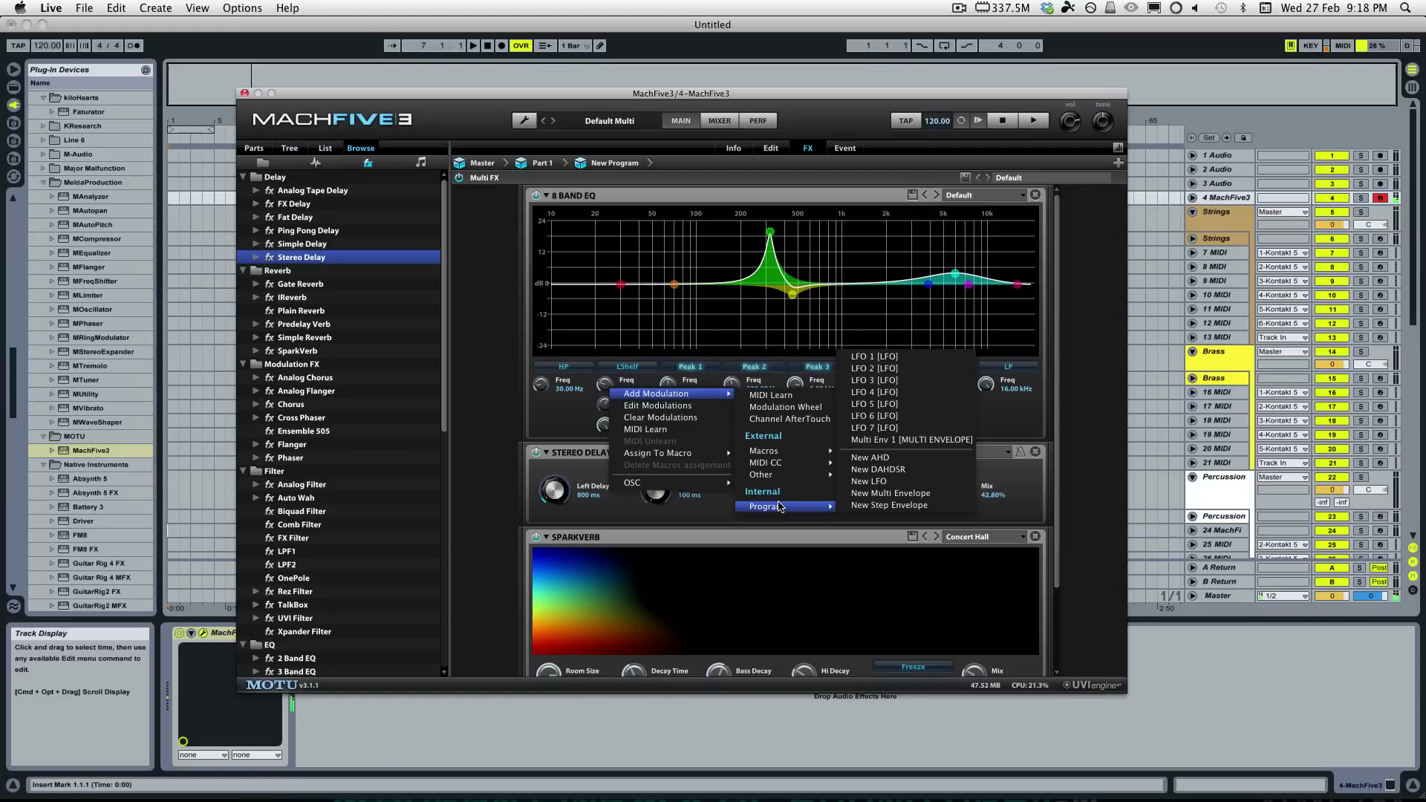
click(522, 364)
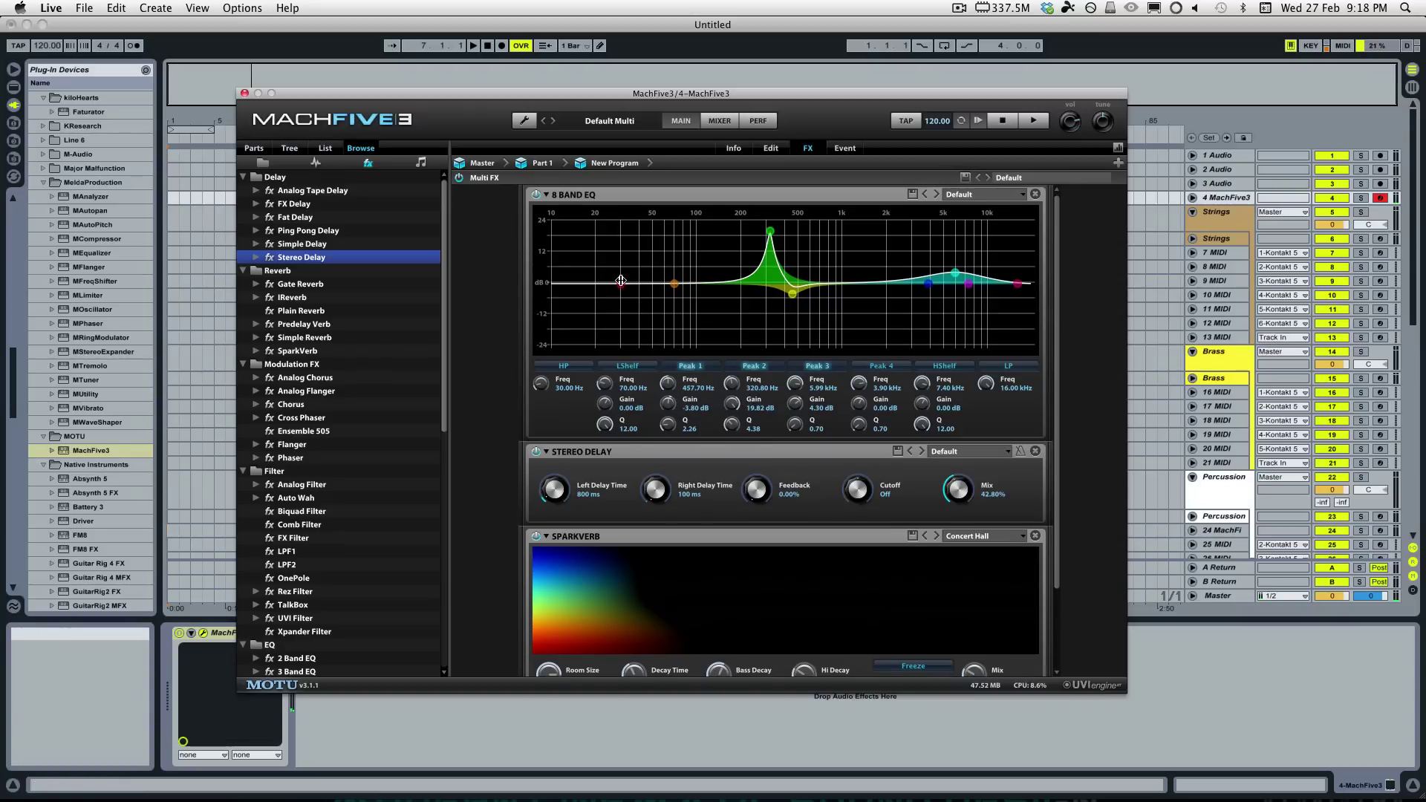
scroll(620, 281, down, 1)
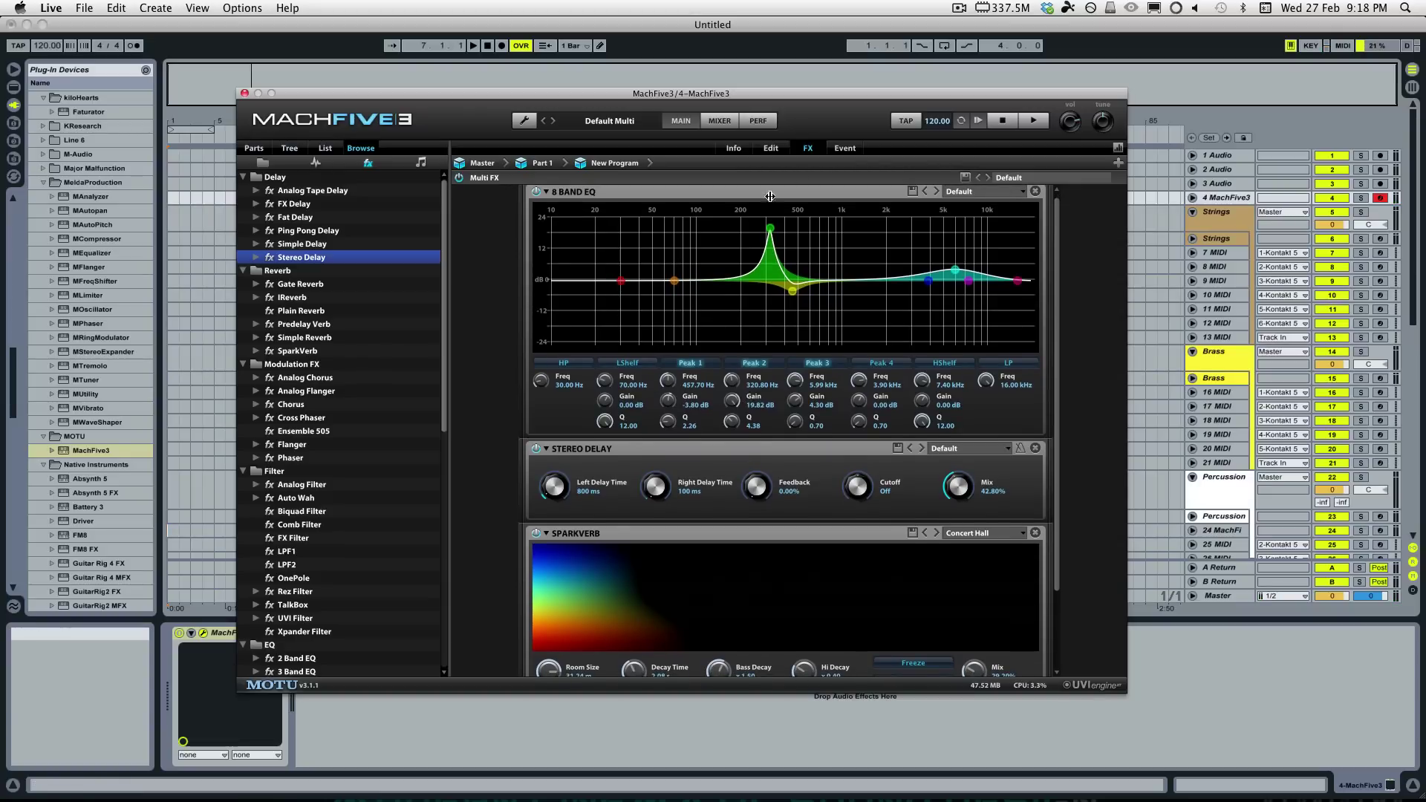
click(772, 149)
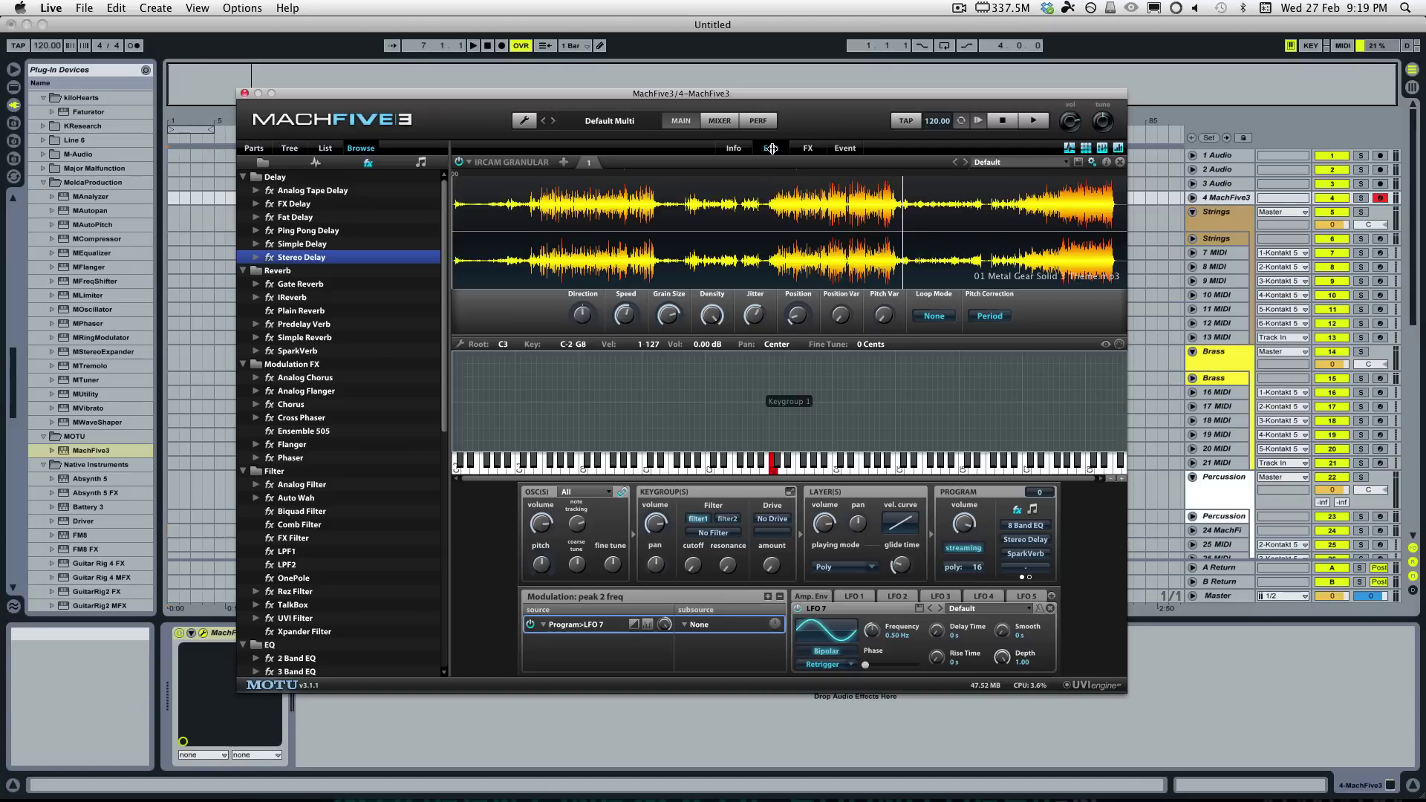